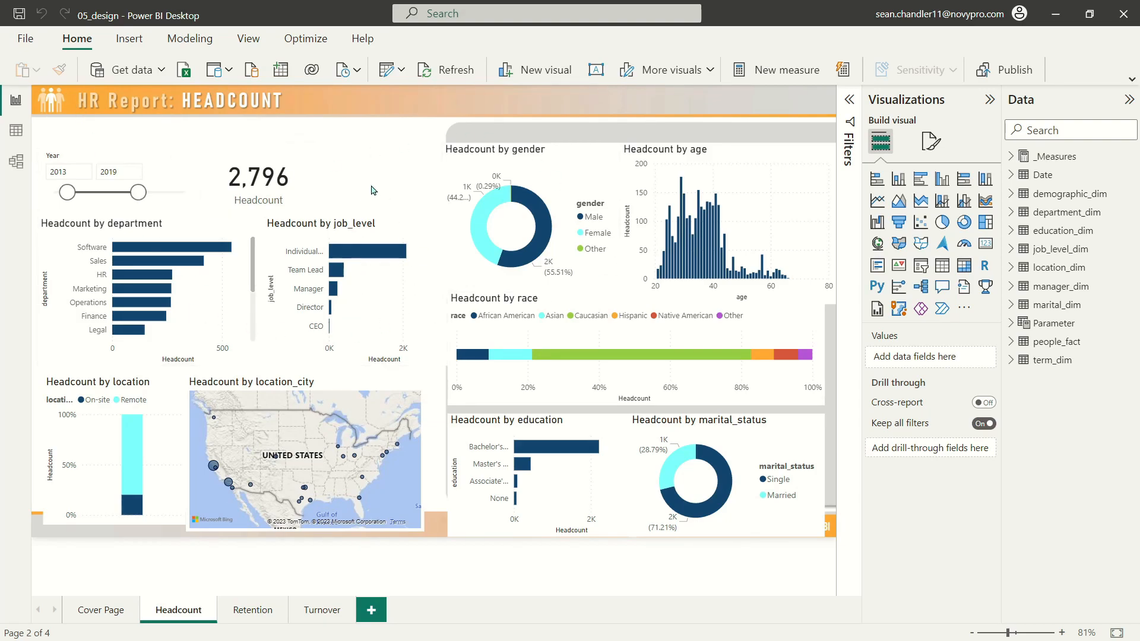
left_click_drag(33, 129, 442, 526)
left_click(388, 153)
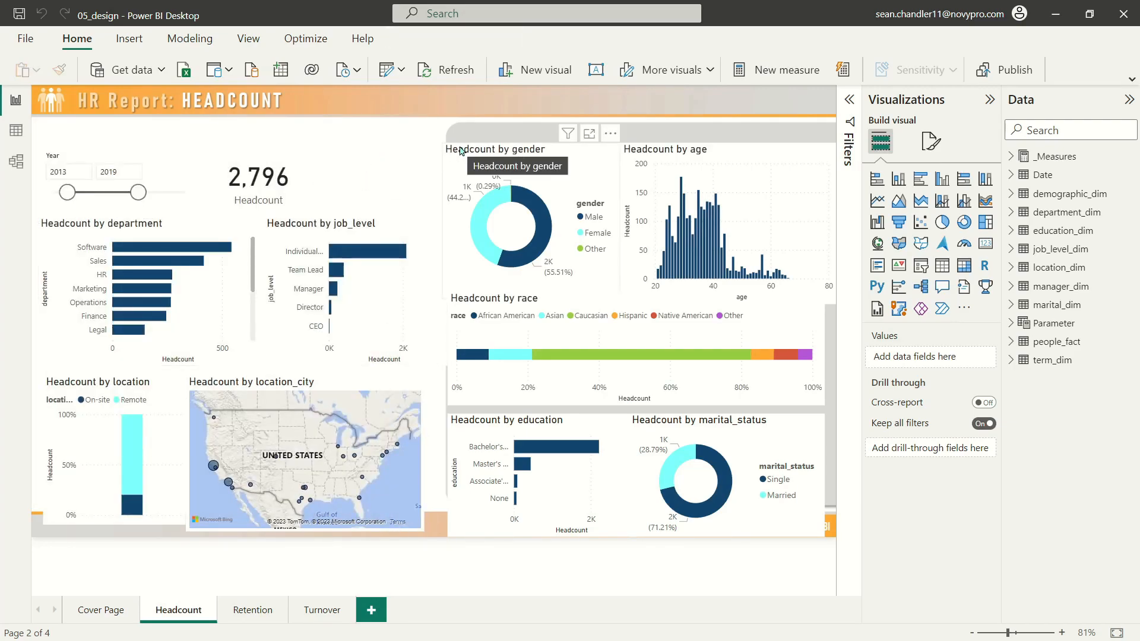
Reposition the gender, age, education and marital status charts within the grey rounded background panel.
left_click_drag(461, 150, 473, 150)
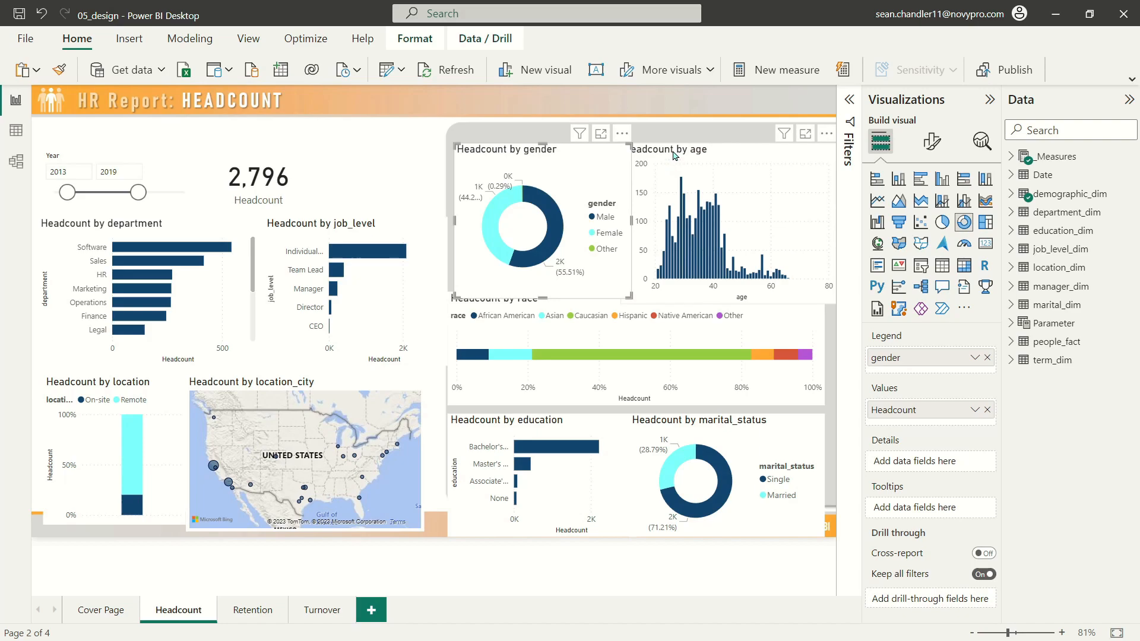
left_click_drag(674, 155, 665, 150)
left_click_drag(617, 442, 682, 402)
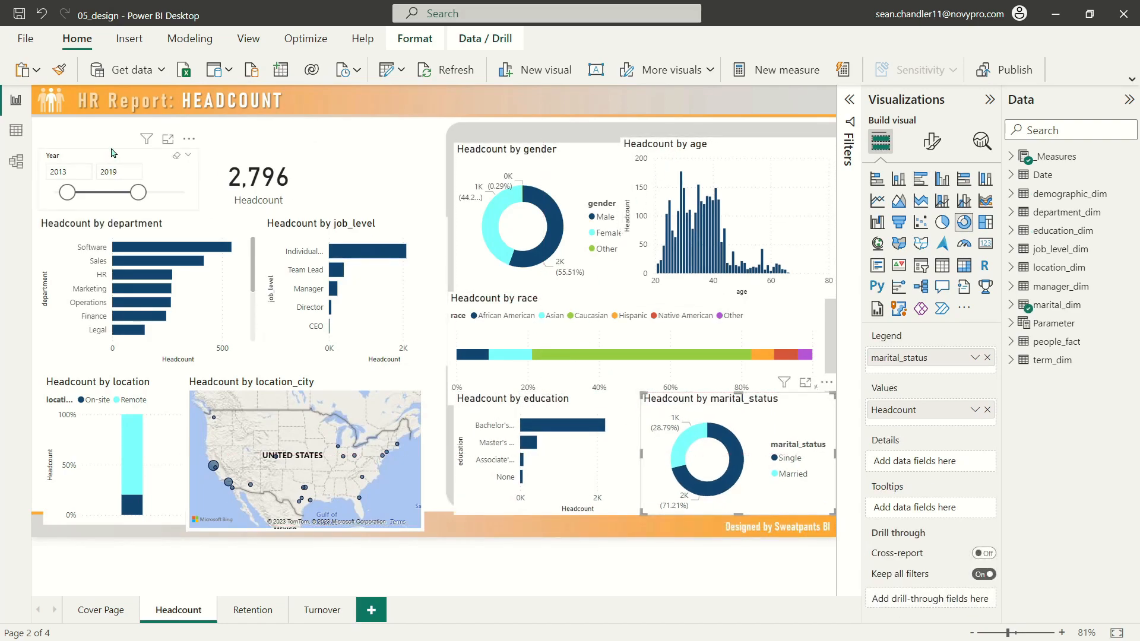
left_click(376, 152)
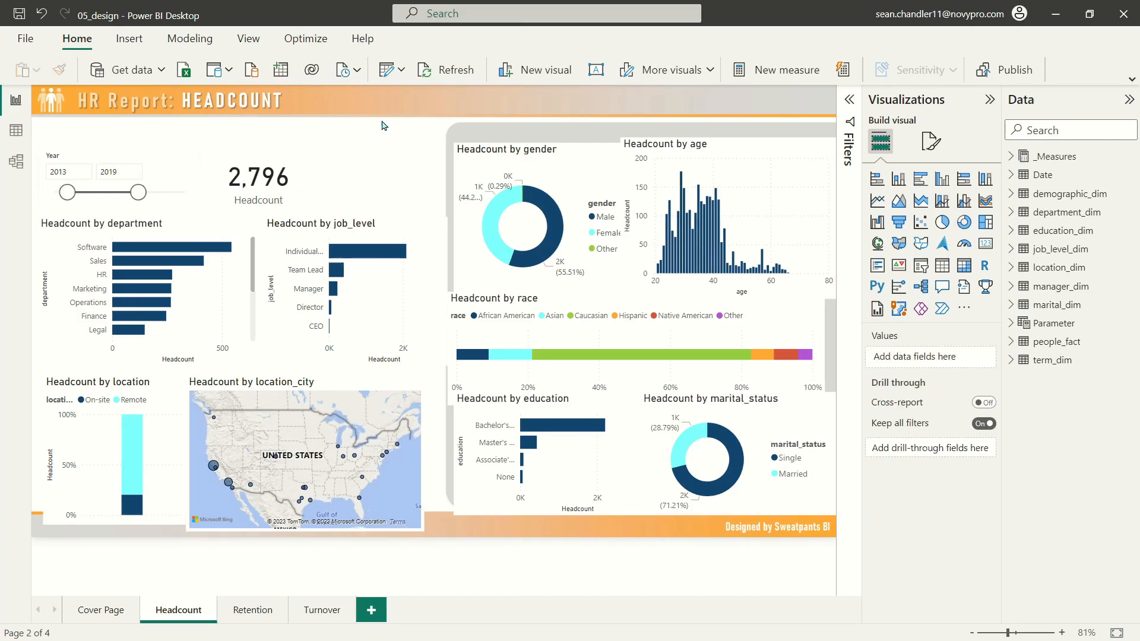
left_click_drag(377, 134, 9, 232)
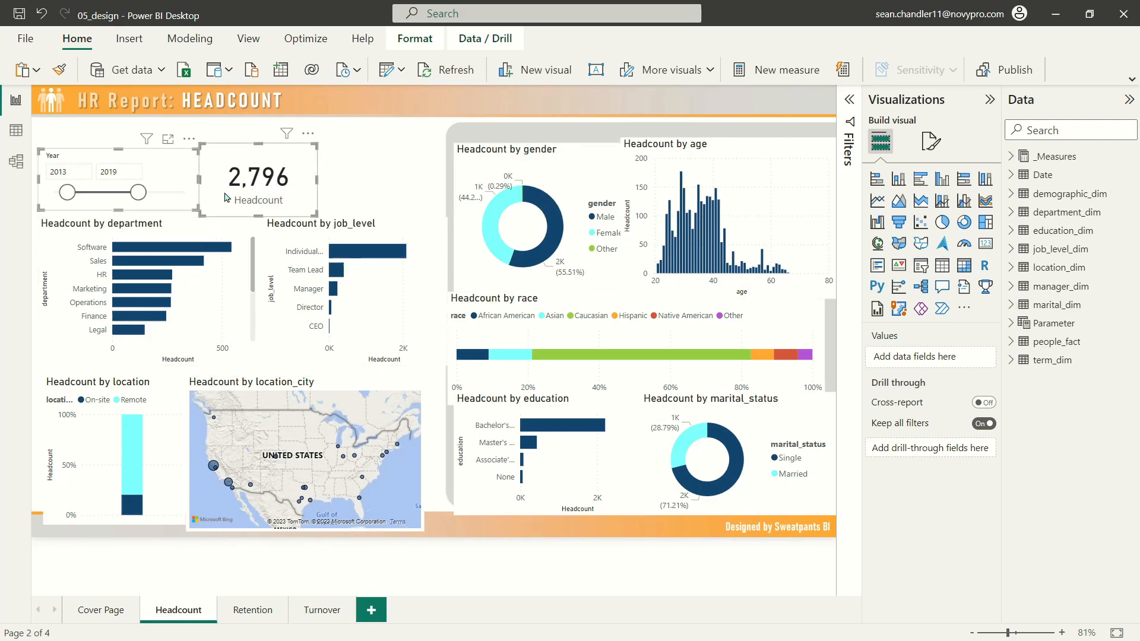
left_click(361, 167)
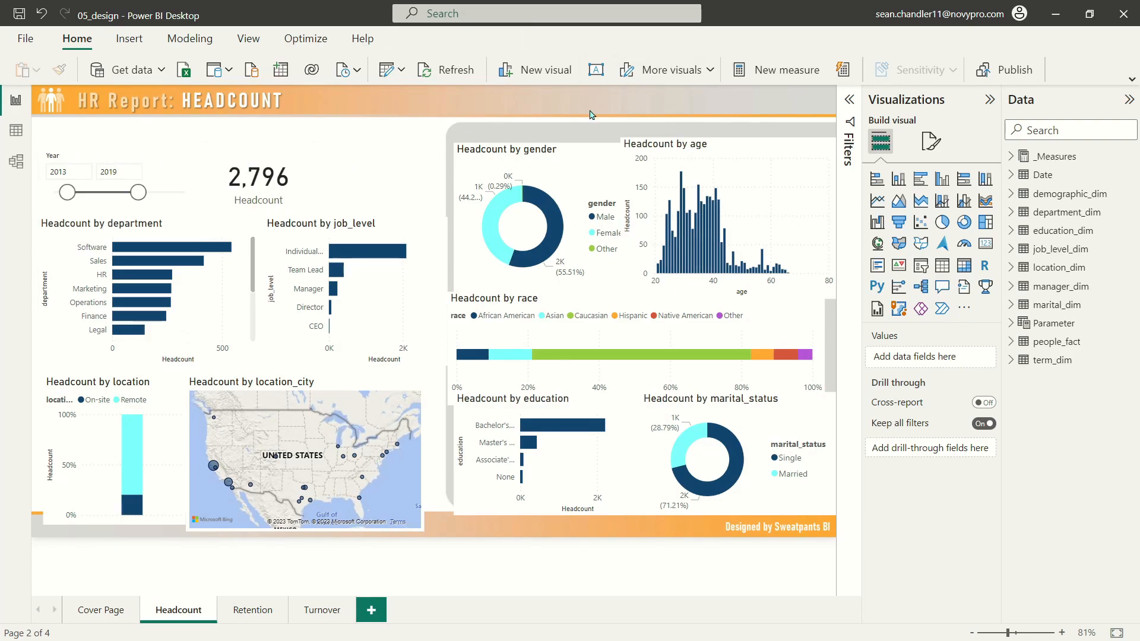
left_click_drag(39, 129, 367, 202)
Insert a rounded rectangle and size it to cover the Year slicer and Headcount card, ending above the department and job level charts.
left_click(129, 39)
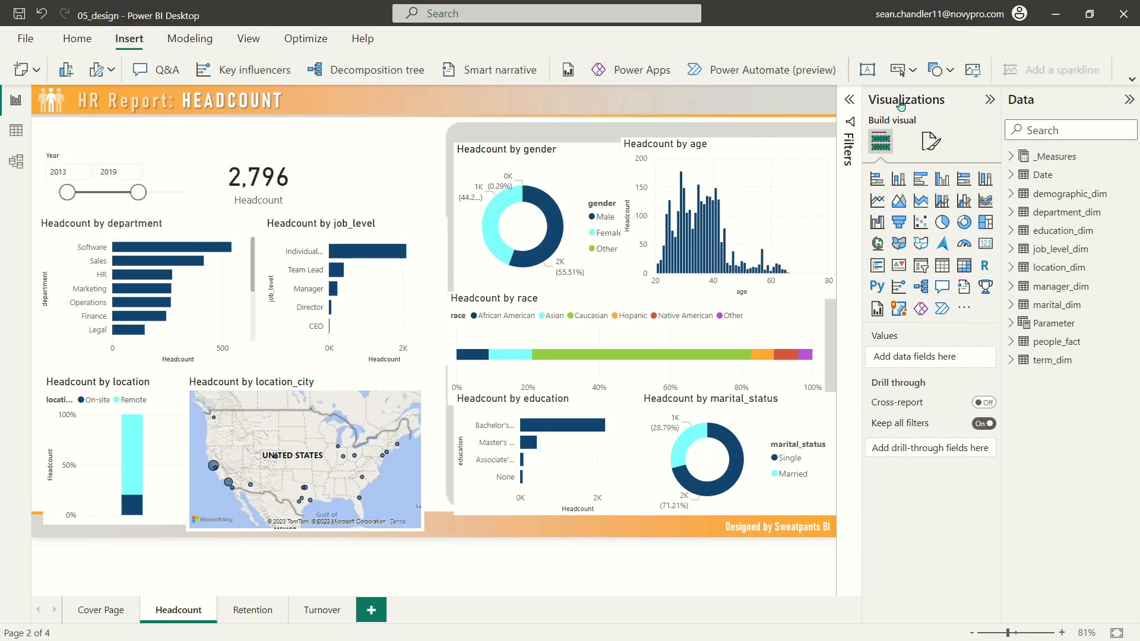
left_click(937, 71)
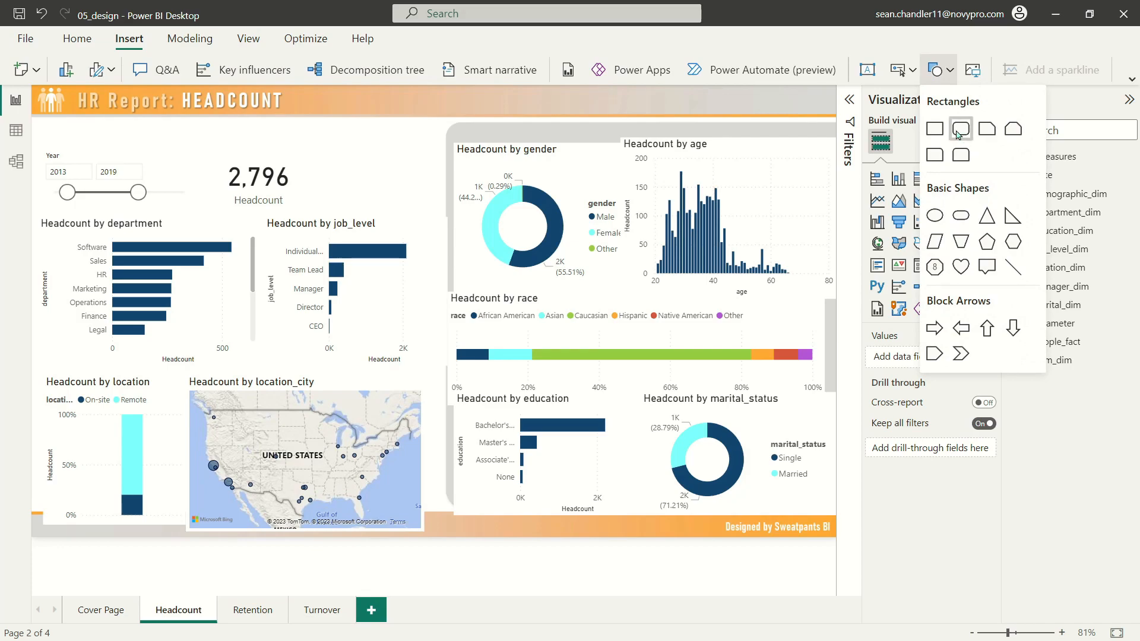
left_click(958, 134)
left_click_drag(416, 211, 438, 219)
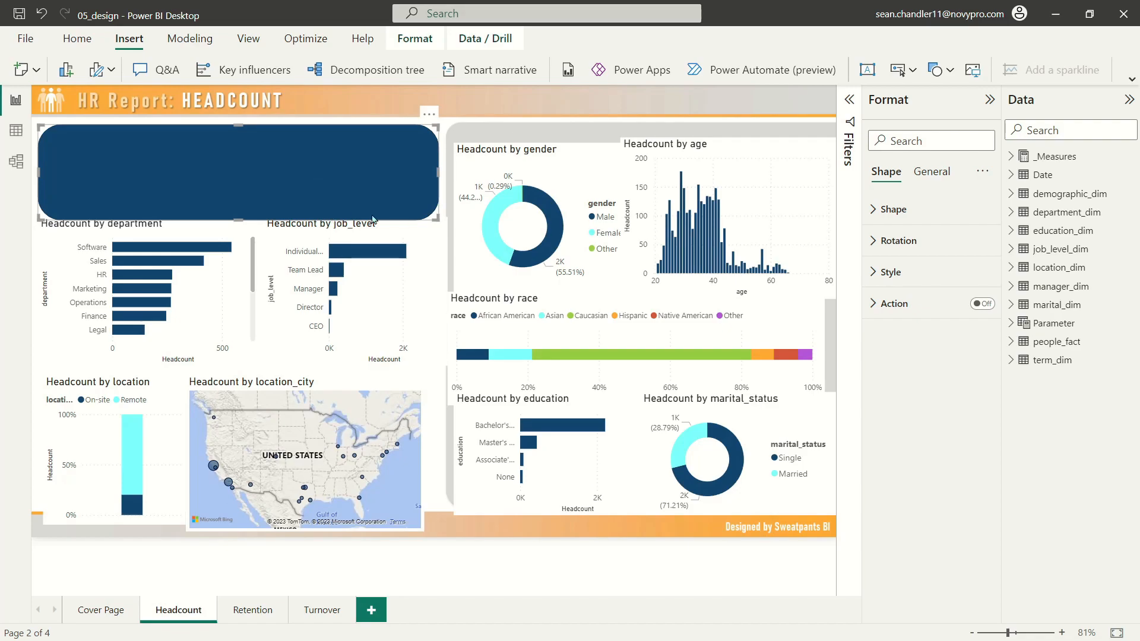
left_click_drag(238, 219, 270, 204)
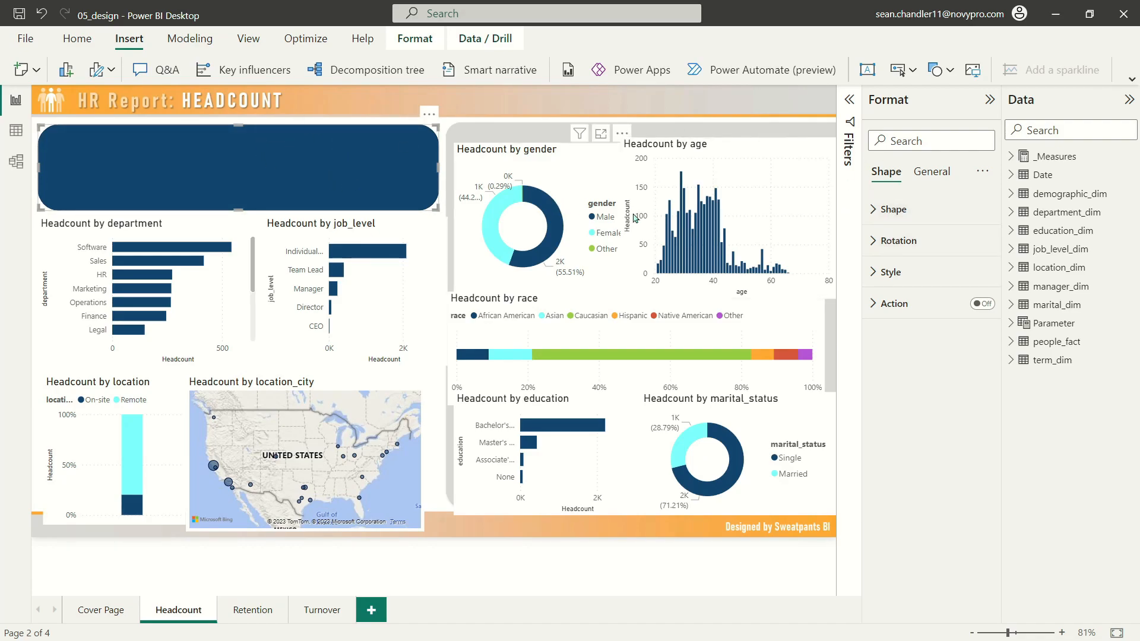
Set the rounded rectangle's corner rounding to 20%.
left_click(906, 207)
left_click_drag(889, 306, 851, 306)
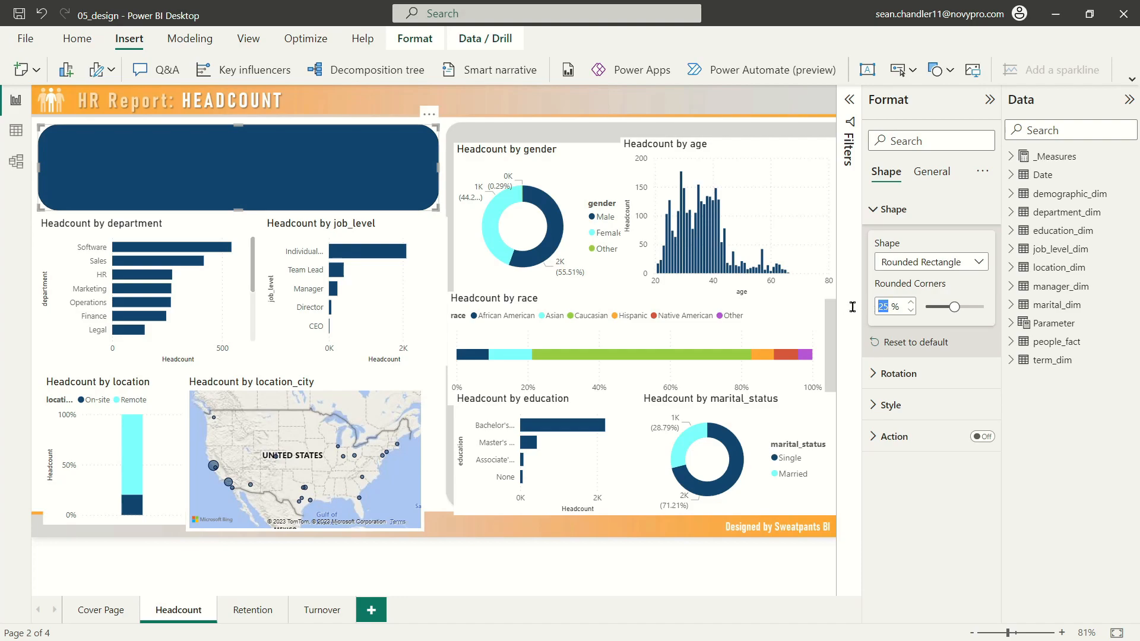
type("20")
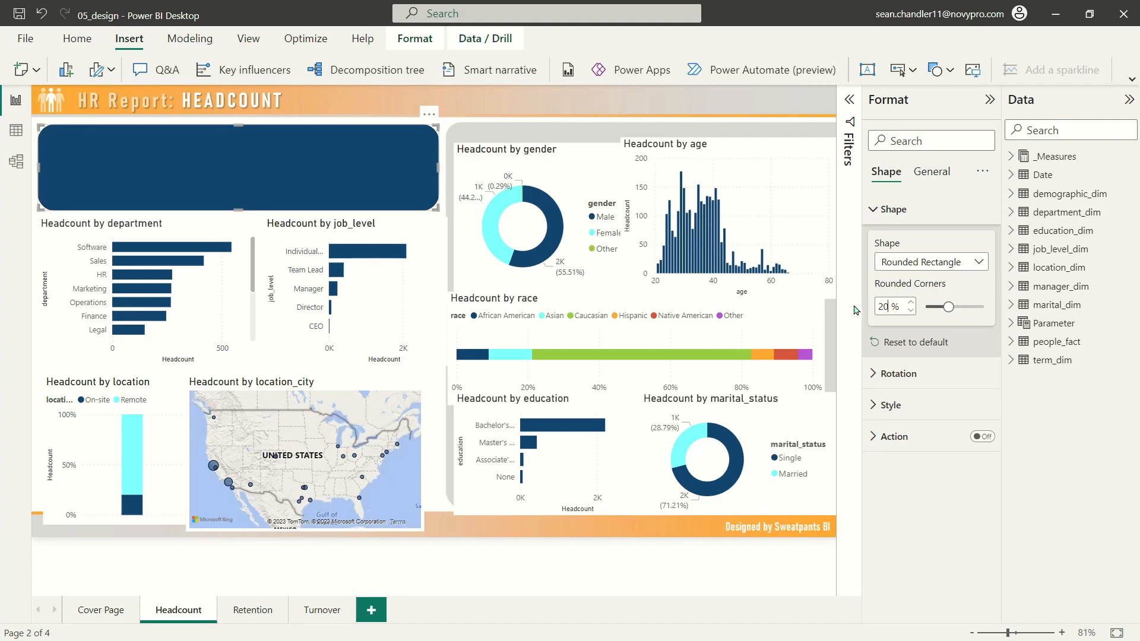
left_click(472, 113)
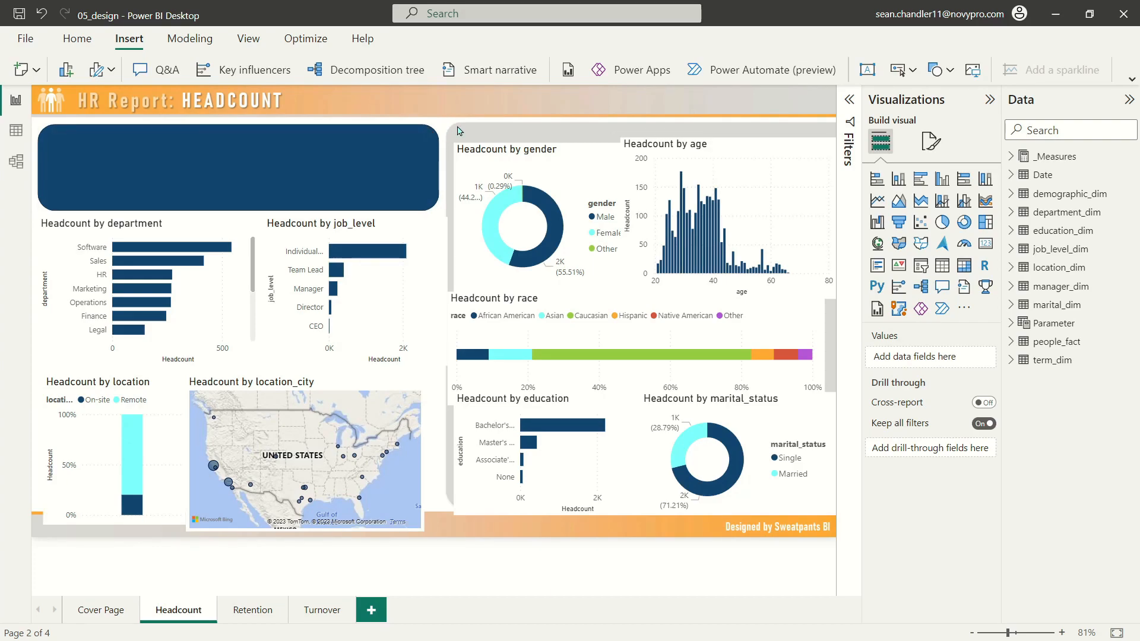
Fill the rounded rectangle with the orange theme color and turn off its border.
left_click(402, 155)
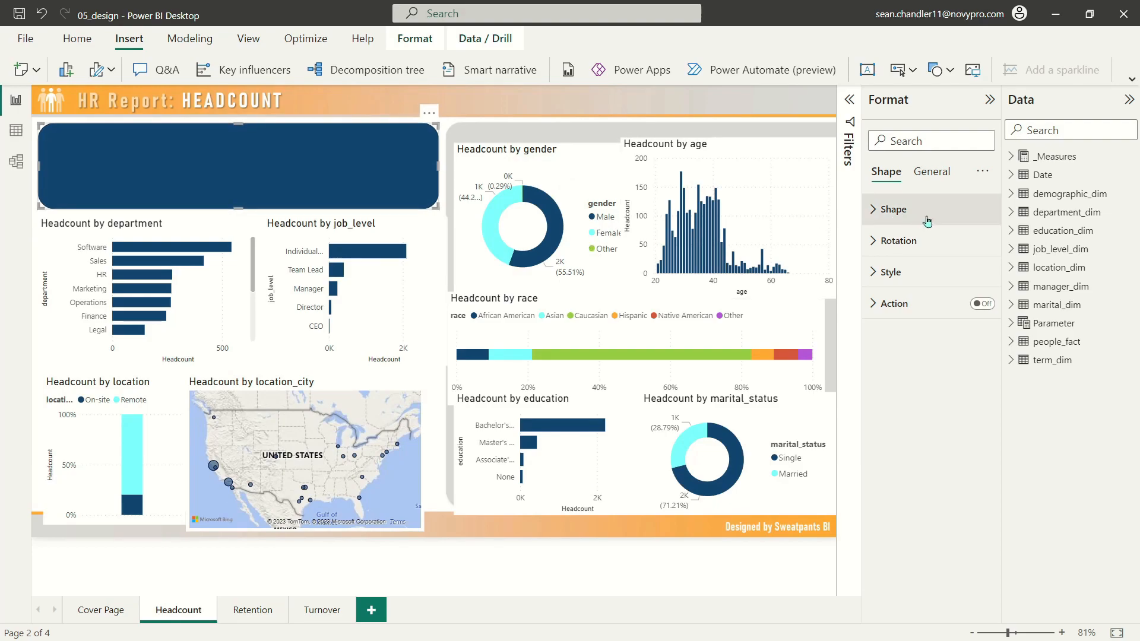
left_click(894, 274)
left_click(896, 349)
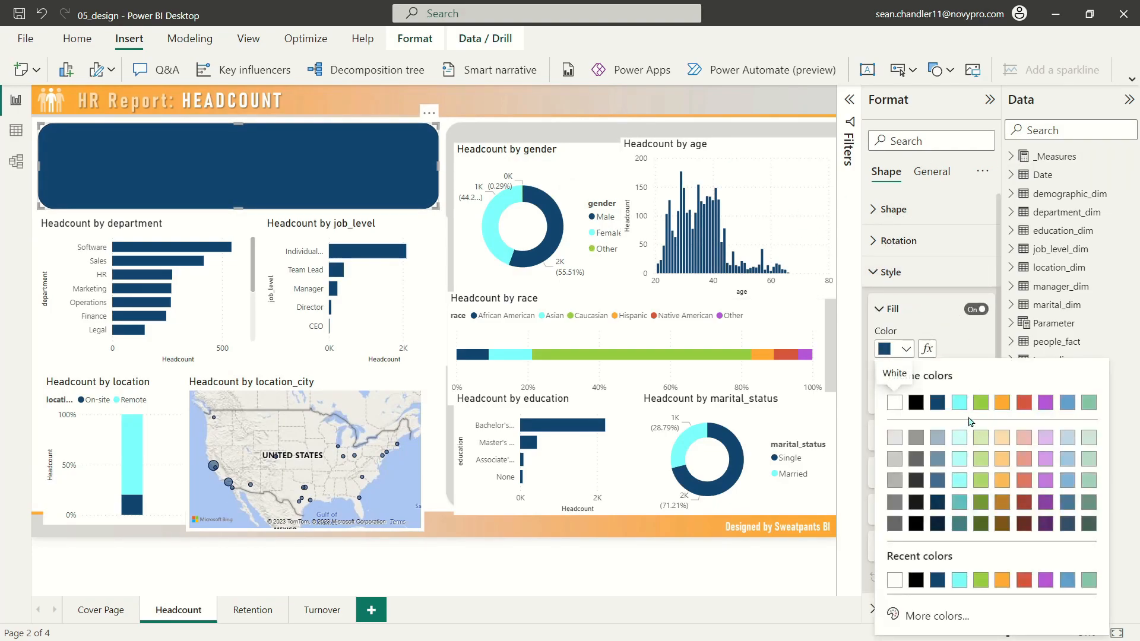
left_click(1002, 403)
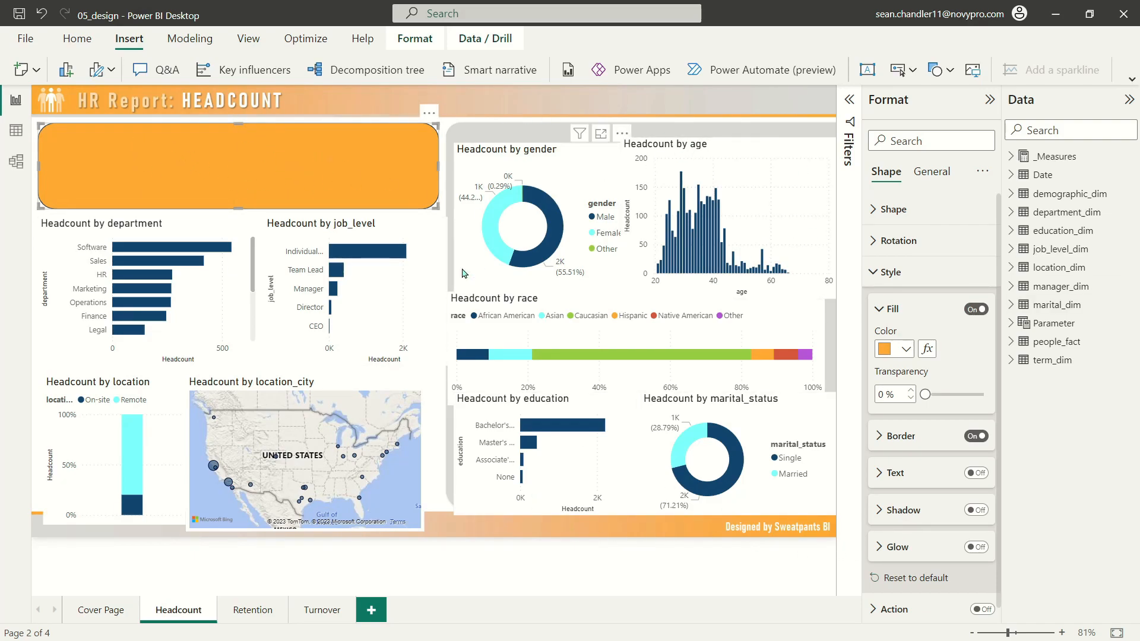
left_click(977, 435)
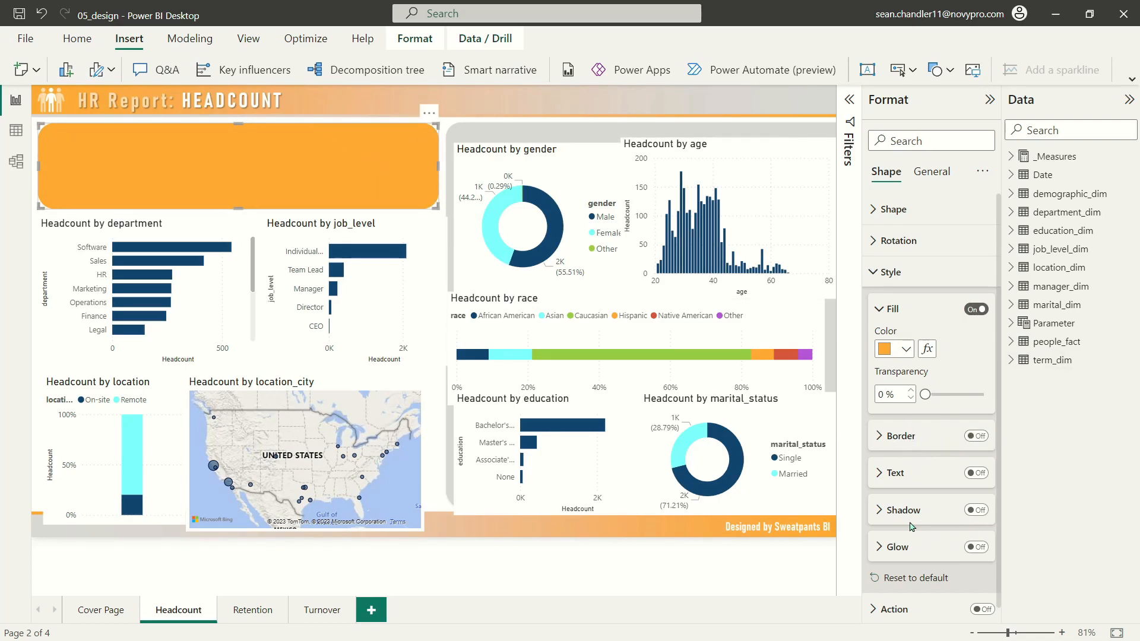
left_click(891, 273)
left_click(927, 178)
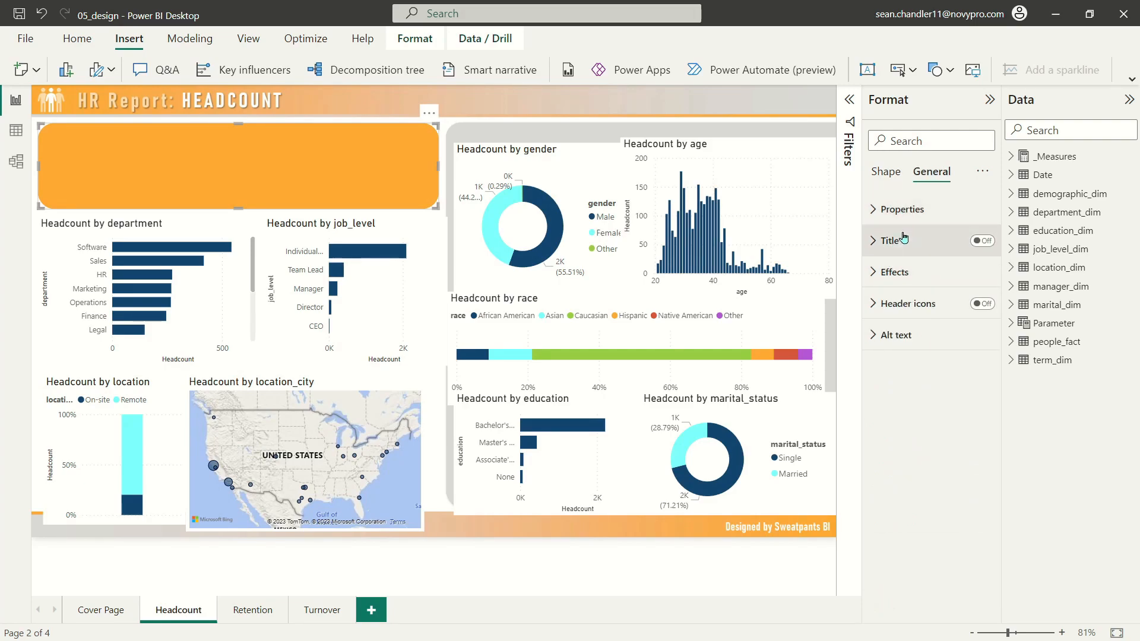
left_click(894, 272)
left_click(977, 474)
left_click(977, 473)
left_click(887, 173)
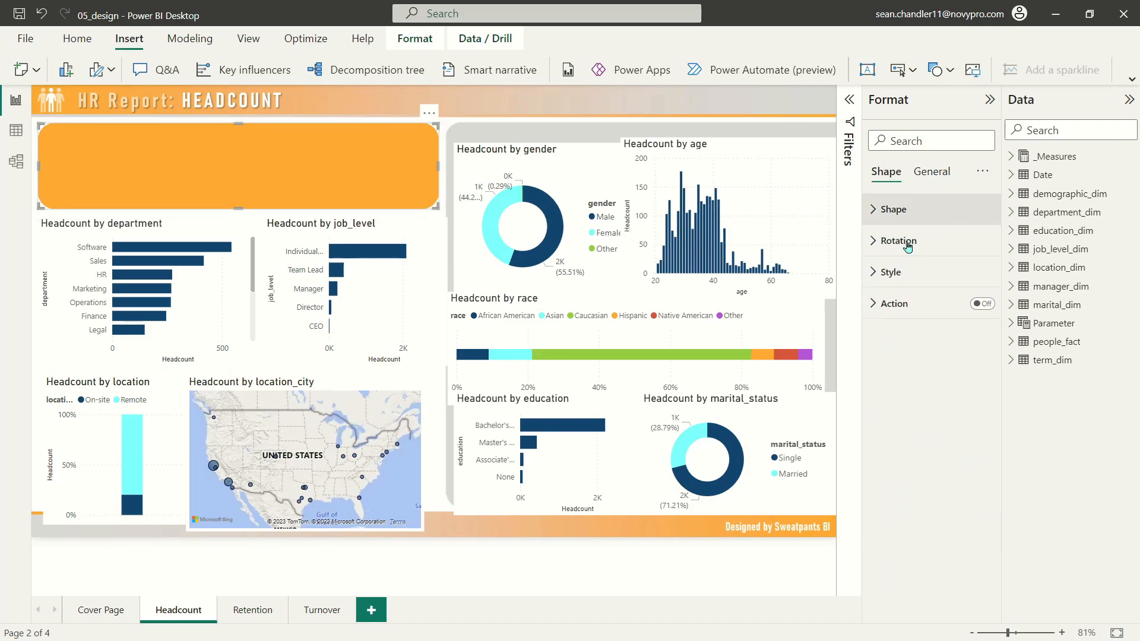
Turn on the orange rectangle's shadow and adjust its edges so it spans the space above the department and job level charts.
left_click(890, 273)
left_click(976, 511)
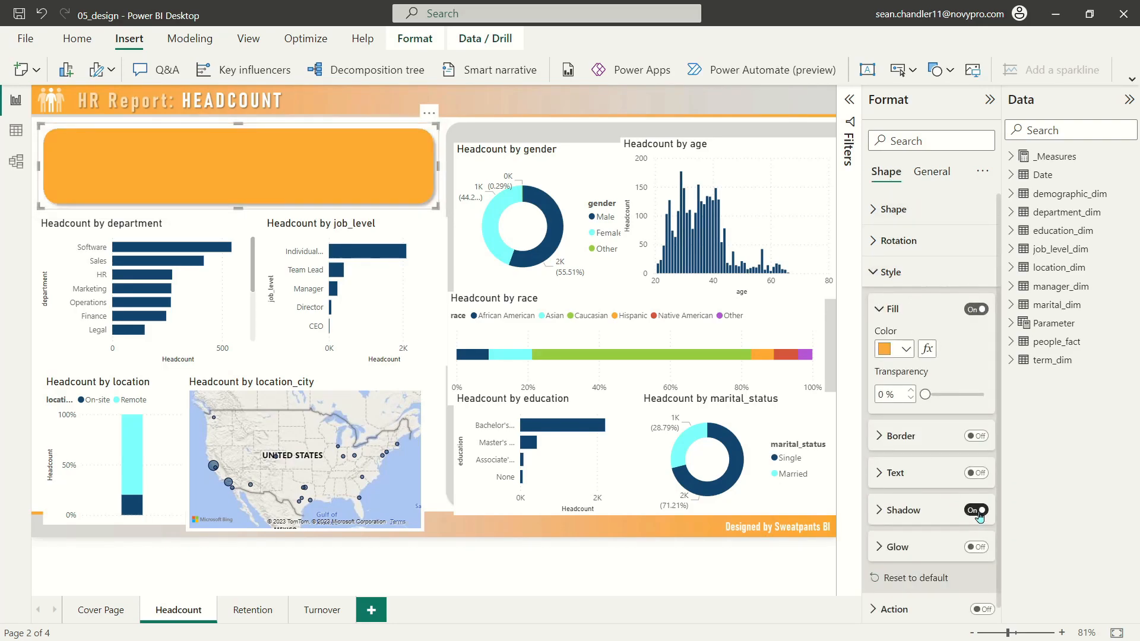
left_click_drag(238, 208, 251, 213)
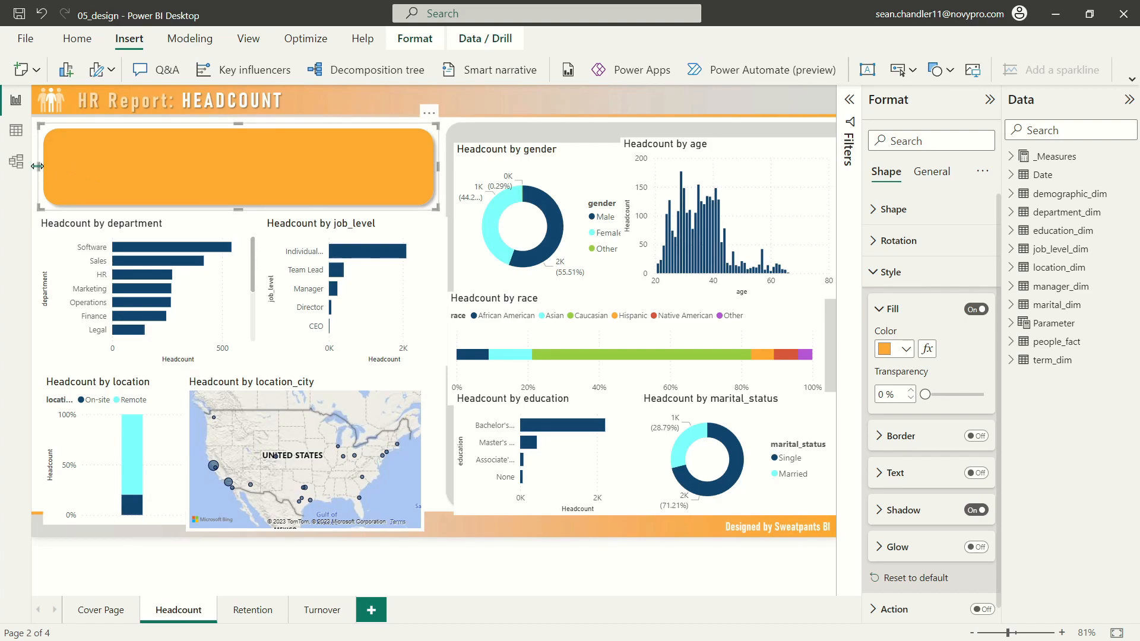
left_click_drag(37, 166, 24, 168)
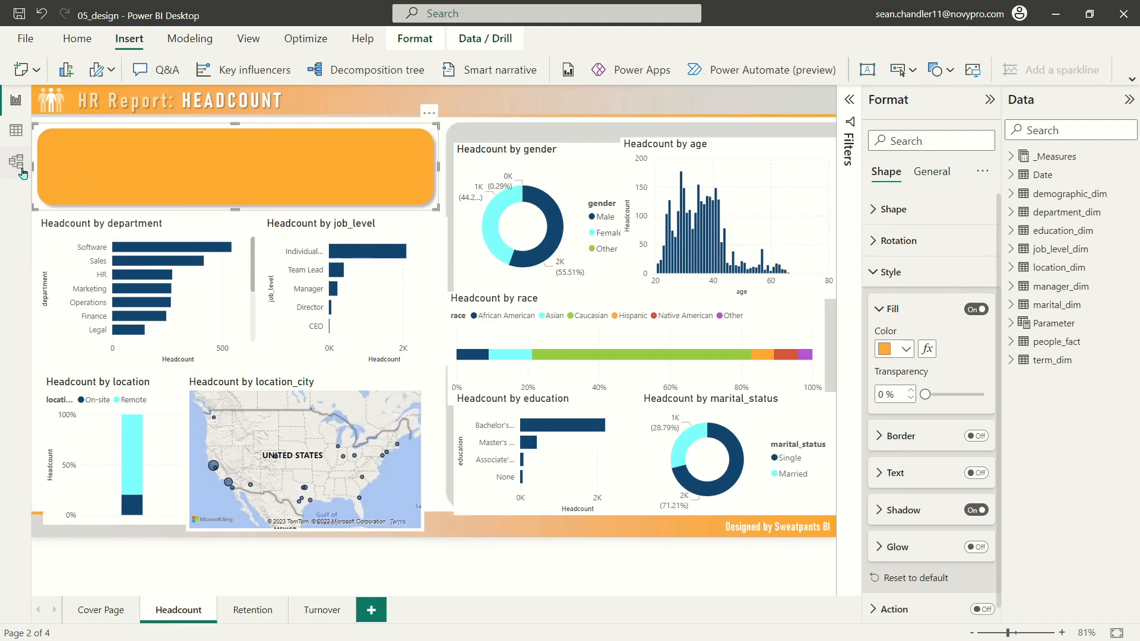
left_click(444, 168)
left_click(432, 167)
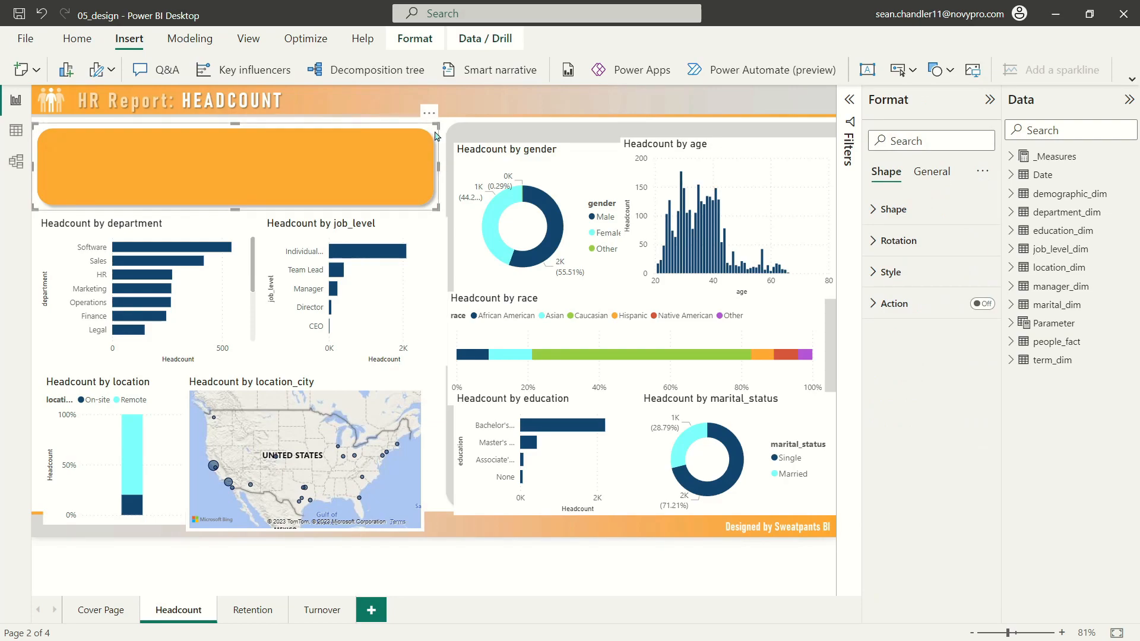
left_click_drag(435, 125, 433, 127)
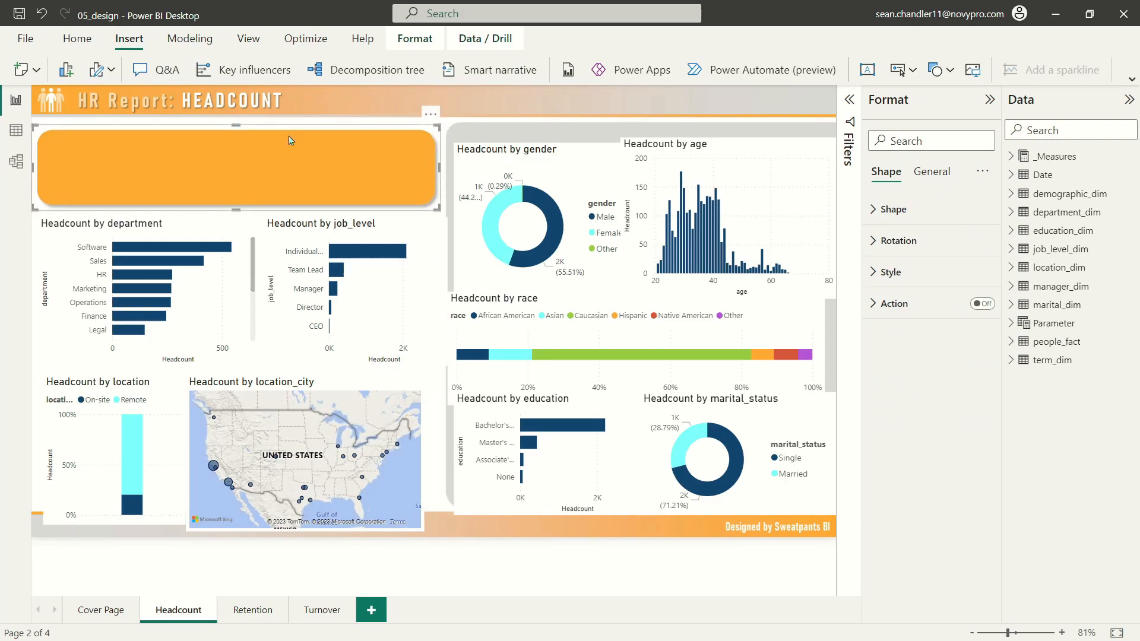
Nudge the orange rectangle up until it sits just below the report header.
key("Up")
key("Up")
key("Up")
key("Up")
key("Up")
key("Up")
key("Up")
key("Up")
key("Up")
key("Up")
key("Up")
key("Up")
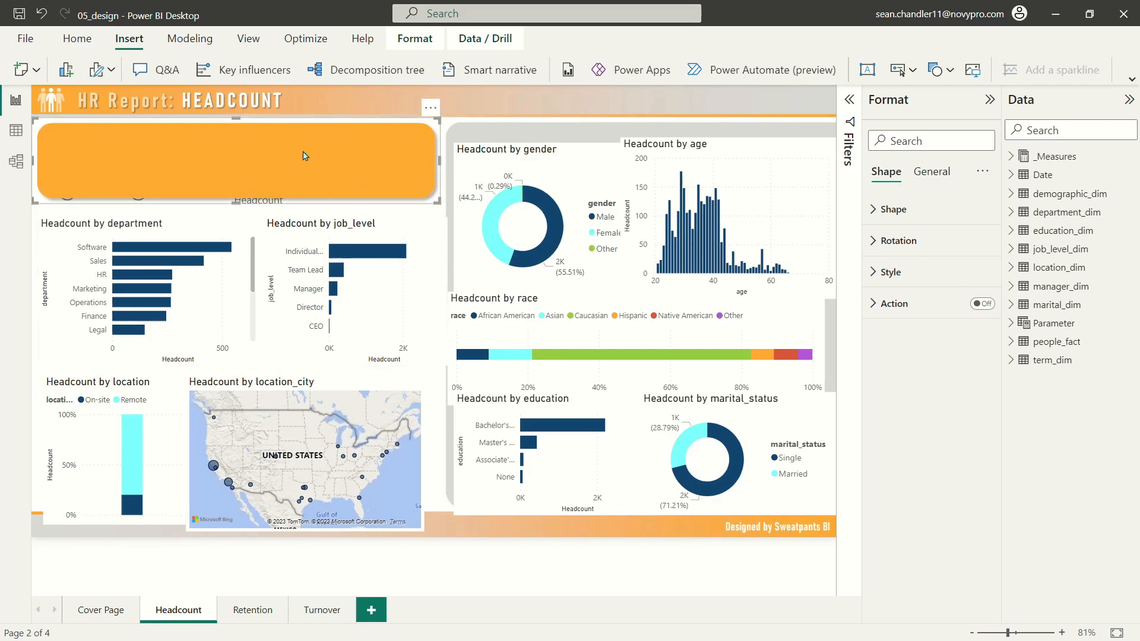
left_click(355, 232)
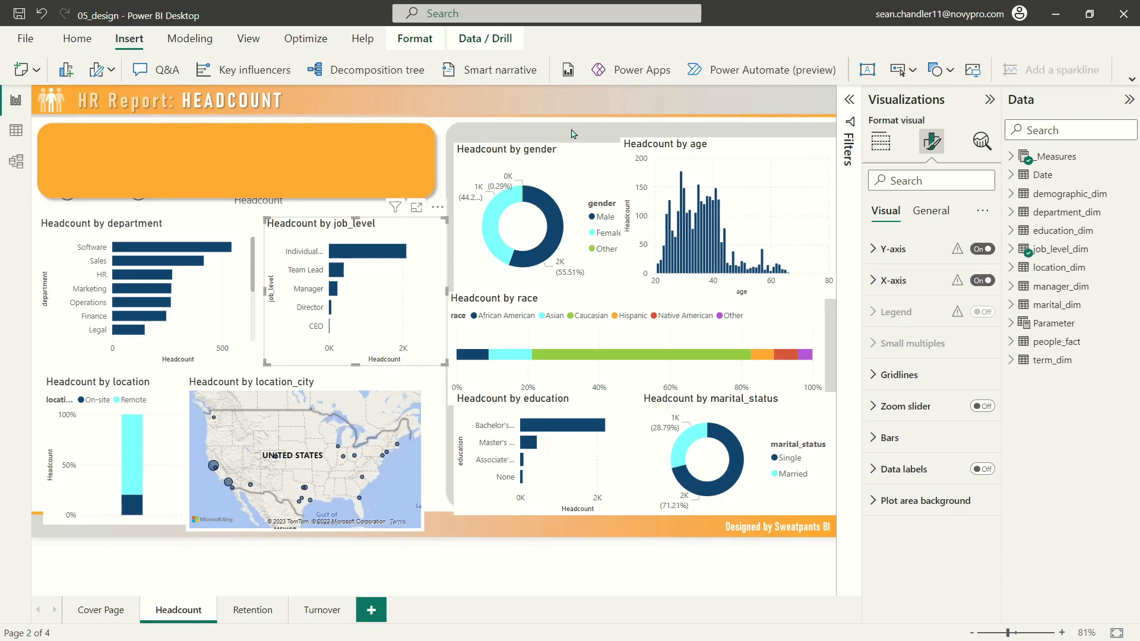
left_click(482, 107)
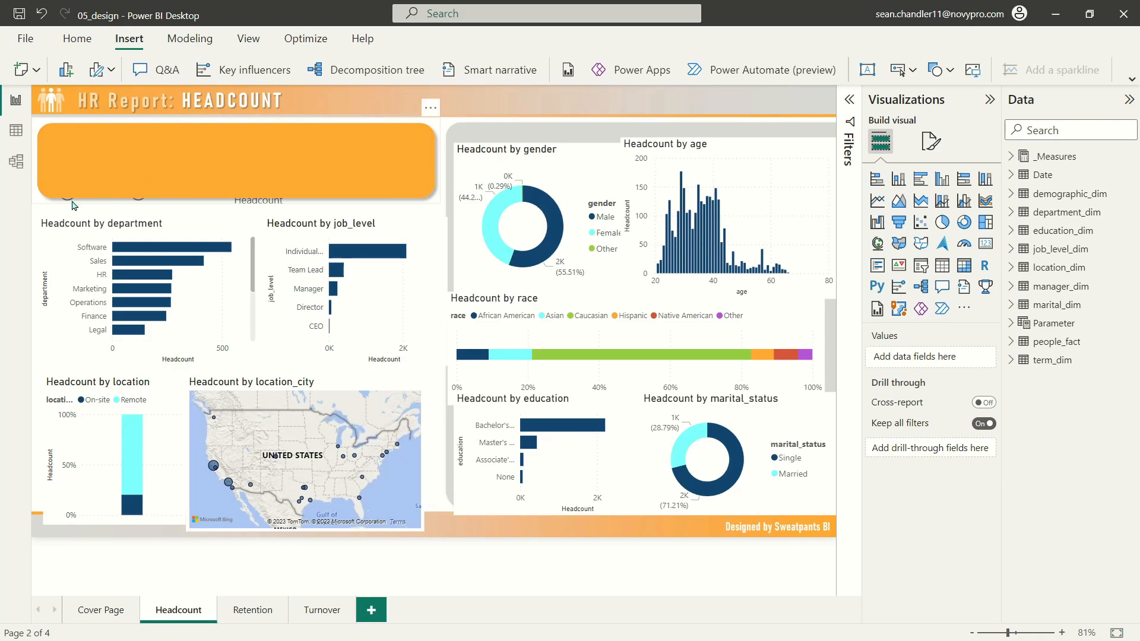
Send the orange rectangle to the back, behind the Year slicer and Headcount card.
left_click(408, 194)
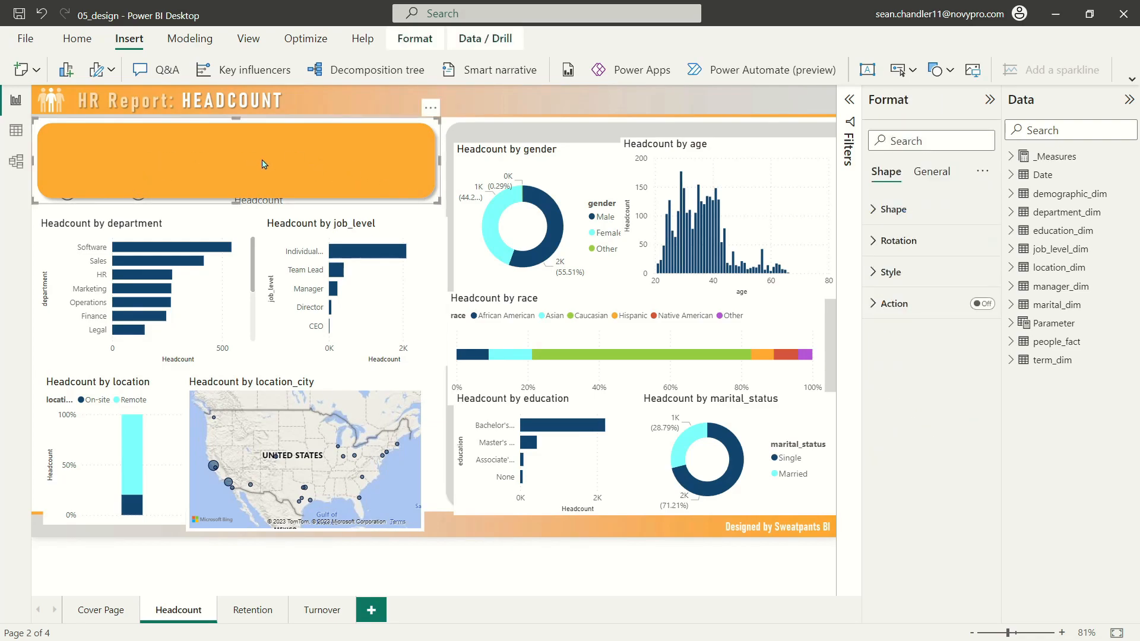
left_click(414, 39)
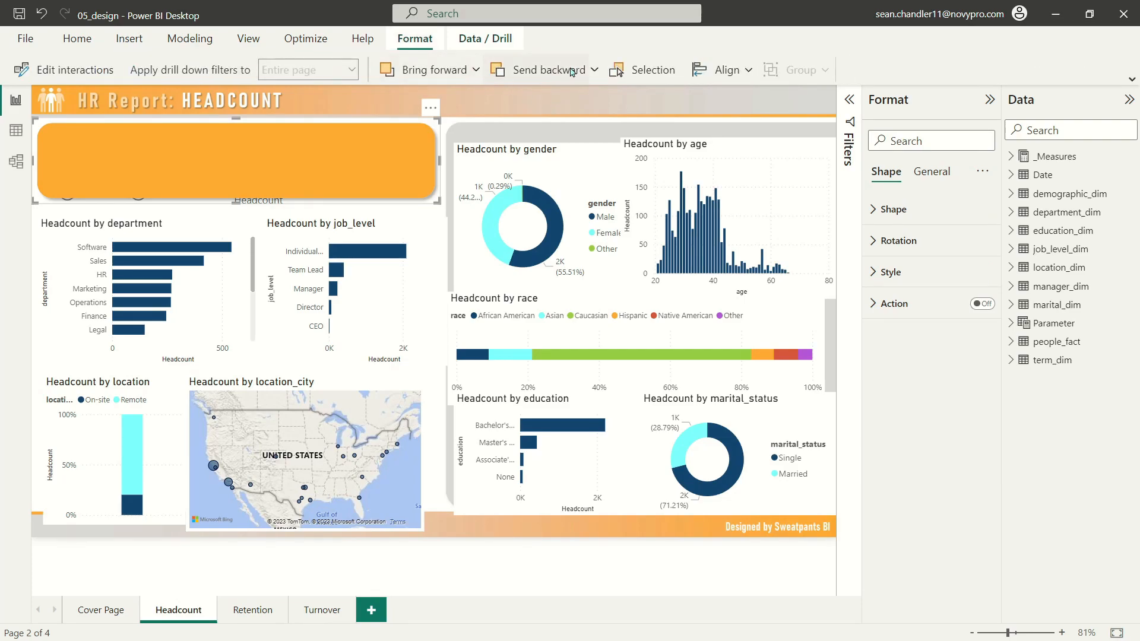
left_click(593, 70)
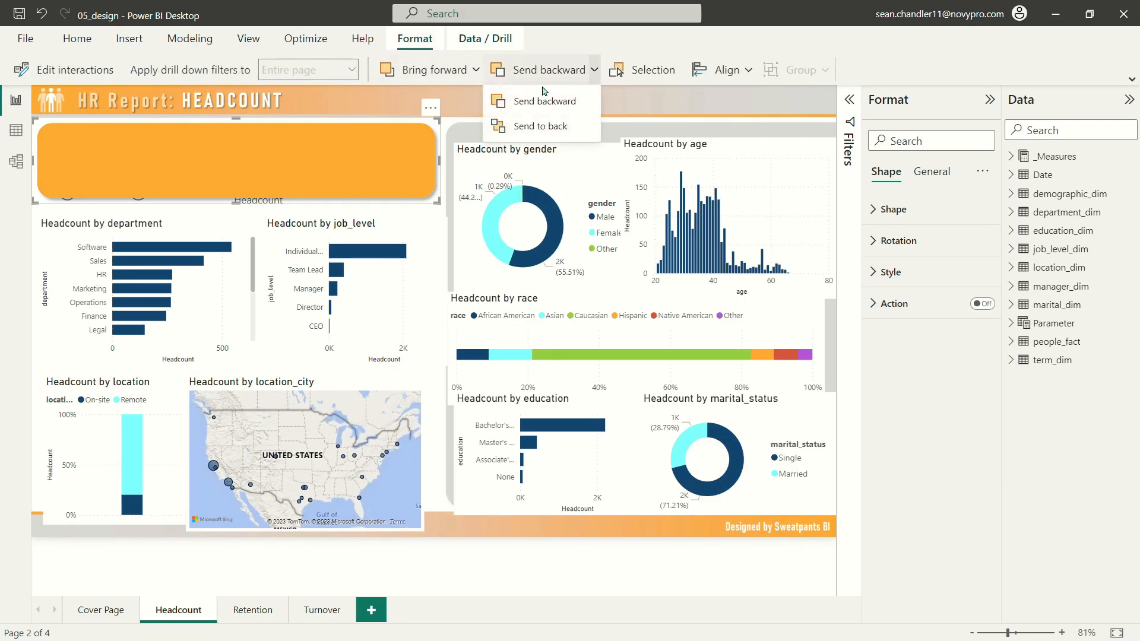
left_click(530, 127)
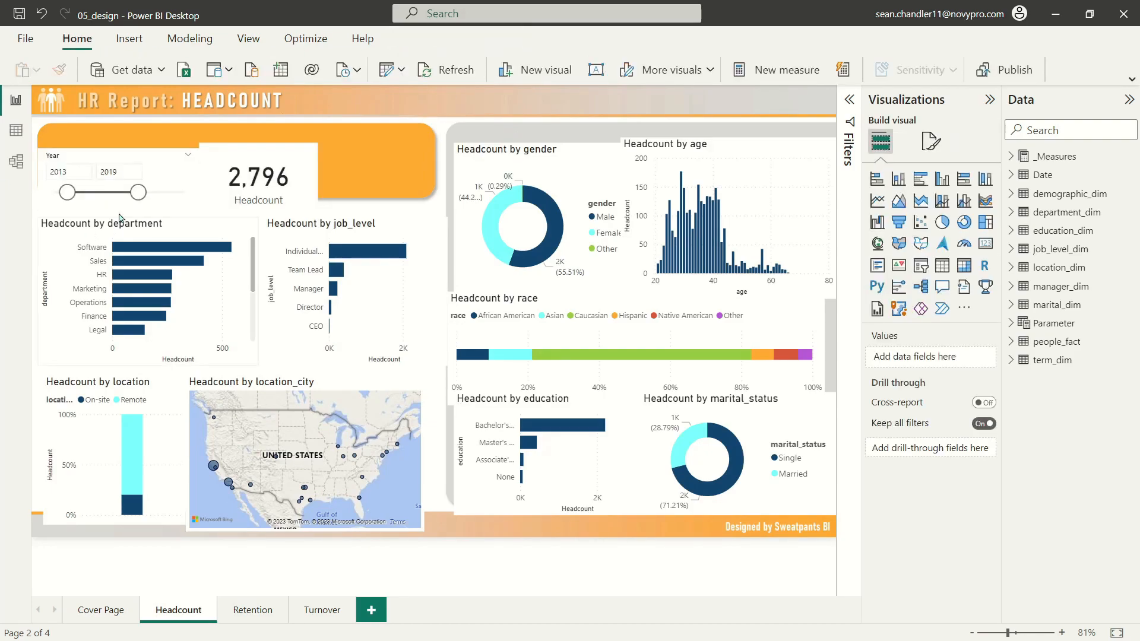
Move the Year slicer and Headcount card onto the orange rectangle and widen the card to fill the rest of it.
left_click(89, 157)
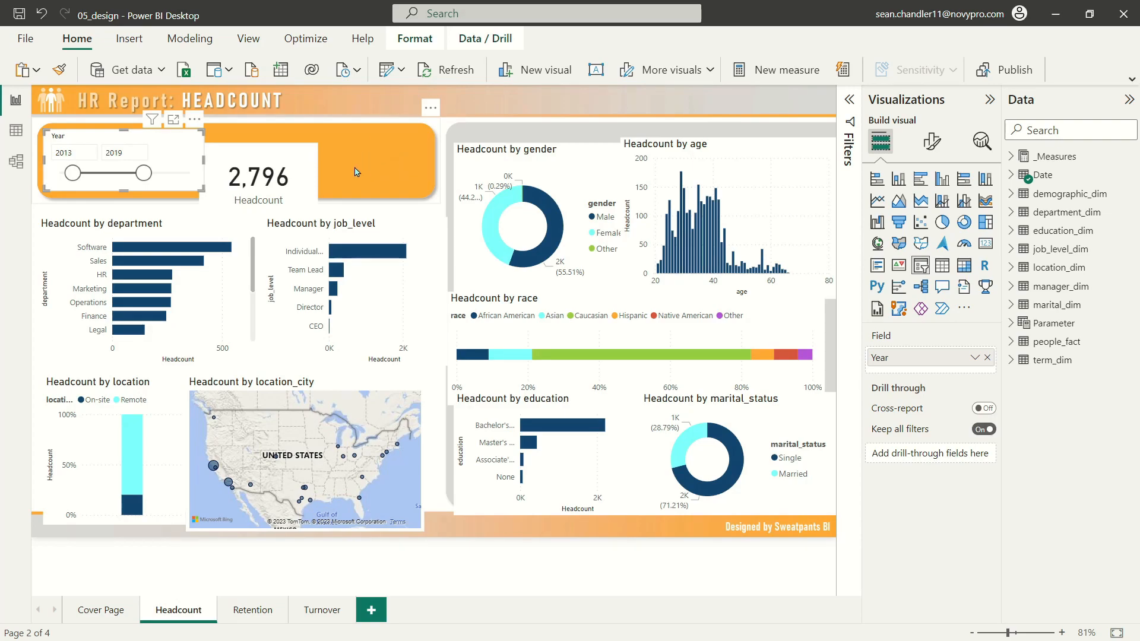
left_click_drag(270, 162, 285, 142)
left_click_drag(332, 198, 426, 196)
Turn off the Year slicer's background so the orange rectangle shows through it.
left_click(173, 156)
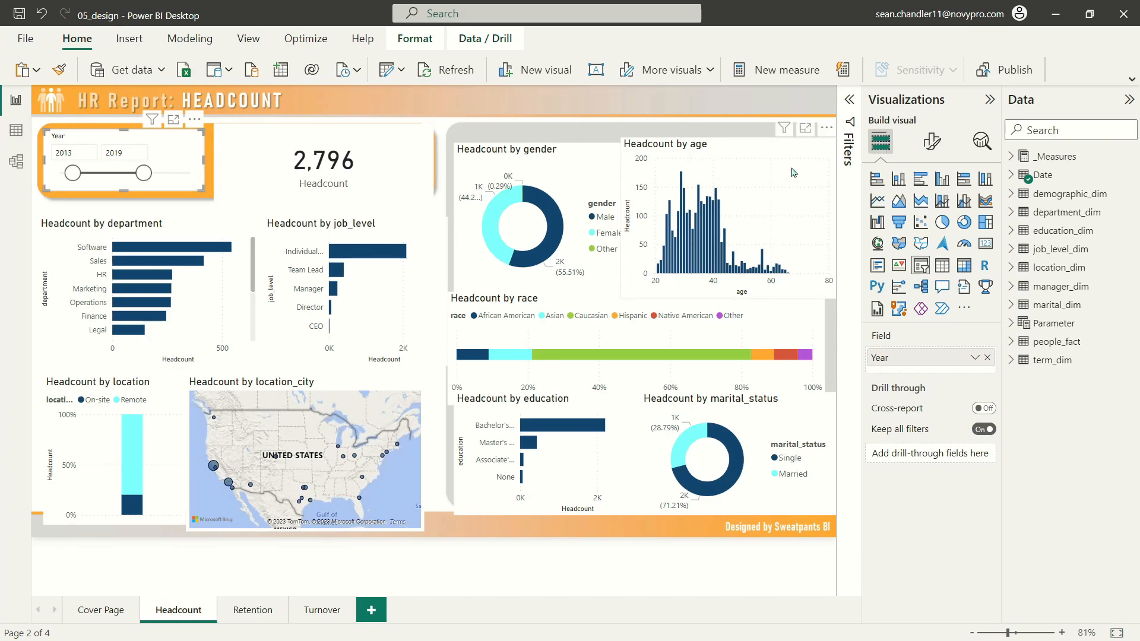
left_click(931, 144)
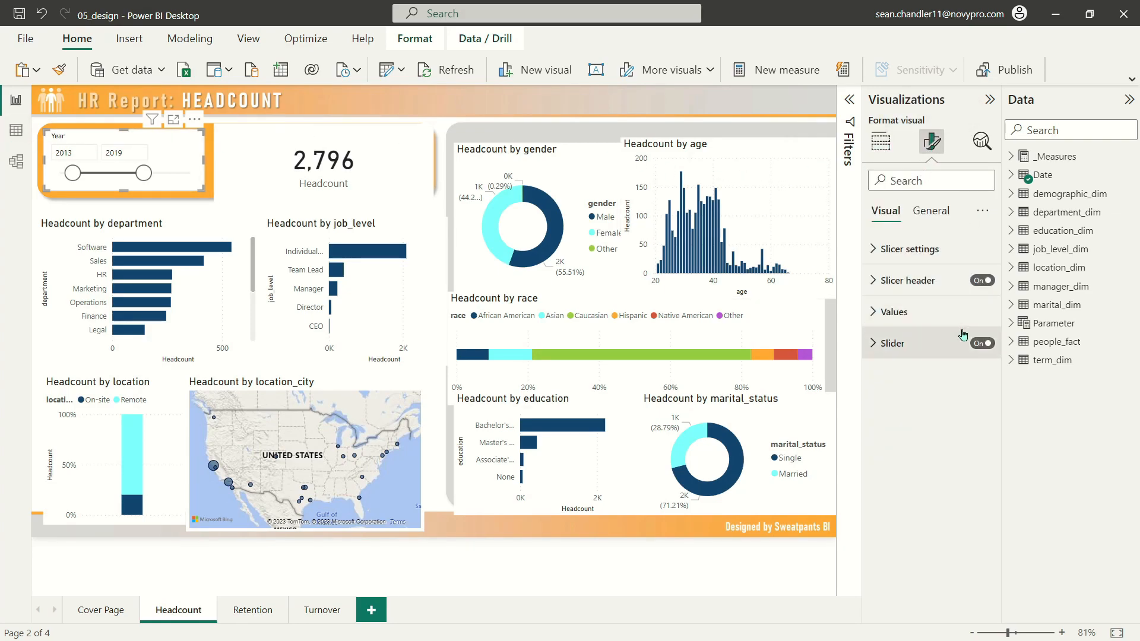
left_click(927, 213)
left_click(889, 280)
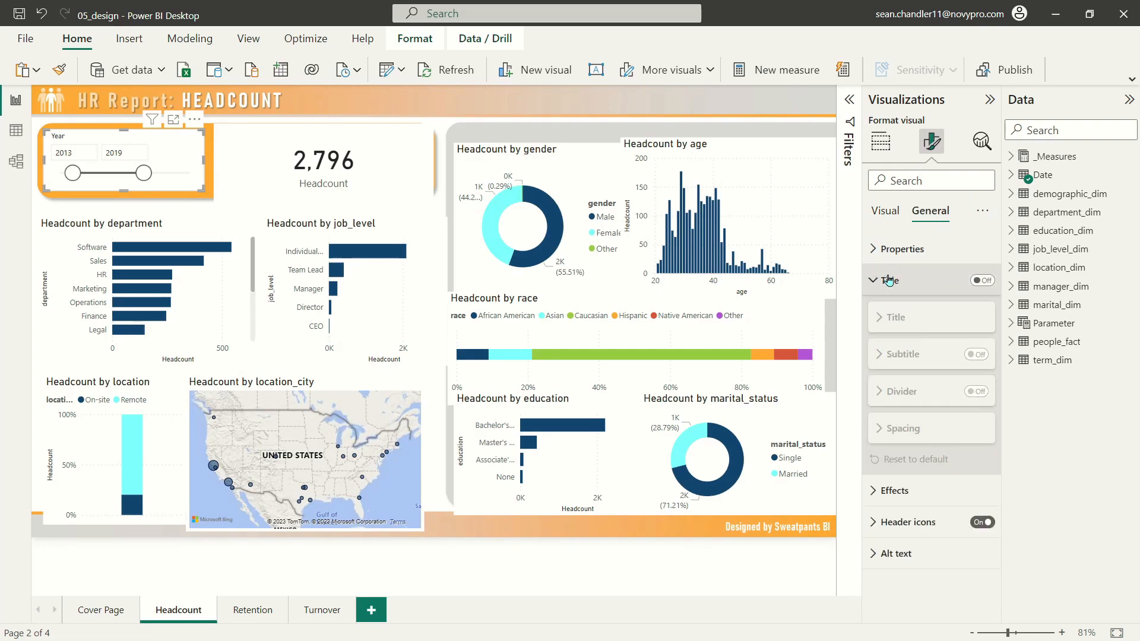
left_click(887, 280)
left_click(889, 313)
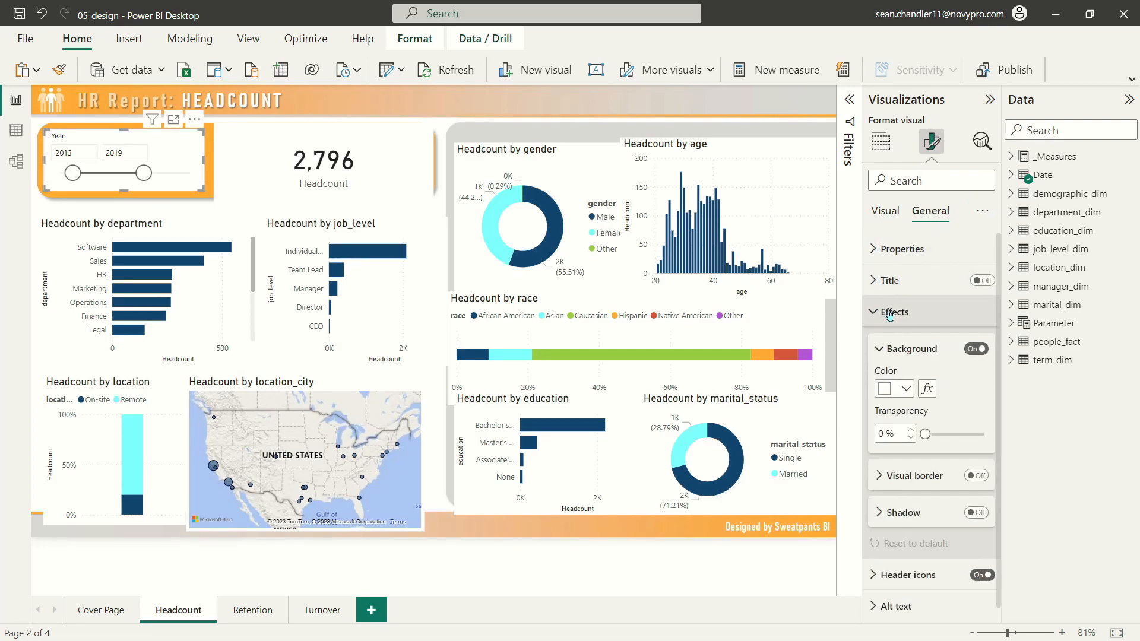
left_click(976, 349)
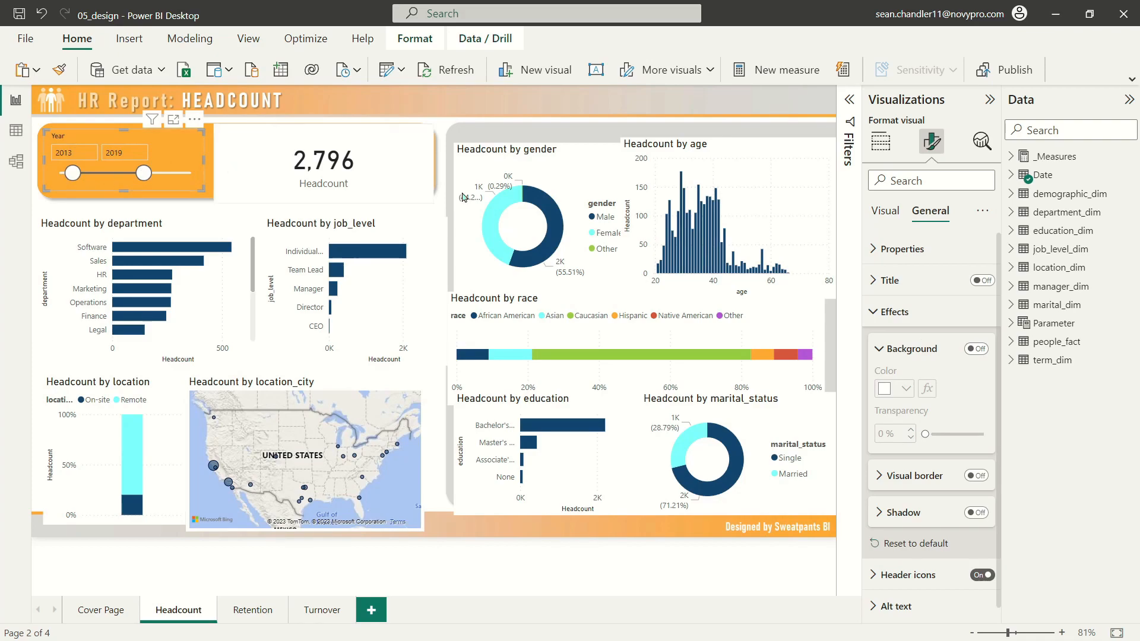
Turn off the Year slicer's responsive option and widen the slicer toward the Headcount number.
left_click(891, 311)
left_click(897, 249)
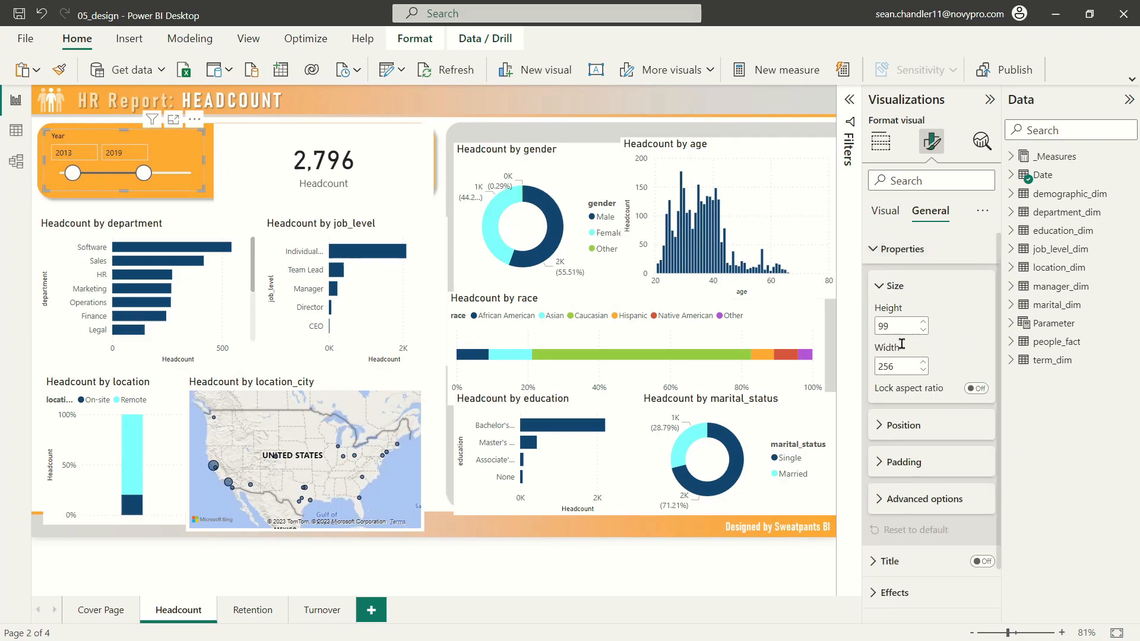
left_click(914, 508)
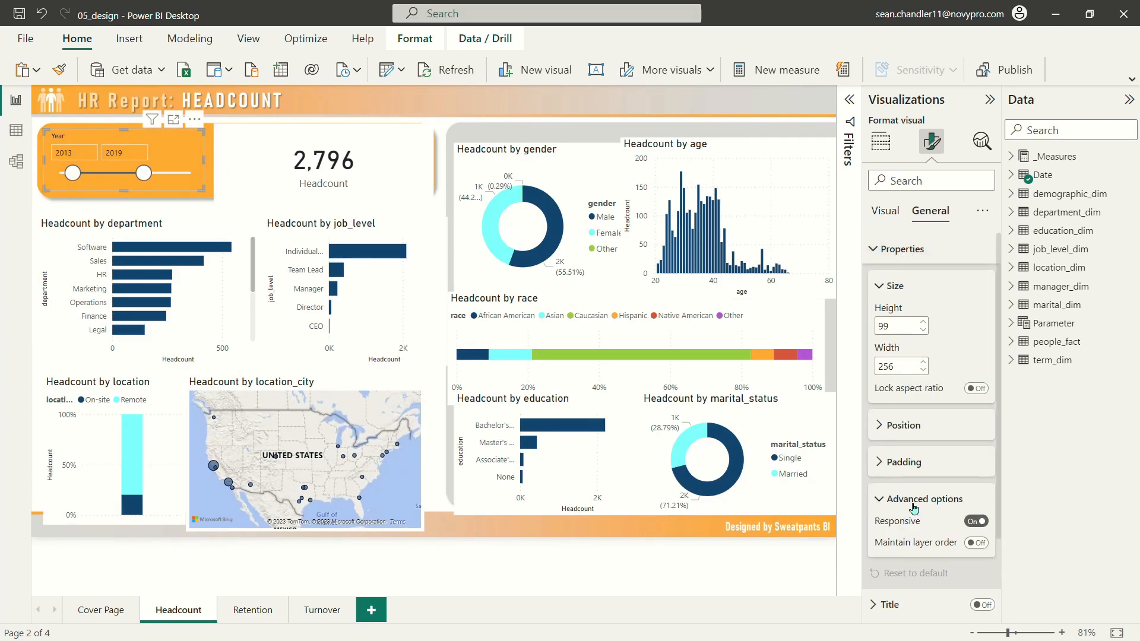
left_click(976, 521)
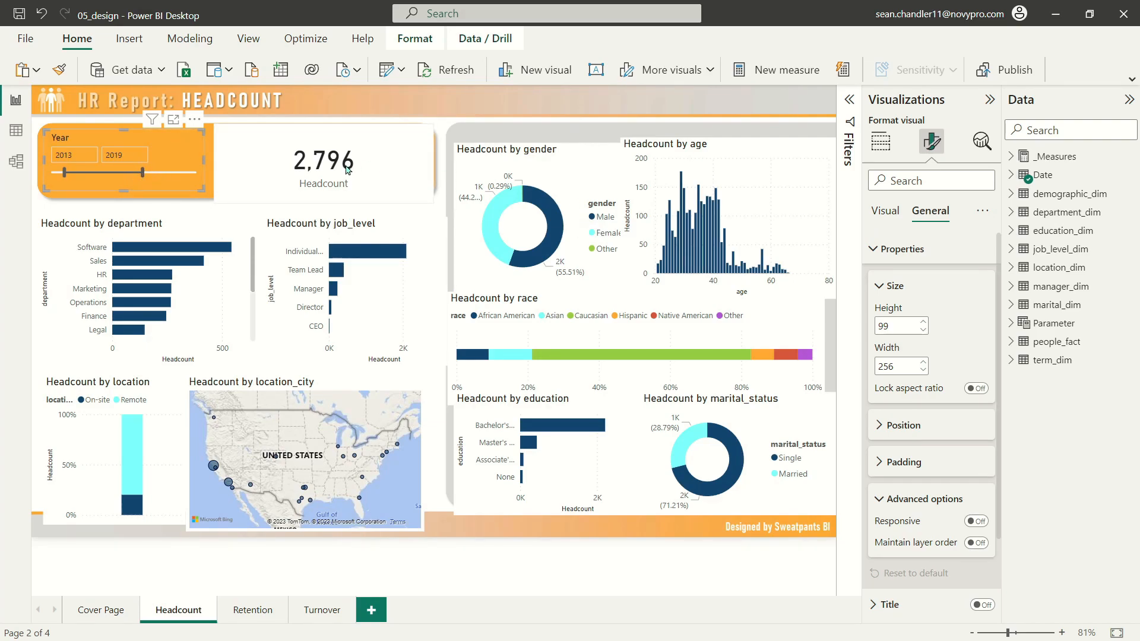
left_click(885, 211)
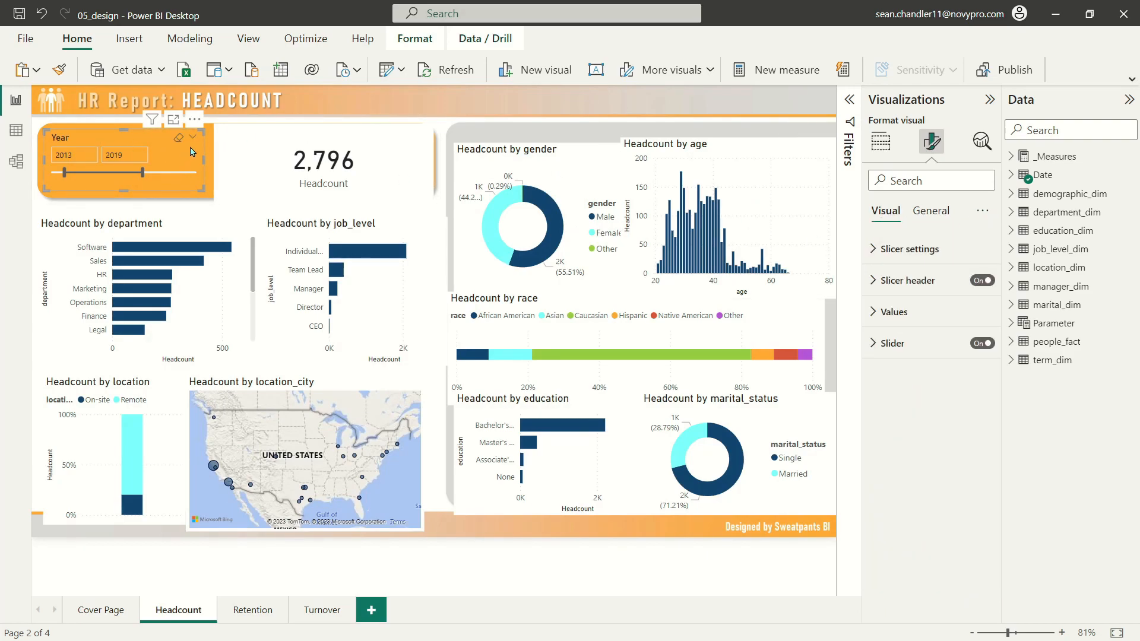
left_click_drag(203, 161, 234, 160)
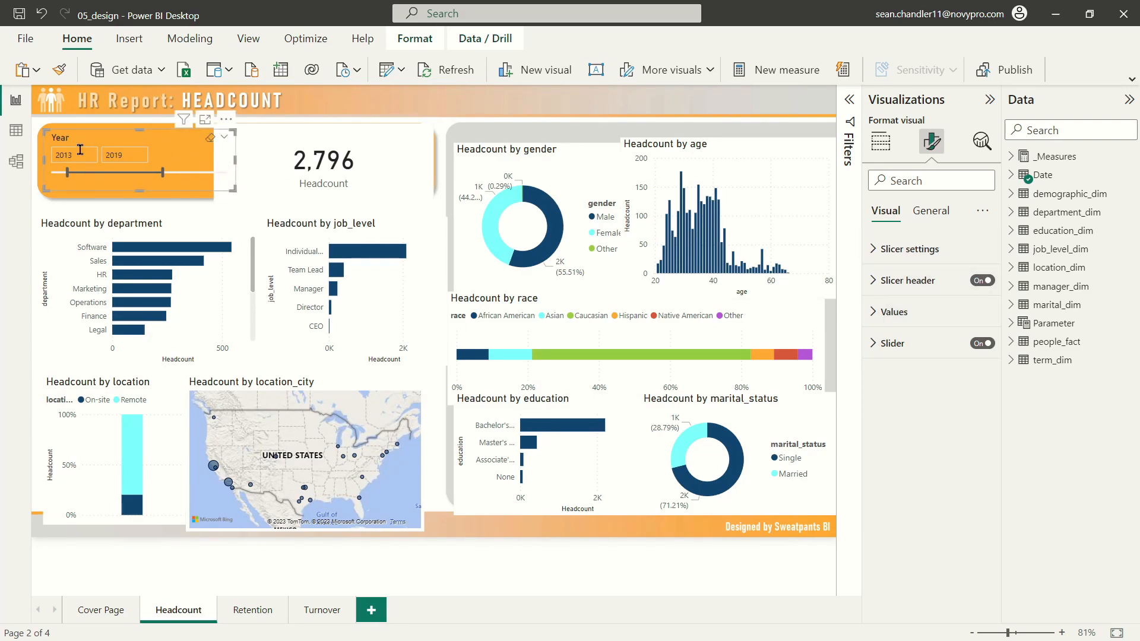
Set the background color of the Year slicer's values to white.
left_click(893, 311)
left_click(915, 491)
left_click(893, 532)
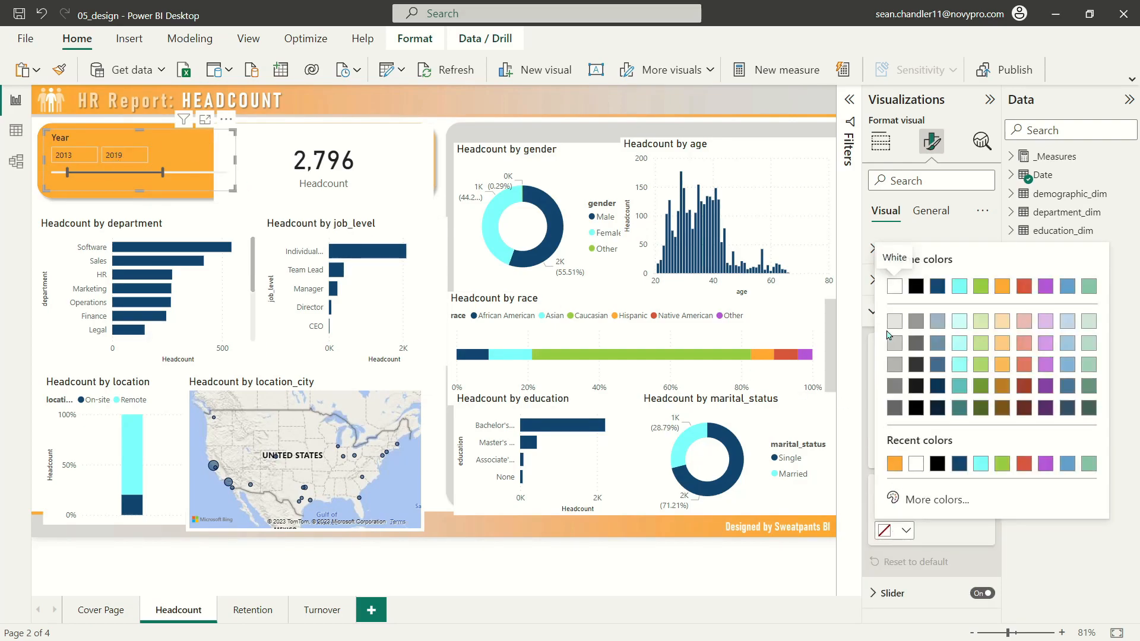
left_click(894, 287)
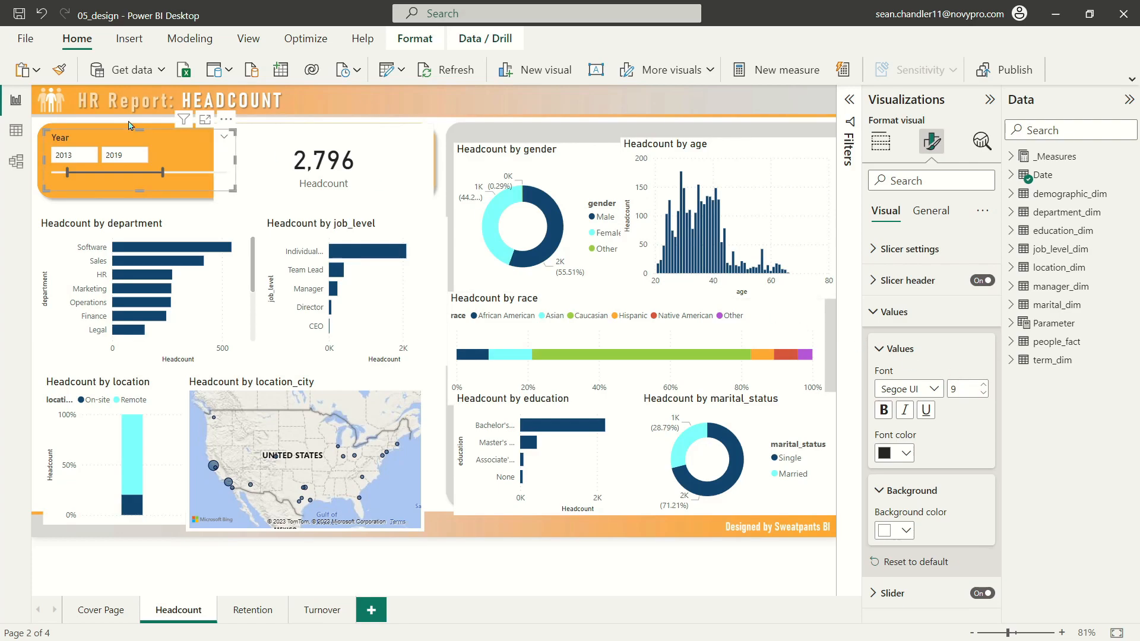
Set the Year slicer's slider color to white.
left_click(902, 315)
left_click(894, 328)
left_click(896, 419)
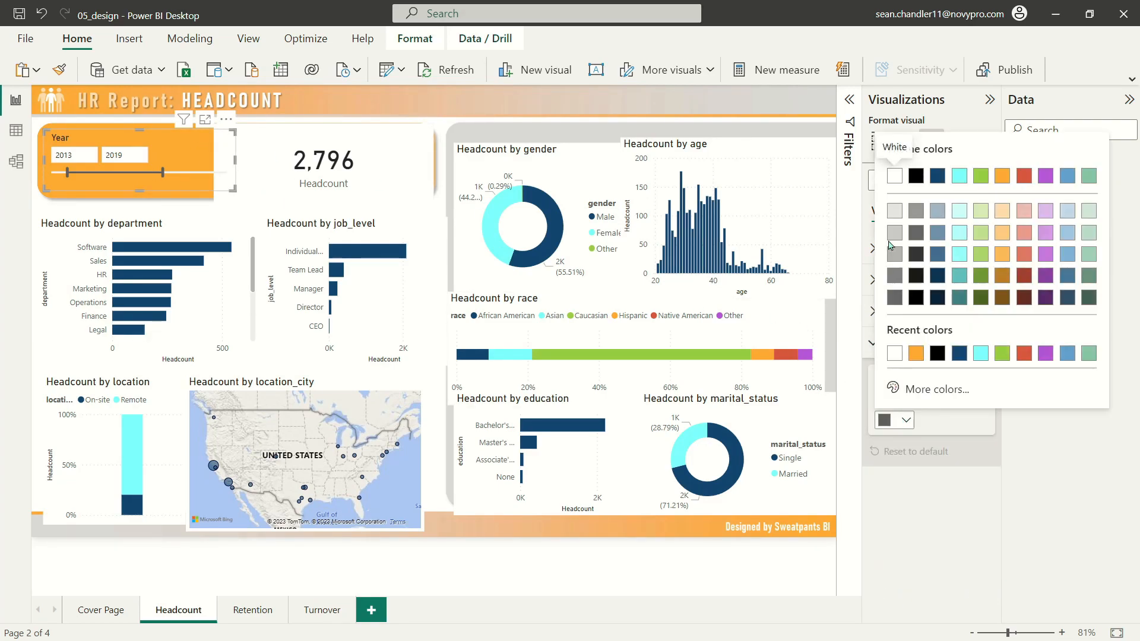
left_click(894, 177)
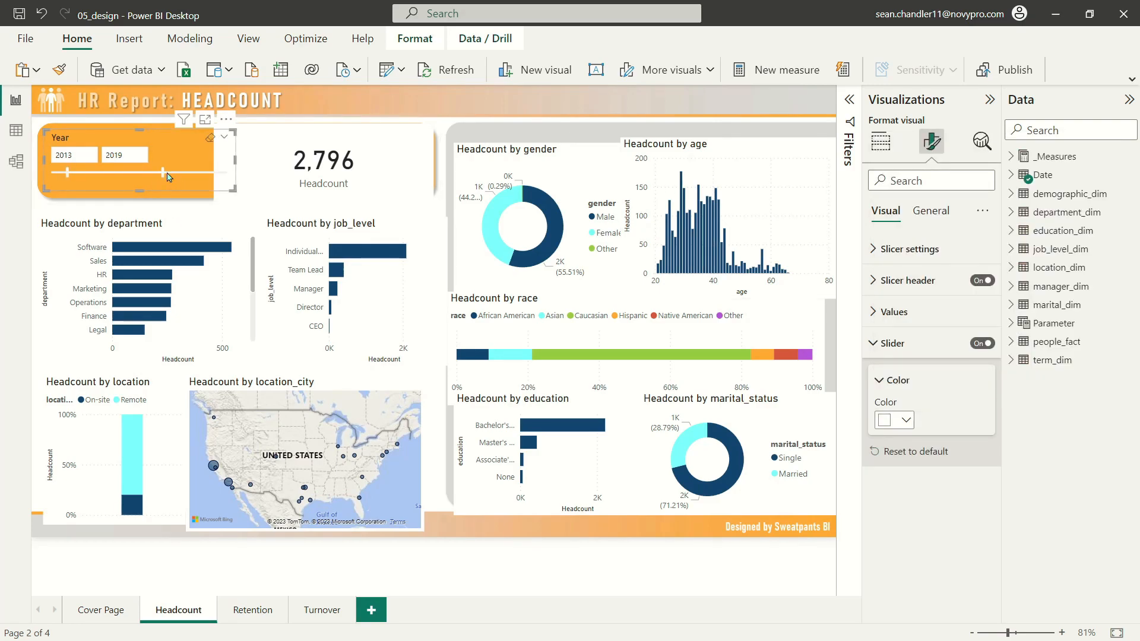
Try a dark orange and two lighter orange shades as the slicer's slider color.
left_click(894, 420)
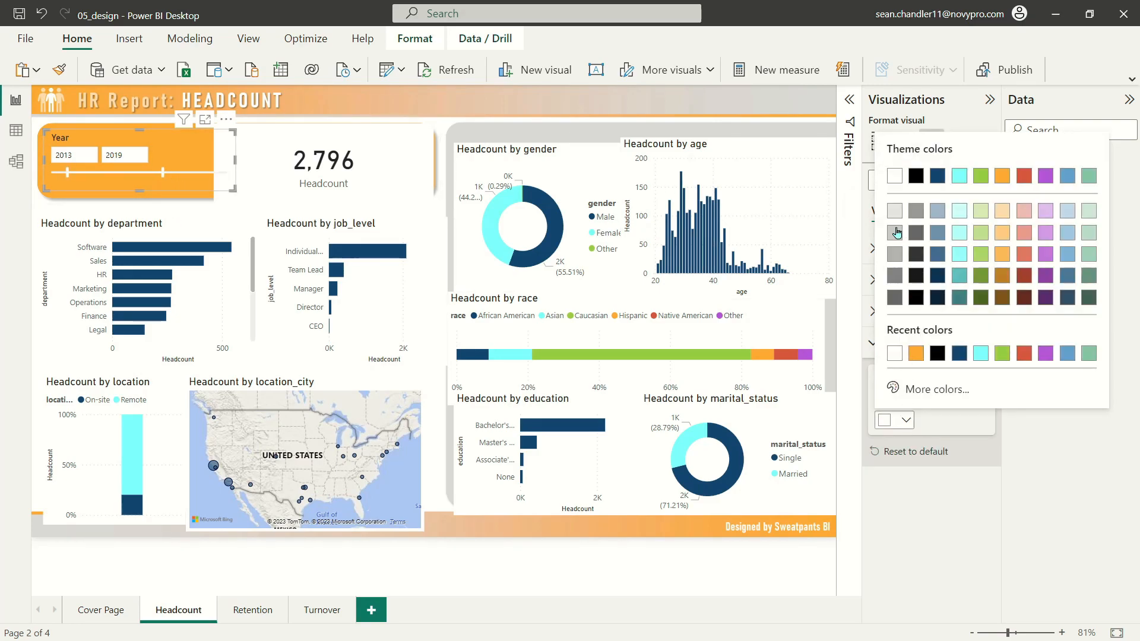
left_click(1002, 276)
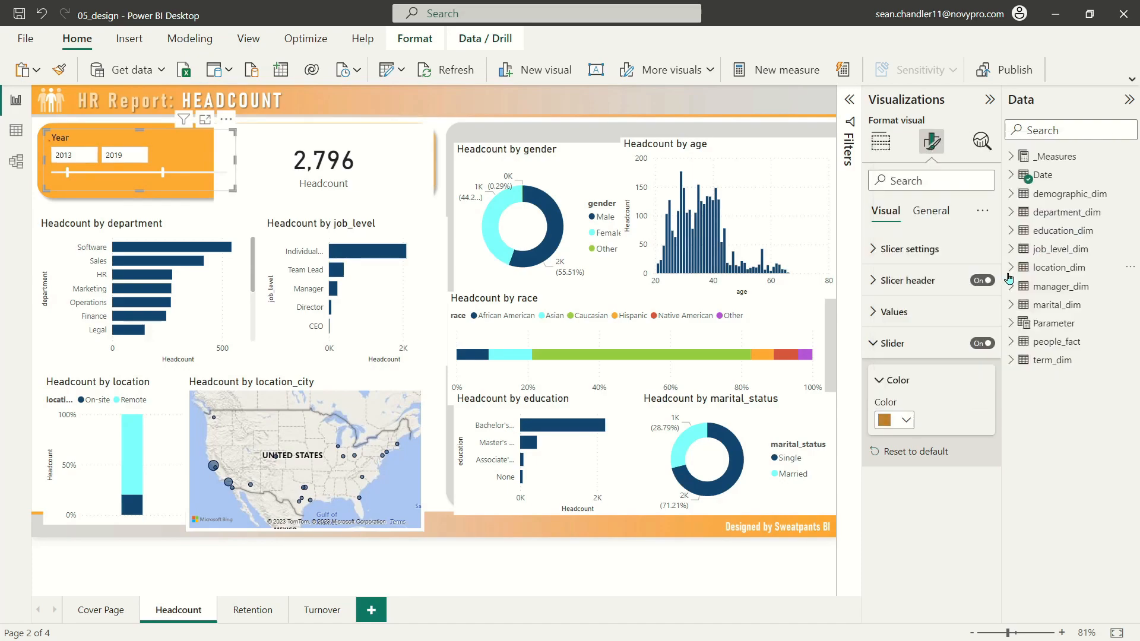
left_click(894, 420)
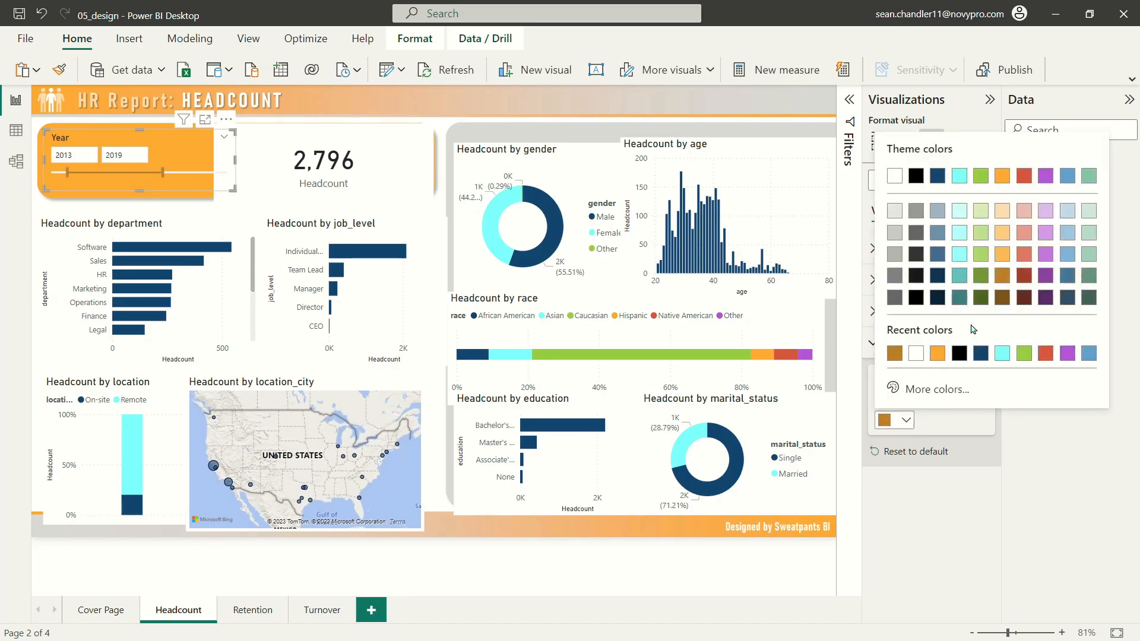
left_click(1001, 217)
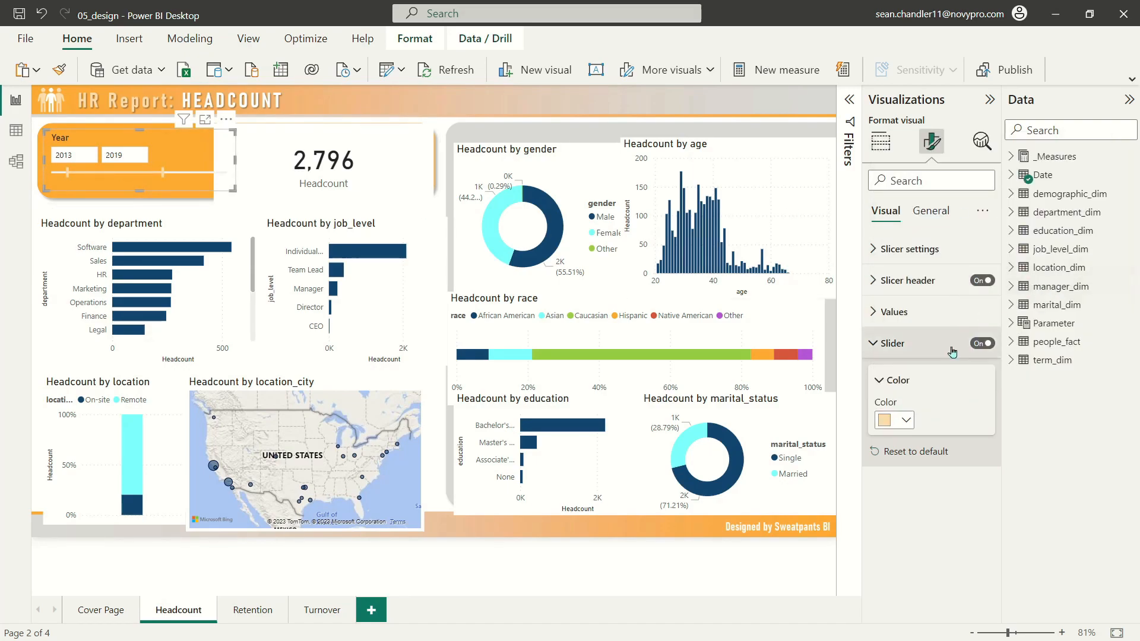
left_click(894, 420)
left_click(1004, 234)
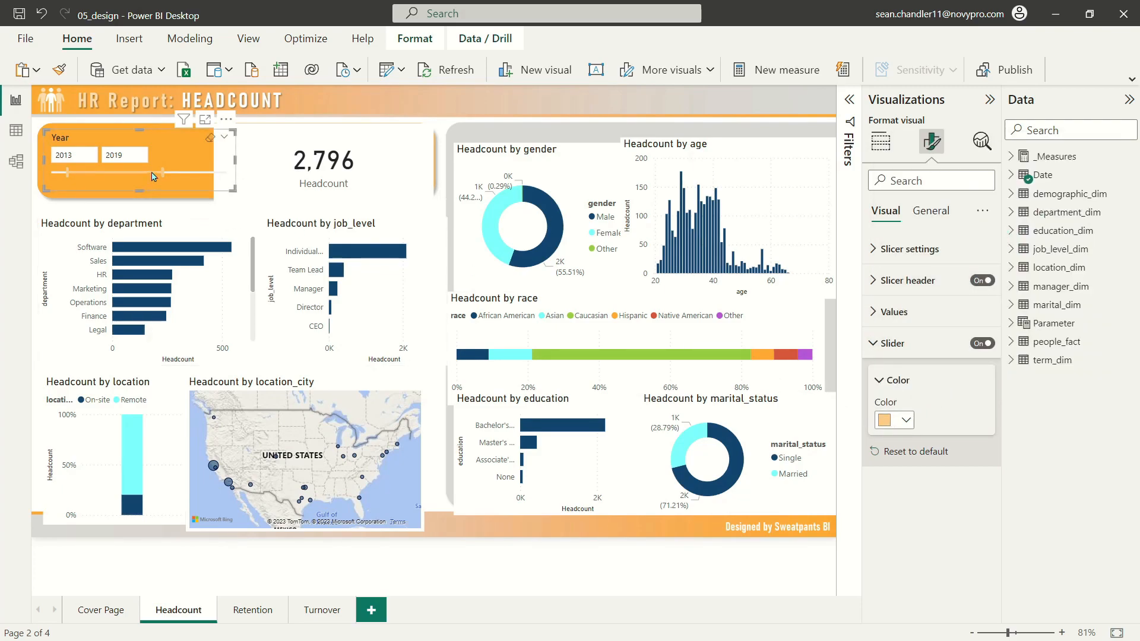
Try dark gray, the lightest orange and near-black as the slicer's slider color.
left_click(896, 420)
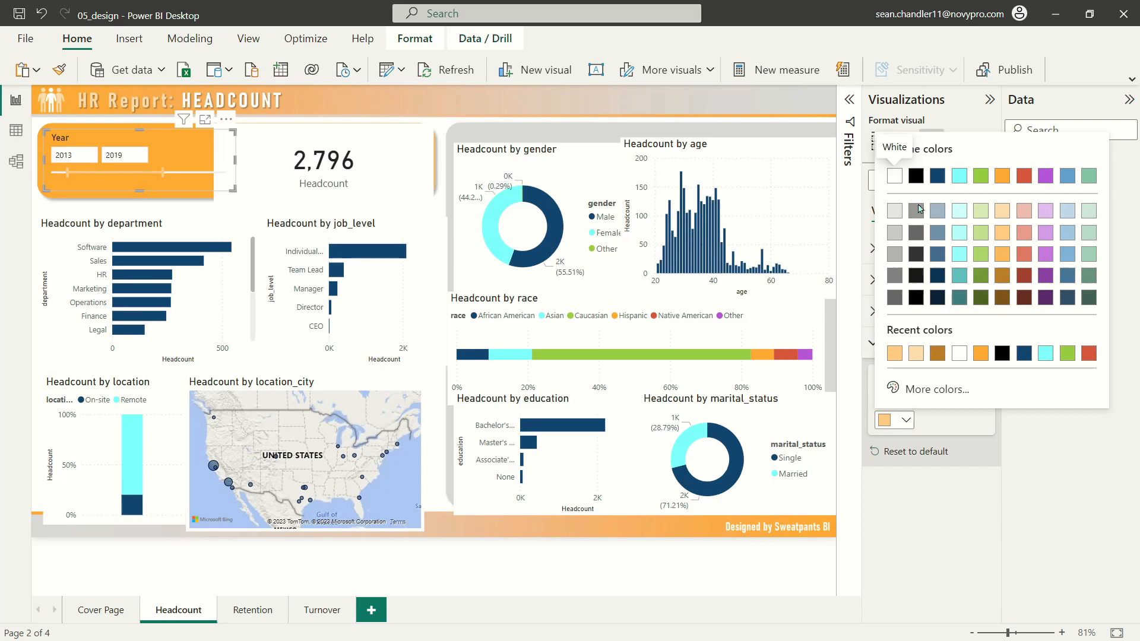
left_click(917, 254)
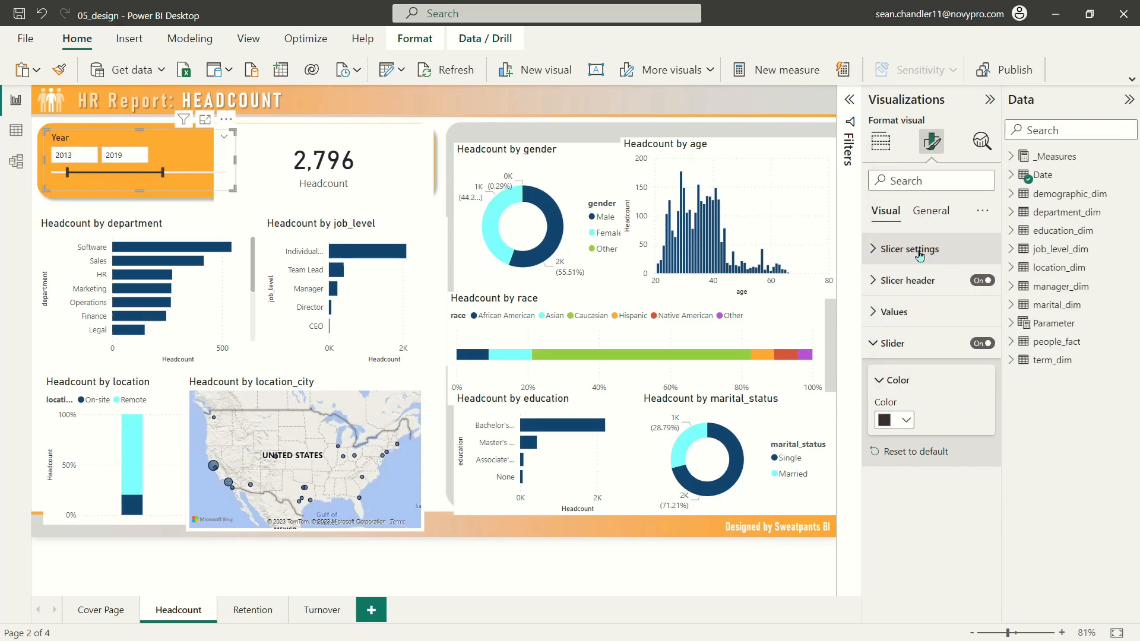
left_click(895, 420)
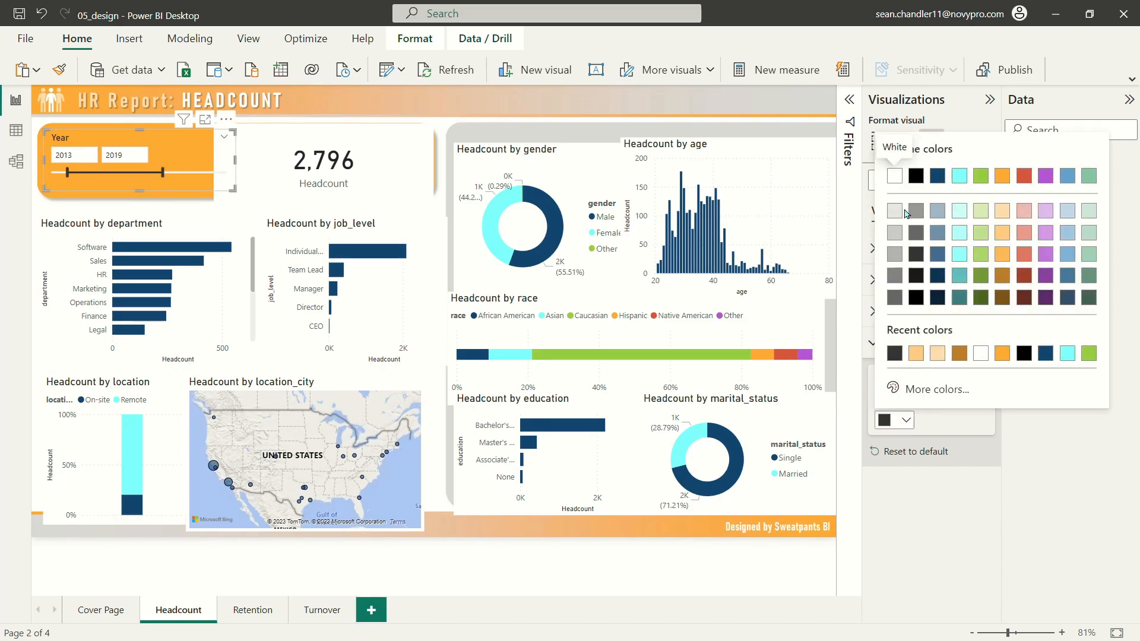
left_click(1003, 213)
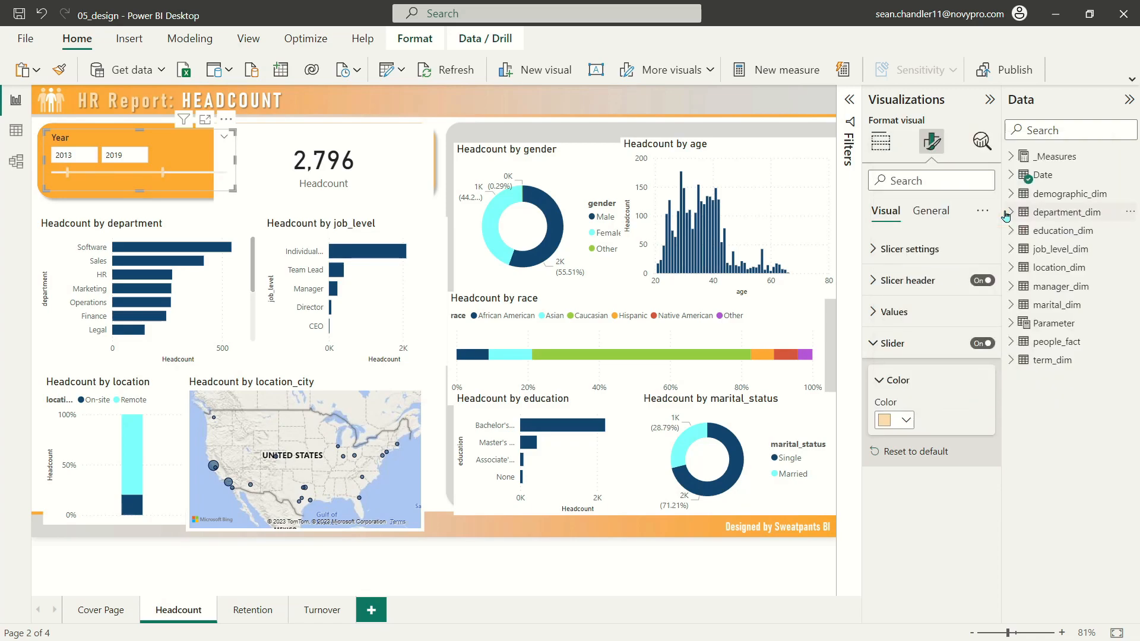
left_click(895, 421)
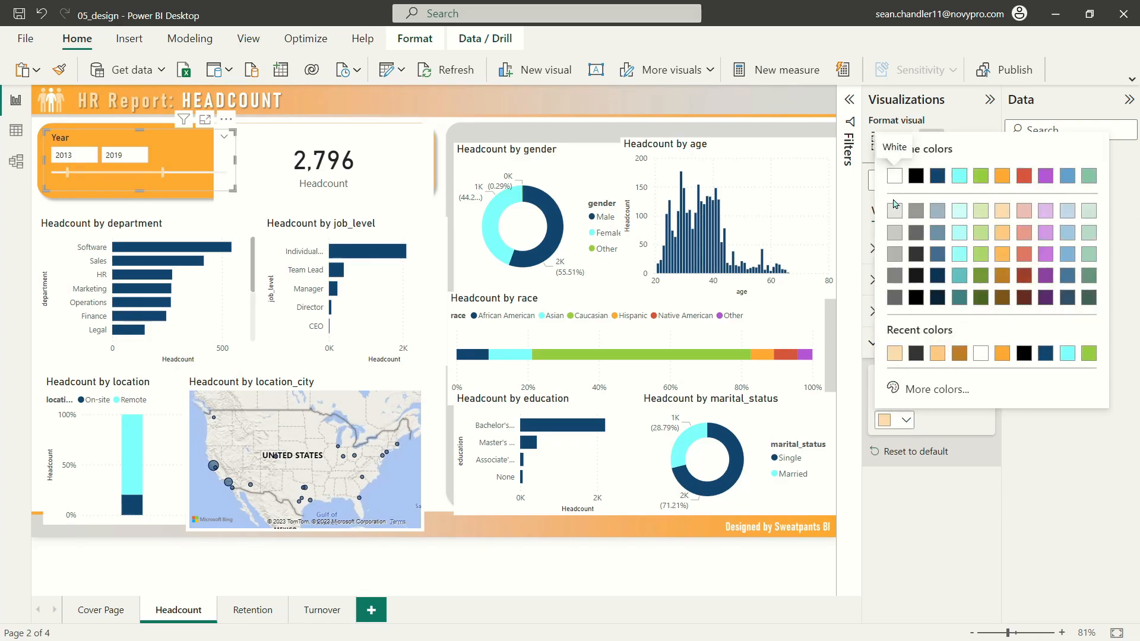
left_click(916, 274)
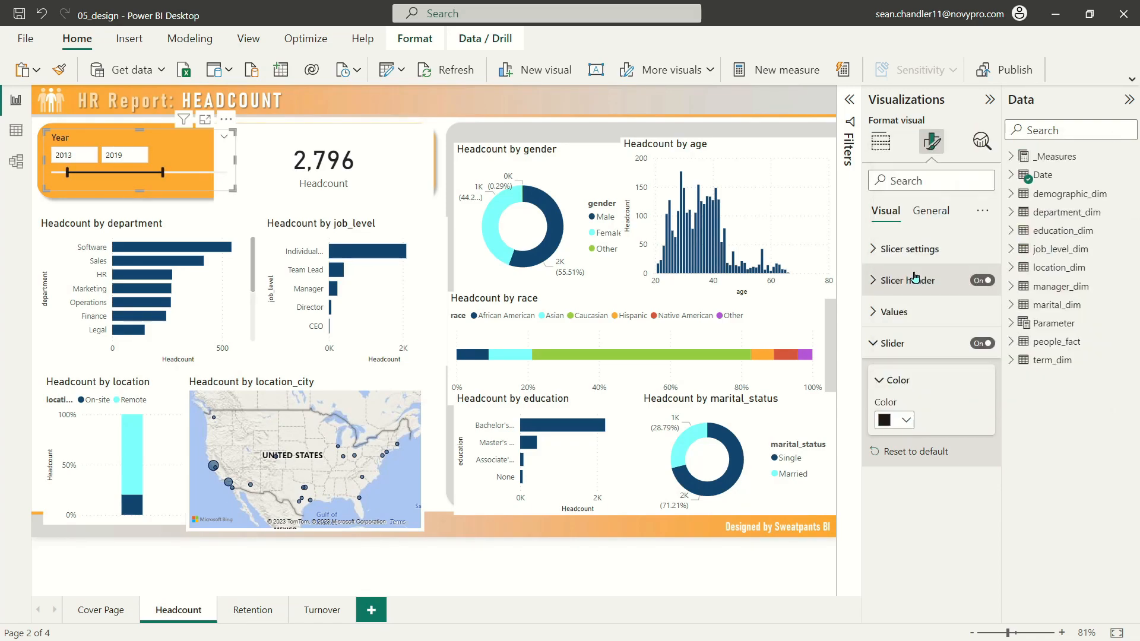
Set the slicer's slider color to the dark gray shade in the black column of the theme colors.
left_click(900, 423)
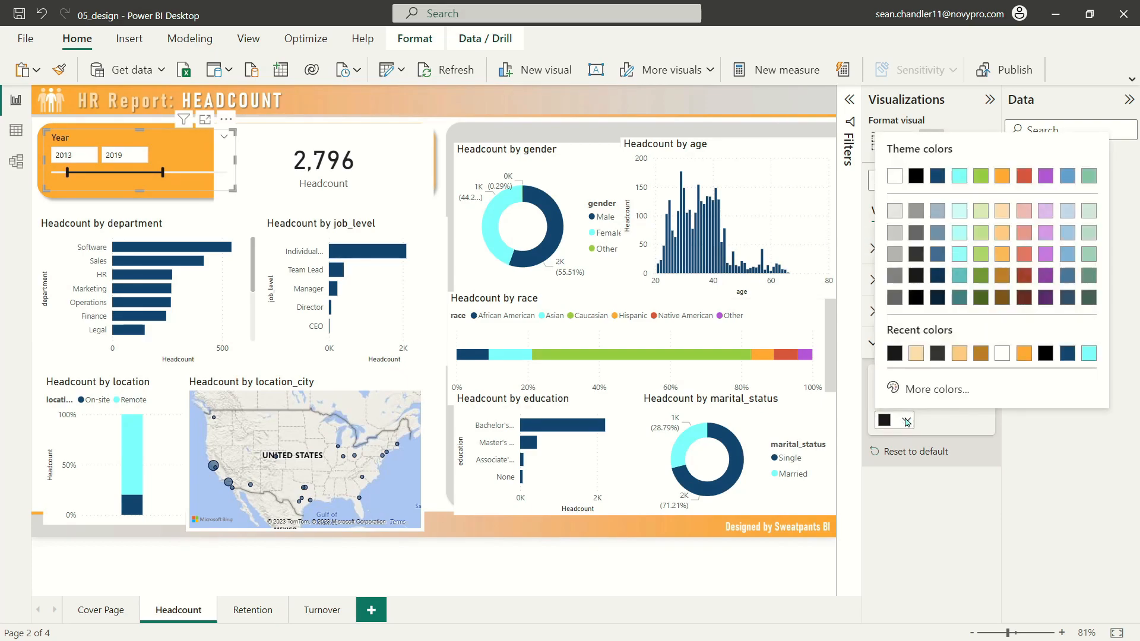
left_click(916, 255)
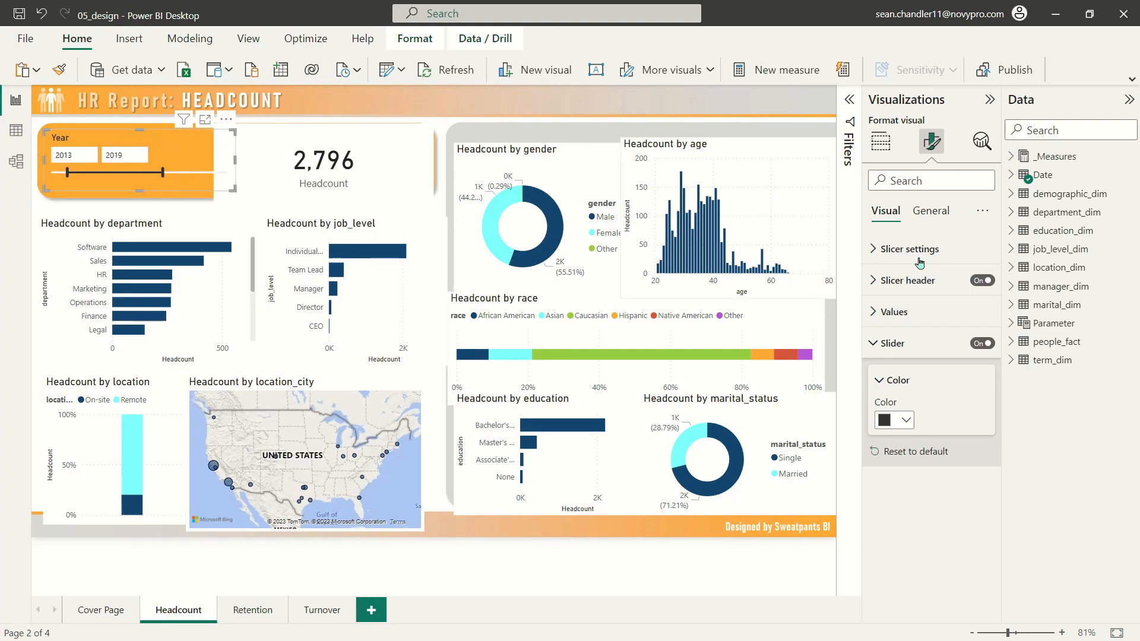
left_click(892, 343)
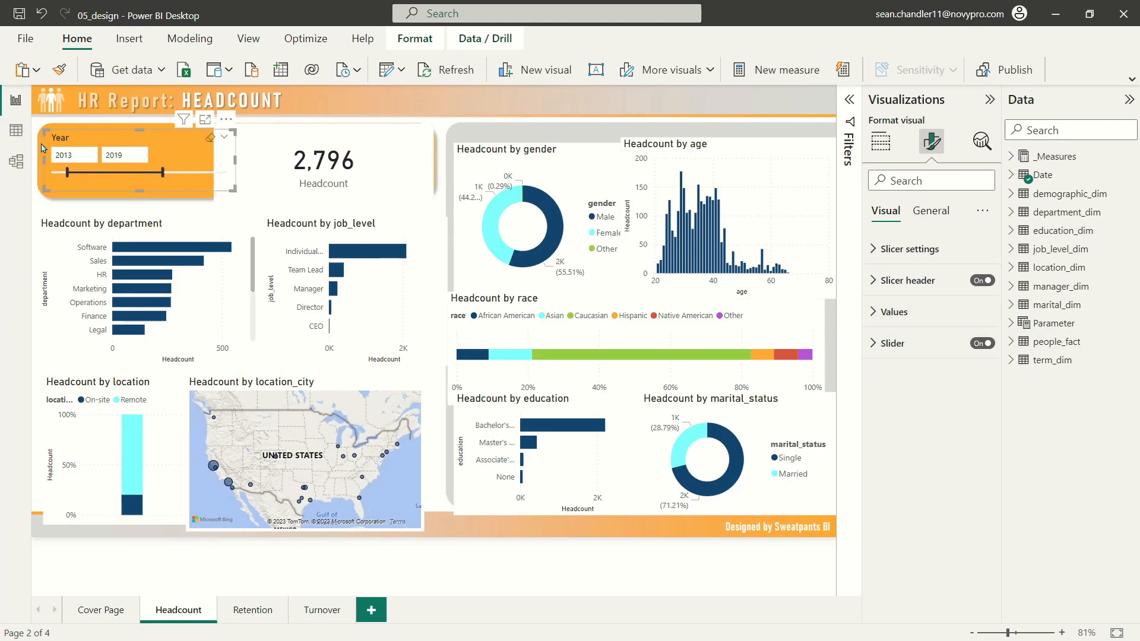
Set the Year slicer's values to the DIN font at size 11 and make the slicer slightly taller.
left_click(893, 313)
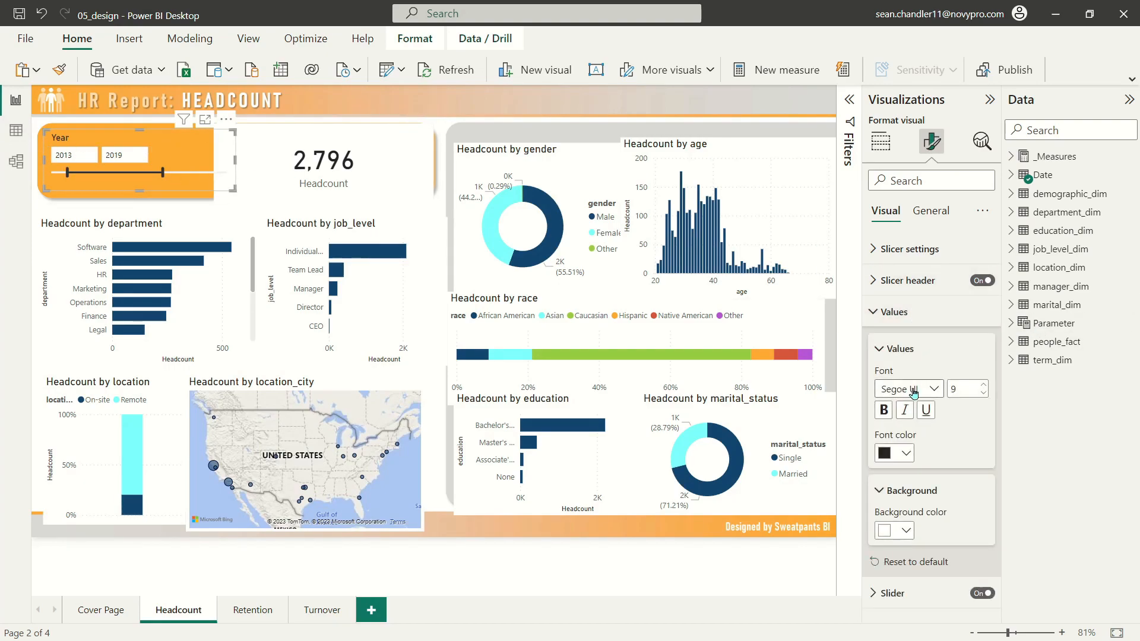
left_click(913, 392)
left_click(926, 188)
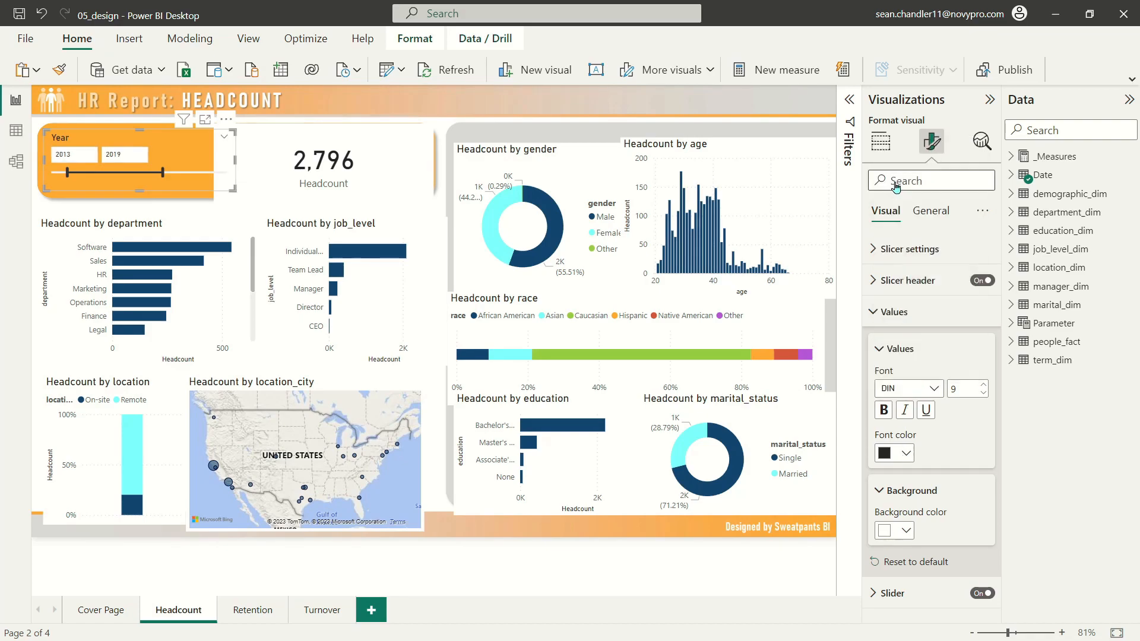
left_click(983, 384)
left_click(983, 384)
left_click(983, 384)
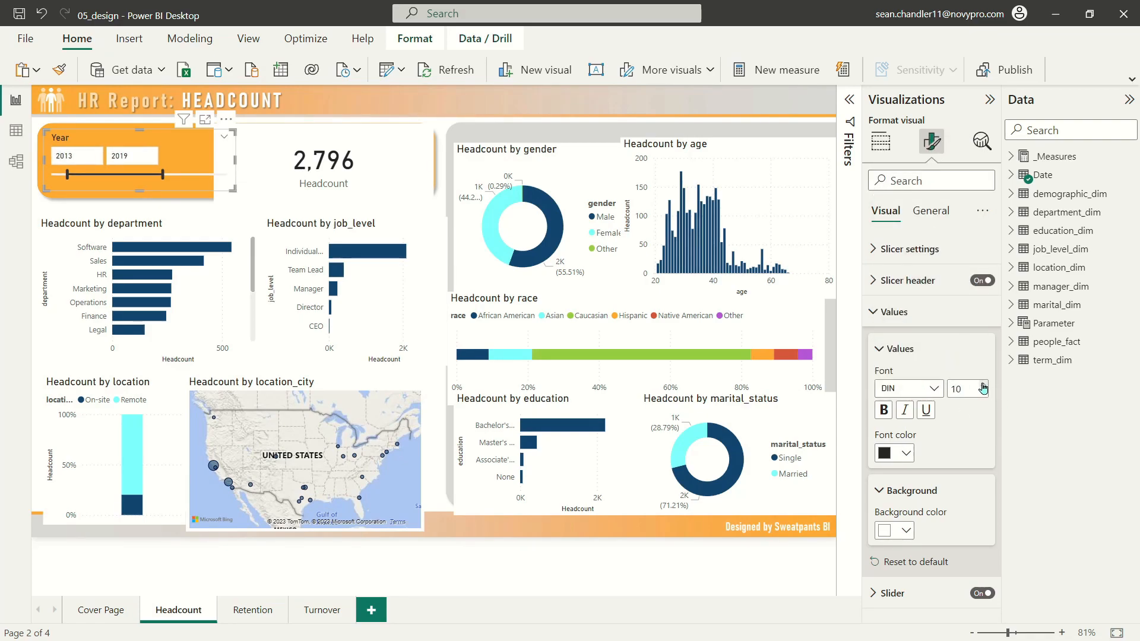
left_click(983, 392)
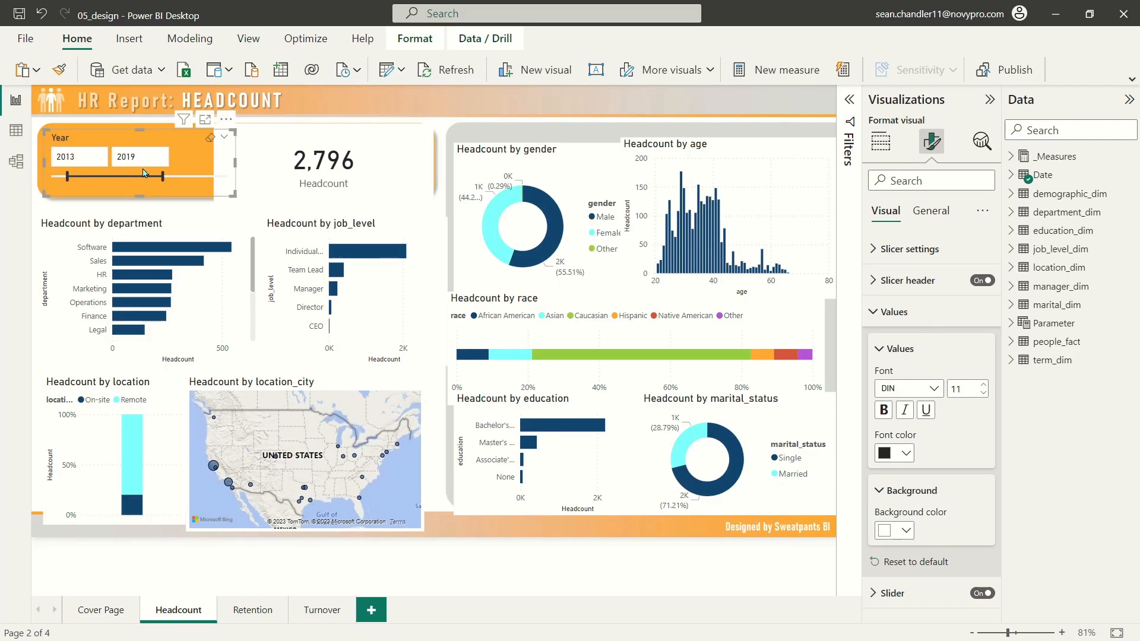
mouse_move(161, 182)
left_mouse_down()
mouse_move(110, 177)
mouse_move(157, 176)
left_mouse_up()
Set the Year slicer's header title text to "Pick a Timeframe for the Report (Years):".
left_click(902, 280)
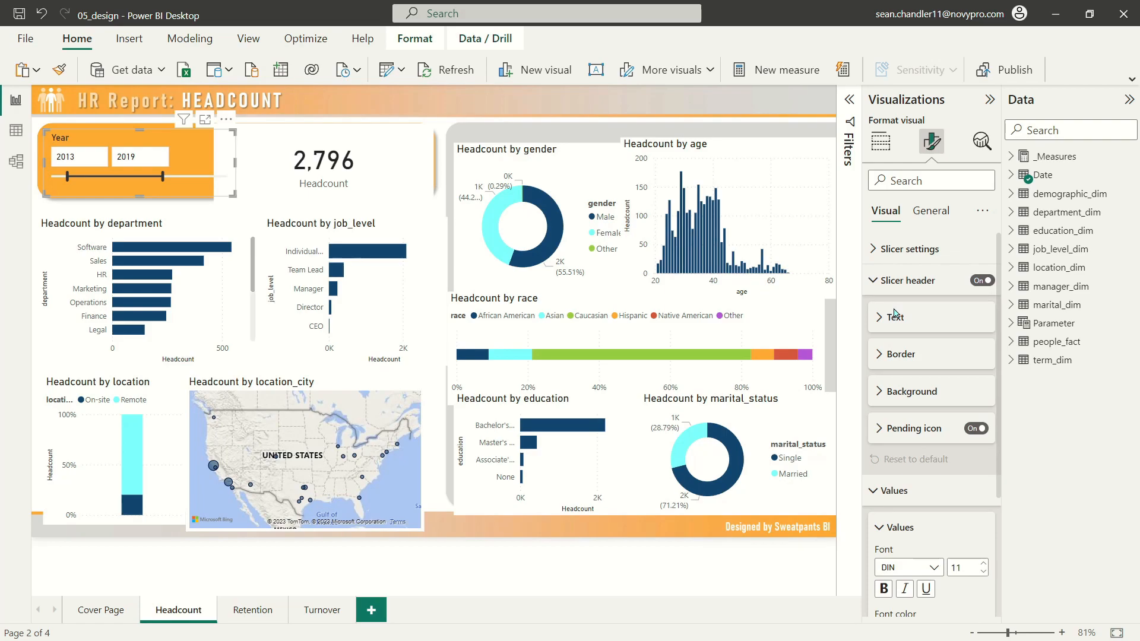
left_click(895, 315)
double_click(889, 356)
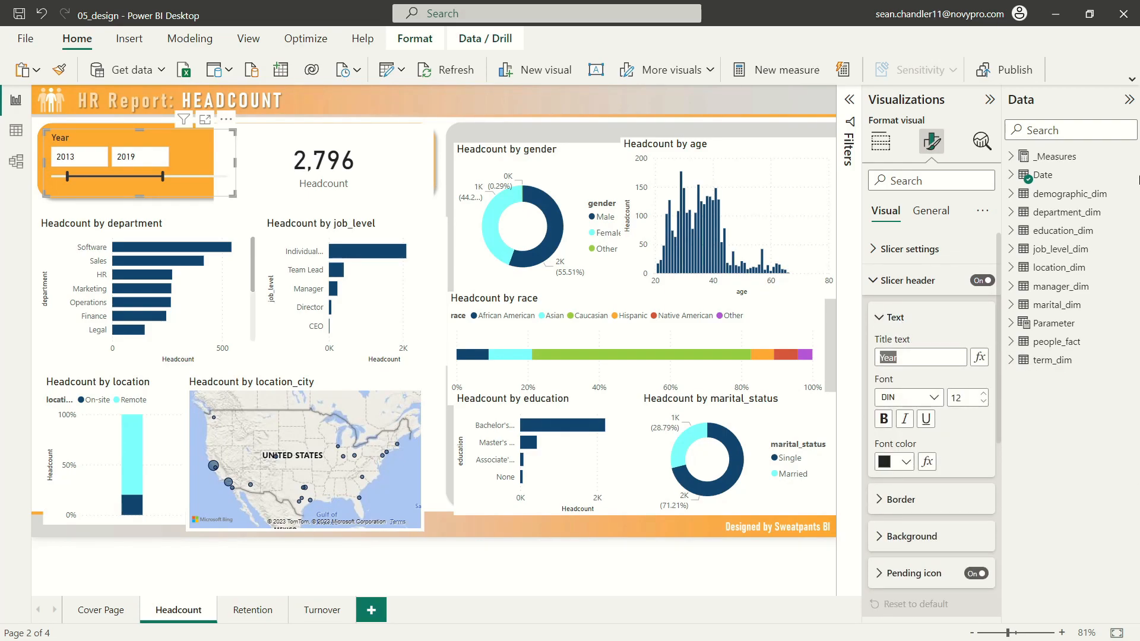
type("Pick a Timeframe f")
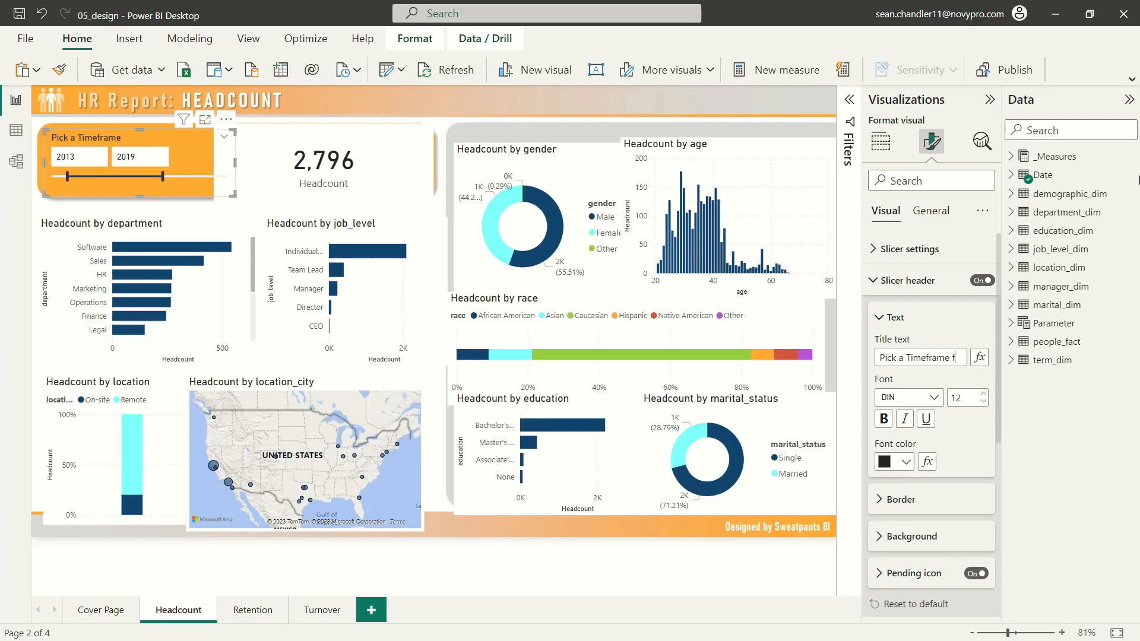
type("or the Report (Years")
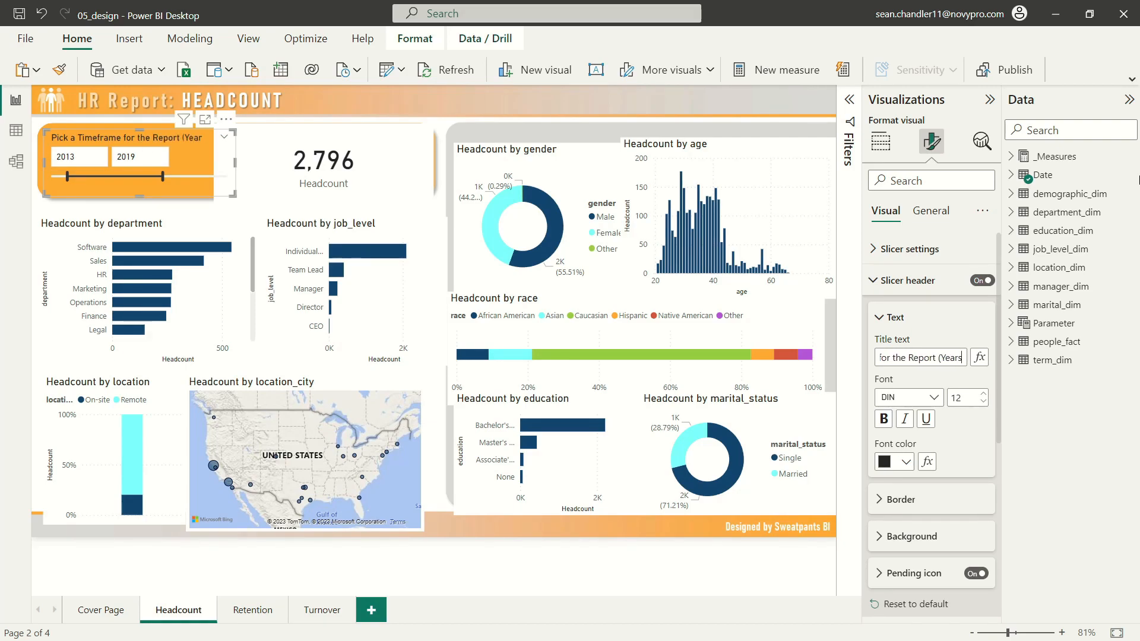
type("):")
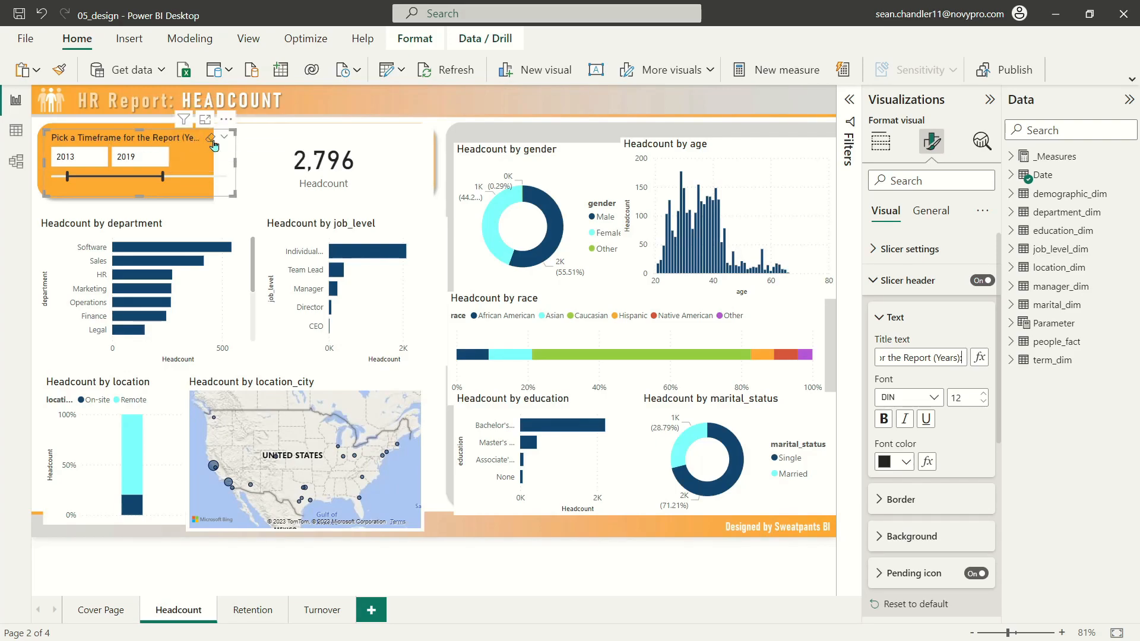
Set the slicer header text to size 12, then widen the slicer slightly to fit its title and shift it left.
left_click(983, 402)
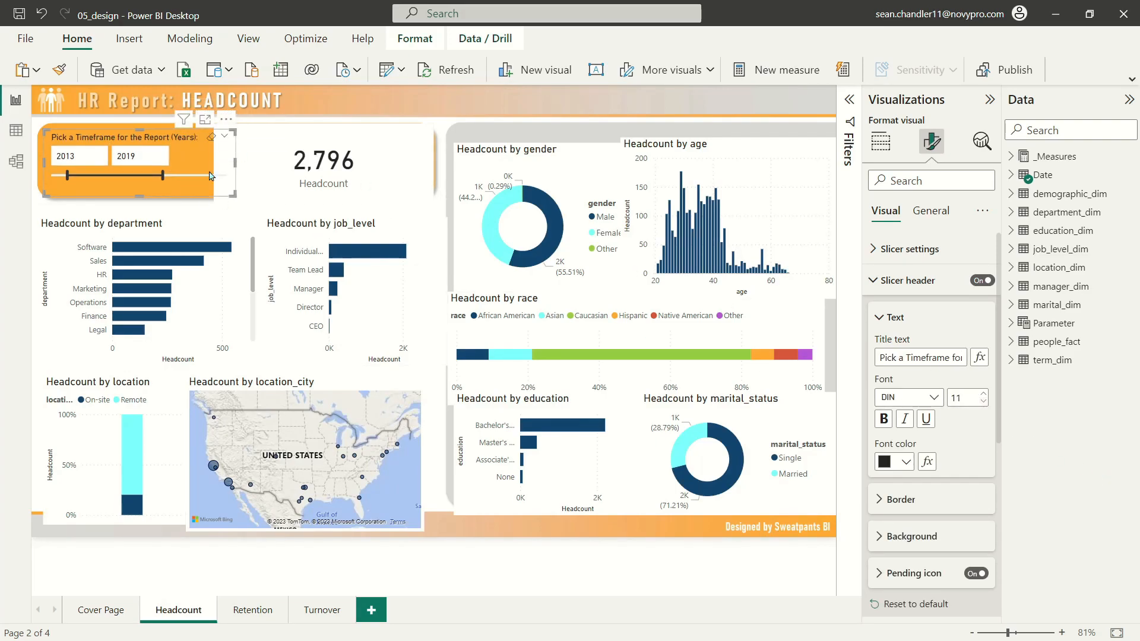
left_click(983, 393)
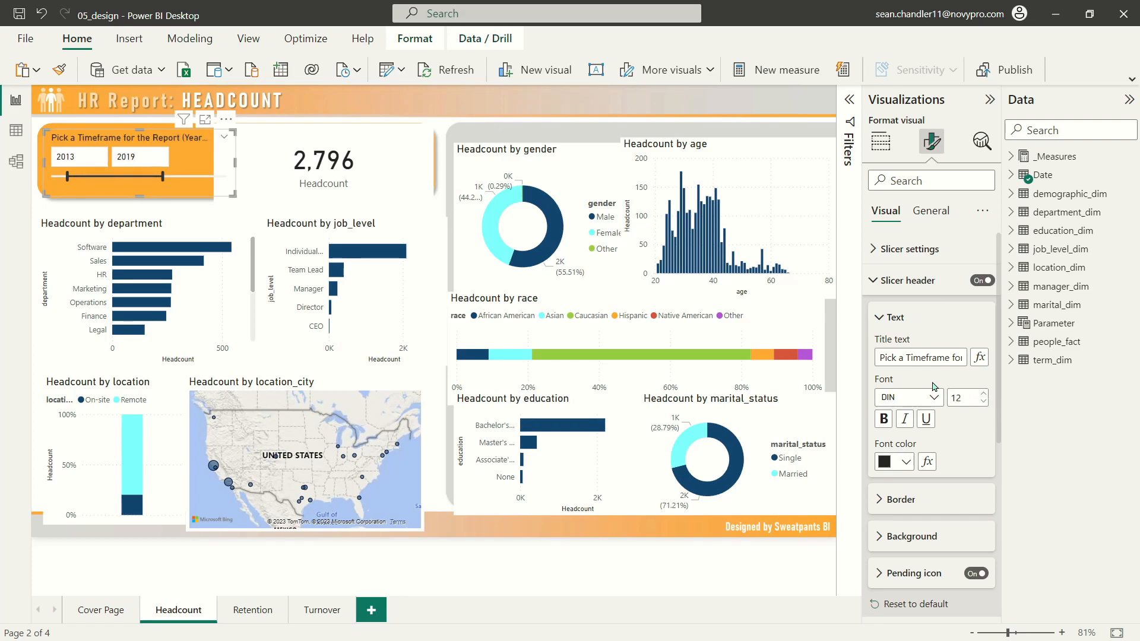
left_click_drag(236, 162, 240, 162)
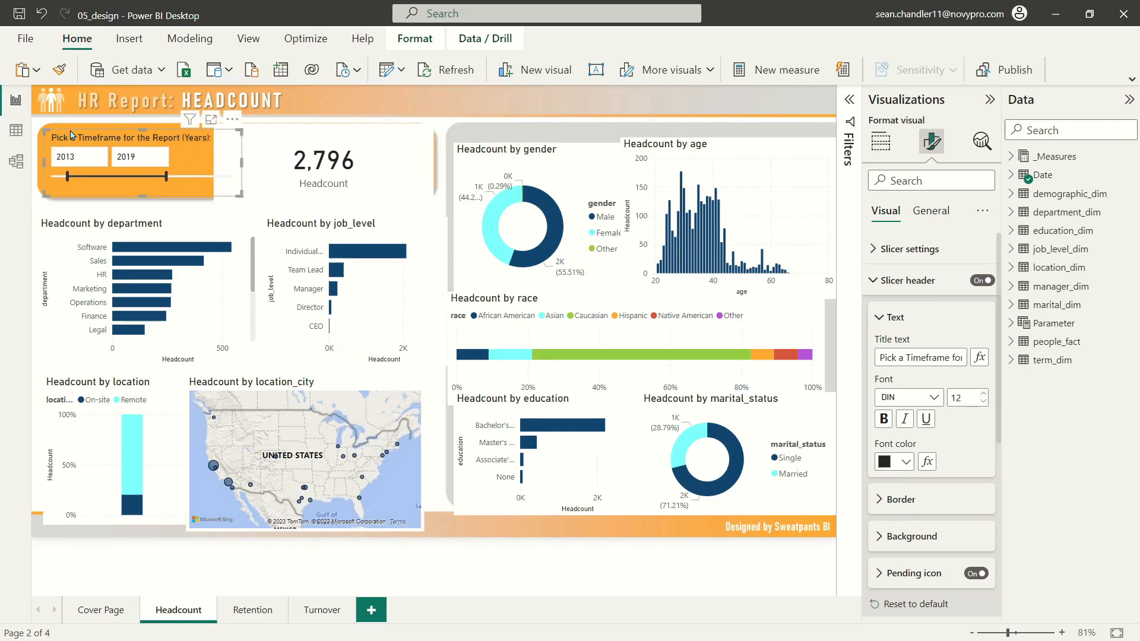
left_click_drag(71, 135, 65, 136)
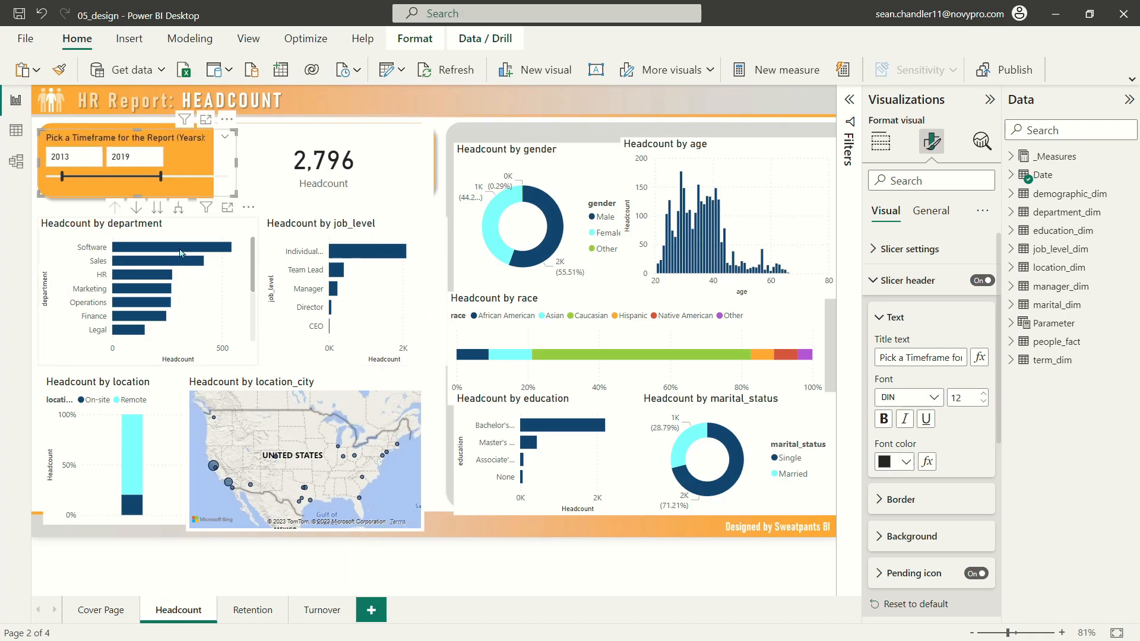
Move the headcount card slightly to the right and turn off its background.
left_click(308, 168)
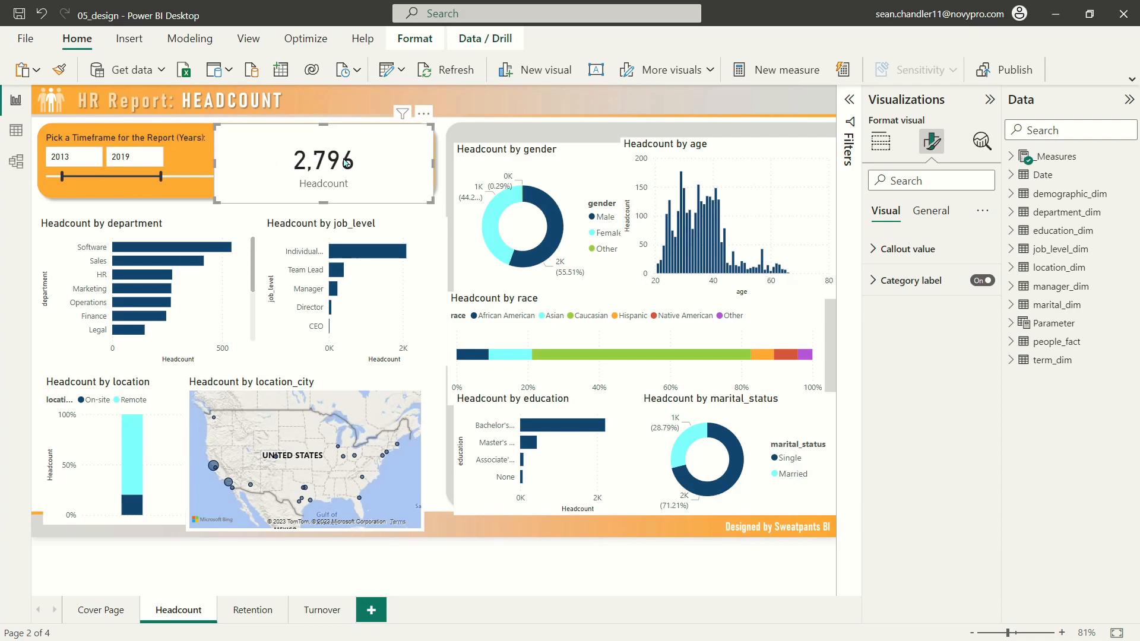
left_click_drag(343, 159, 352, 159)
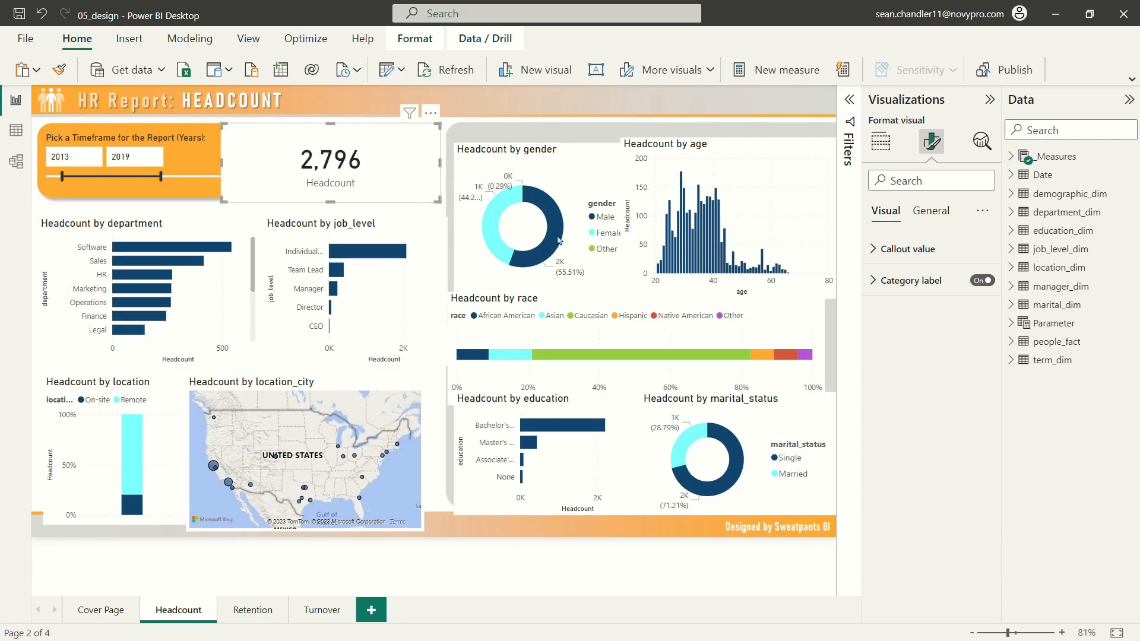
left_click(931, 211)
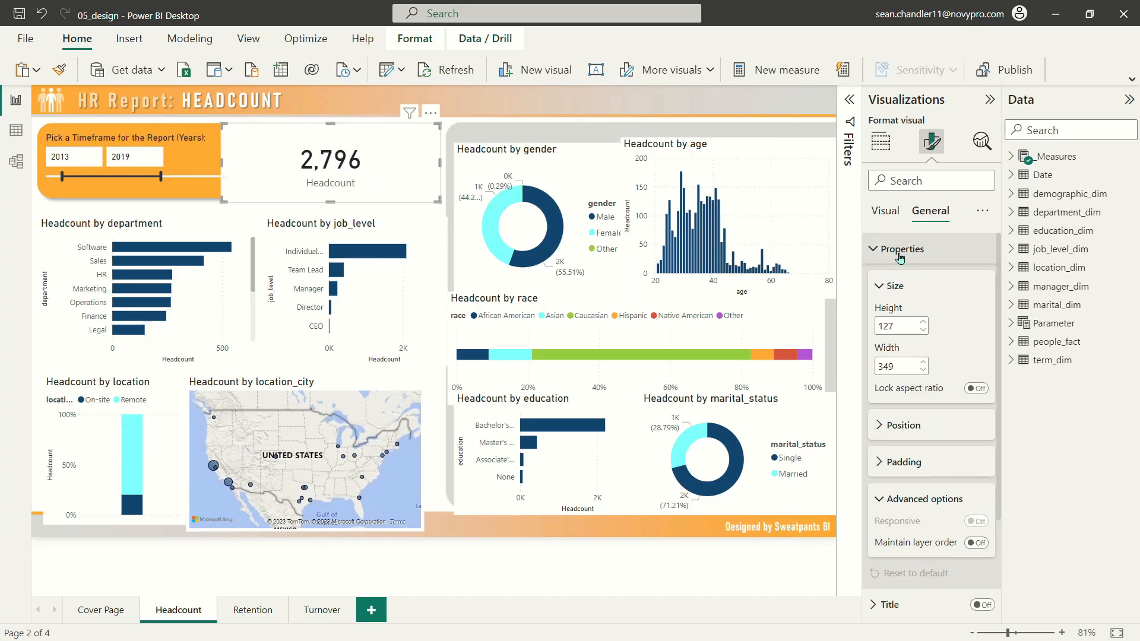
left_click(899, 249)
left_click(895, 311)
left_click(979, 349)
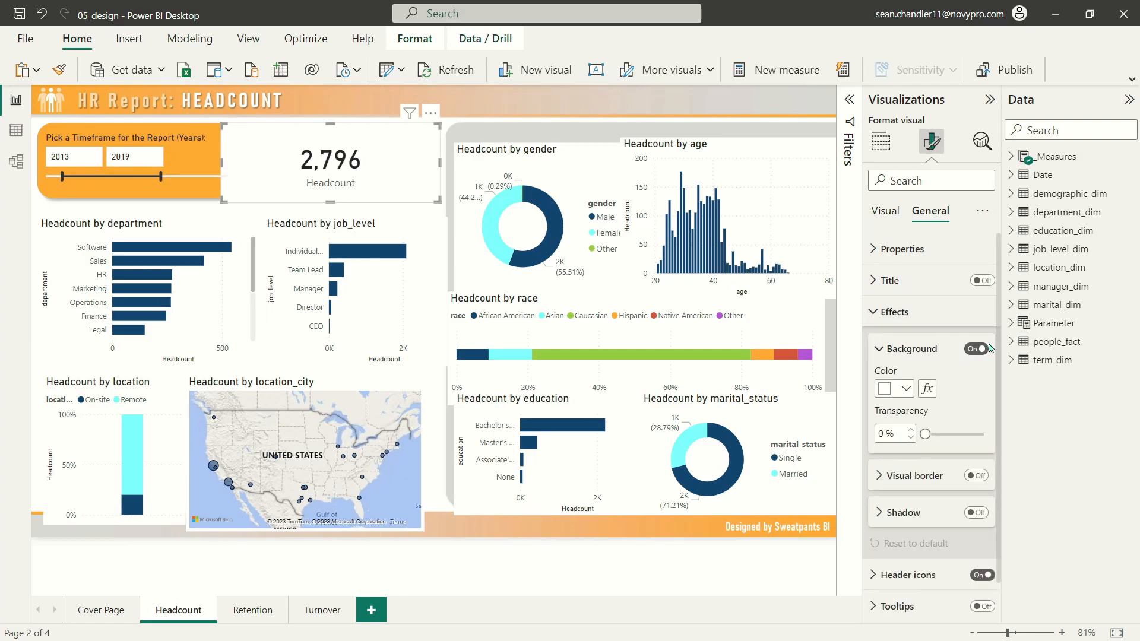
left_click(987, 347)
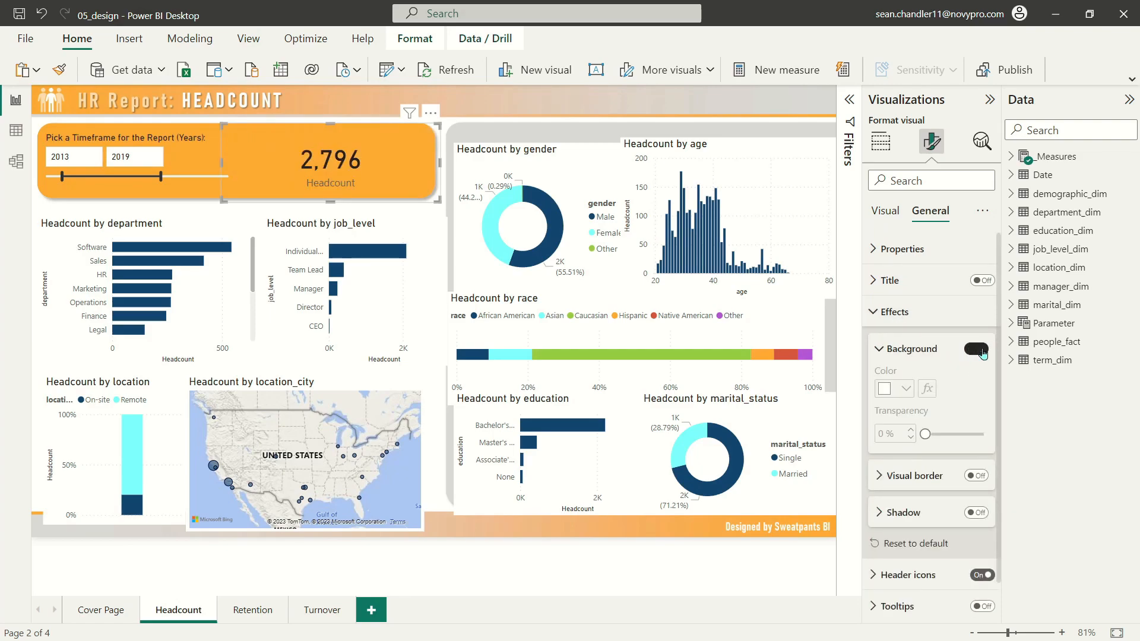
Turn off the headcount card's category label and set its callout value color to white.
left_click(885, 211)
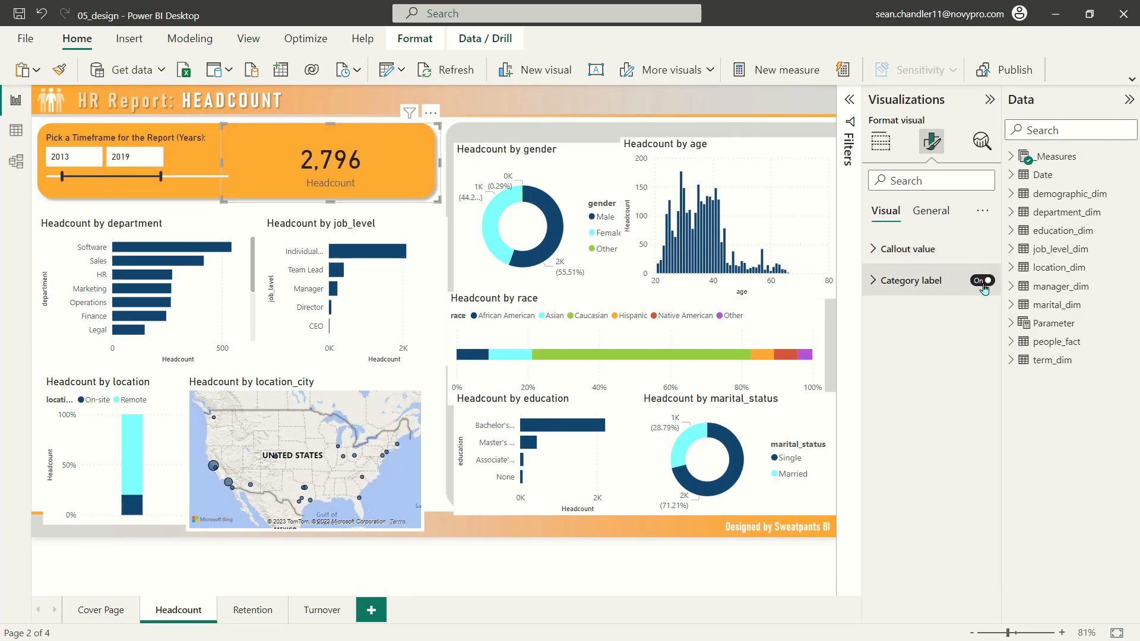
left_click(983, 281)
left_click(898, 249)
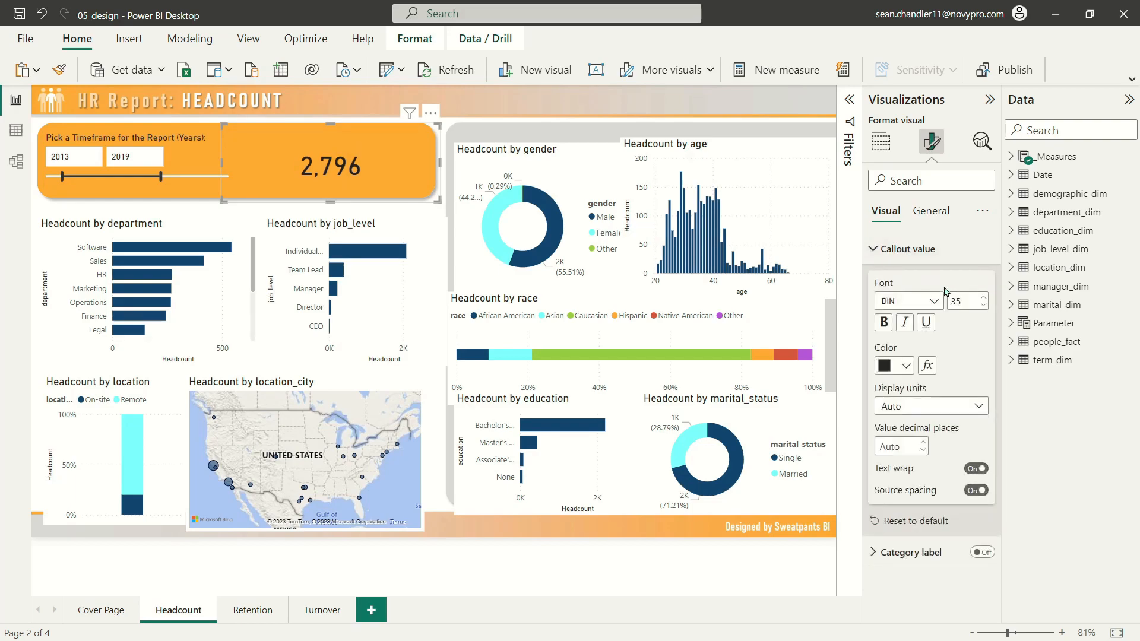
left_click(897, 365)
left_click(902, 123)
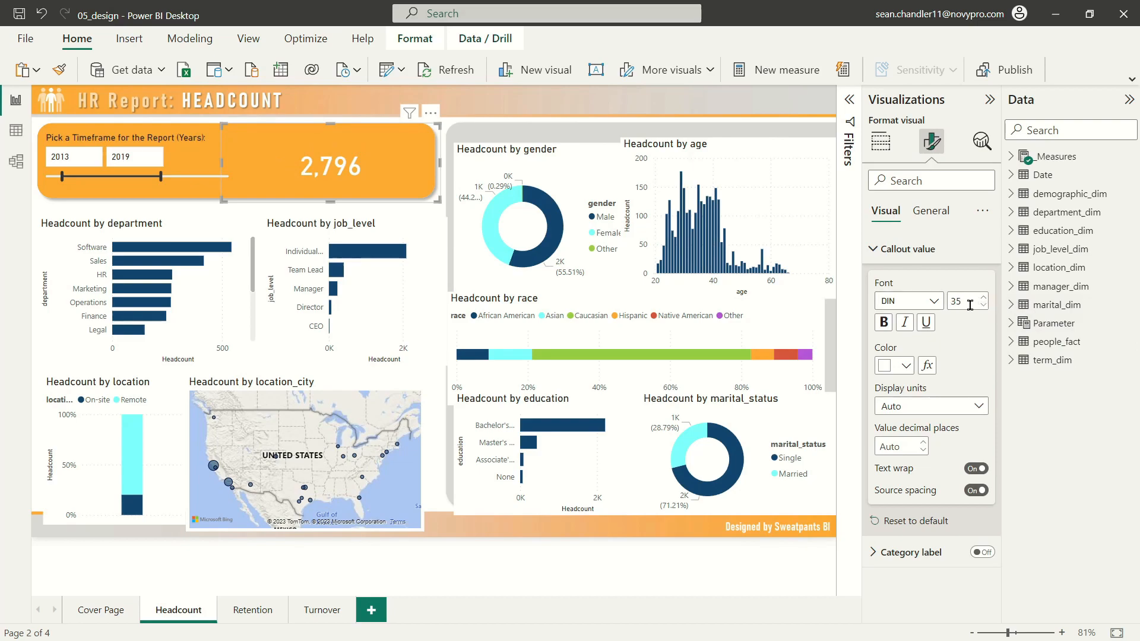
Set the callout value's font size to 45 and shrink the card slightly in height and width to fit the orange panel.
left_click_drag(974, 303, 948, 304)
type("45")
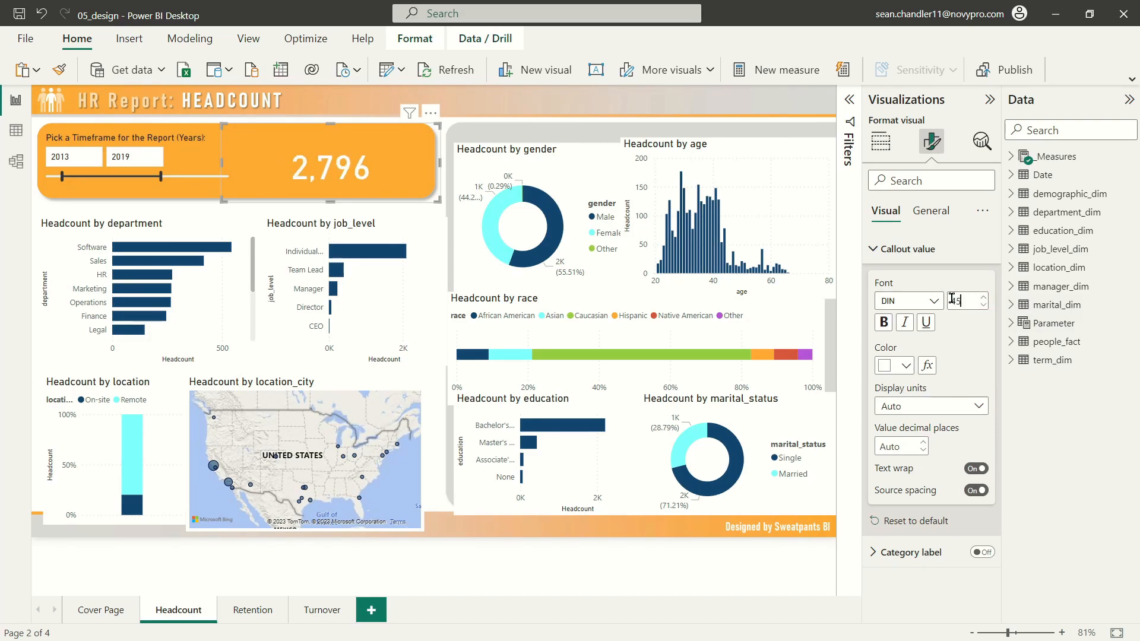
left_click(882, 323)
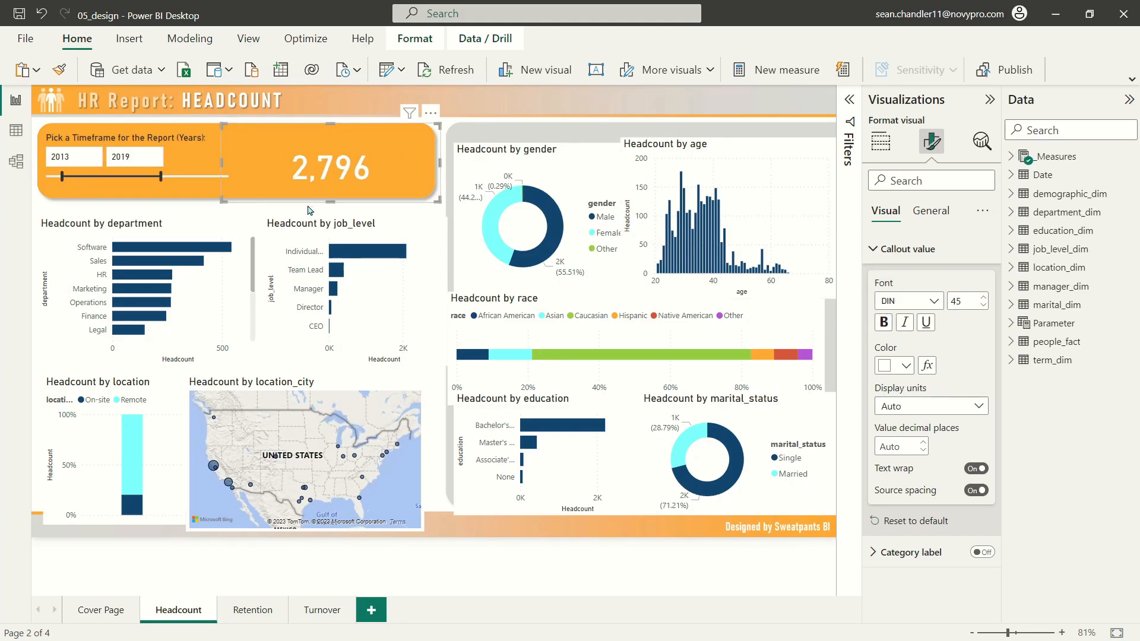
left_click_drag(340, 202, 330, 195)
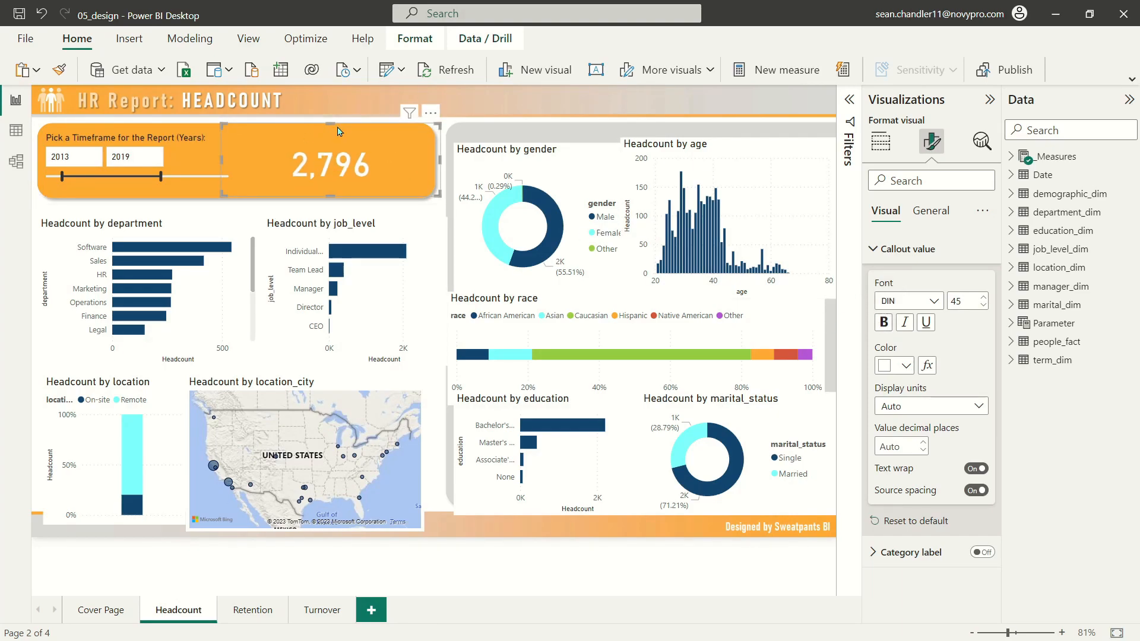
left_click_drag(440, 156, 433, 158)
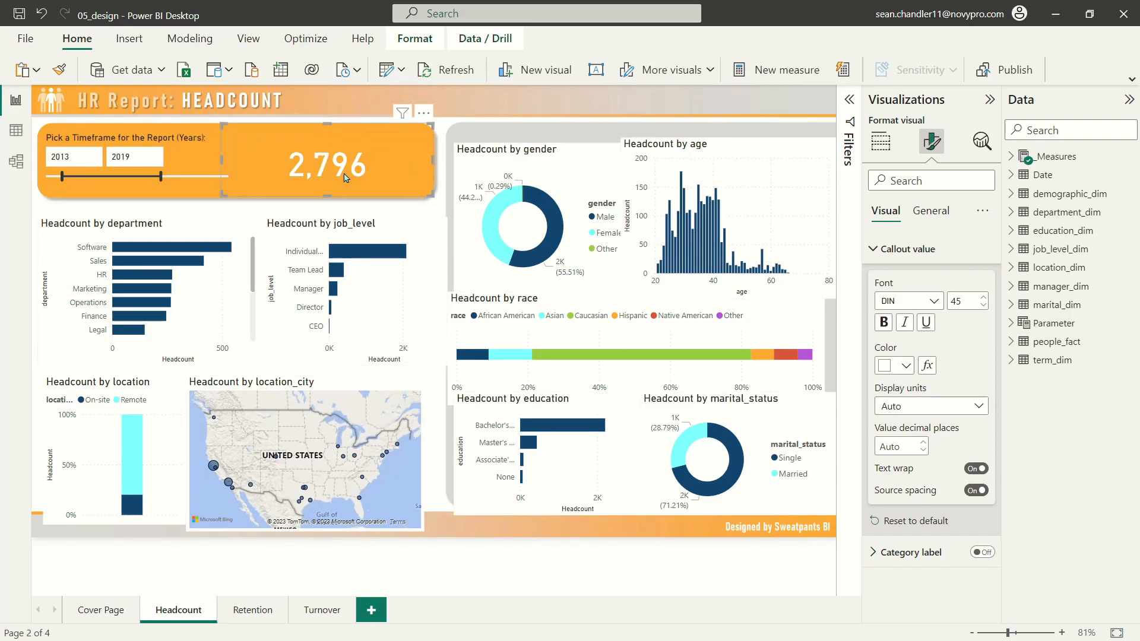
Add a new measure named Current Headcount Title to the _Measures table.
left_click(1011, 156)
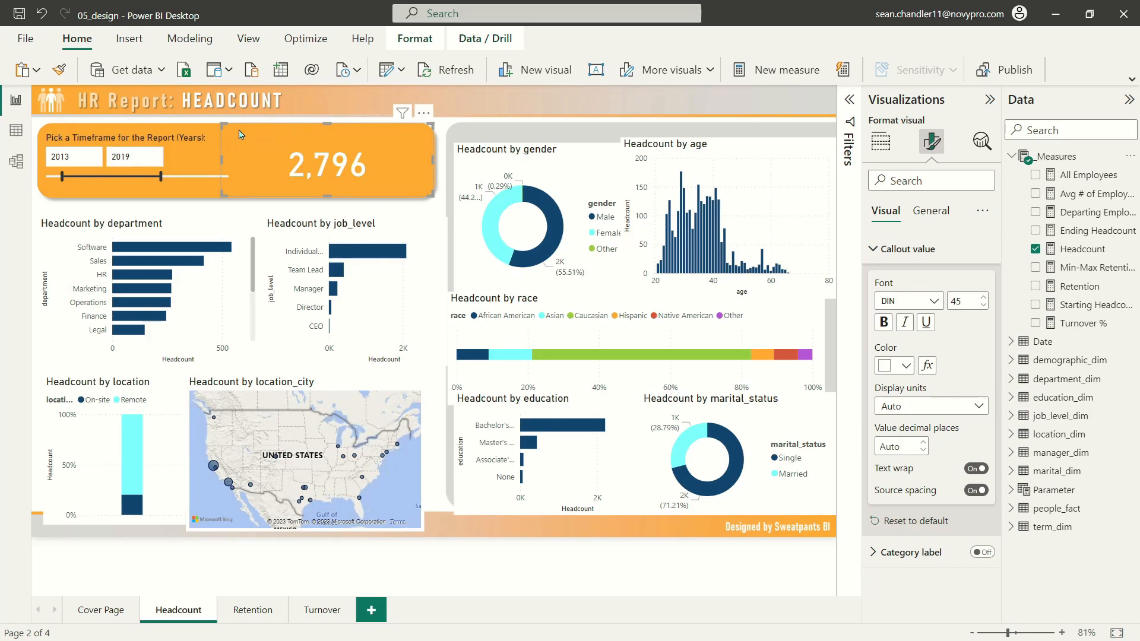
right_click(1080, 323)
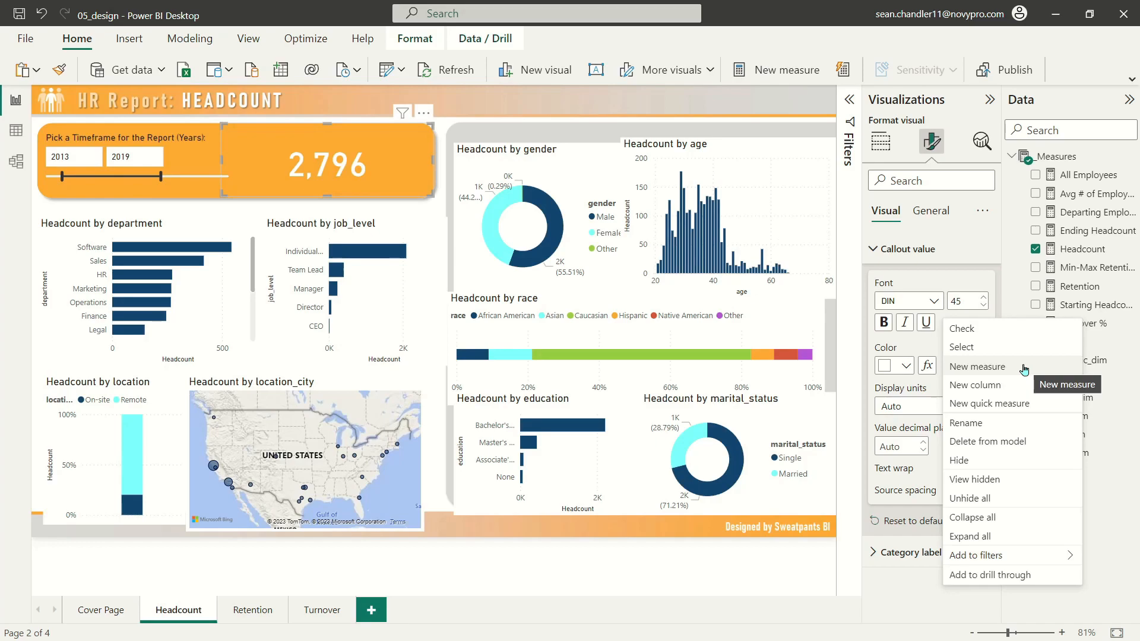
left_click(1024, 367)
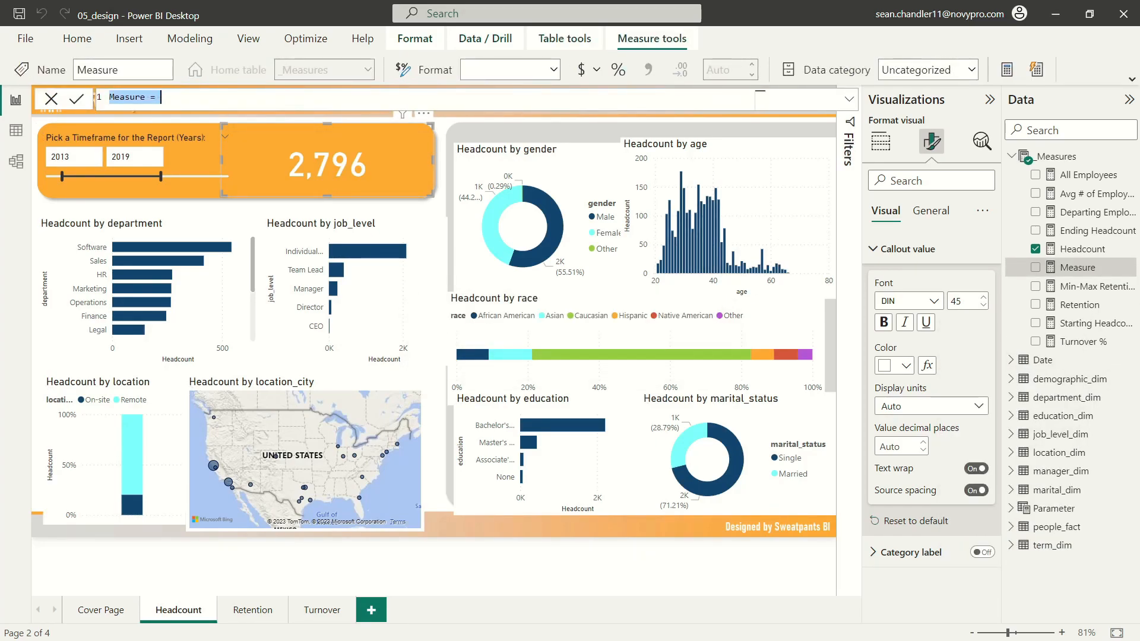
type("Curr")
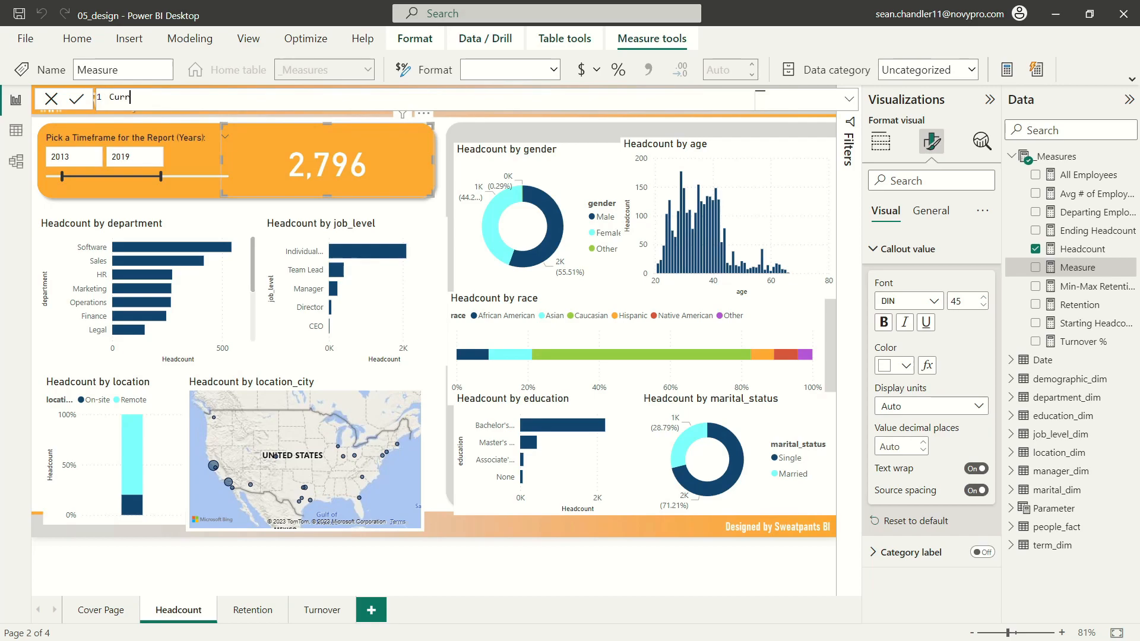
type("ent Hea")
Define the Current Headcount Title measure as "What is Our Headcount as of " & max('Date'[Year]) & "?".
type("\"What is Our Headcount as o")
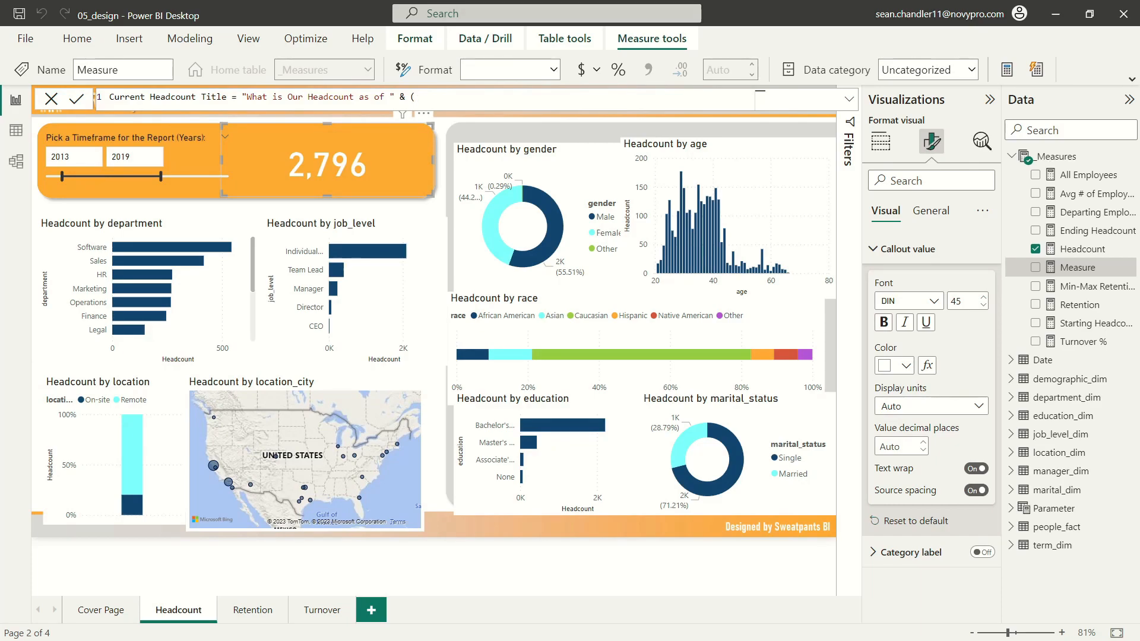
type("f \" & max(yea")
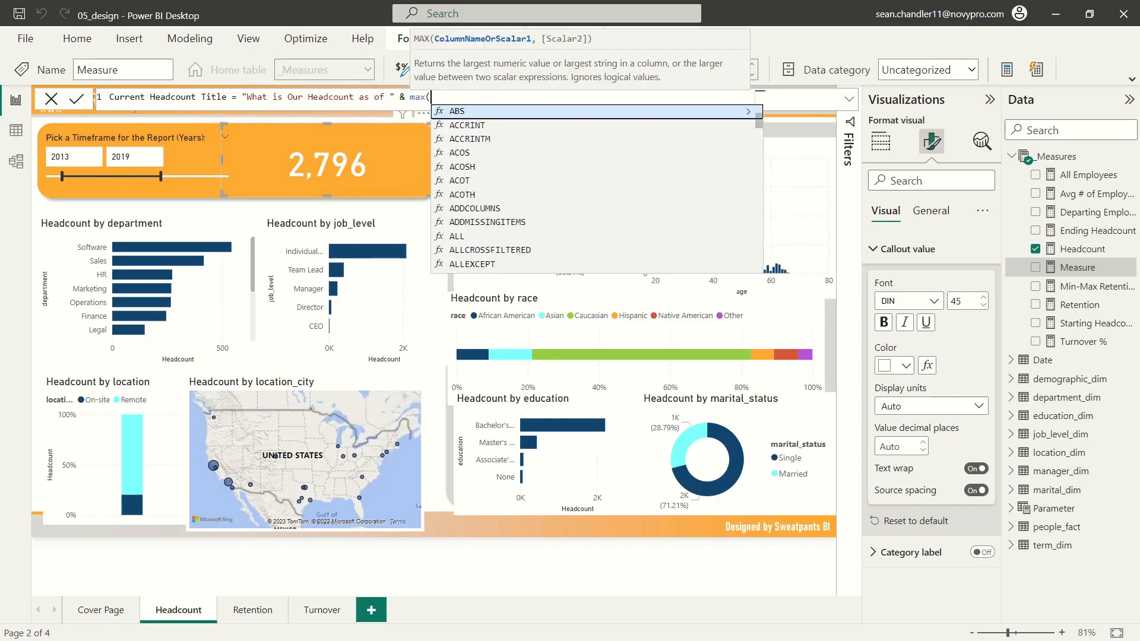
type("r")
key("Up")
key("Up")
key("Up")
key("Up")
key("Up")
key("Up")
key("Up")
key("Up")
key("Up")
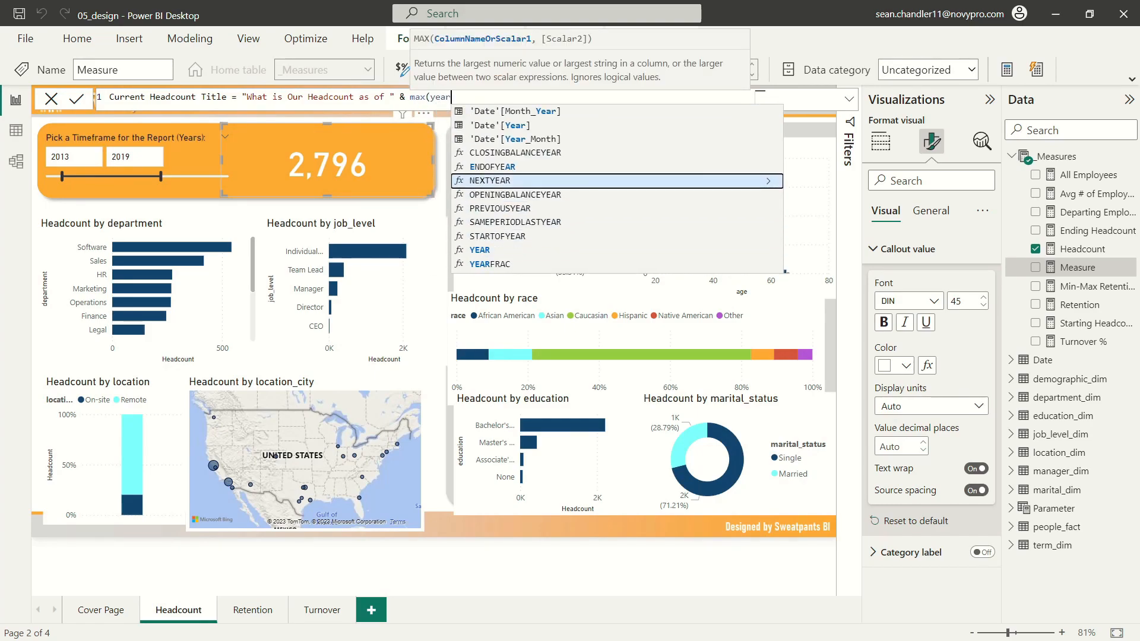
key("Tab")
type(")")
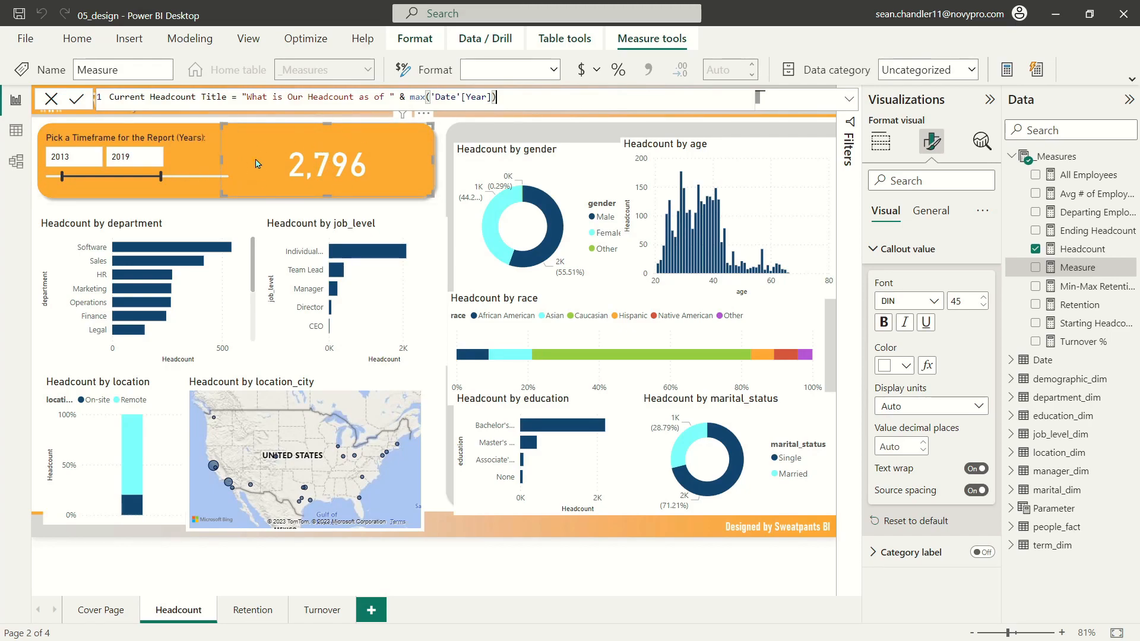
type("& \"?\"")
key("Return")
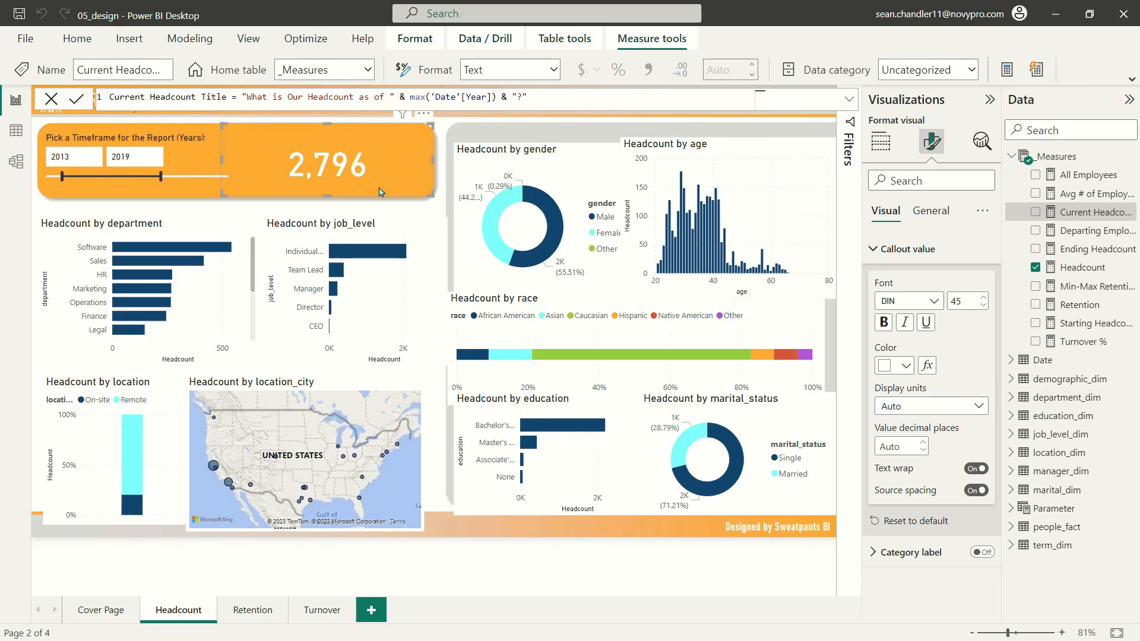
Turn on the headcount card's title and base its text on the Current Headcount Title measure as a field value.
left_click(926, 249)
left_click(930, 210)
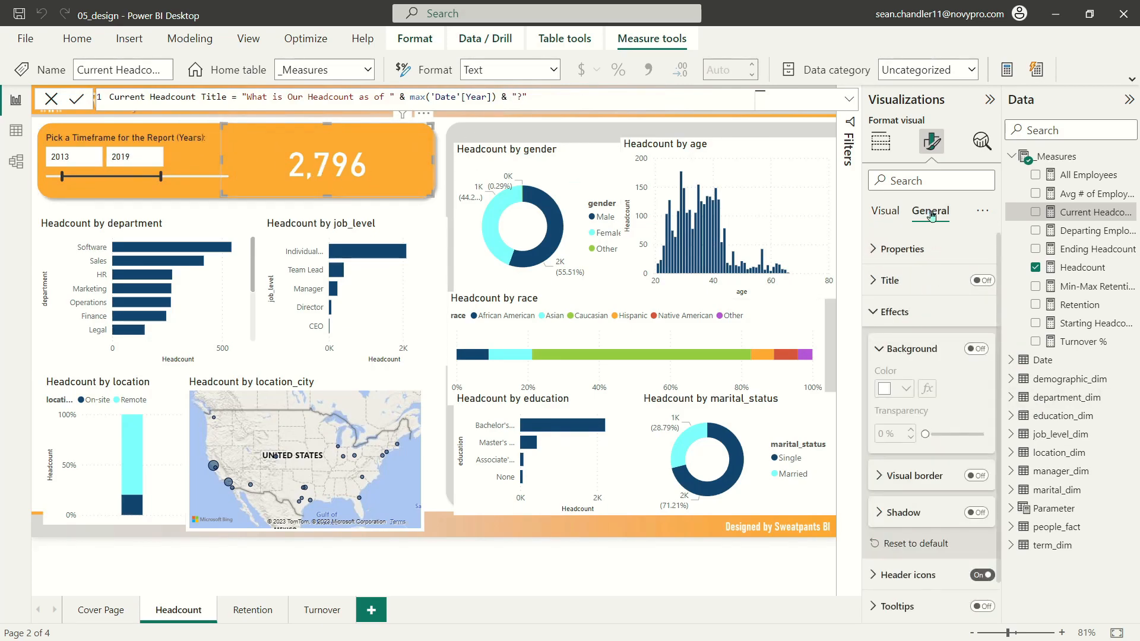
left_click(902, 290)
left_click(982, 280)
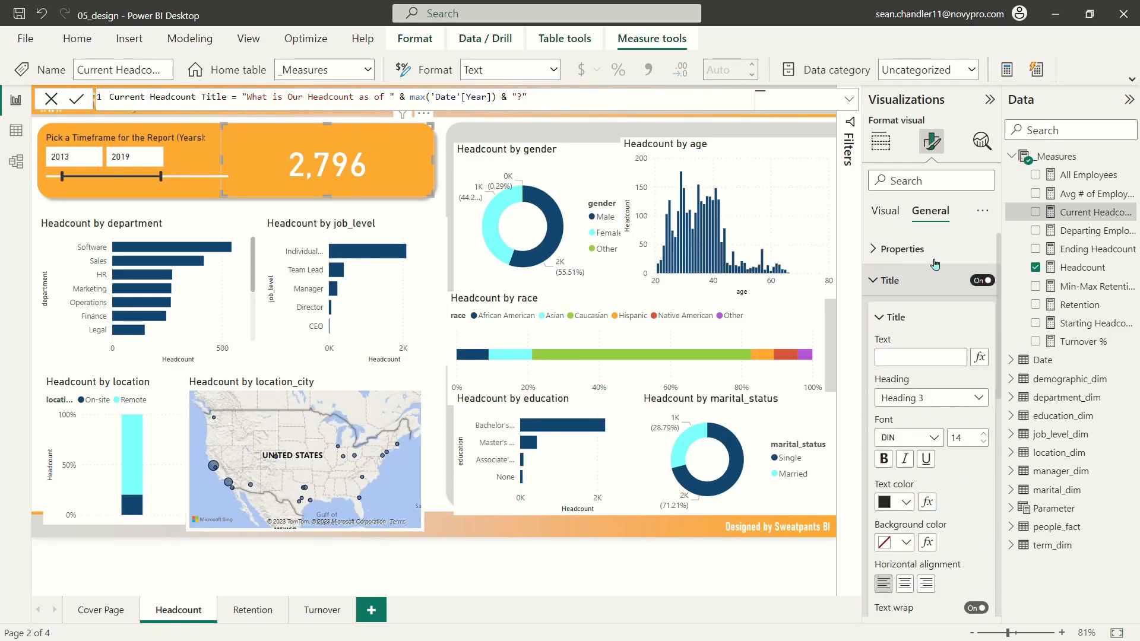
left_click(979, 358)
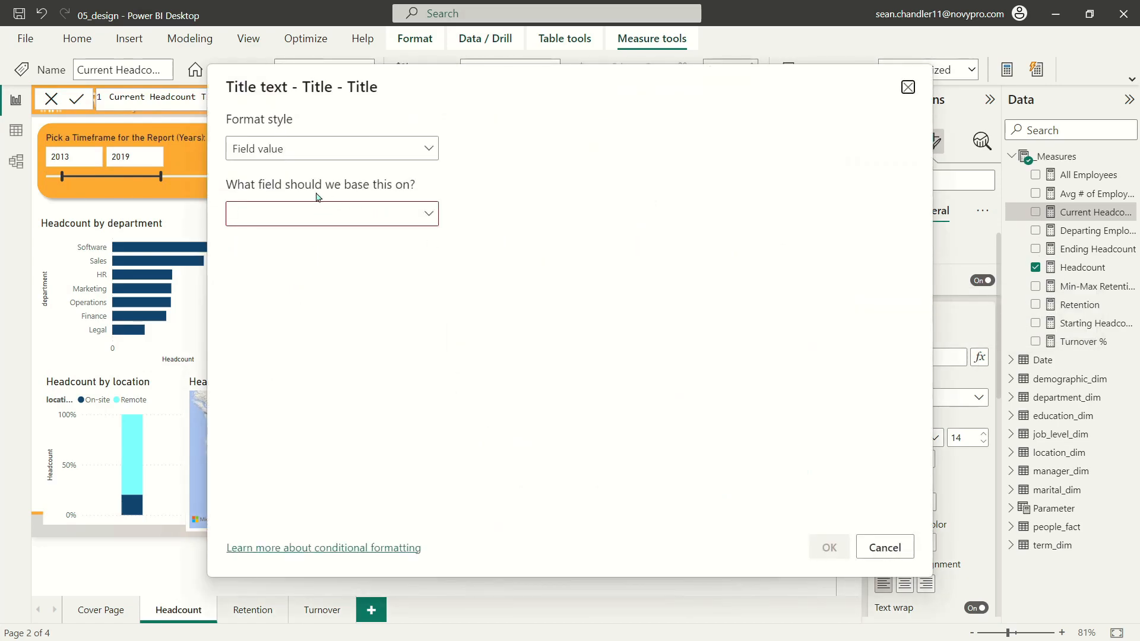
left_click(330, 213)
left_click(237, 268)
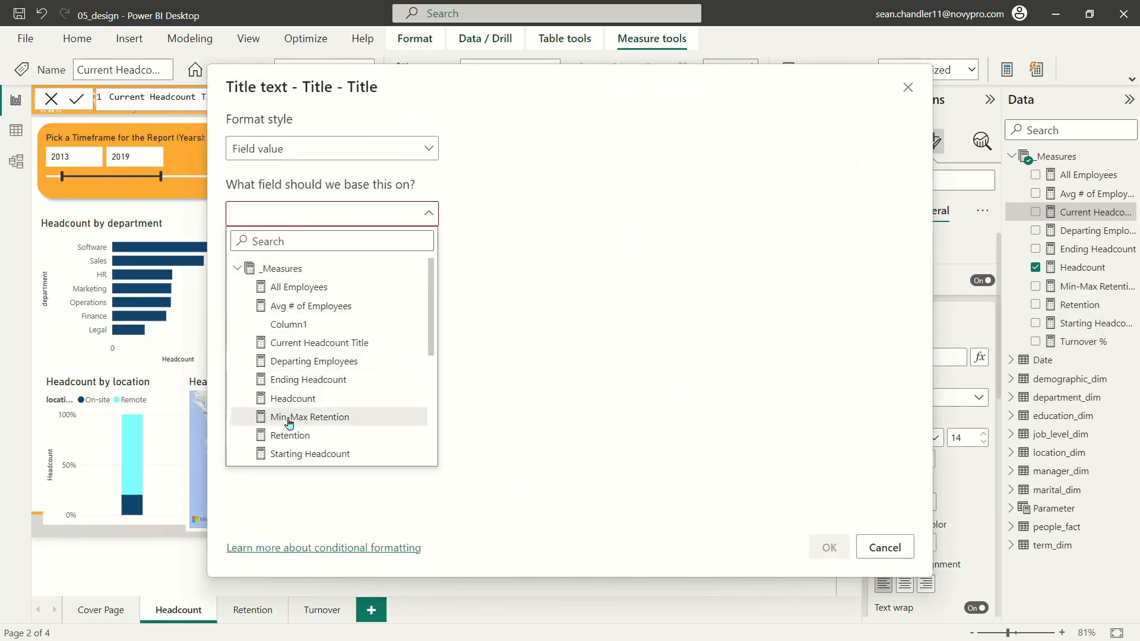
left_click(332, 346)
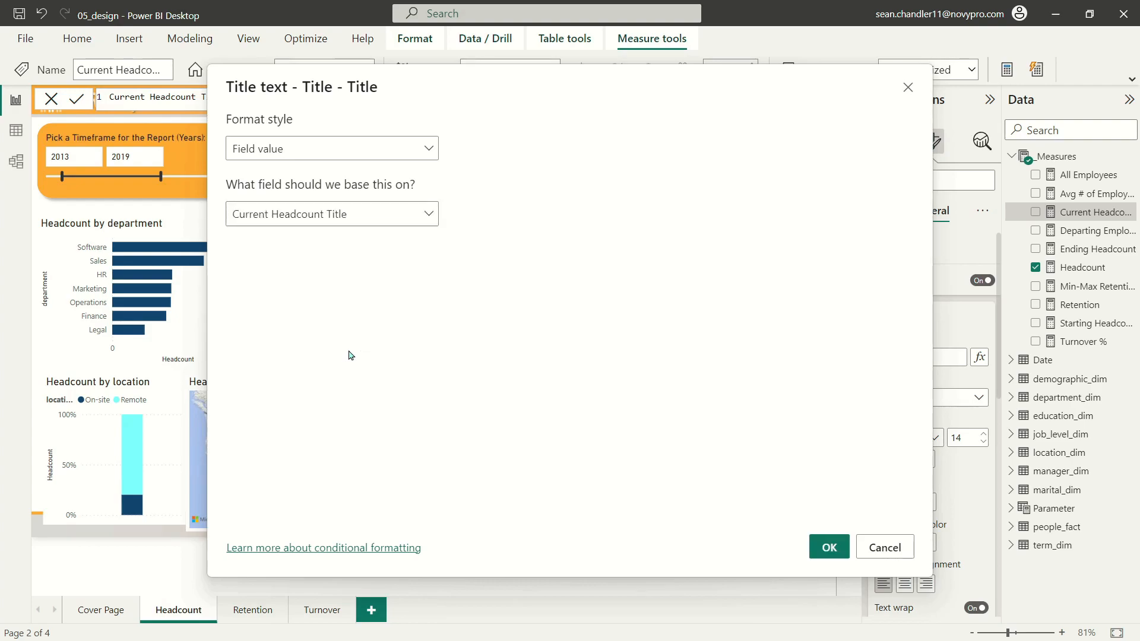
left_click(826, 545)
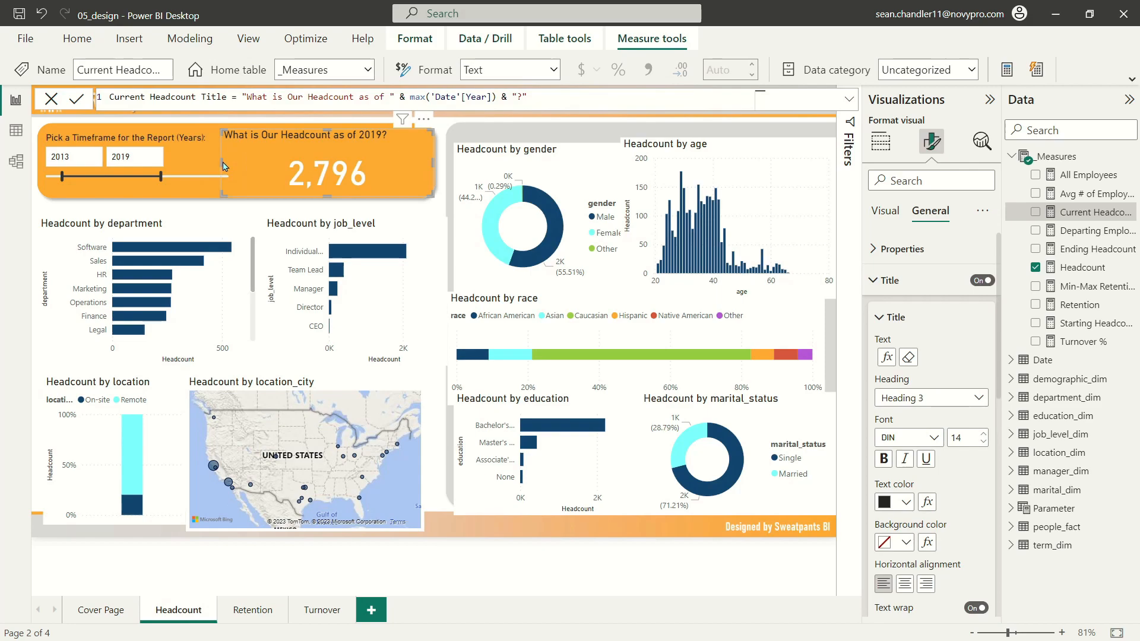
Shrink the headcount card in width and height so it sits inside the orange panel, clear of the Year slicer.
left_click_drag(219, 161, 238, 161)
left_click_drag(338, 127, 343, 132)
left_click_drag(336, 194, 342, 183)
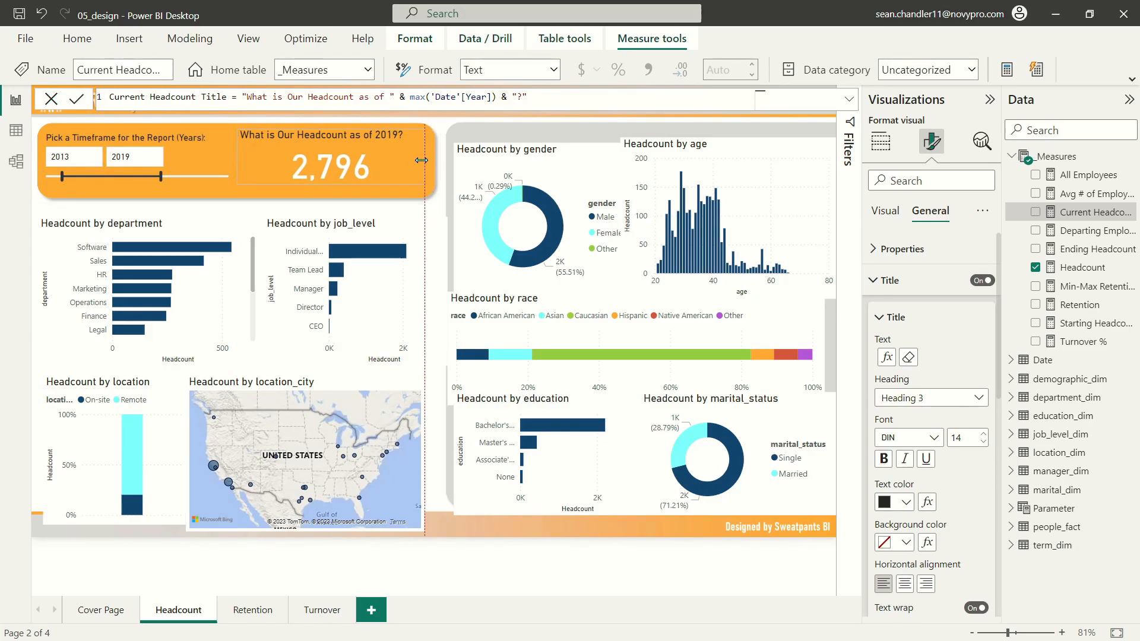
Reduce the orange panel's height slightly and shift the headcount card a little to the right within it.
left_click(239, 201)
left_click_drag(240, 200, 249, 195)
left_click(453, 96)
left_click_drag(354, 144, 364, 146)
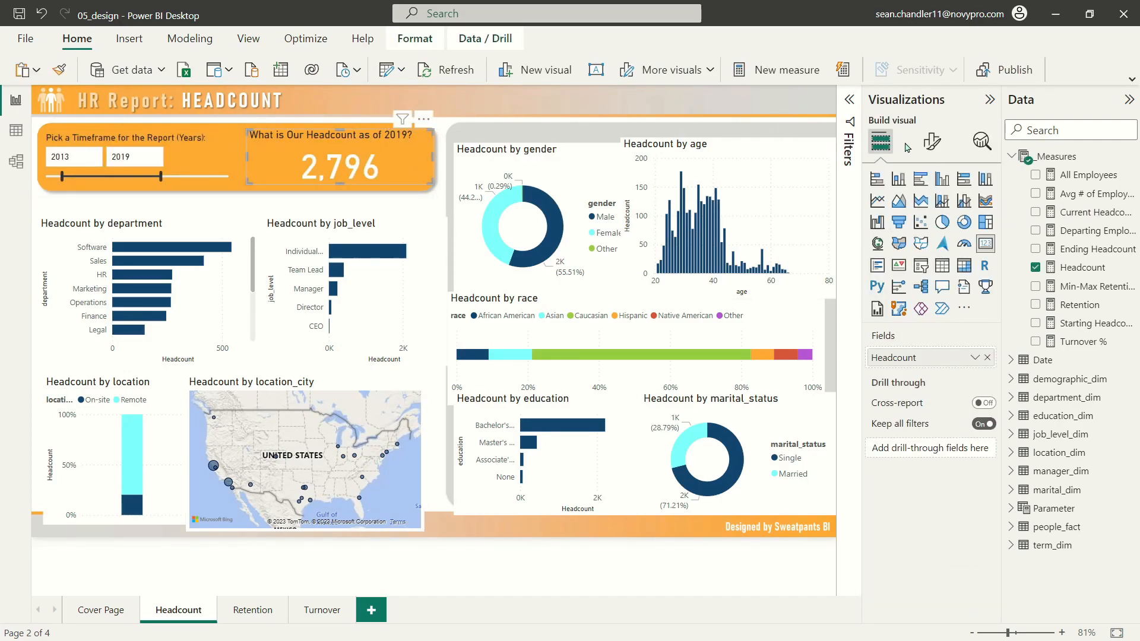
Make the headcount card's title italic and set its text color to white.
left_click(931, 142)
left_click(930, 211)
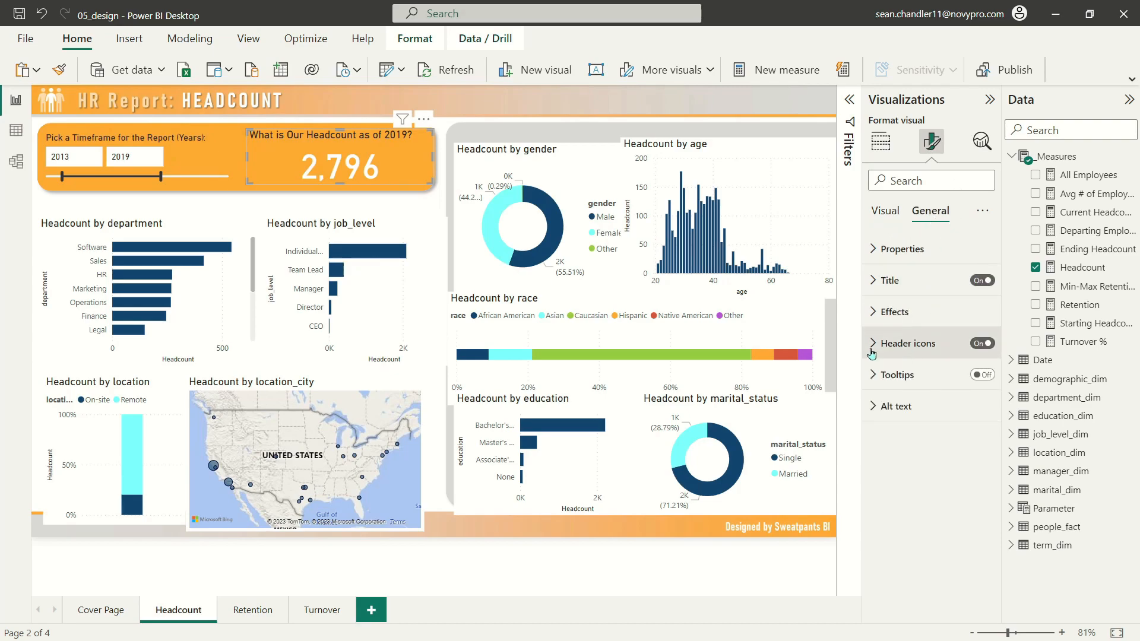
left_click(888, 280)
left_click(906, 461)
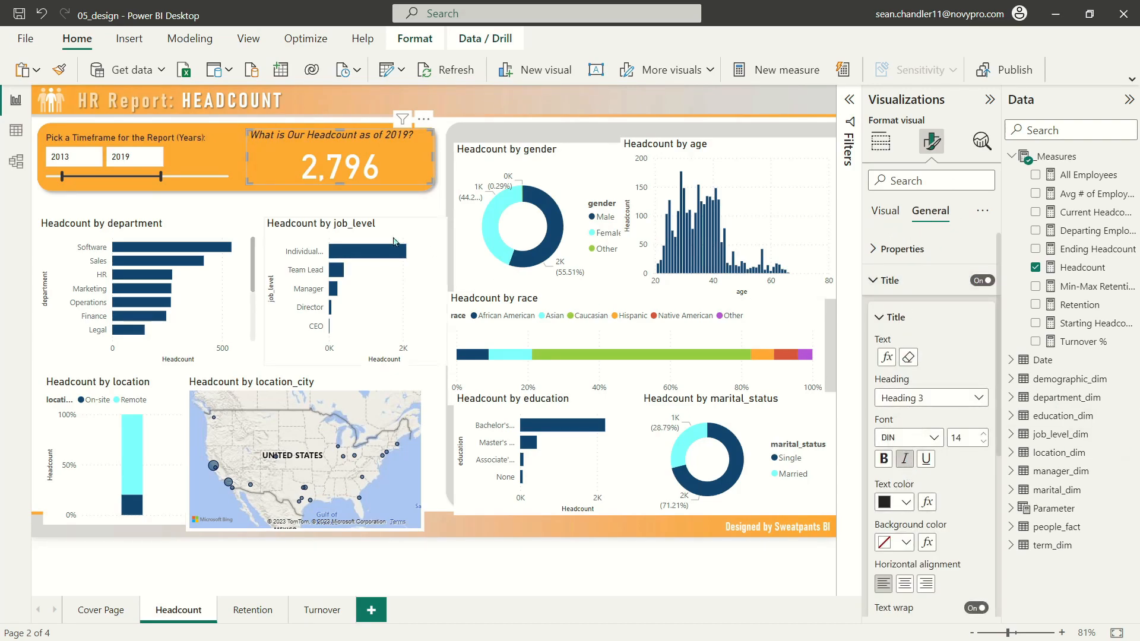
left_click(905, 502)
left_click(895, 259)
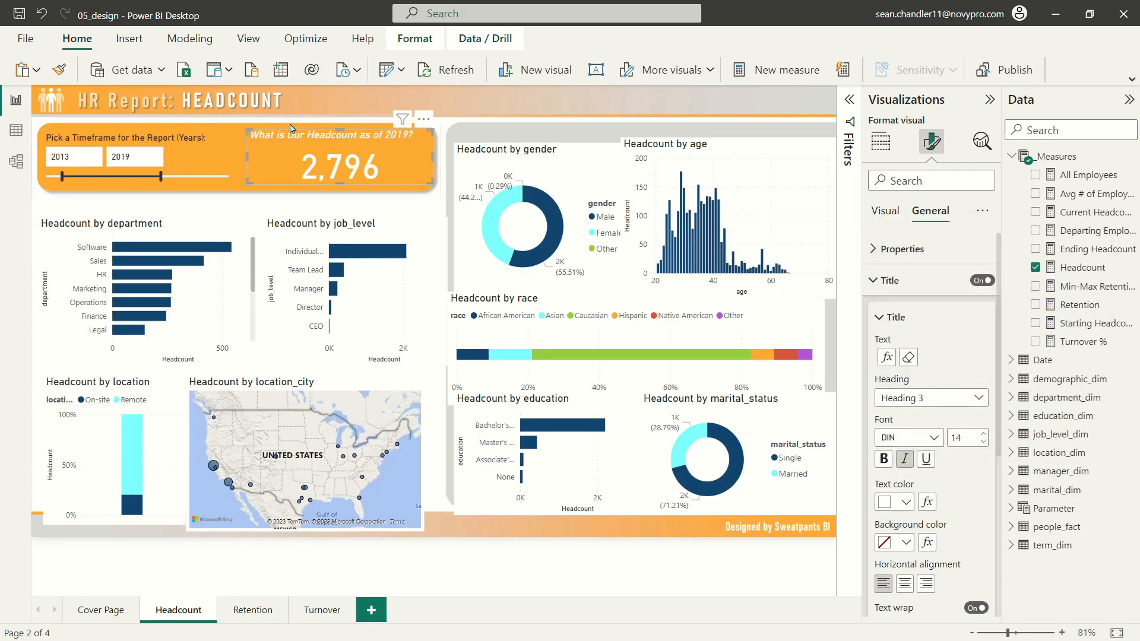
Nudge the headcount card slightly to the right within the orange panel.
key("Right")
key("Right")
key("Right")
key("Right")
key("Right")
key("Right")
key("Right")
key("Right")
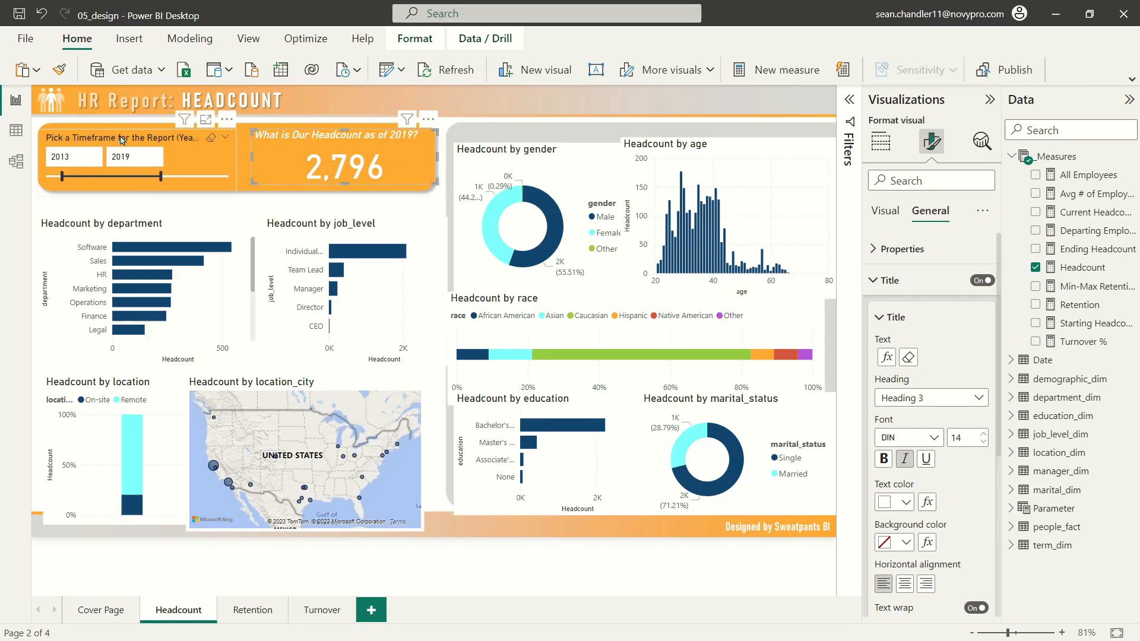
Set the Year slicer's header font color to white and its font size to 13.
left_click(95, 141)
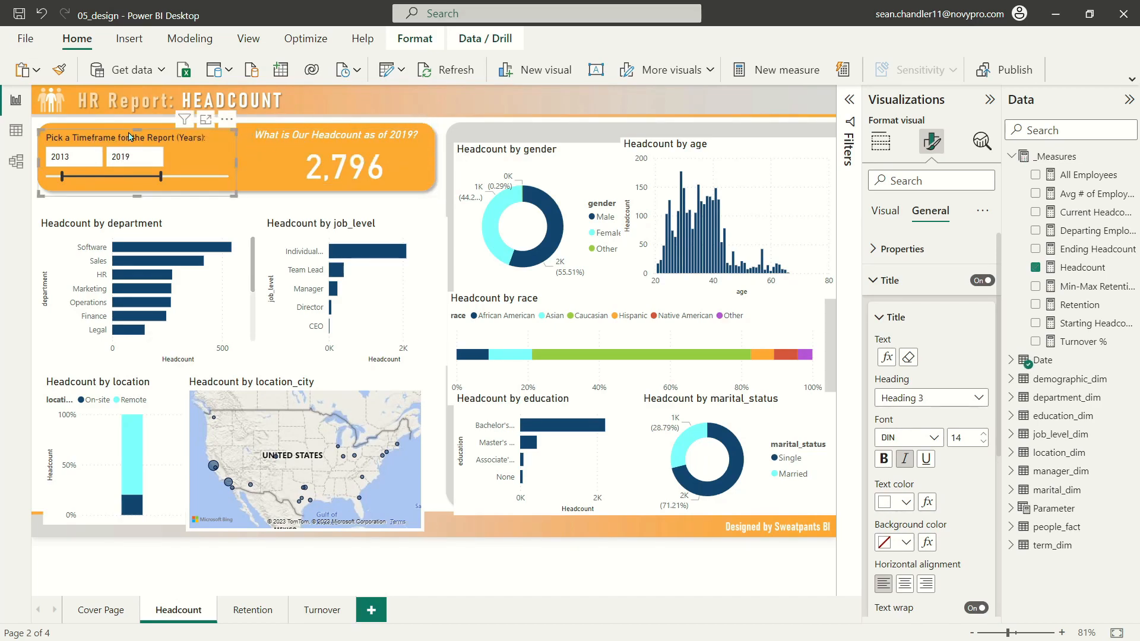
left_click(886, 213)
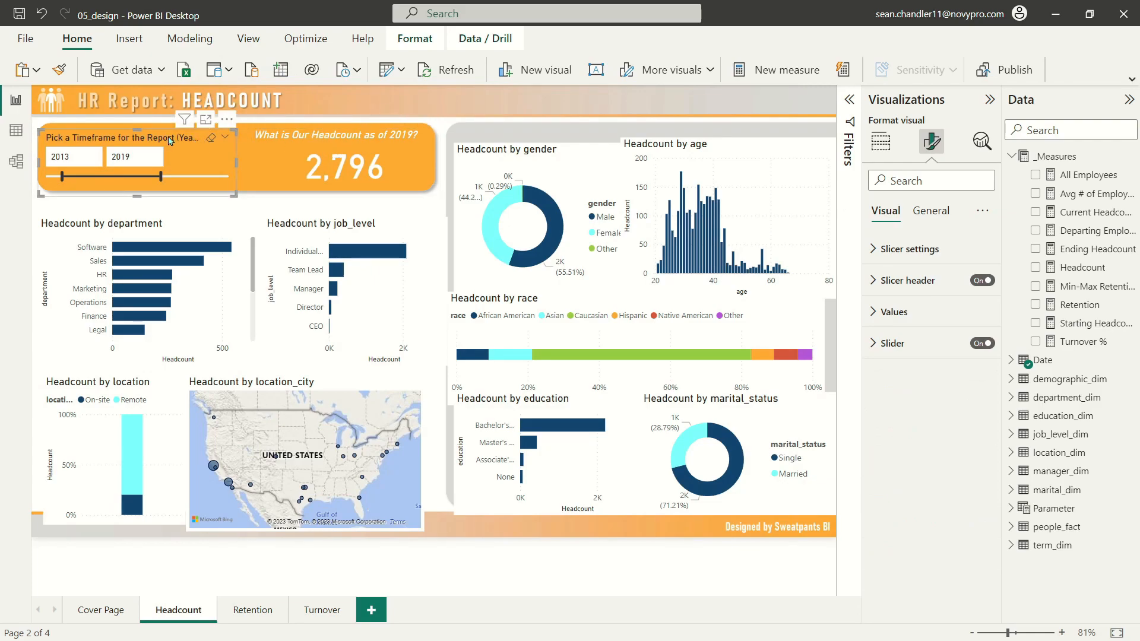
left_click(889, 281)
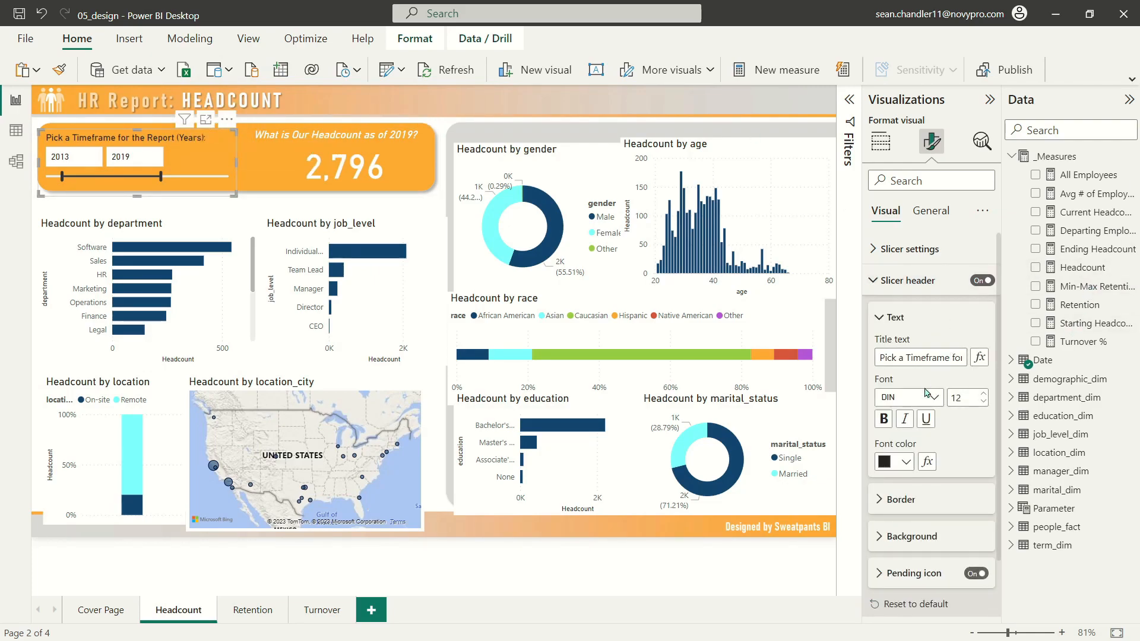
left_click(905, 461)
left_click(894, 218)
left_click(983, 395)
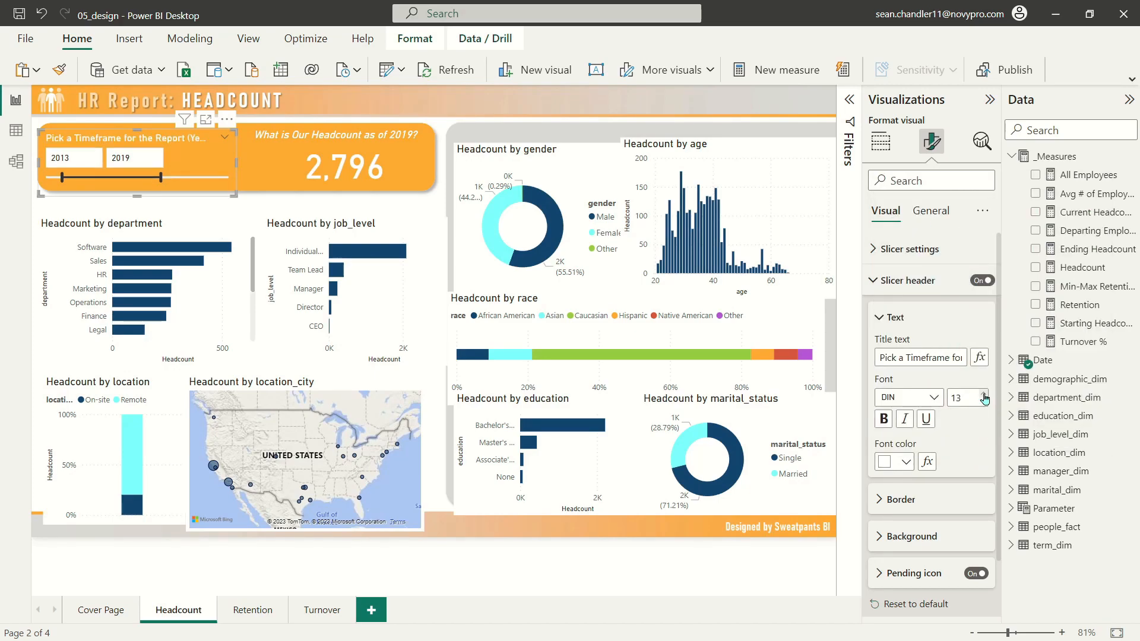
Widen the Year slicer toward the headcount card to give its header text more room.
left_click_drag(237, 165, 245, 161)
left_click(244, 166)
key("Escape")
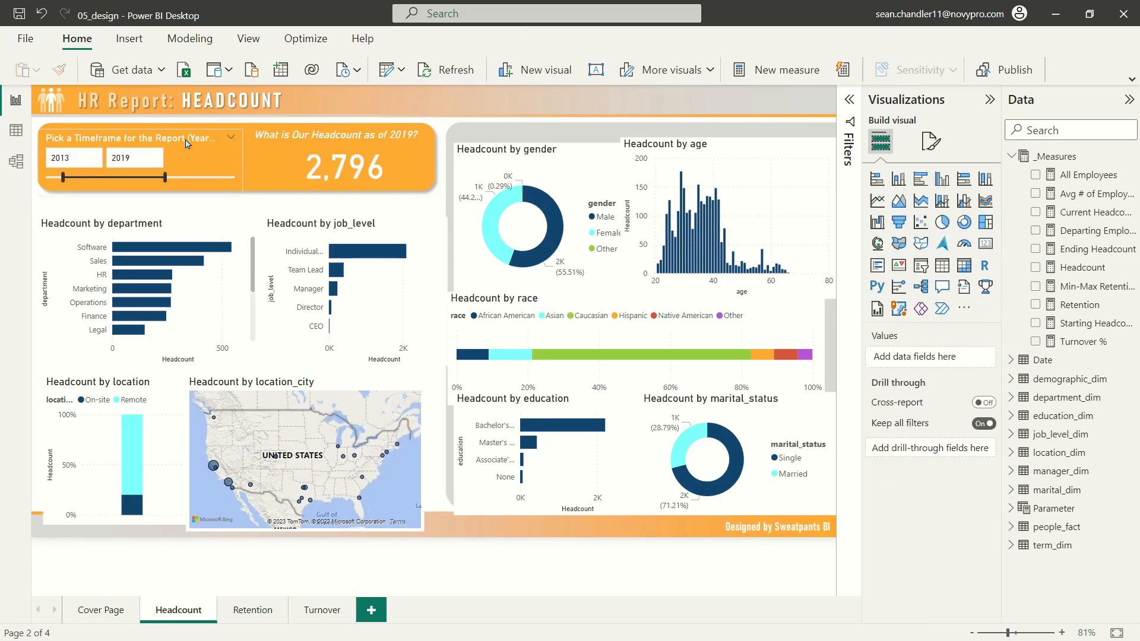
left_click(193, 132)
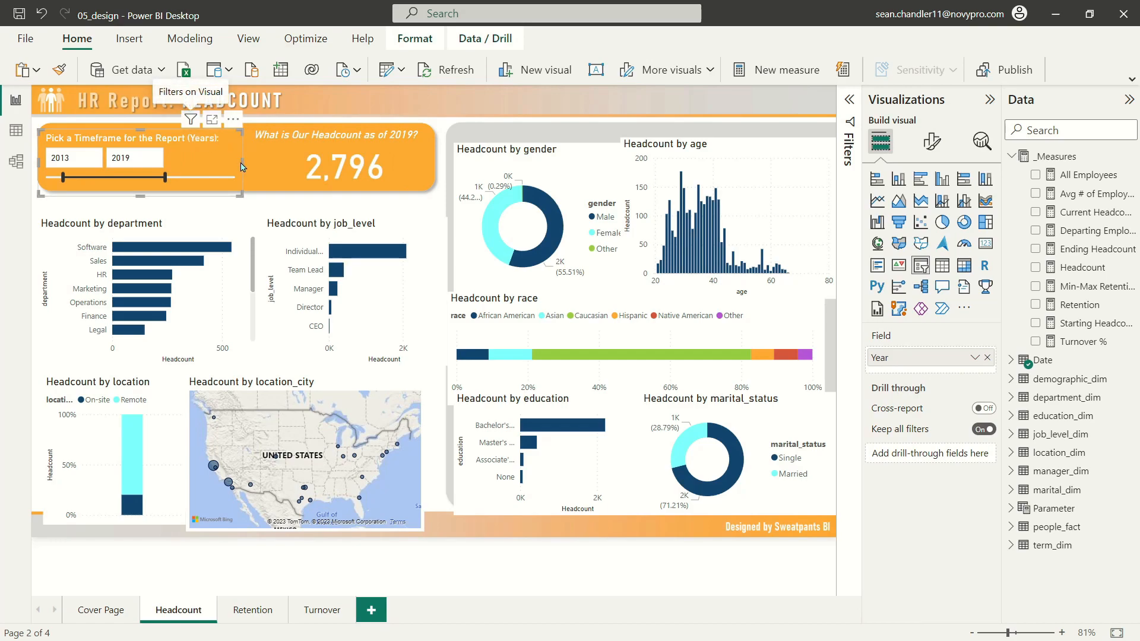
left_click_drag(242, 161, 250, 162)
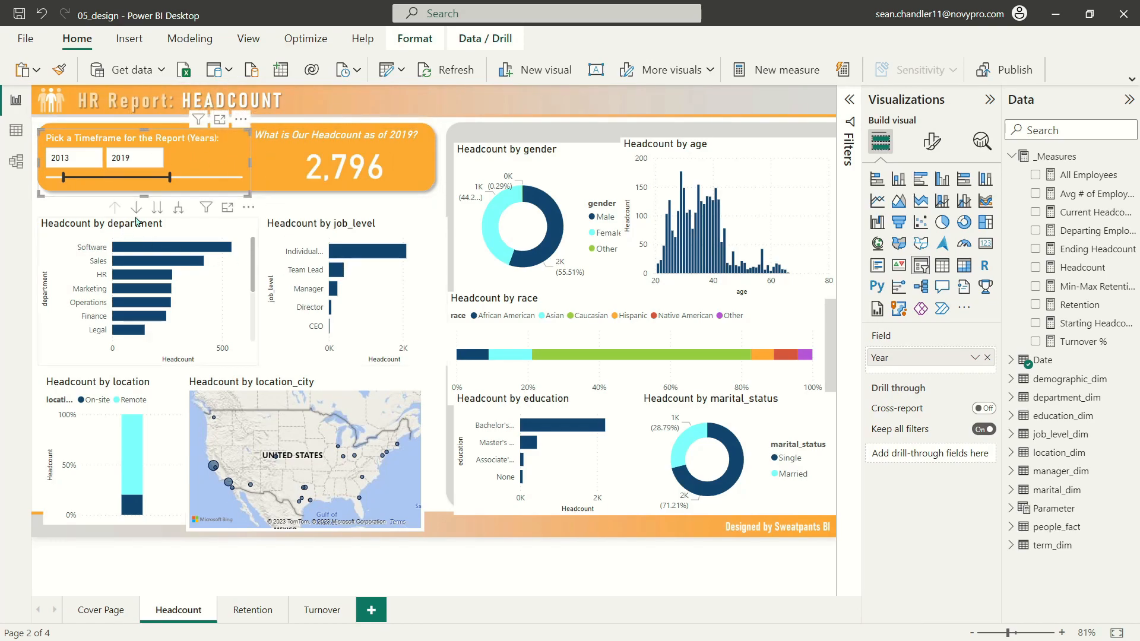
Nudge the Year slicer up so its header lines up with the headcount card's title.
key("Up")
key("Up")
key("Up")
key("Up")
key("Up")
key("Up")
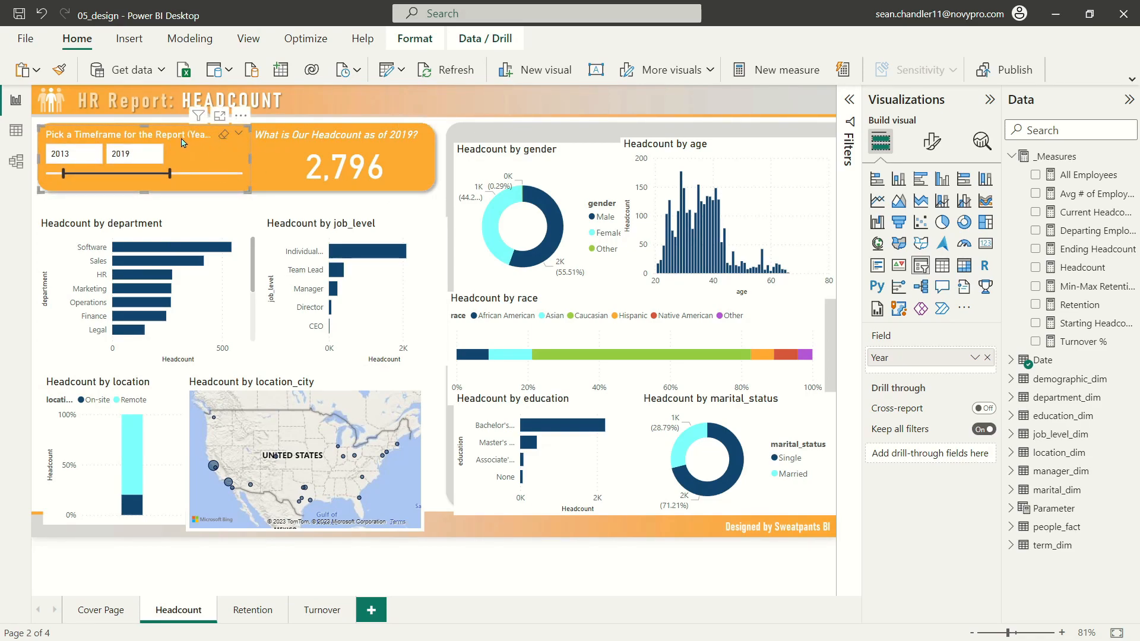
left_click(497, 106)
left_click(432, 177)
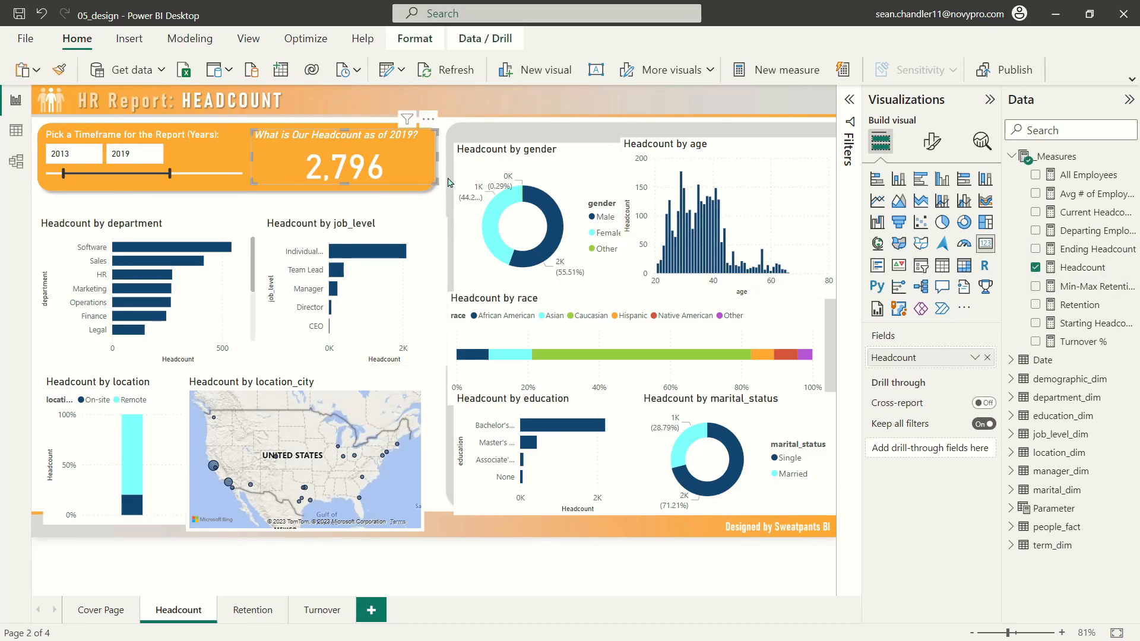
left_click(488, 109)
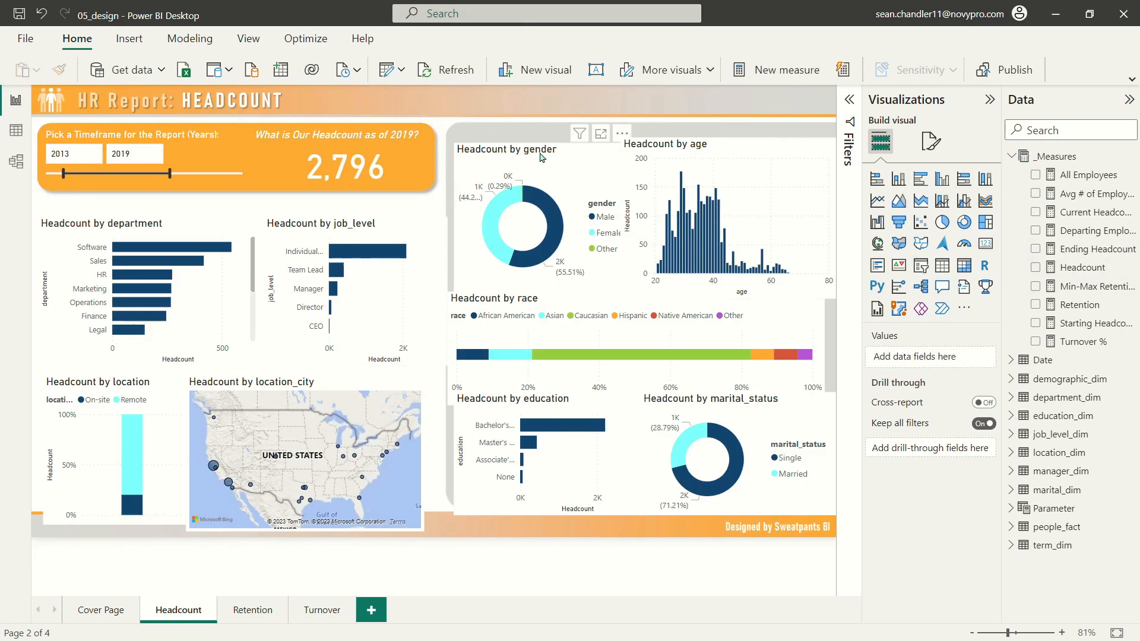
Move the Headcount by department chart up slightly, closer to the orange panel.
left_click(98, 231)
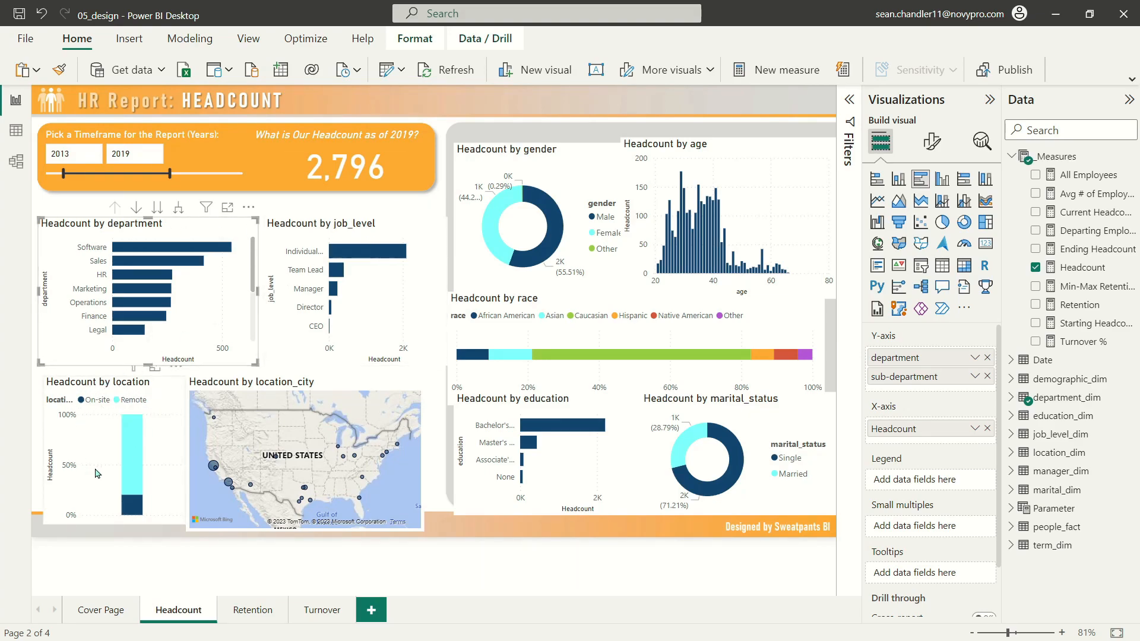
key("Up")
key("Up")
key("Up")
key("Up")
key("Up")
key("Up")
key("Up")
key("Up")
key("Up")
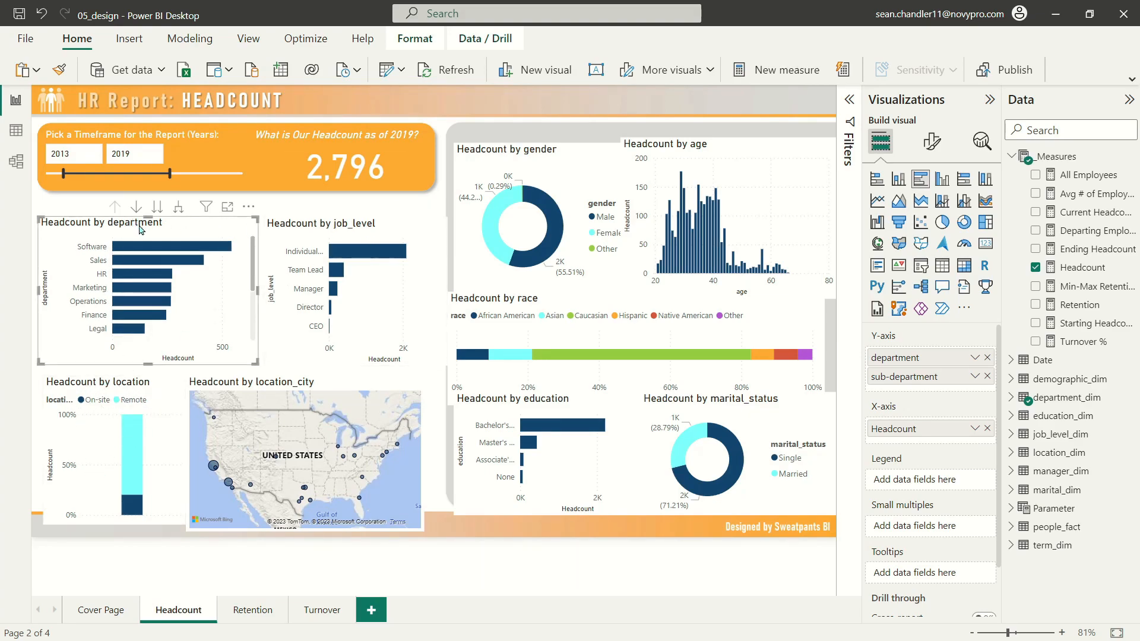
key("Down")
key("Down")
key("Down")
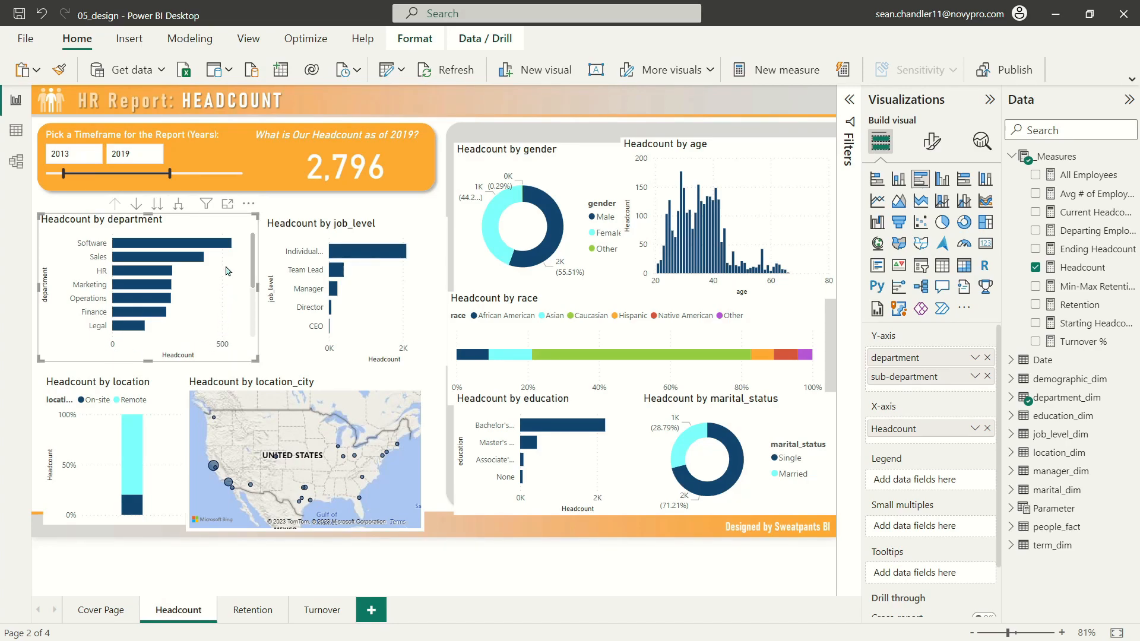
Turn on data labels for the Headcount by department chart and set their values to DIN, size 11.
left_click(932, 142)
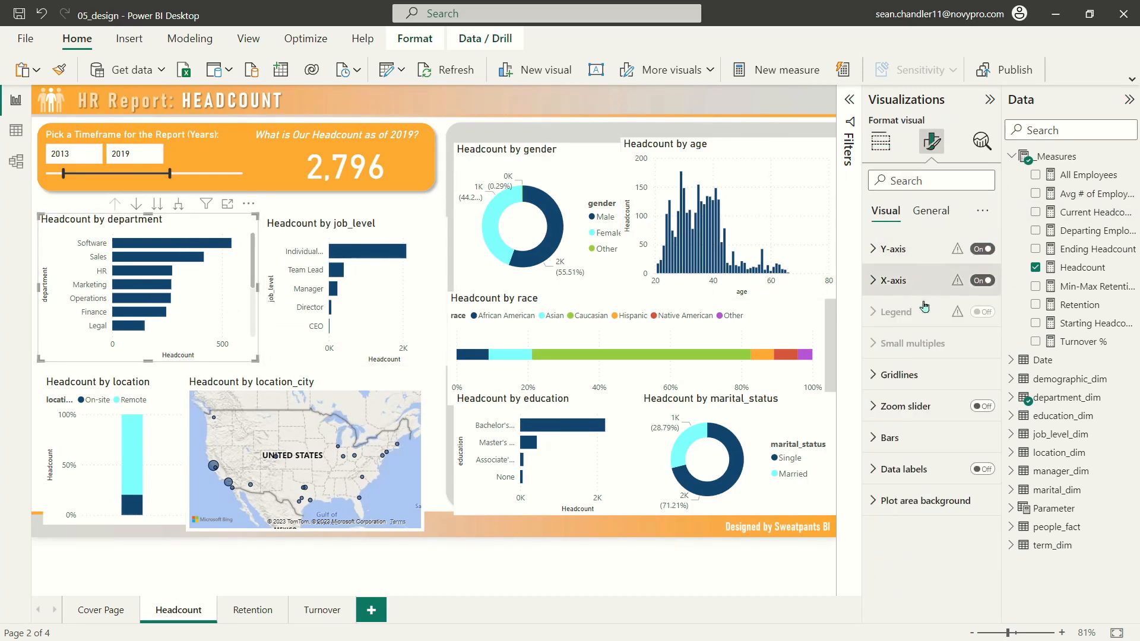
left_click(992, 471)
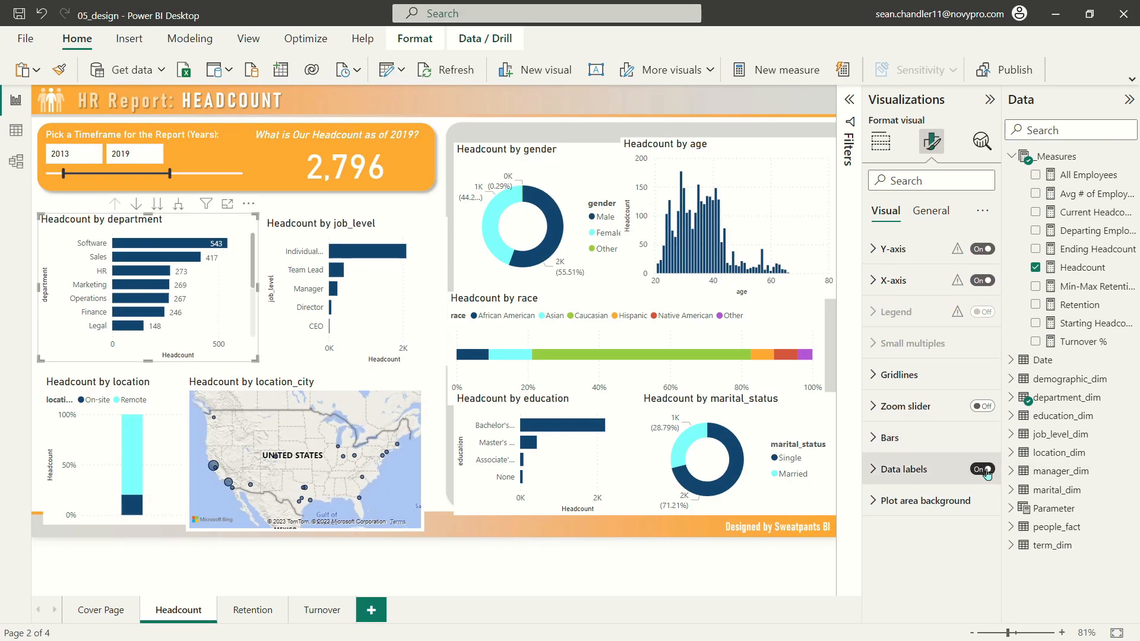
left_click(904, 470)
scroll(890, 491, "down", 5)
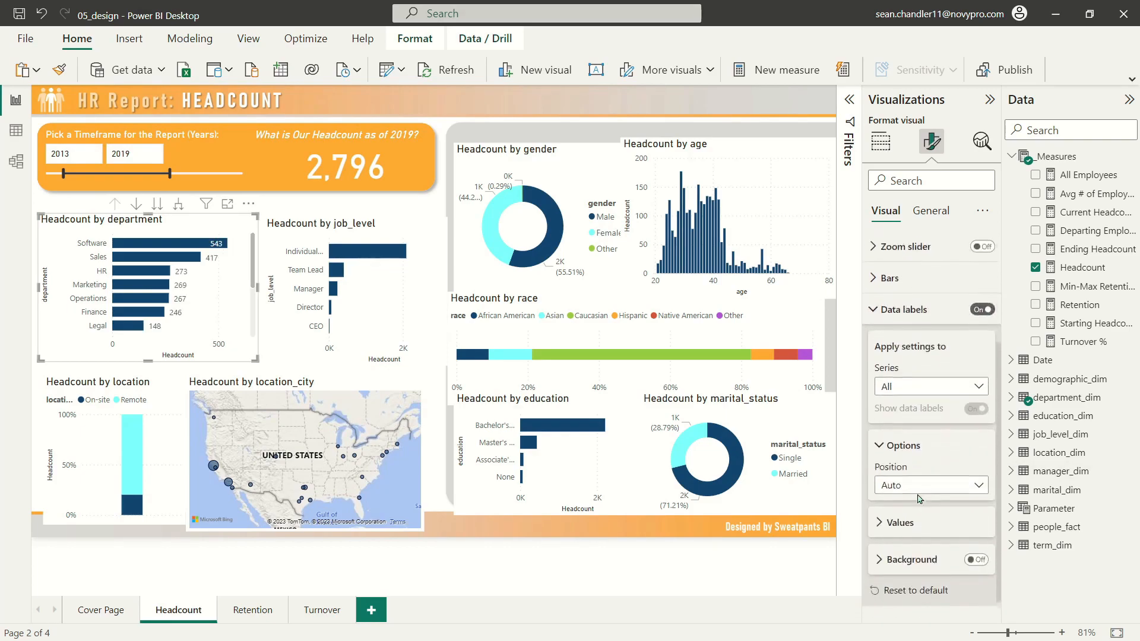
left_click(919, 544)
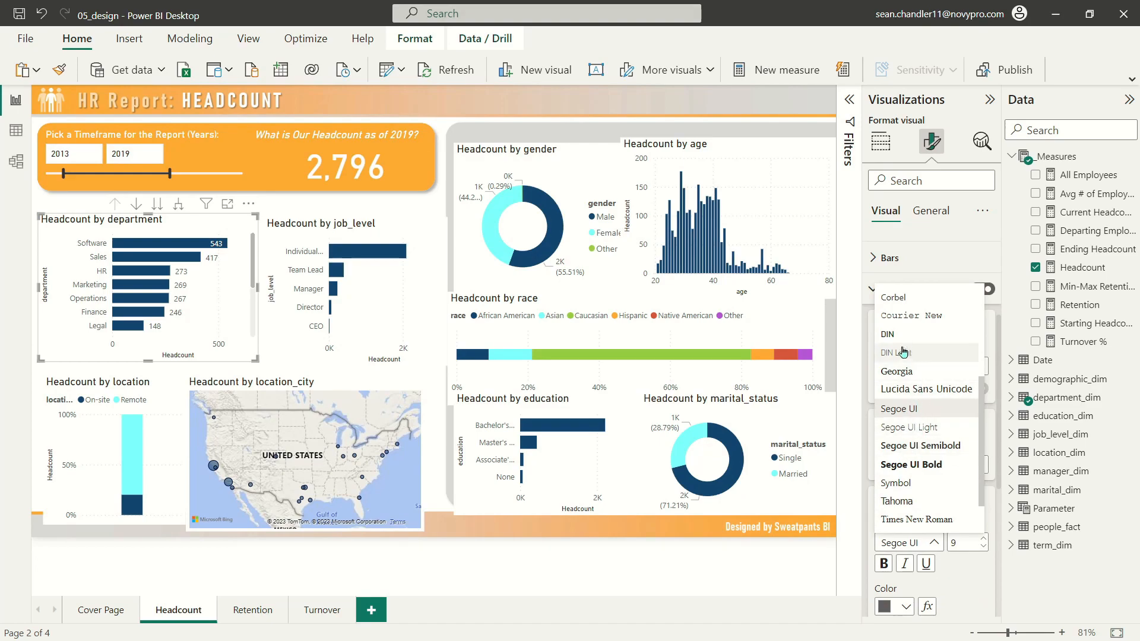
left_click(914, 334)
left_click(984, 538)
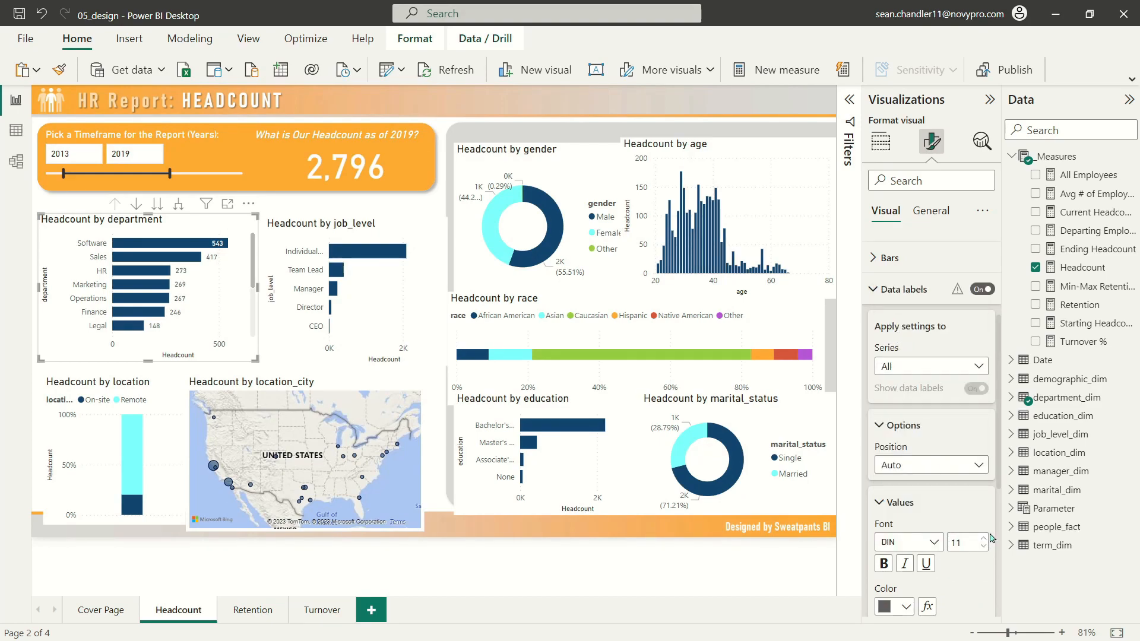
left_click(894, 291)
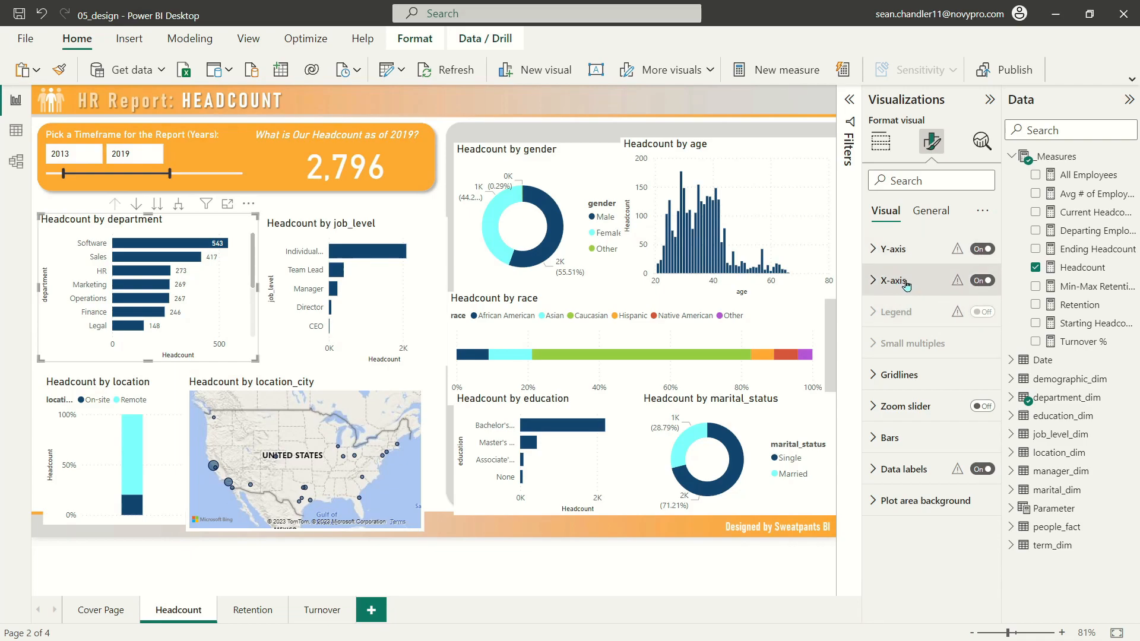
Turn off the X-axis and its title on the Headcount by department chart.
left_click(982, 281)
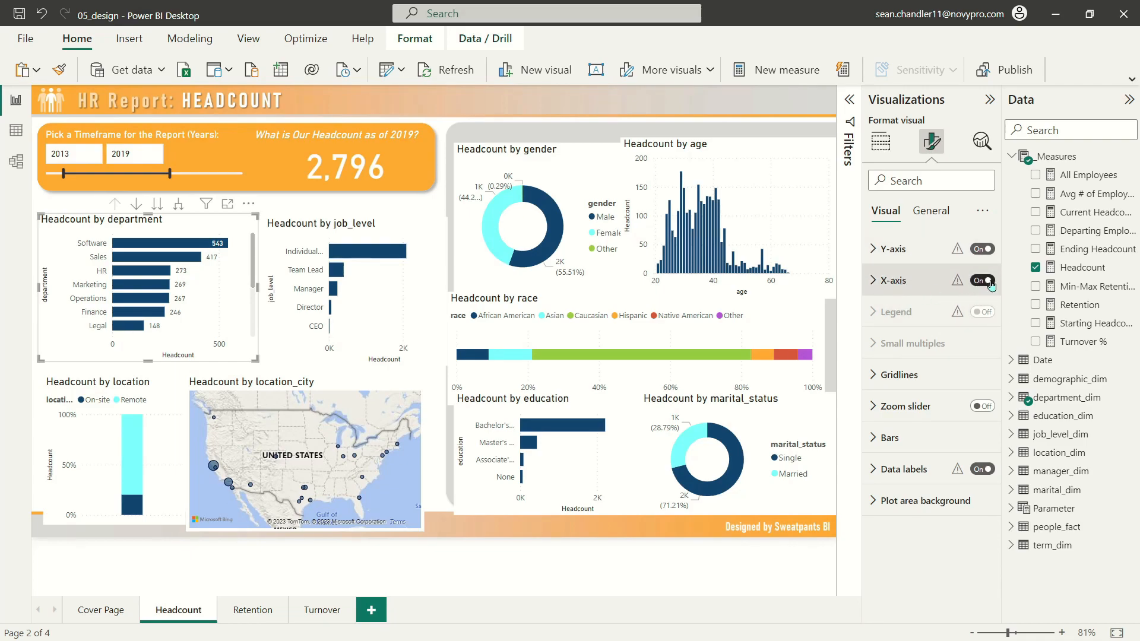
left_click(893, 281)
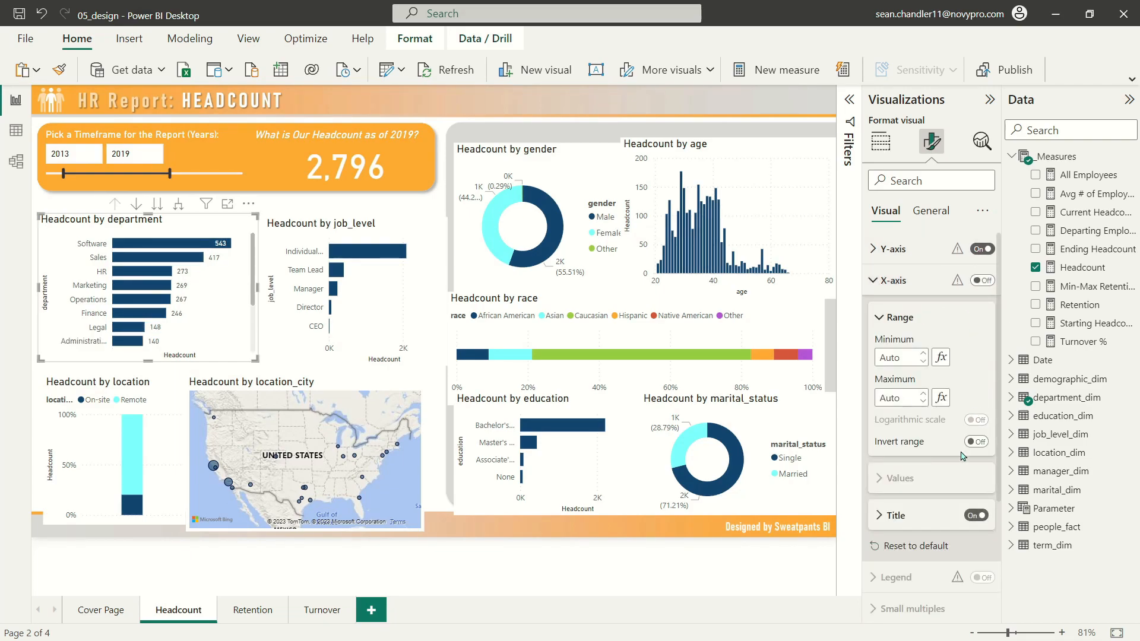
left_click(978, 518)
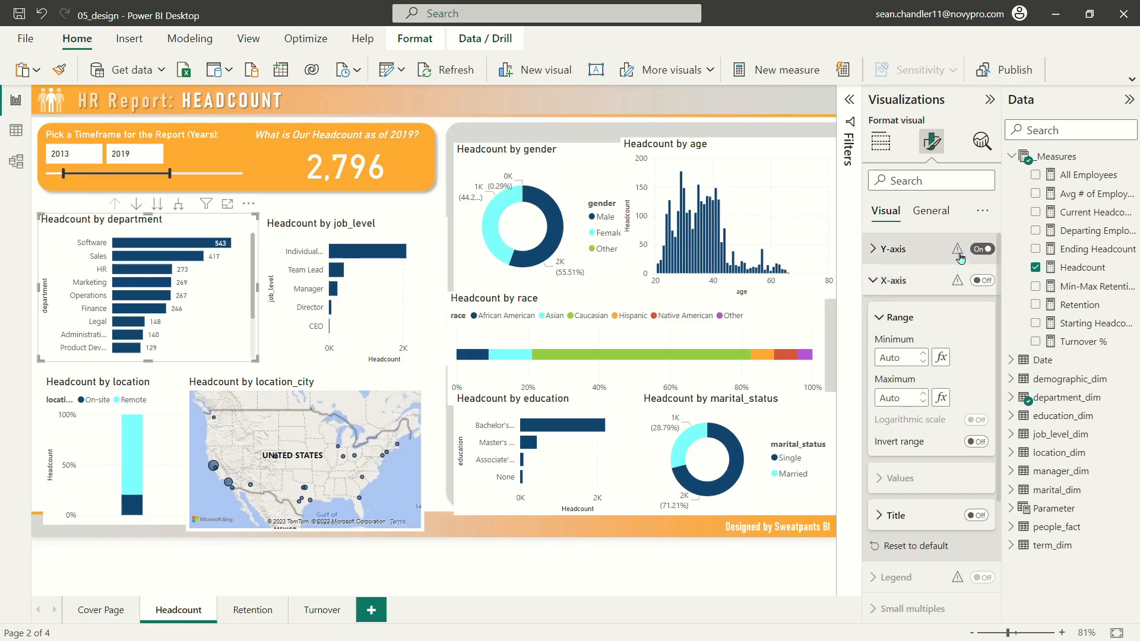
left_click(886, 279)
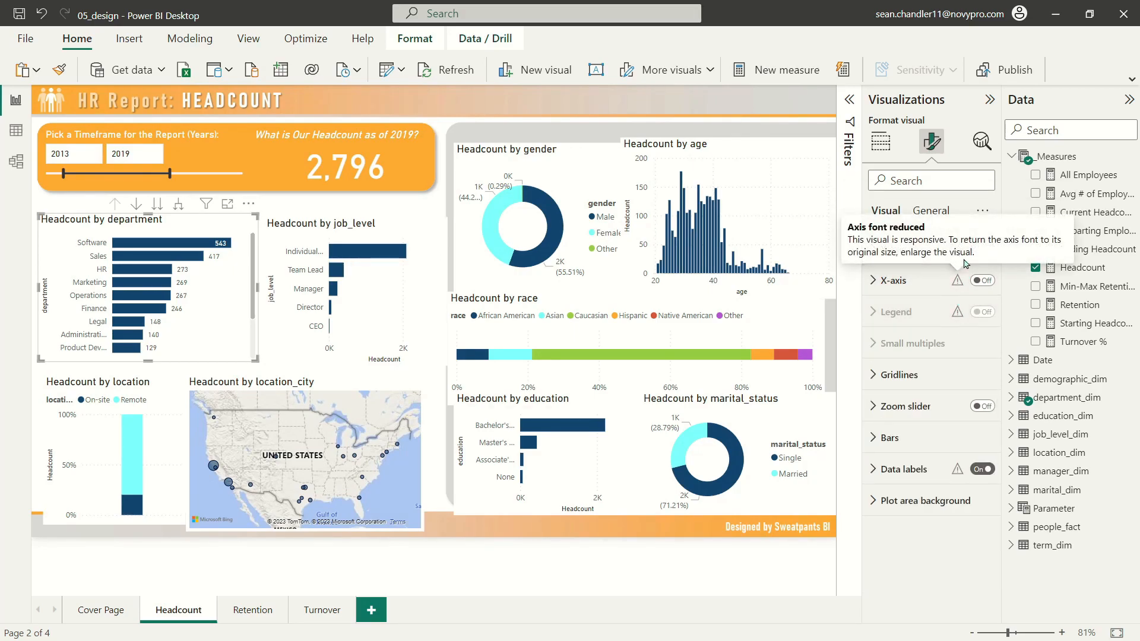
Turn off responsive sizing for the Headcount by department chart and stretch it slightly taller, to a height of 243.
left_click(930, 211)
left_click(884, 248)
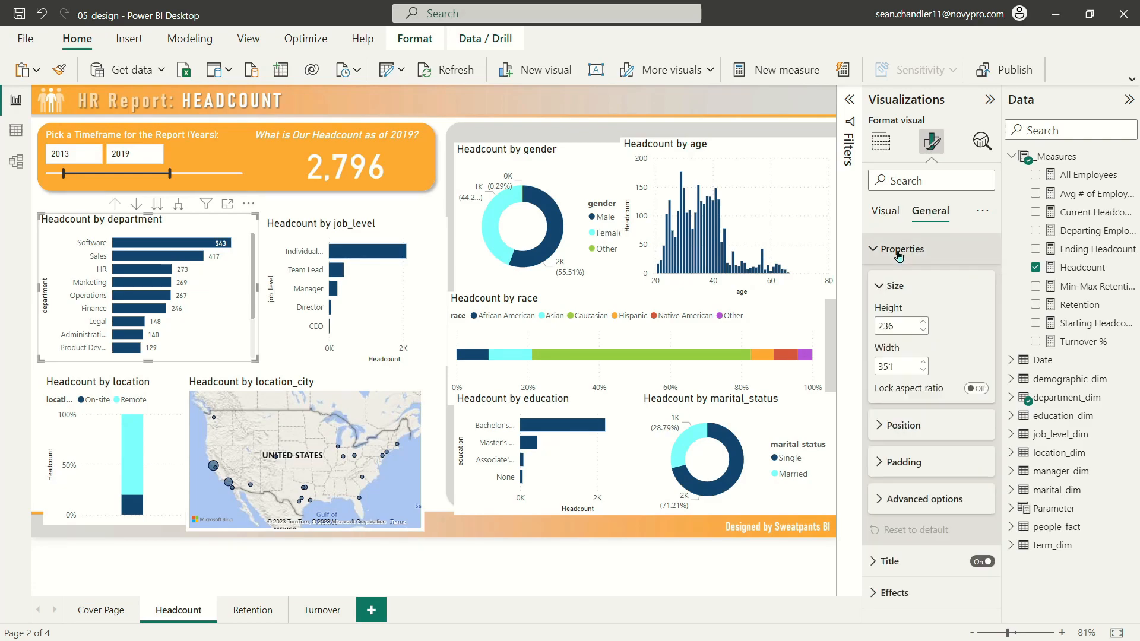
left_click(934, 500)
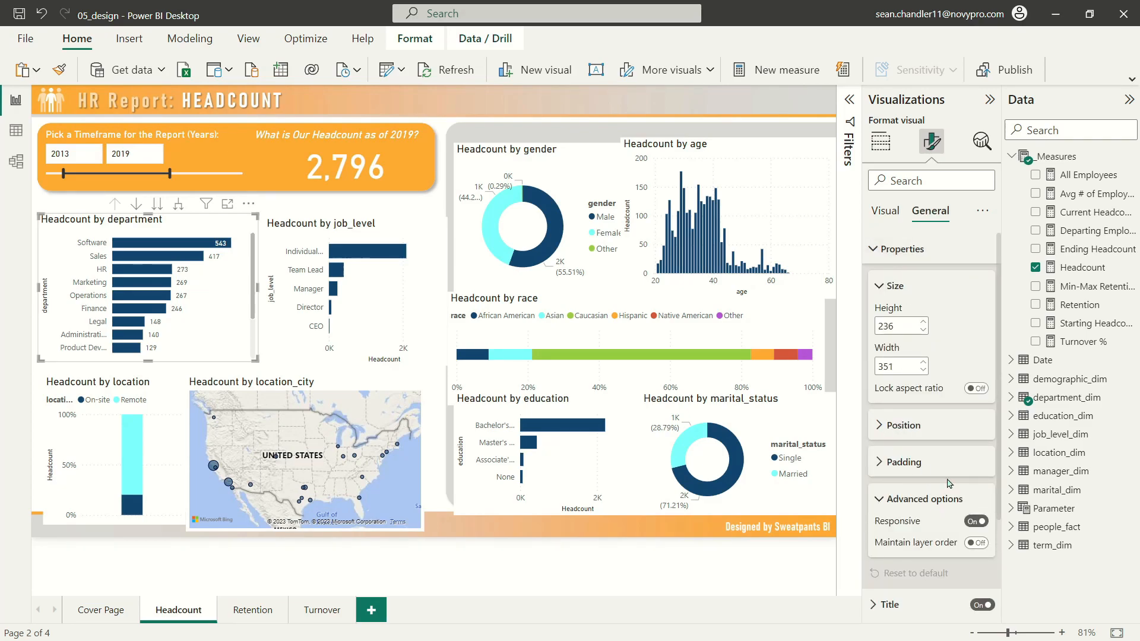
left_click(981, 523)
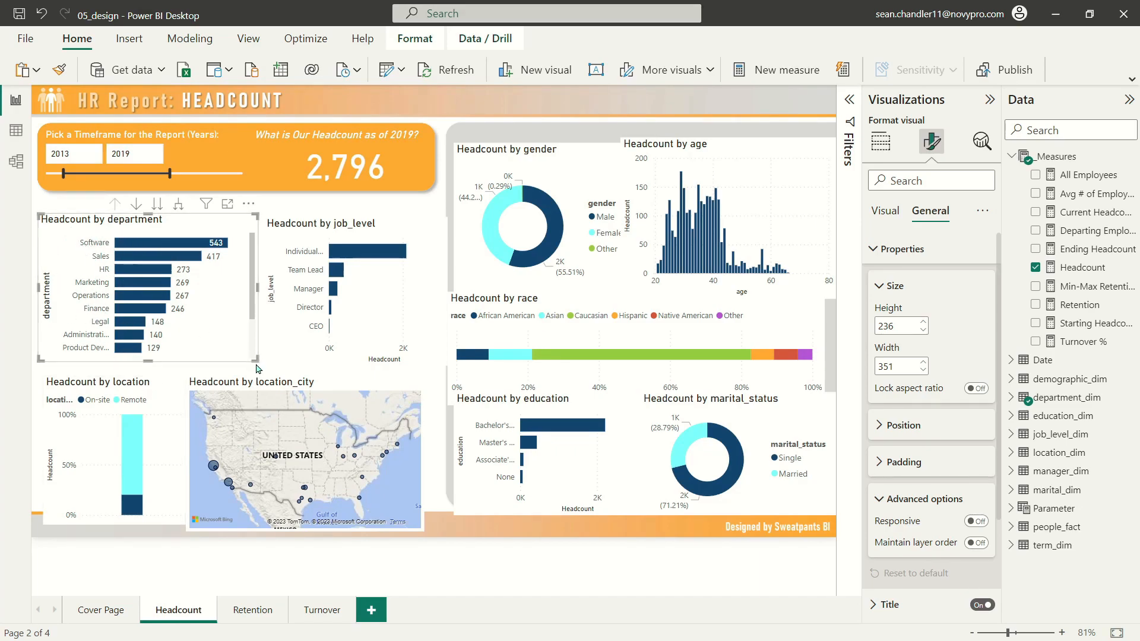
left_click_drag(255, 358, 254, 360)
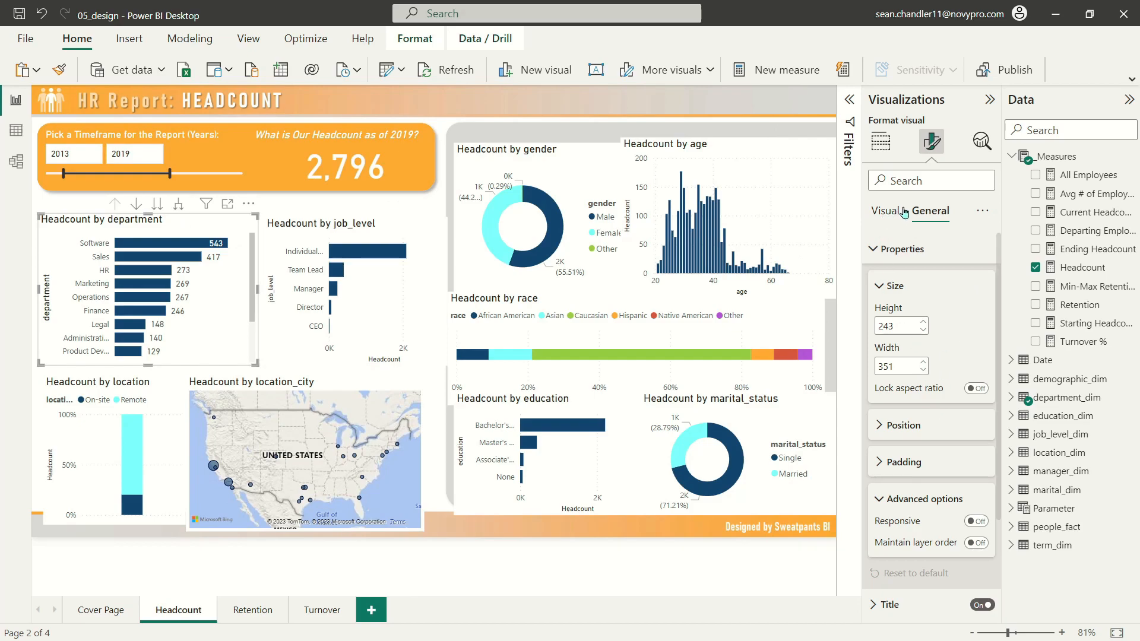
Turn off the Y-axis title on the Headcount by department chart and raise the axis labels' maximum area width to 50%.
left_click(885, 212)
left_click(892, 249)
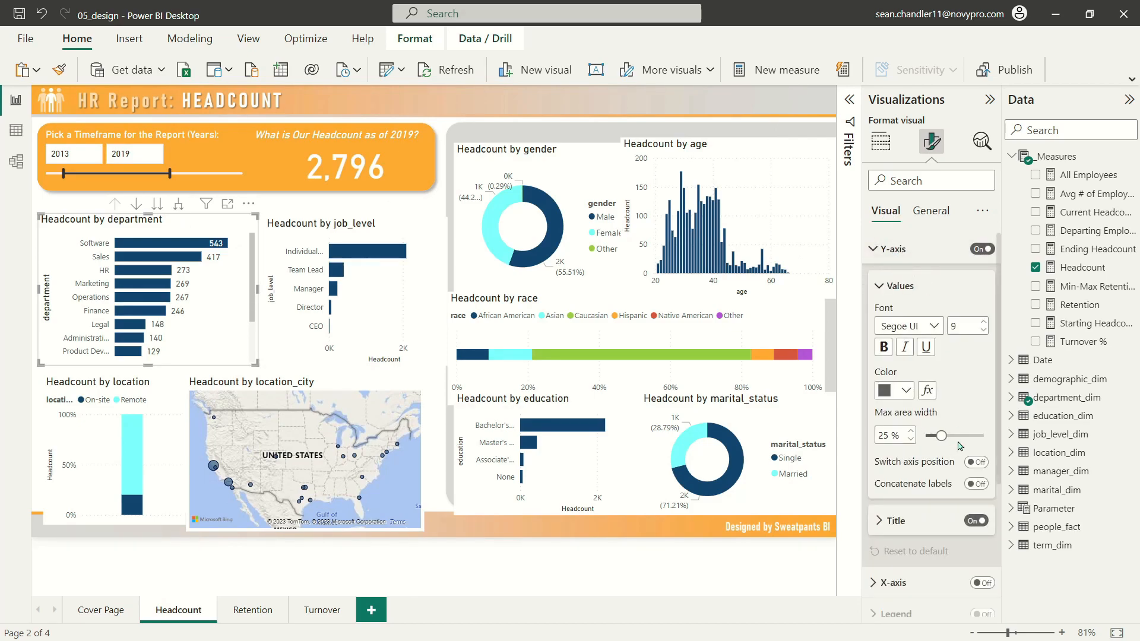
left_click(976, 521)
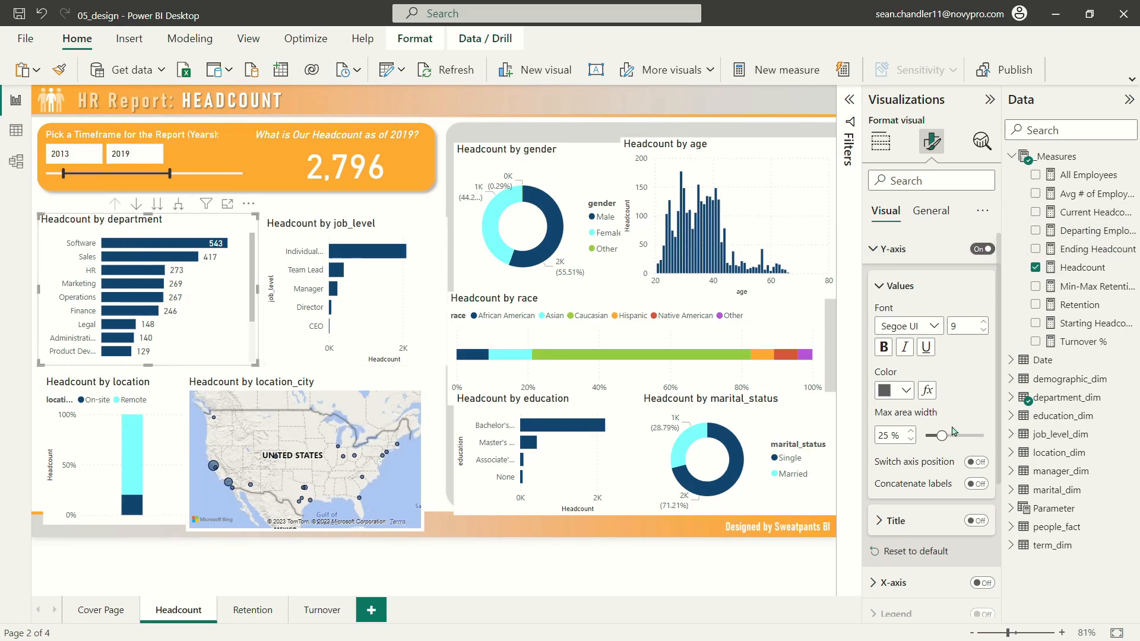
left_click_drag(941, 436, 1074, 446)
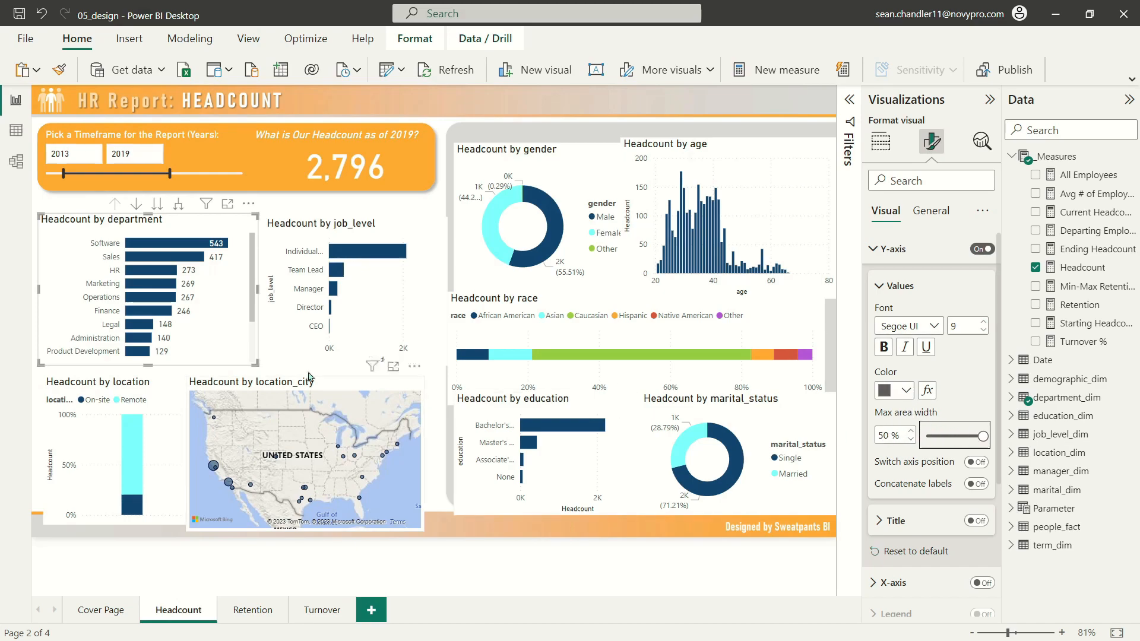
scroll(122, 333, "down", 3)
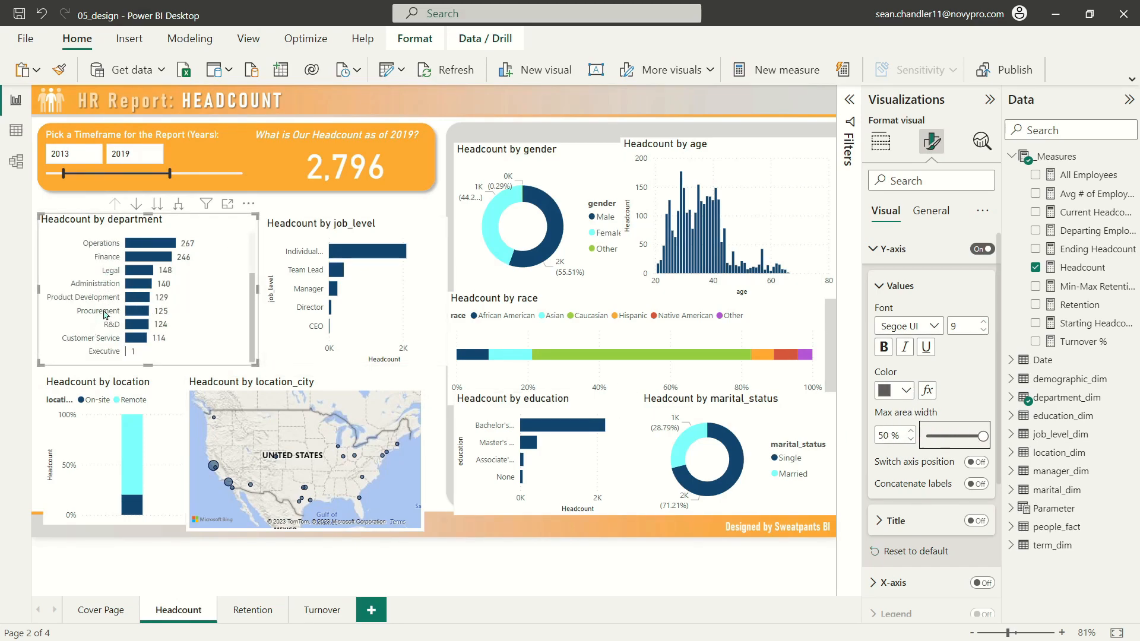
scroll(110, 285, "up", 3)
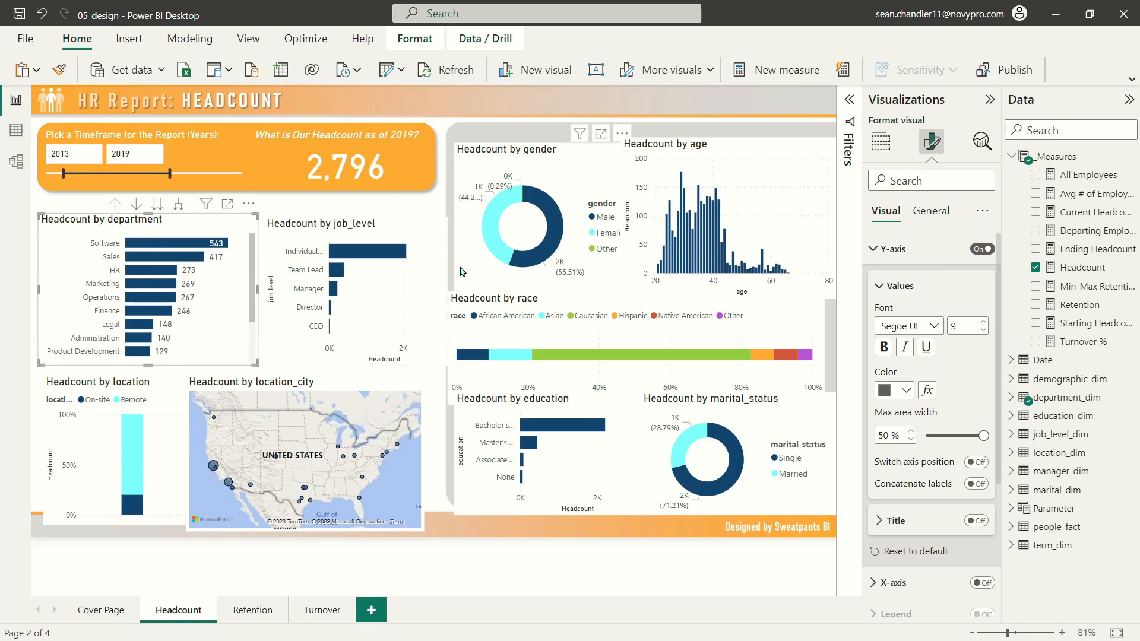
Try solid orange and then solid grey as the default bar color of the Headcount by department chart.
left_click(900, 252)
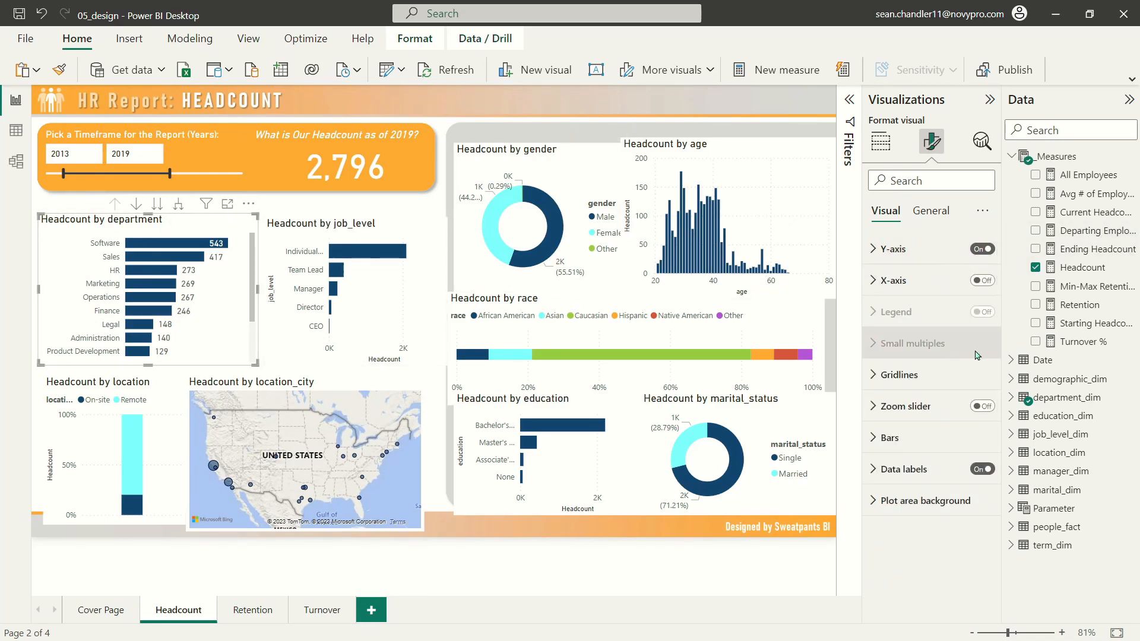
left_click(889, 438)
scroll(897, 439, "down", 1)
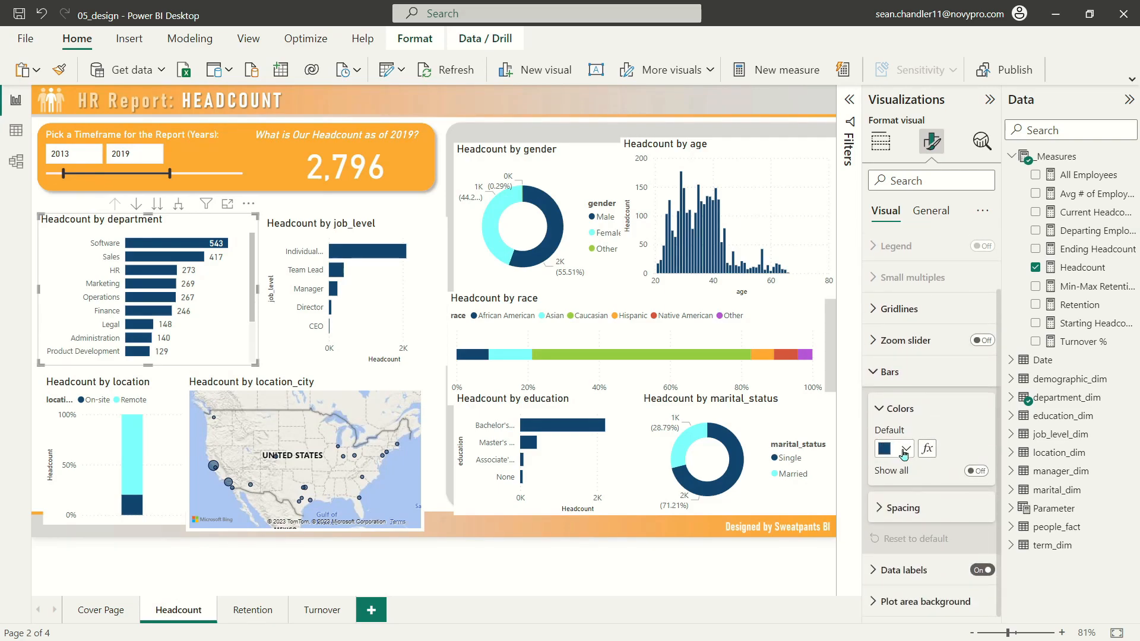
left_click(905, 450)
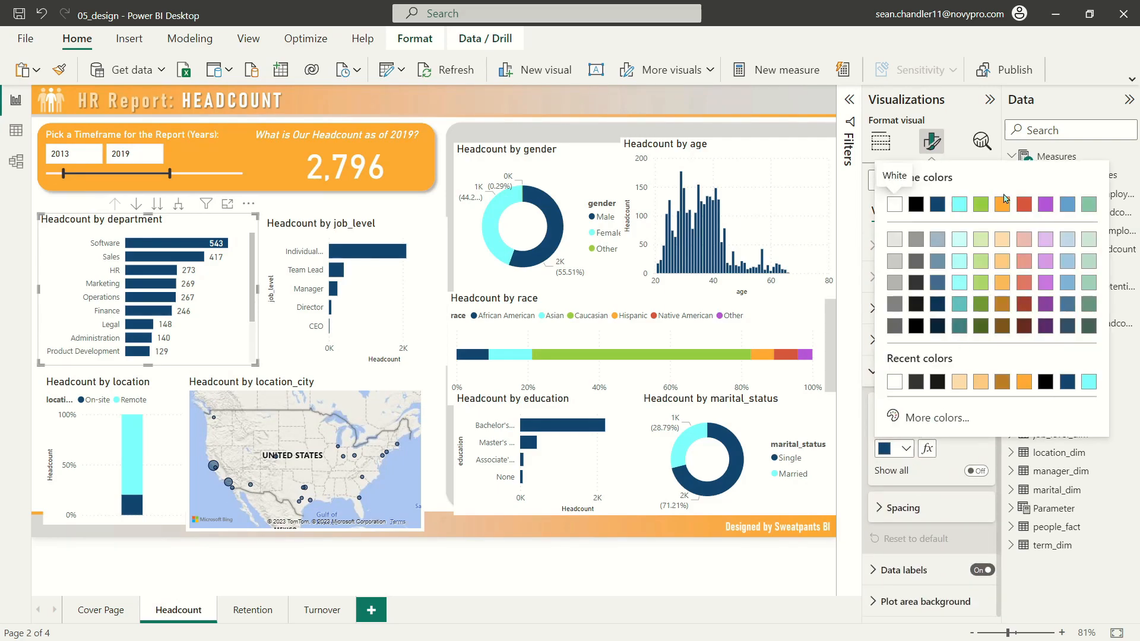
left_click(1002, 204)
left_click(897, 449)
left_click(894, 283)
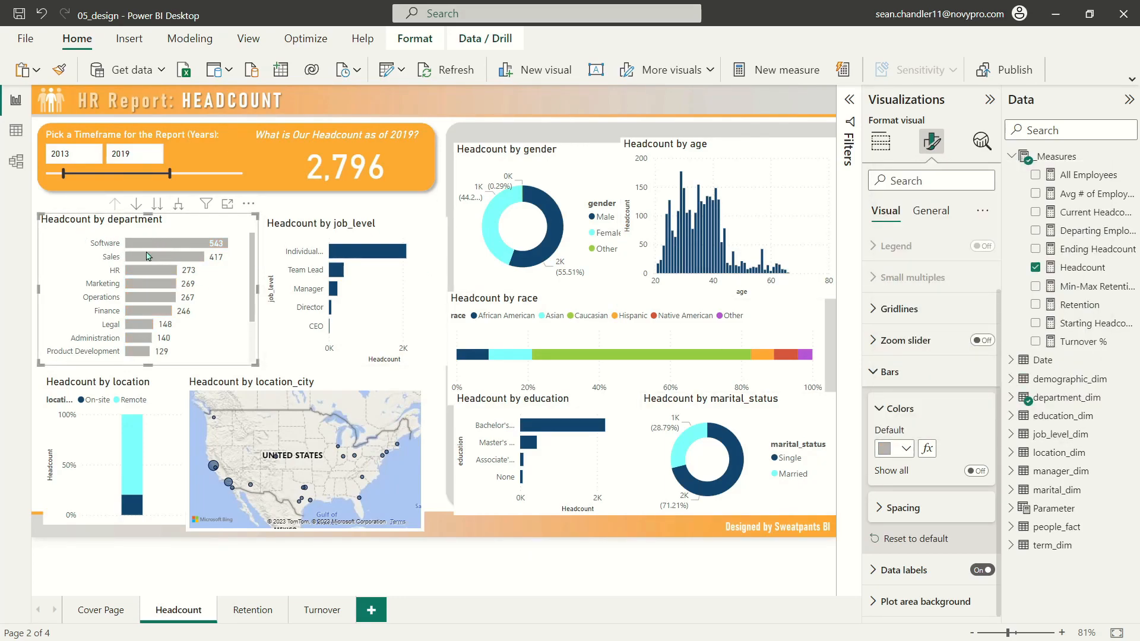
Color the department bars by a Headcount gradient with White, 20% darker for minimum and center and orange for maximum, and turn off the legend.
left_click(927, 449)
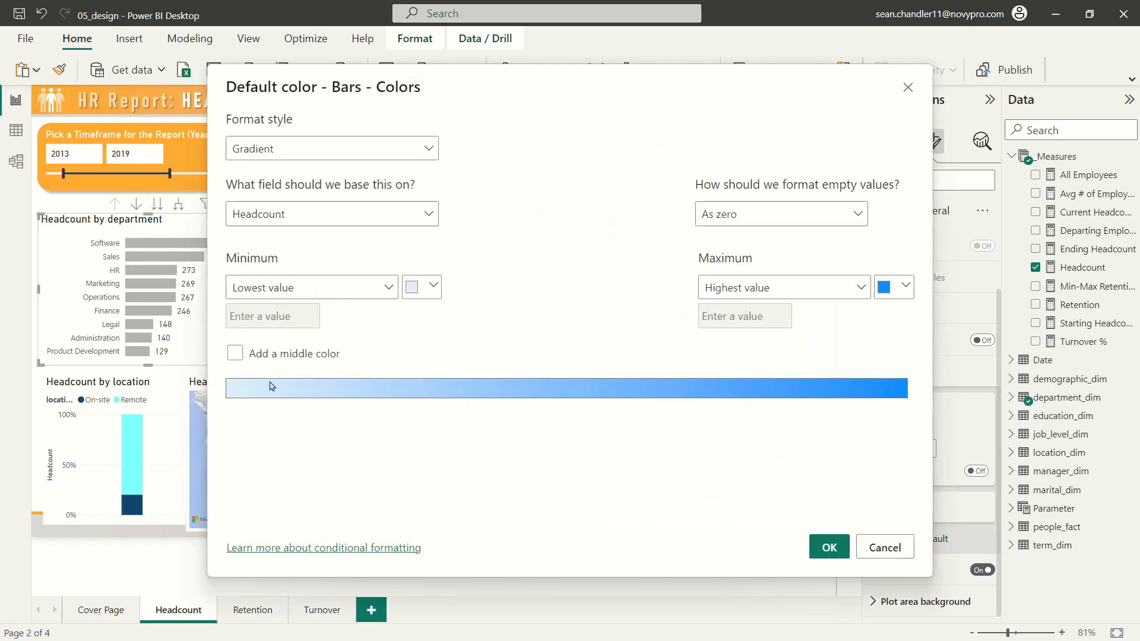
left_click(235, 353)
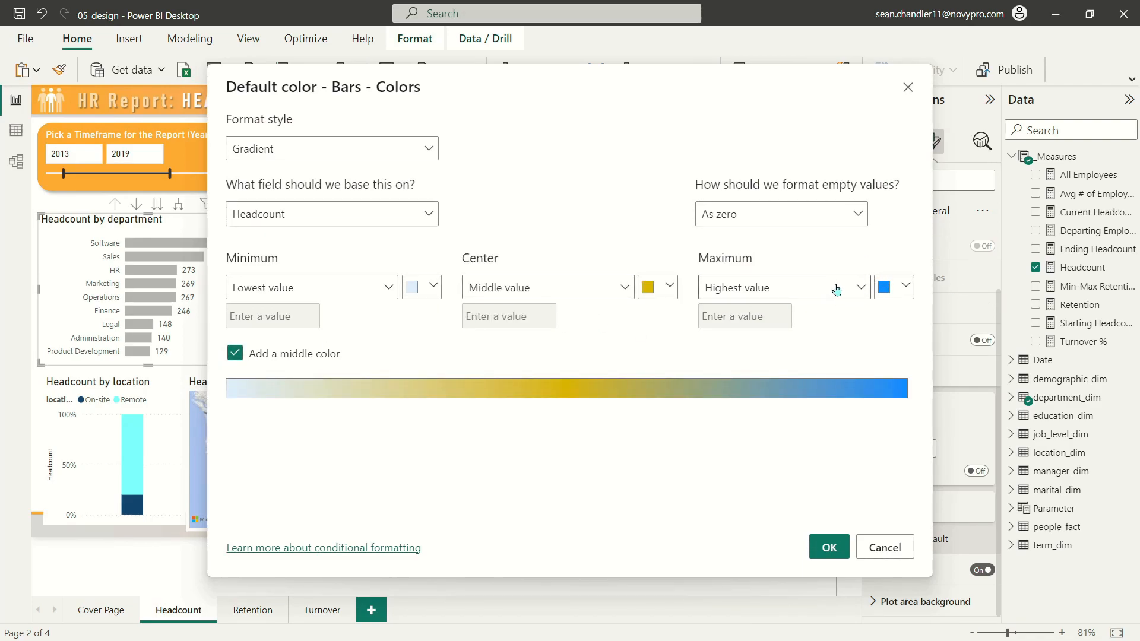
left_click(421, 287)
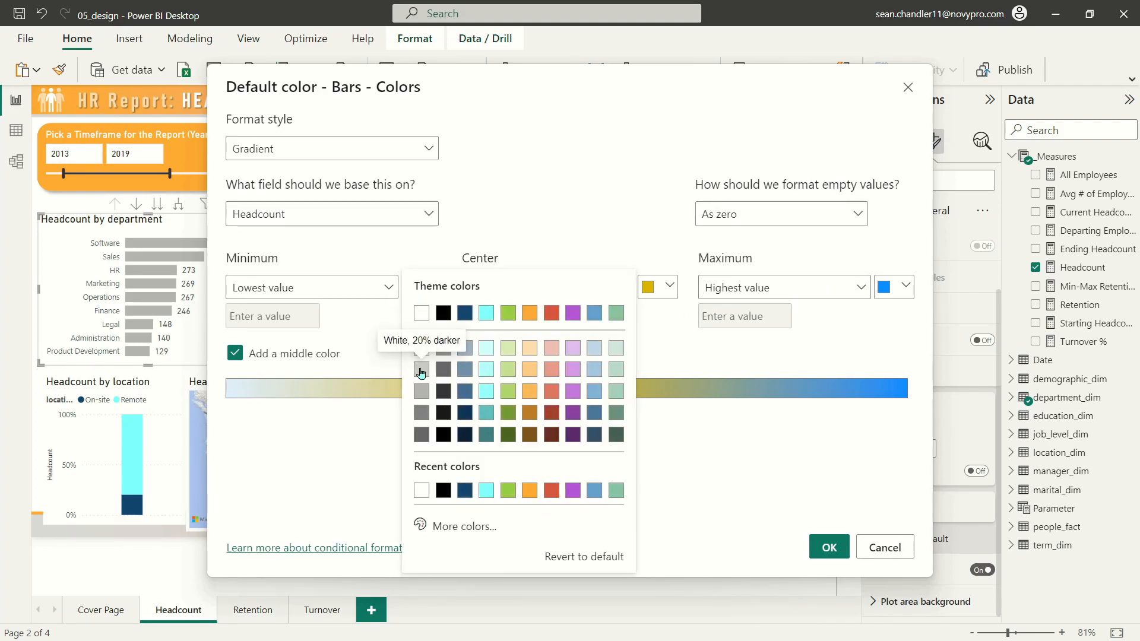
left_click(421, 369)
left_click(670, 288)
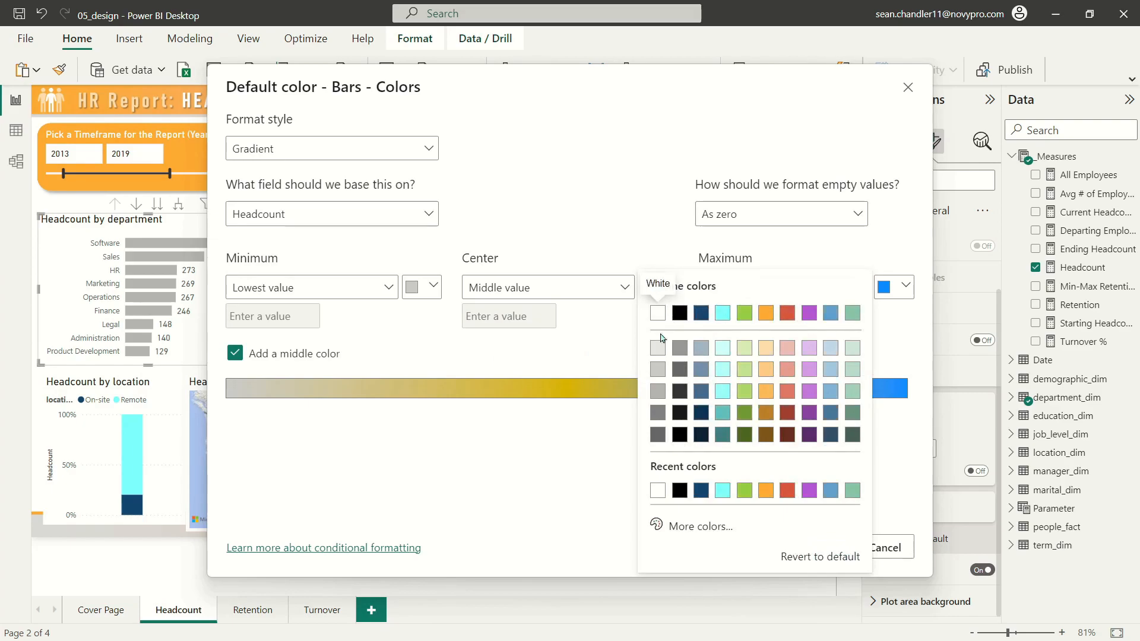
left_click(657, 369)
left_click(902, 287)
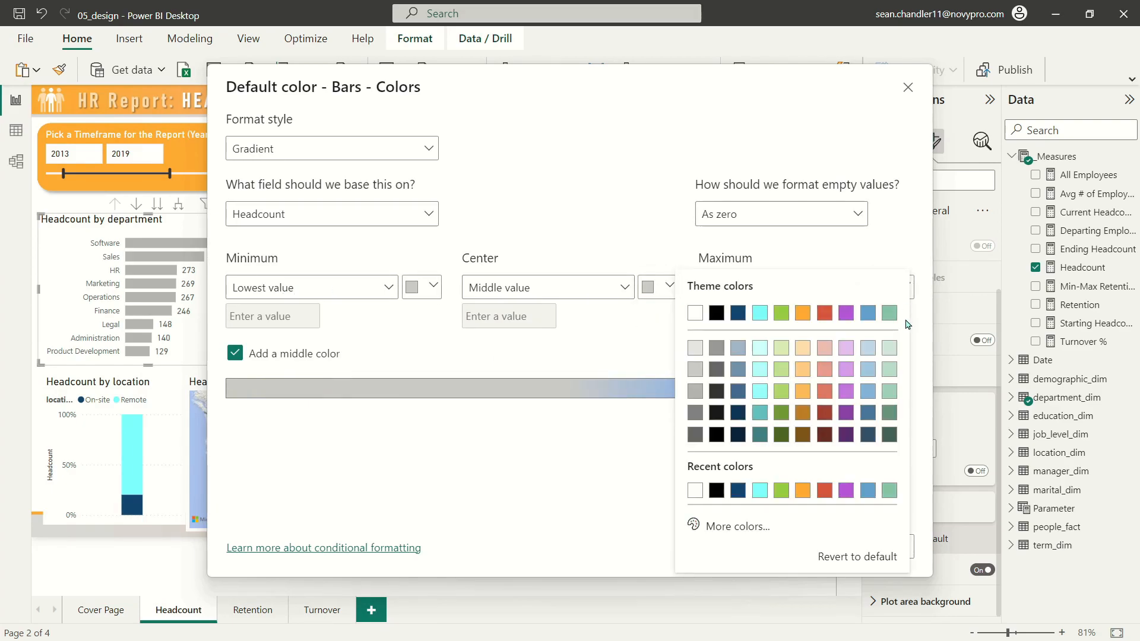
left_click(803, 315)
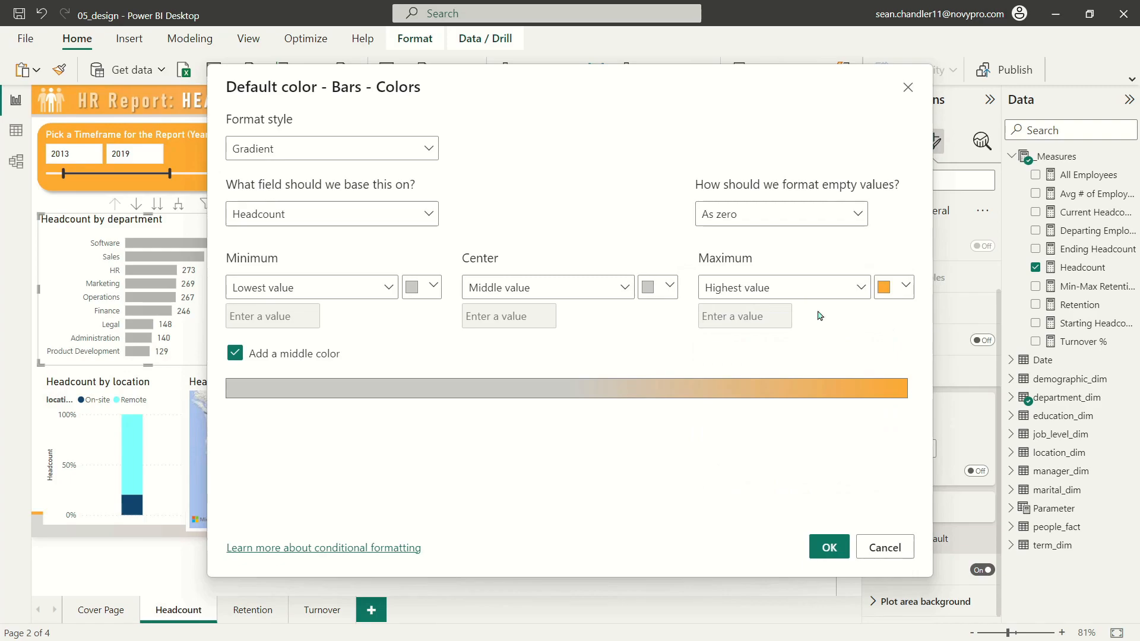
left_click(831, 550)
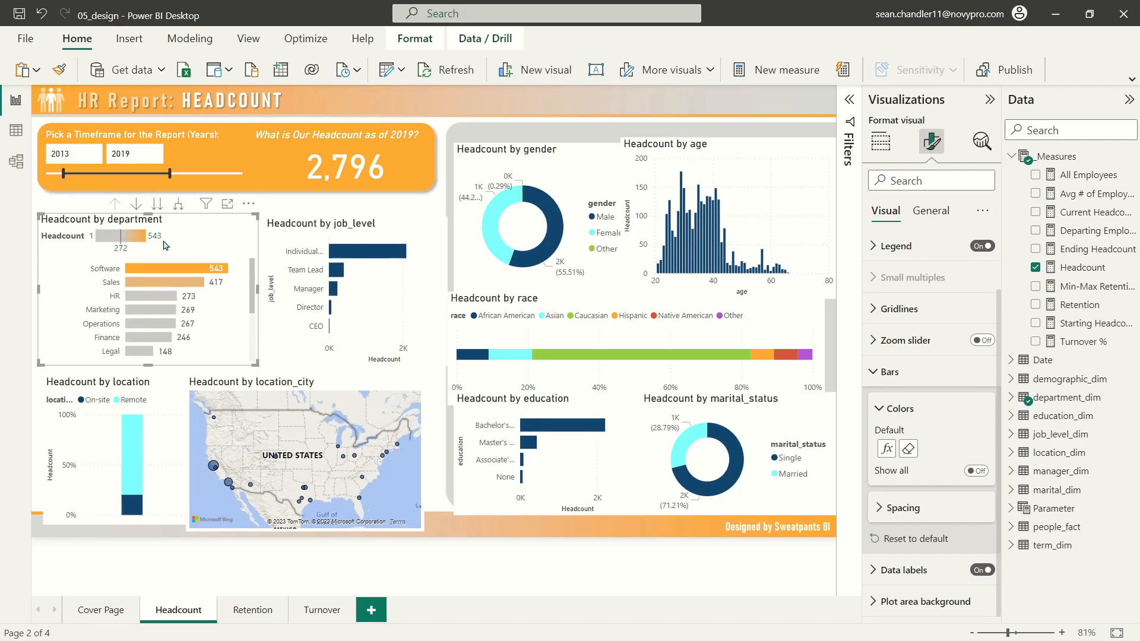
left_click(983, 246)
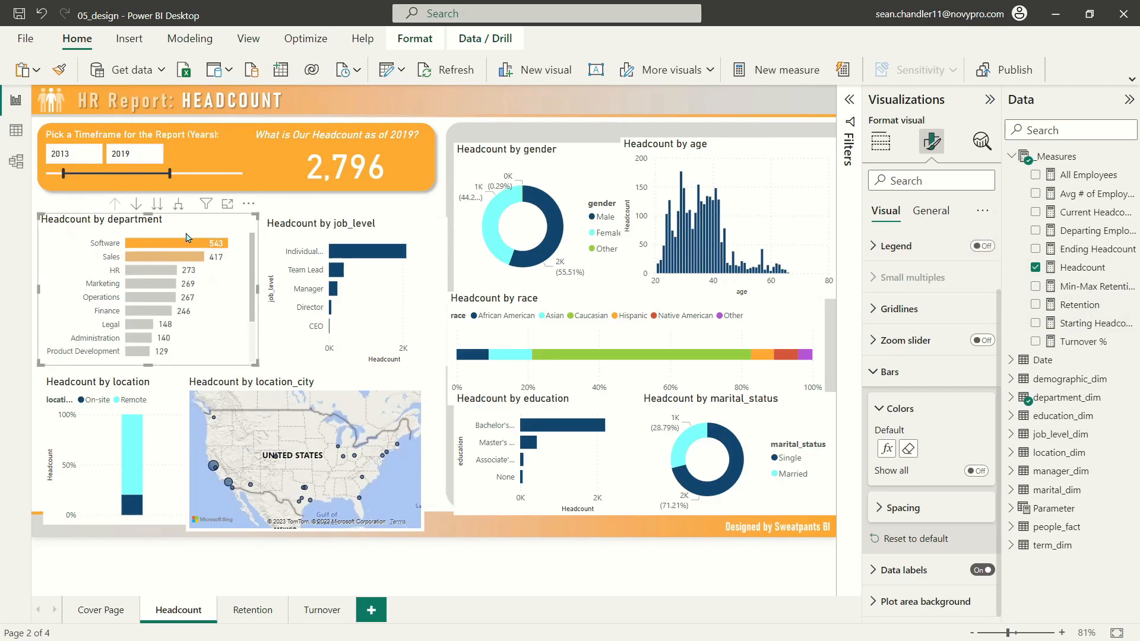
Set the inner padding between the Headcount by department bars to 30 px.
left_click(929, 372)
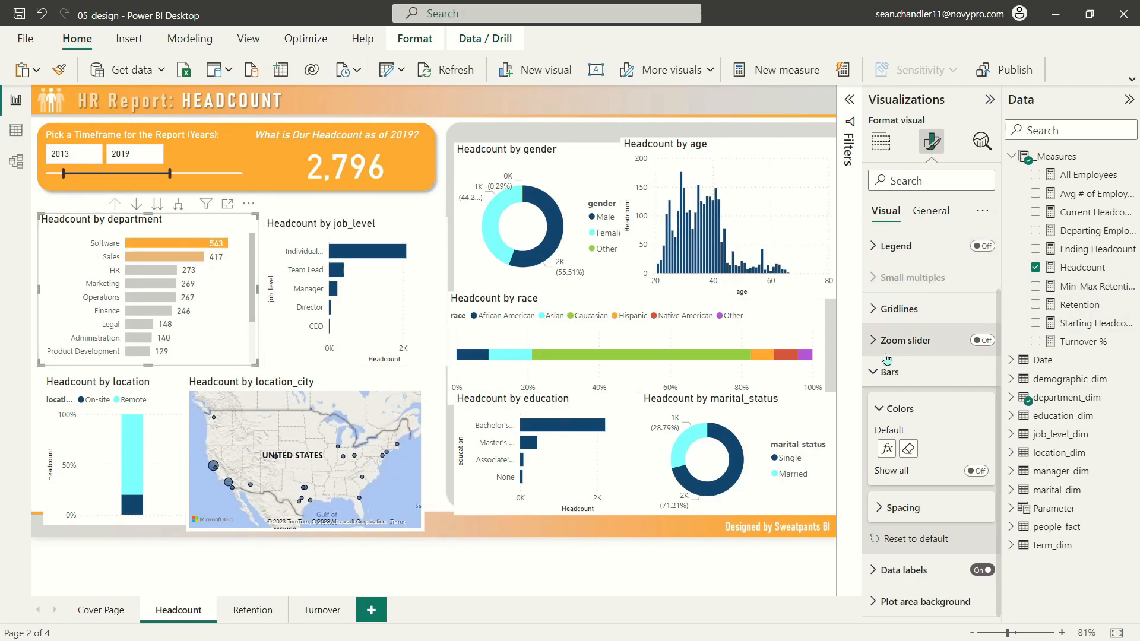
left_click(889, 438)
scroll(897, 514, "down", 2)
left_click(897, 511)
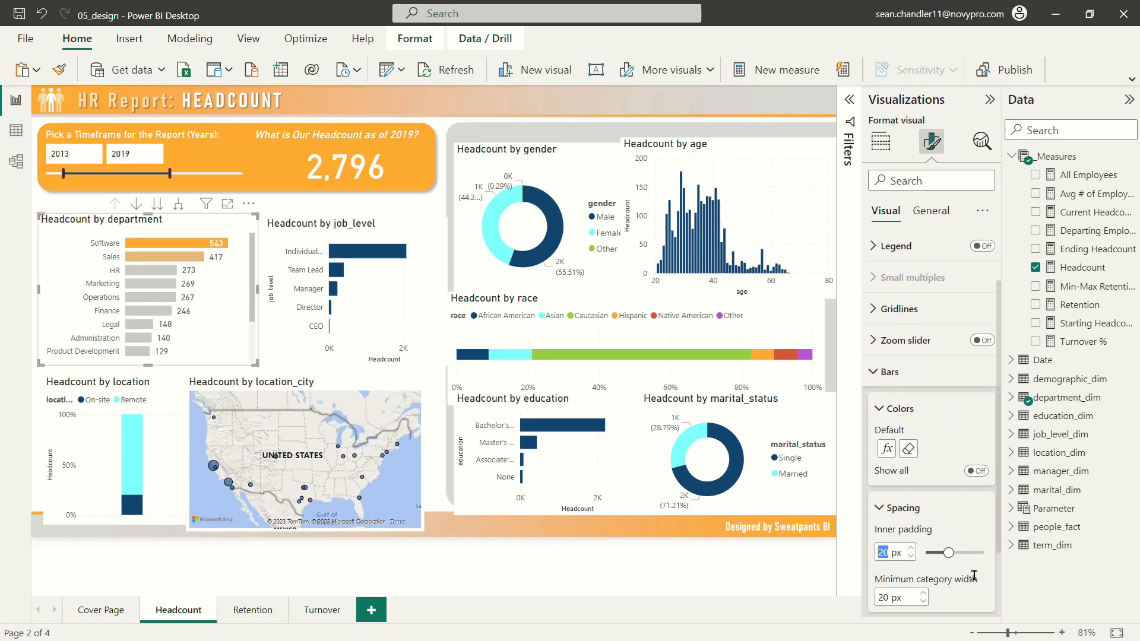
type("30")
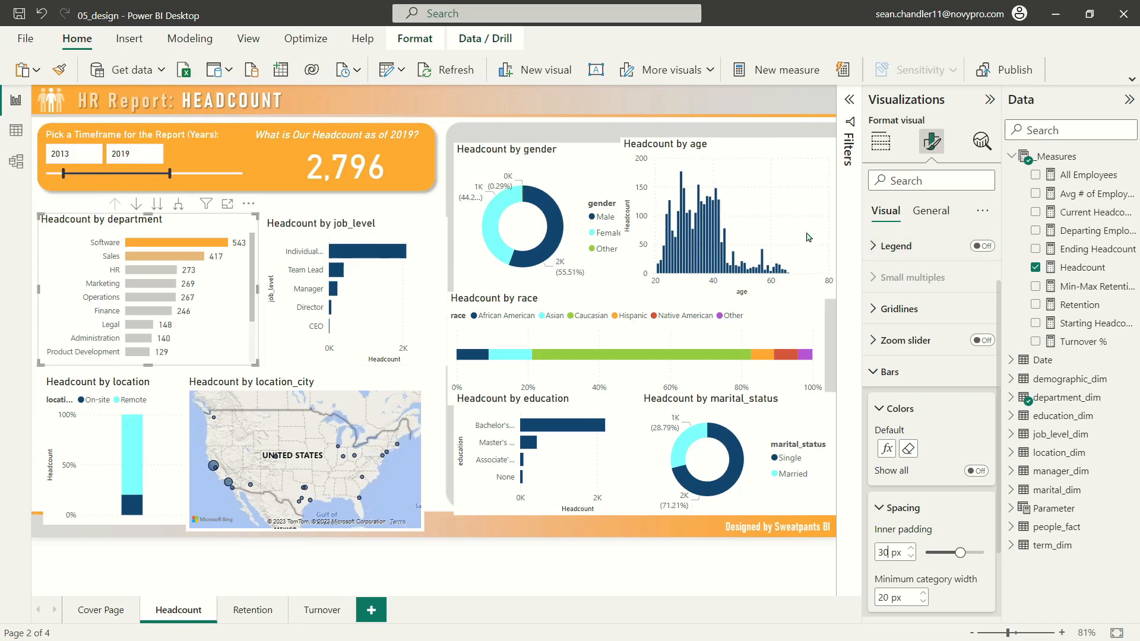
Set the Y-axis labels of the Headcount by department chart to DIN, size 11.
left_click(897, 257)
left_click(896, 245)
scroll(896, 303, "up", 1)
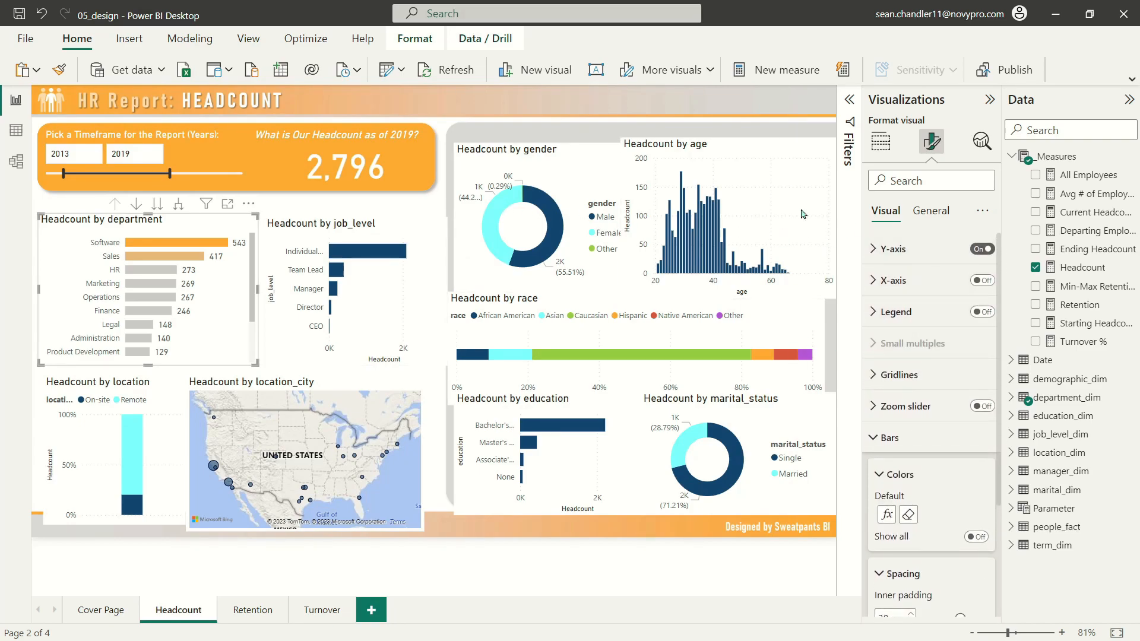
left_click(893, 249)
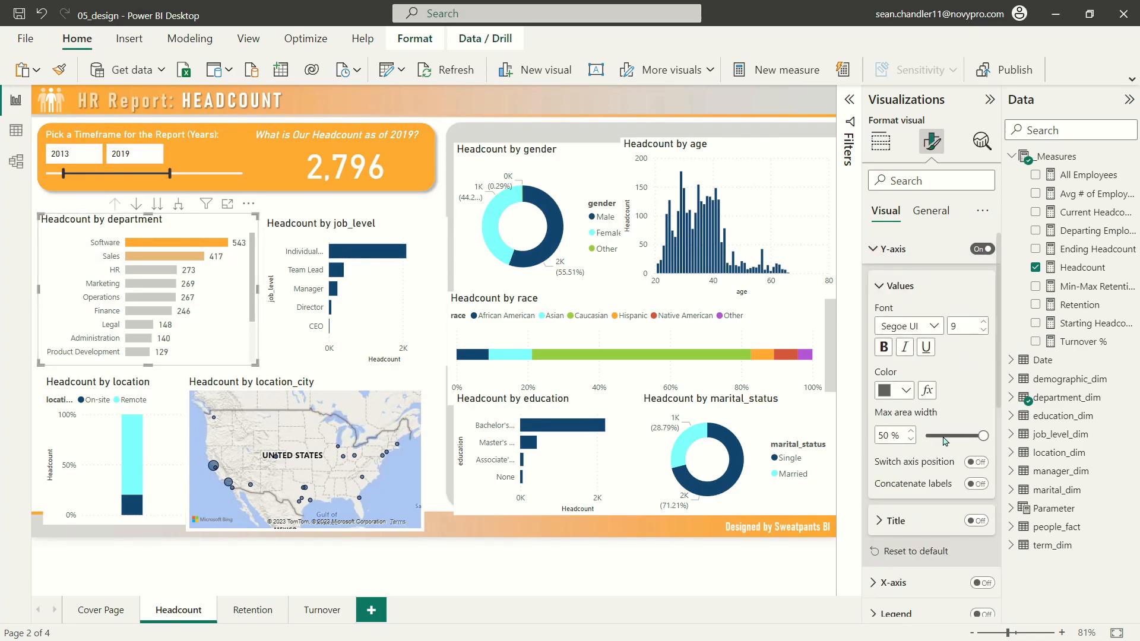
left_click(909, 326)
left_click(888, 386)
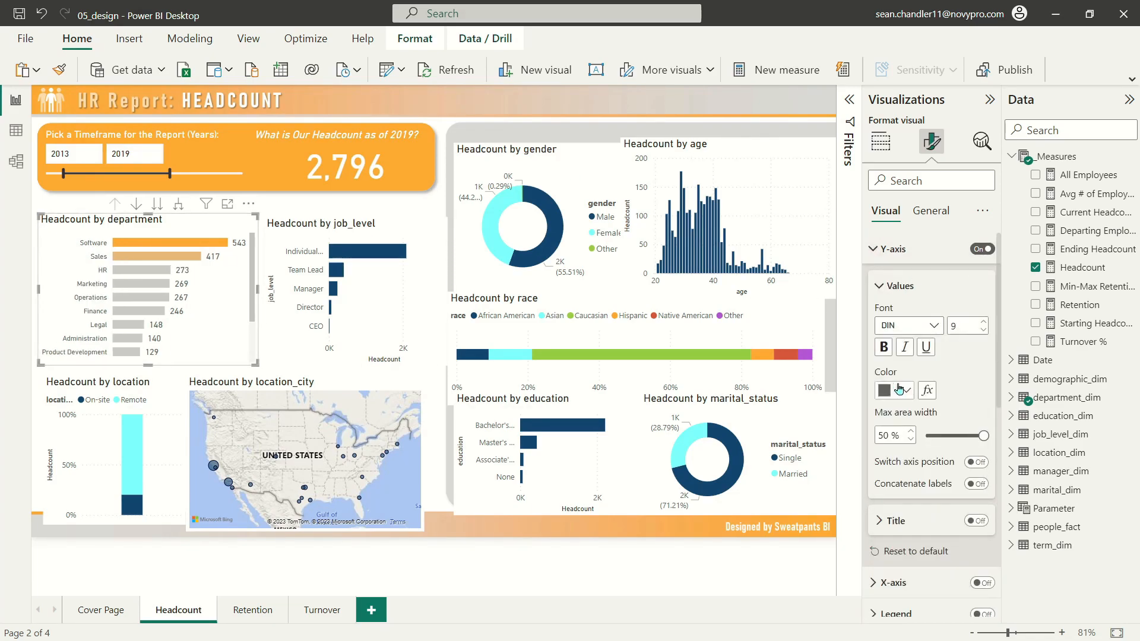
left_click(983, 321)
left_click(984, 321)
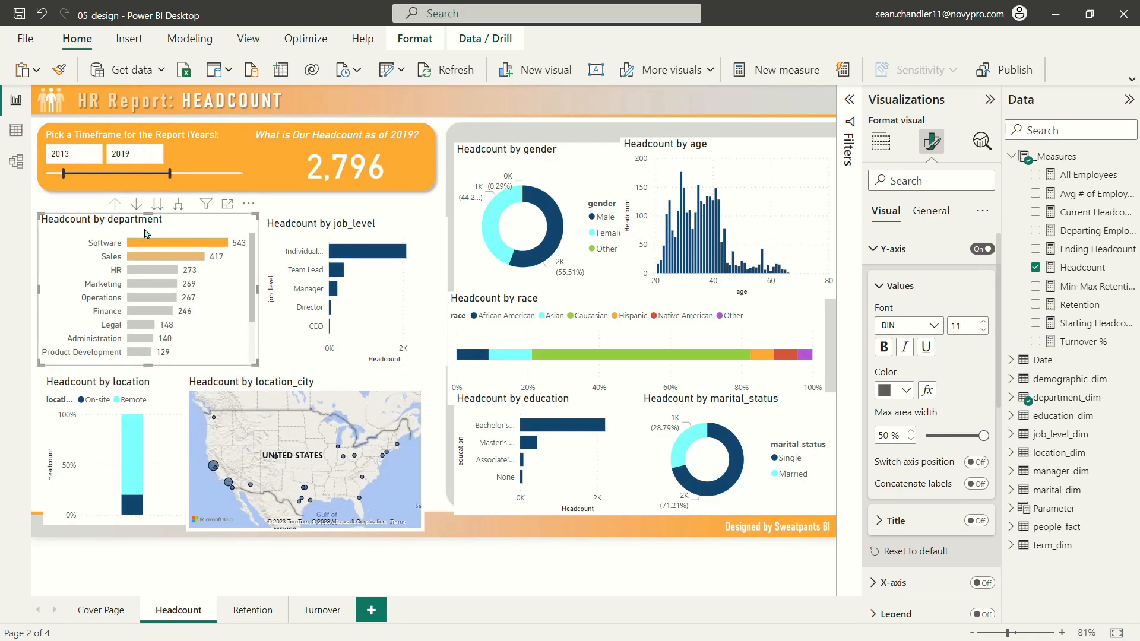
Add a light grey visual border with 10 px rounded corners around the Headcount by department chart.
left_click(931, 211)
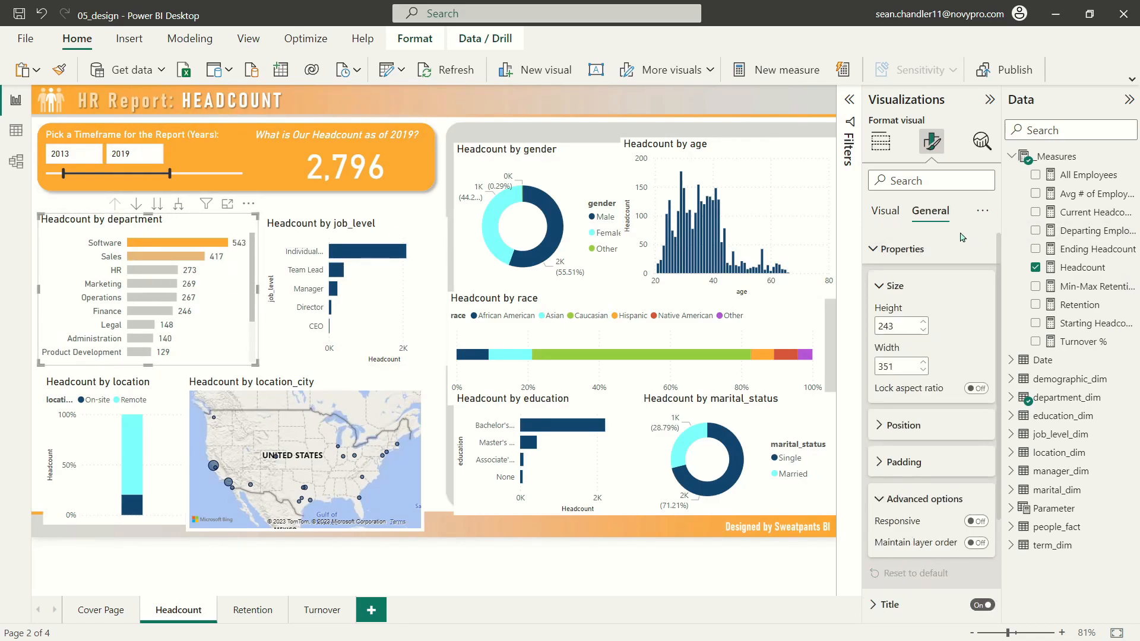
left_click(883, 502)
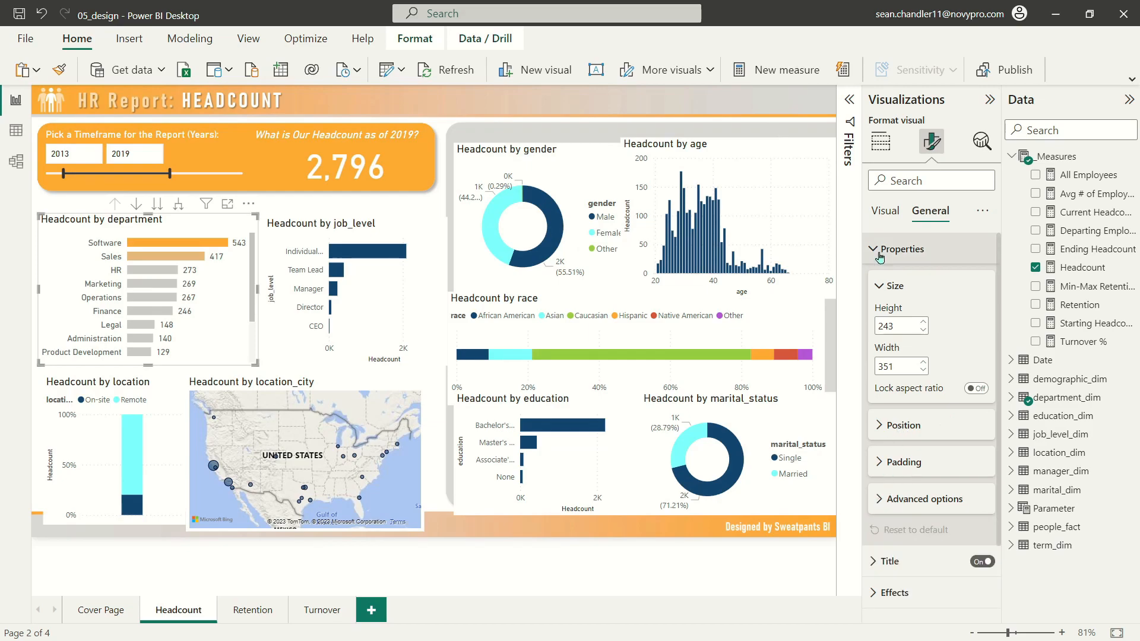
left_click(891, 250)
left_click(894, 311)
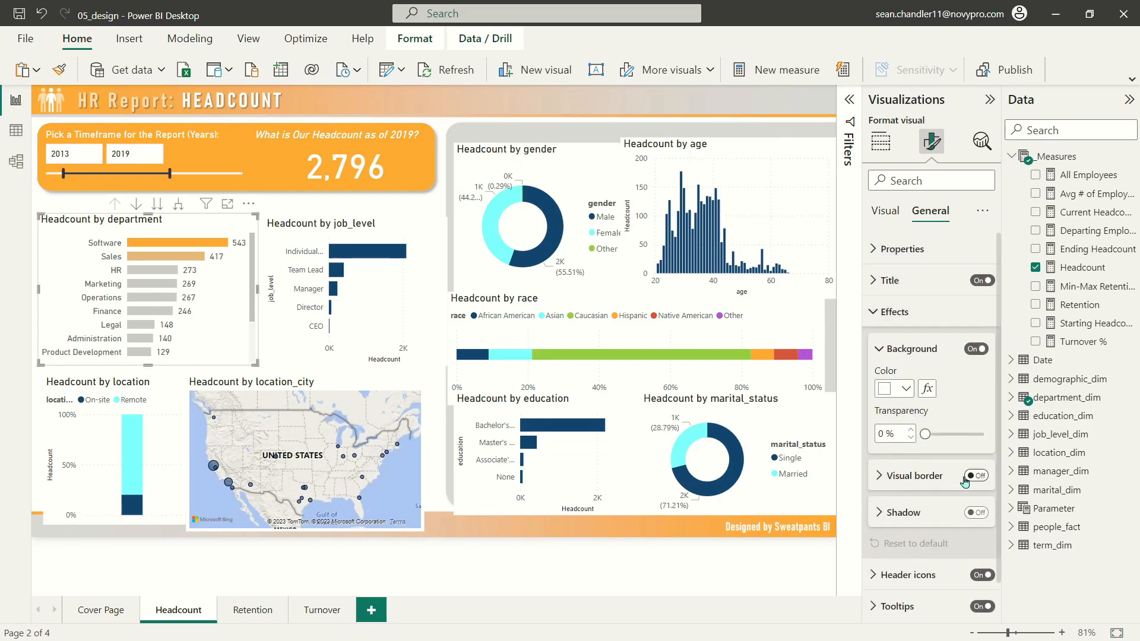
scroll(919, 503, "down", 2)
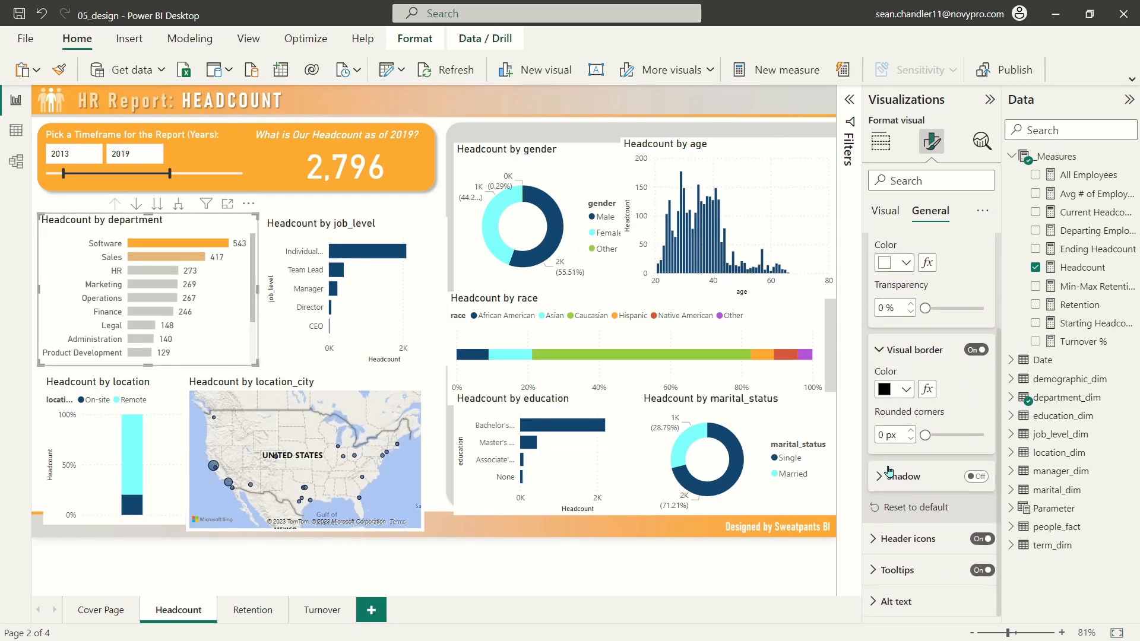
left_click(896, 389)
left_click(888, 143)
left_click(889, 432)
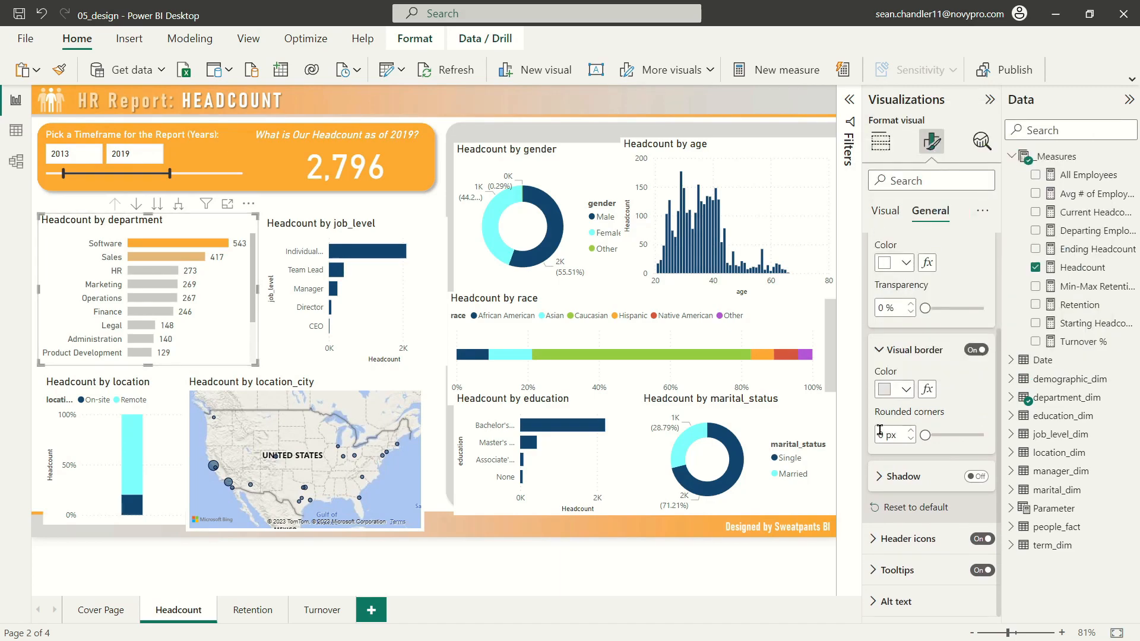
type("10")
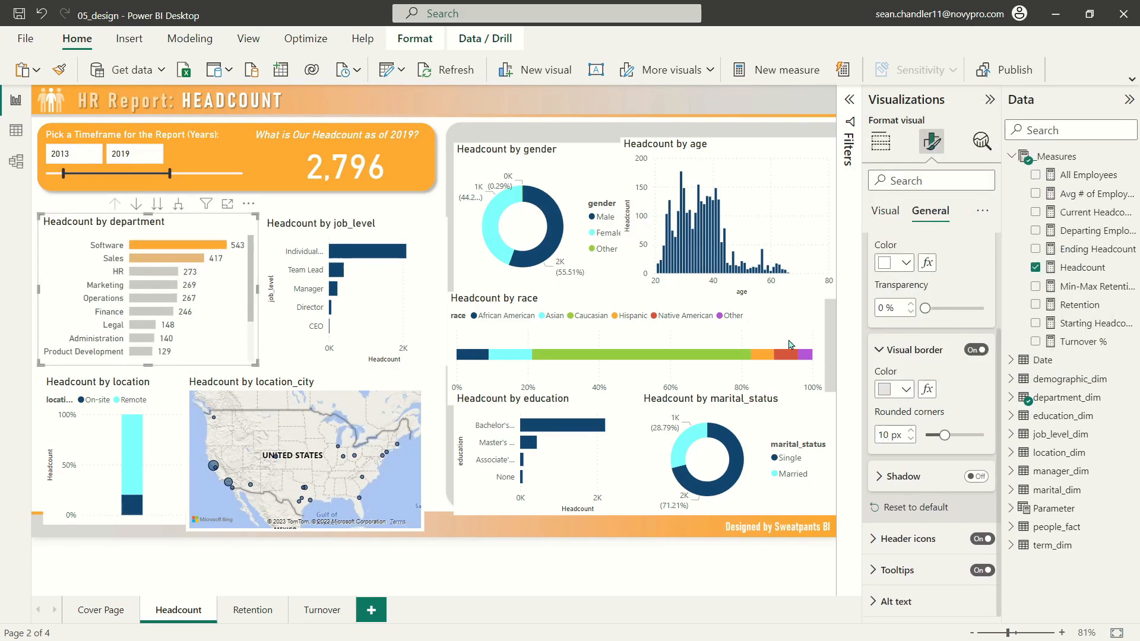
left_click(47, 205)
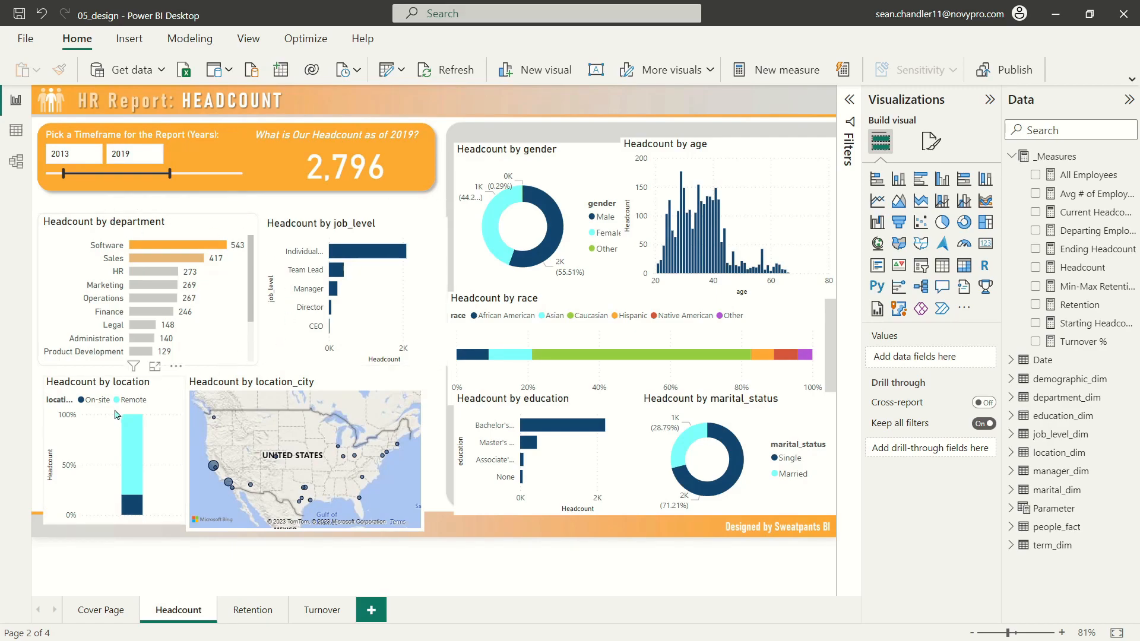
Retitle the Headcount by department chart "Which Departments Have the Most Employees?" and make the title size 13 italic.
left_click(148, 225)
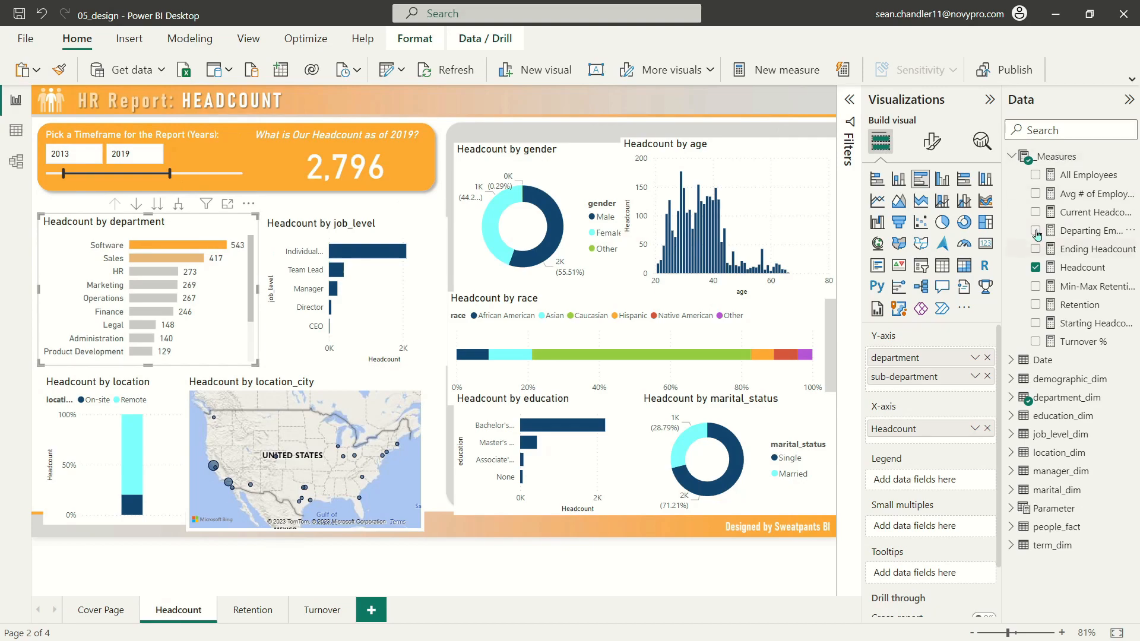
left_click(932, 142)
left_click(930, 211)
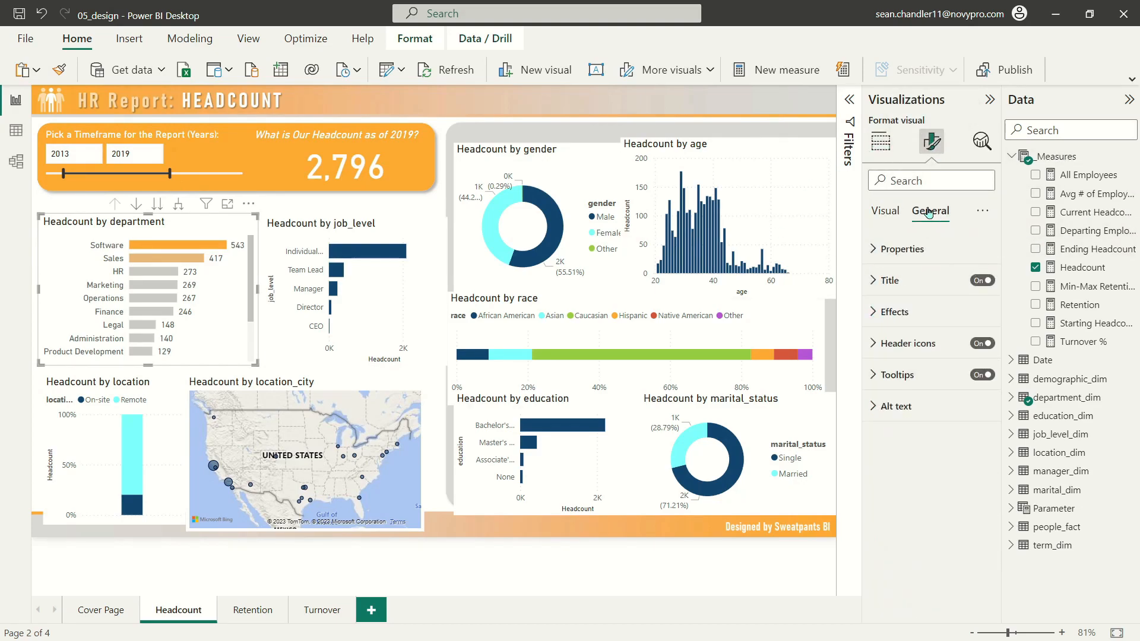
left_click(914, 280)
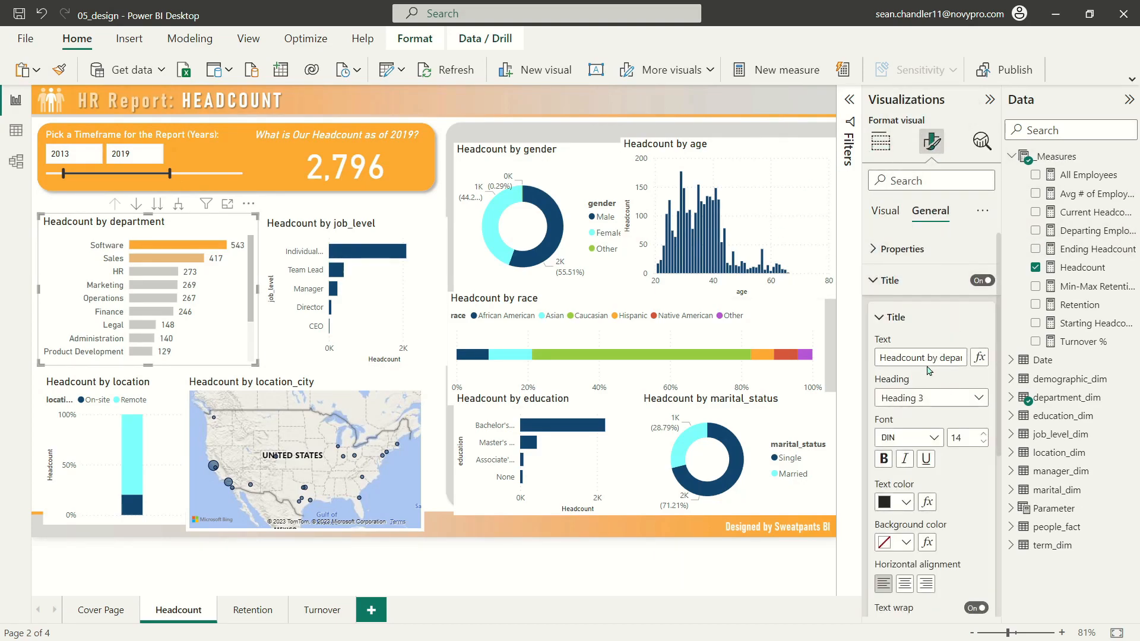
double_click(914, 357)
key("ctrl+a")
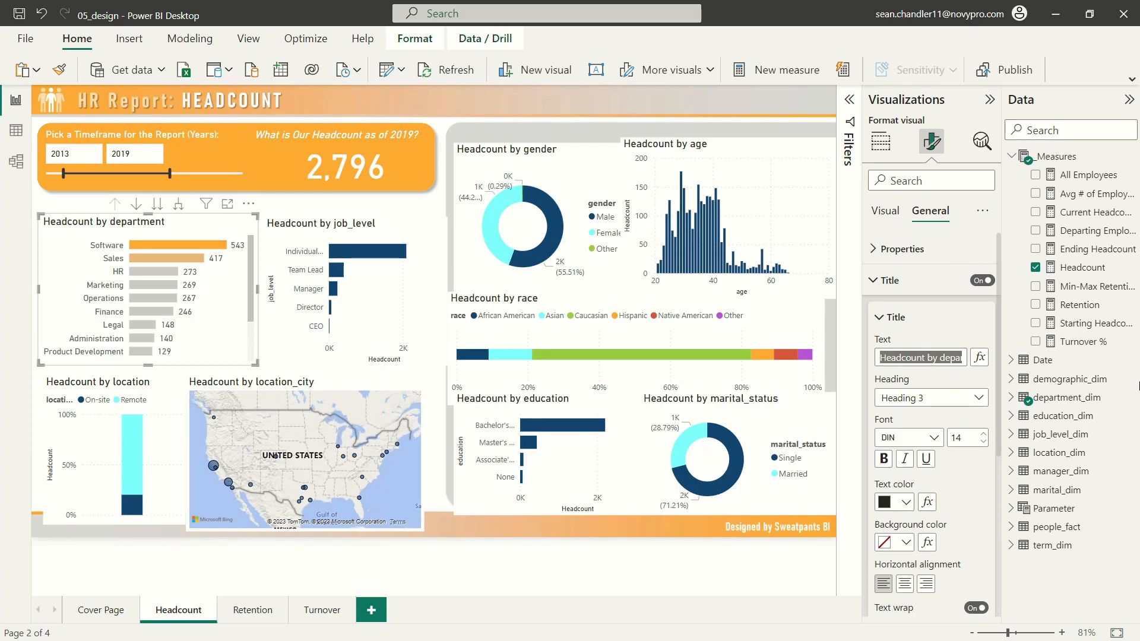
type("Which")
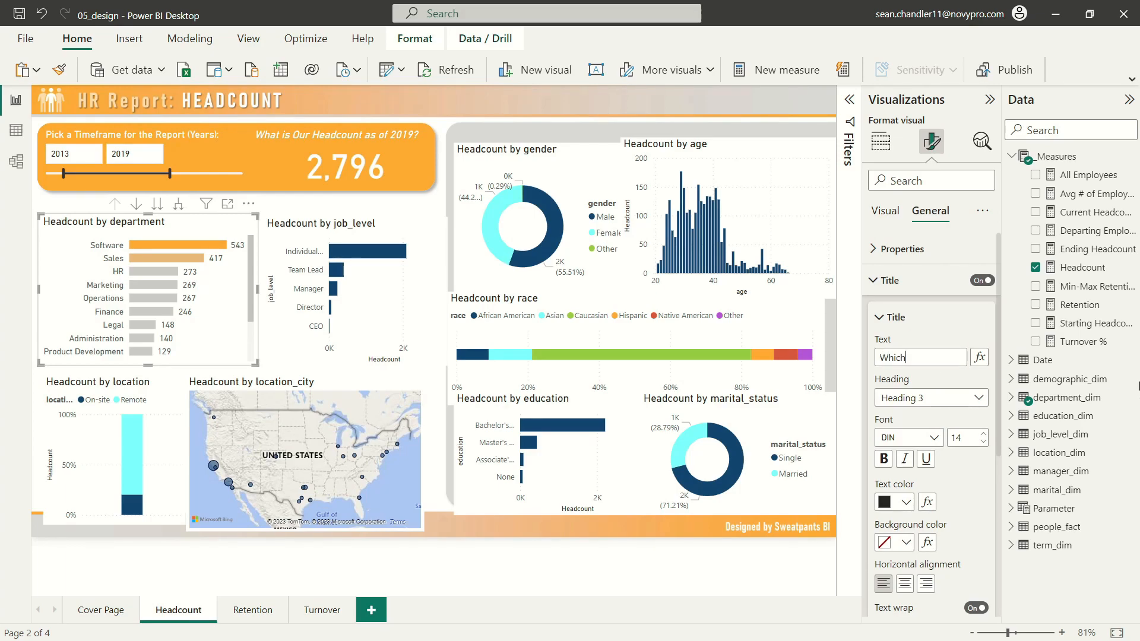
type(" Departments Have the Most Employees?")
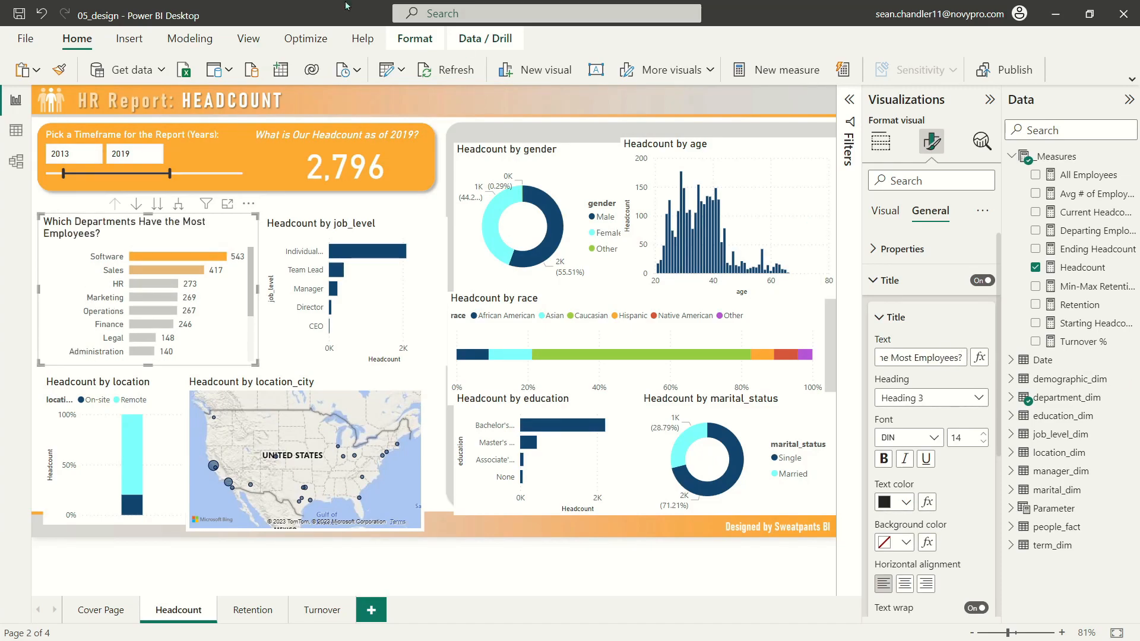
left_click(983, 444)
left_click(903, 461)
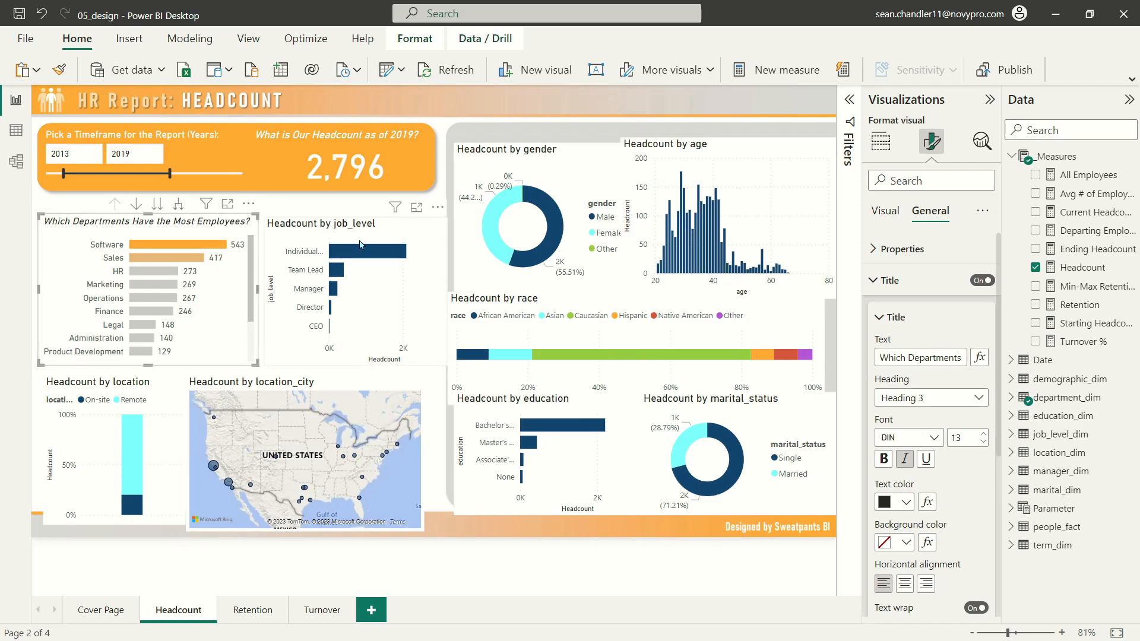
Copy the department chart's formatting onto the Headcount by job_level chart and narrow that chart, aligning its bottom edge with the department chart.
left_click(351, 242)
left_click(103, 220)
left_click(327, 230)
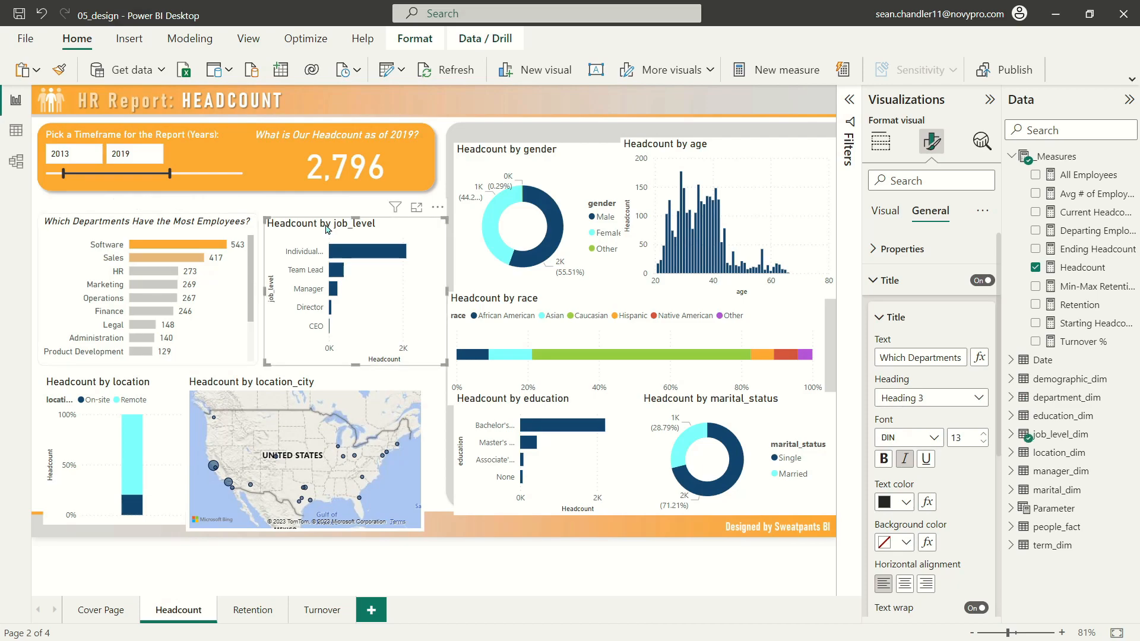
left_click(118, 225)
left_click(59, 69)
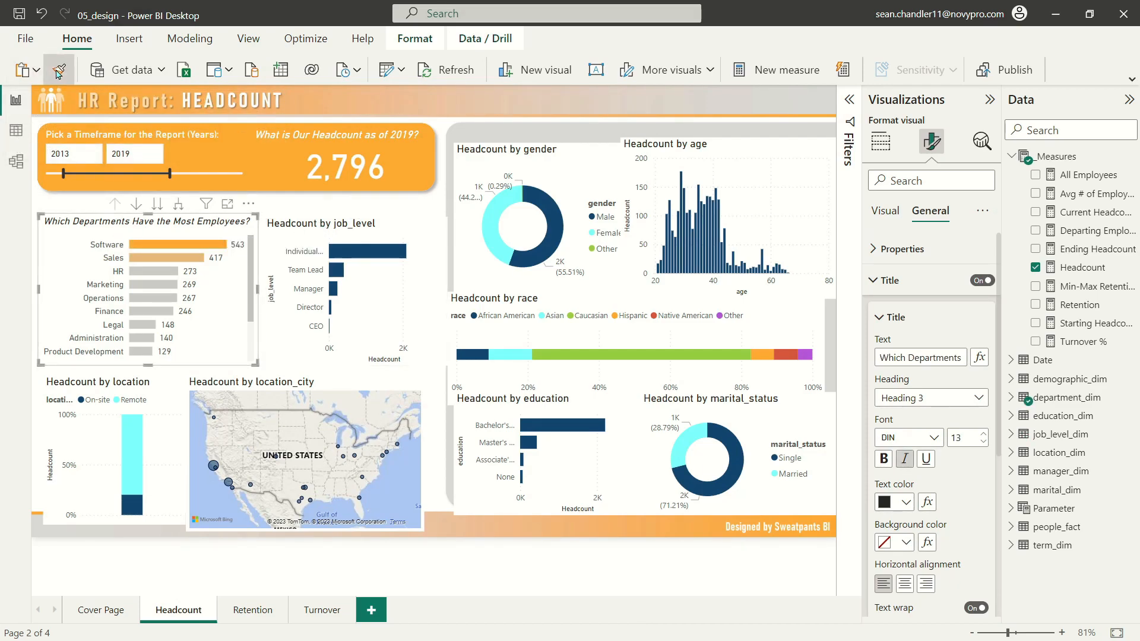
left_click(321, 226)
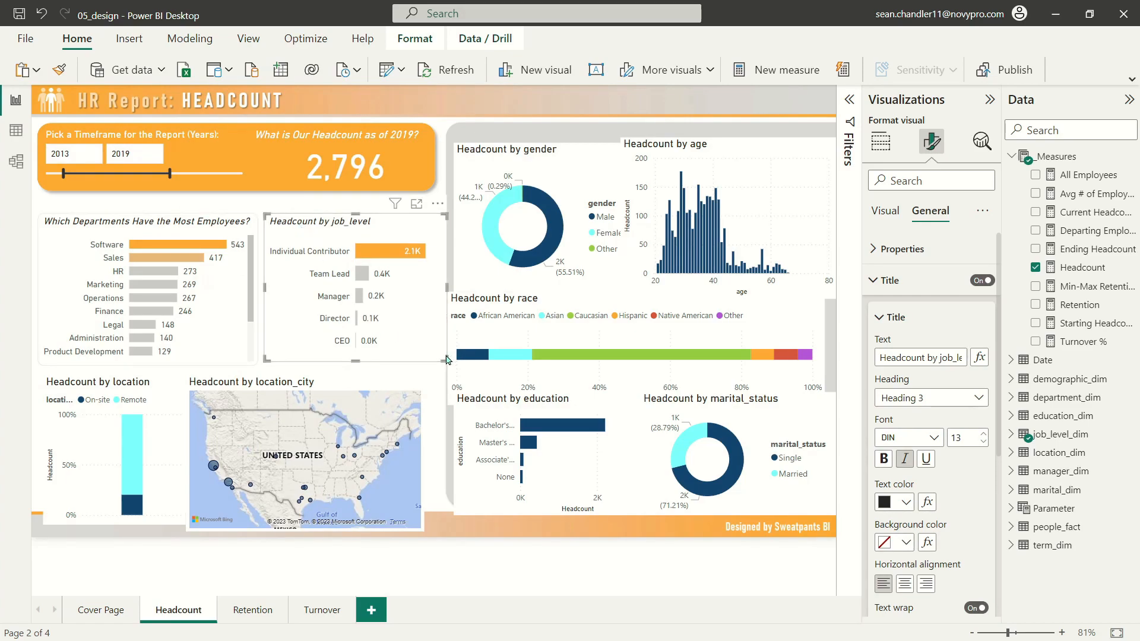
left_click_drag(446, 360, 431, 364)
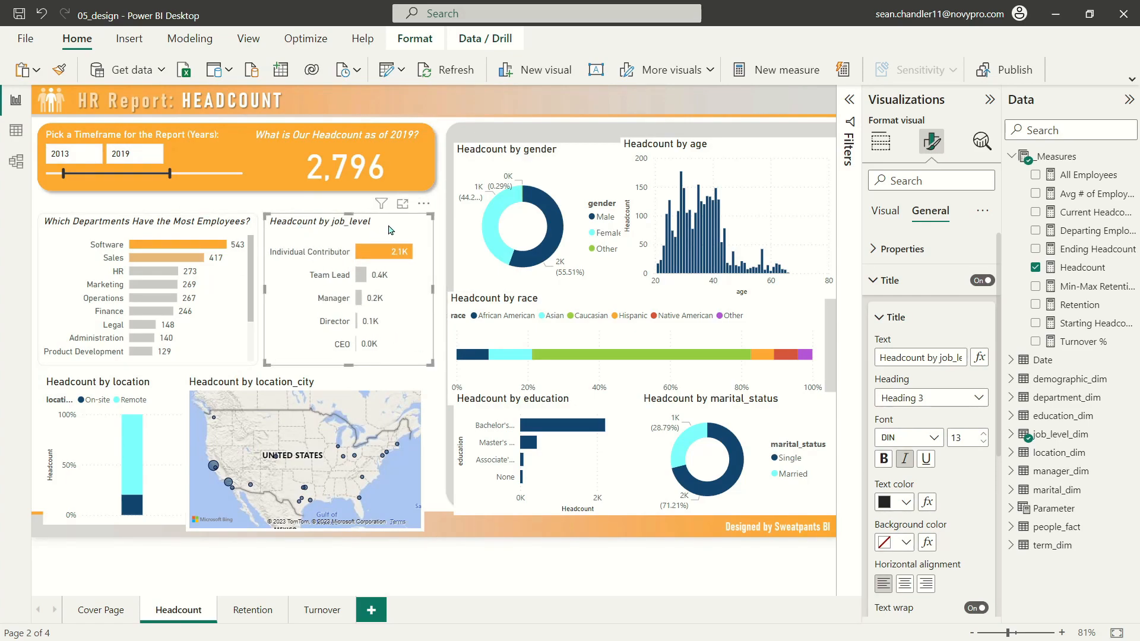
Set the display units of the job level chart's data labels to None.
left_click(104, 225)
left_click(321, 228)
left_click(917, 287)
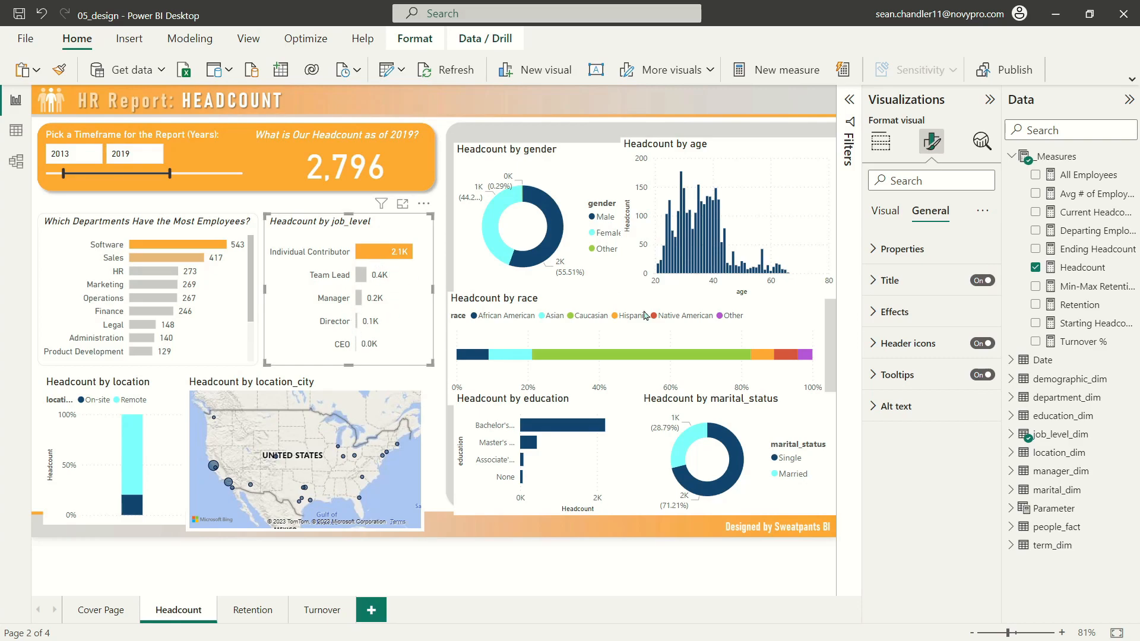
left_click(885, 210)
left_click(902, 466)
scroll(914, 460, "down", 3)
left_click(902, 501)
scroll(918, 461, "down", 2)
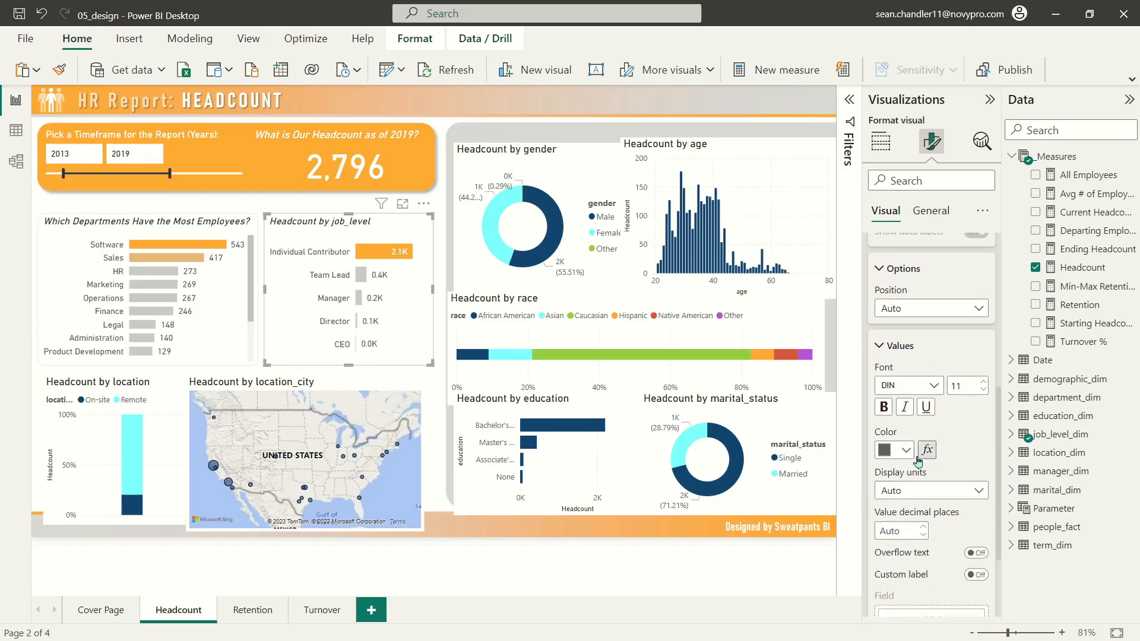
scroll(918, 461, "down", 1)
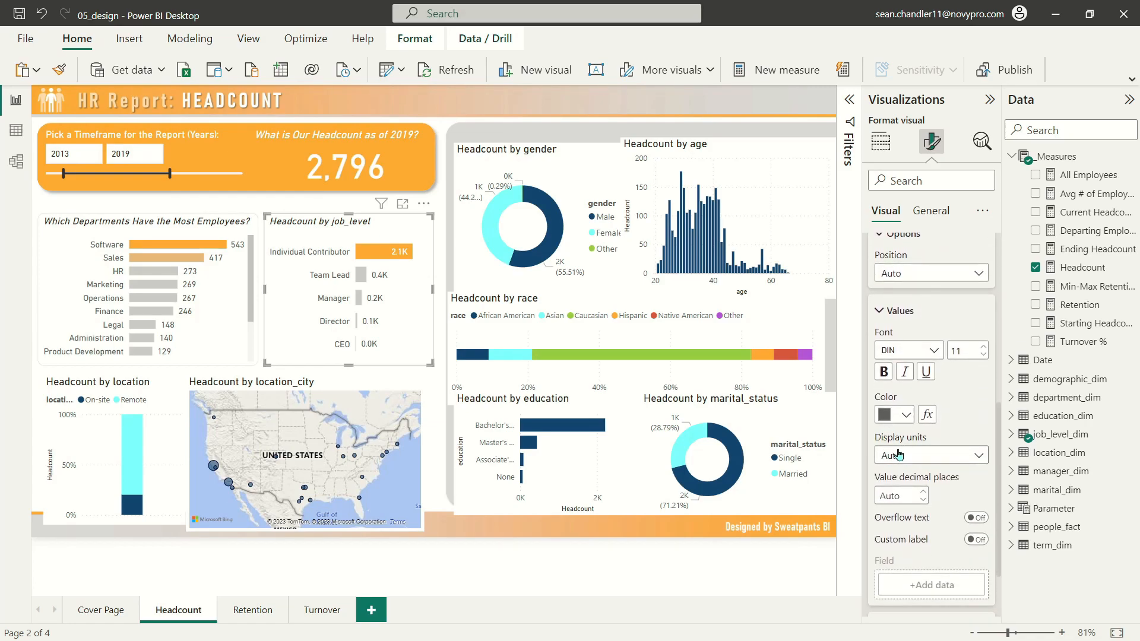
left_click(898, 454)
left_click(905, 486)
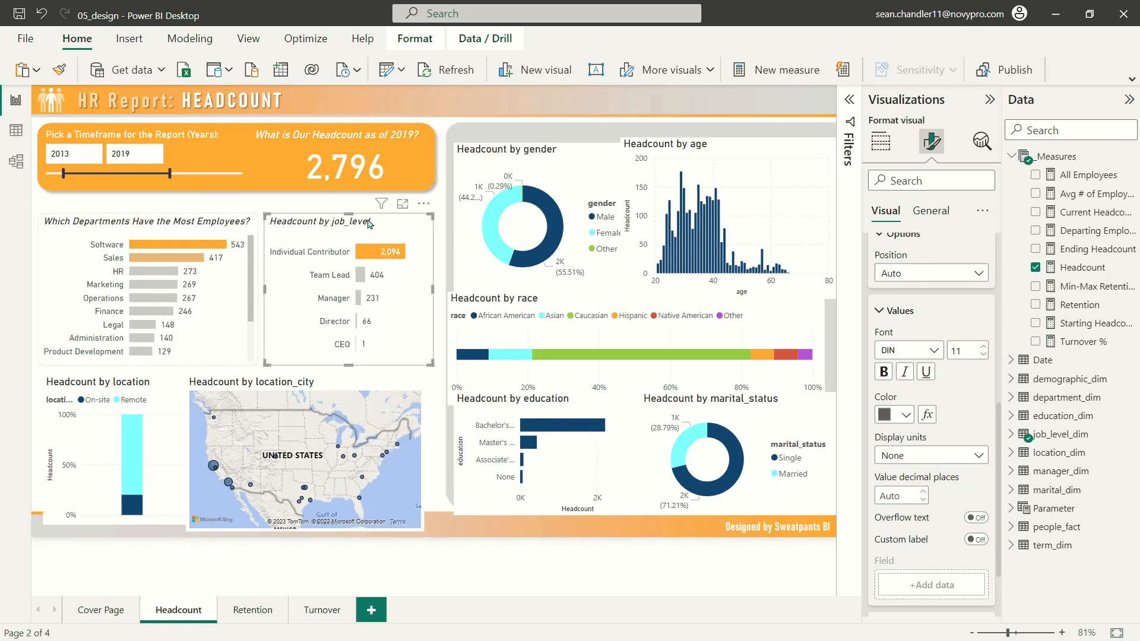
Retitle the job level chart "Headcount by Job Level" and adjust its side edges so the Individual Contributor label fits in full.
left_click(930, 210)
left_click(889, 280)
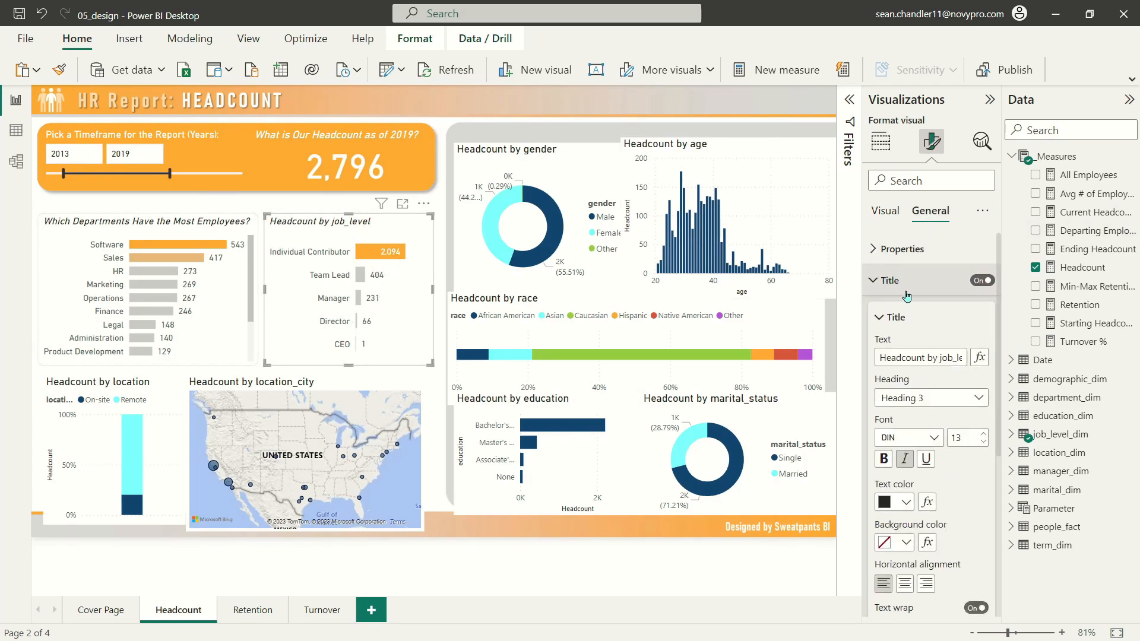
triple_click(927, 357)
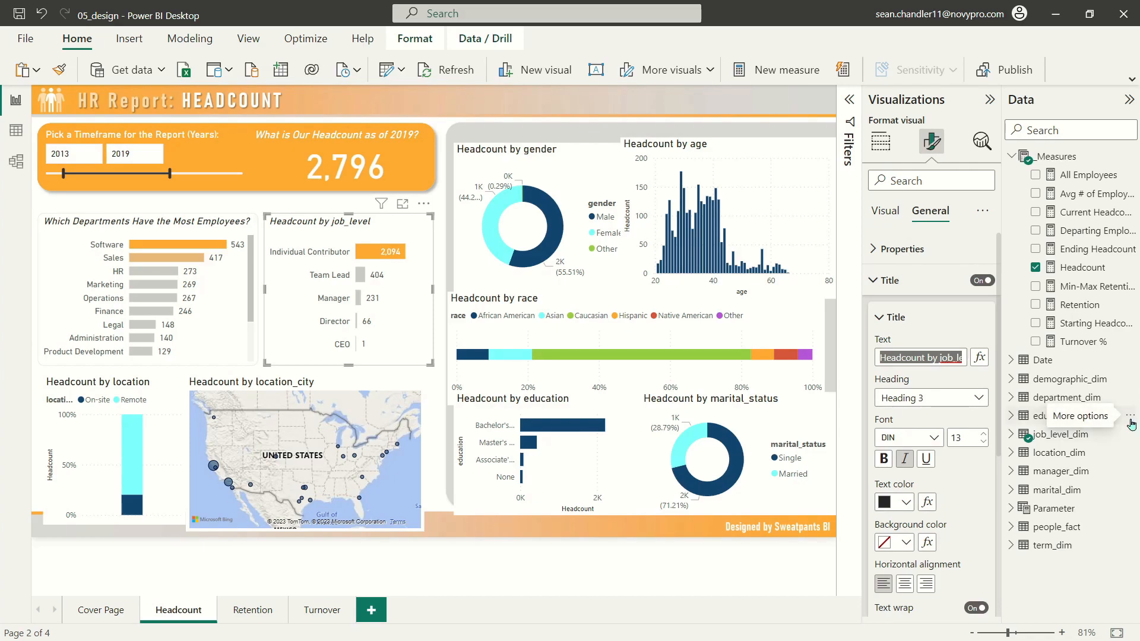
type("E")
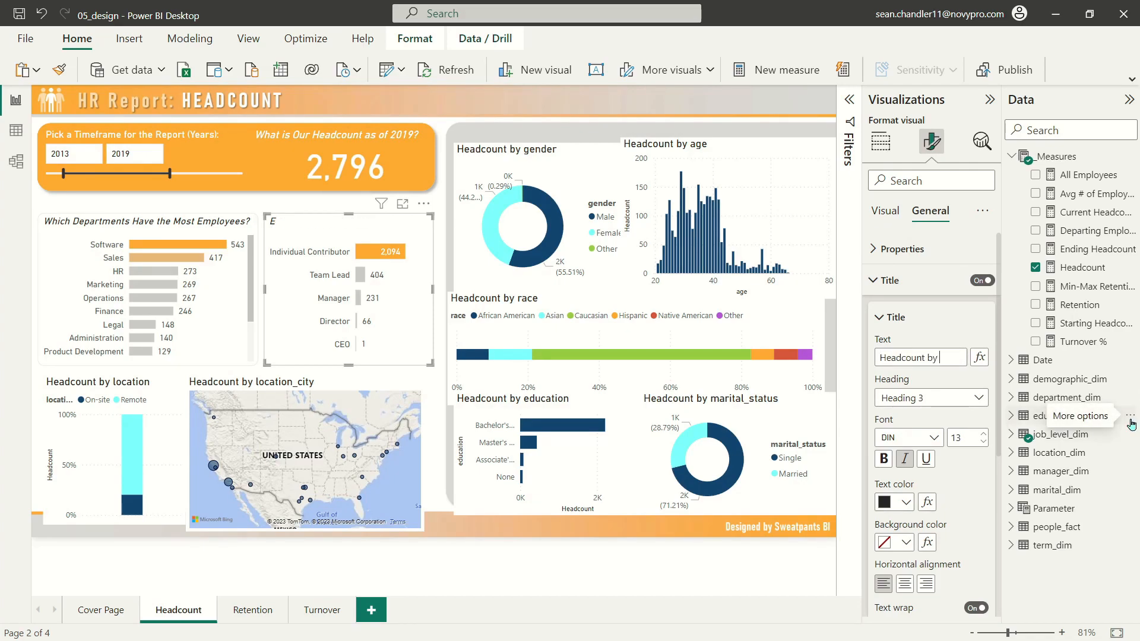
type("evel")
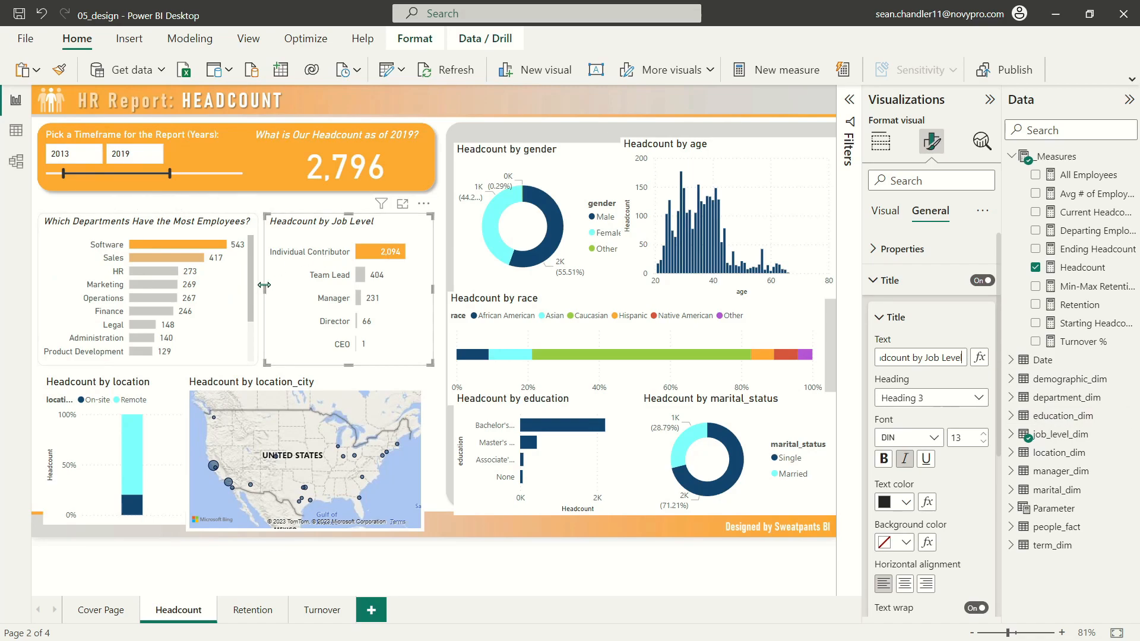
left_click_drag(266, 286, 266, 290)
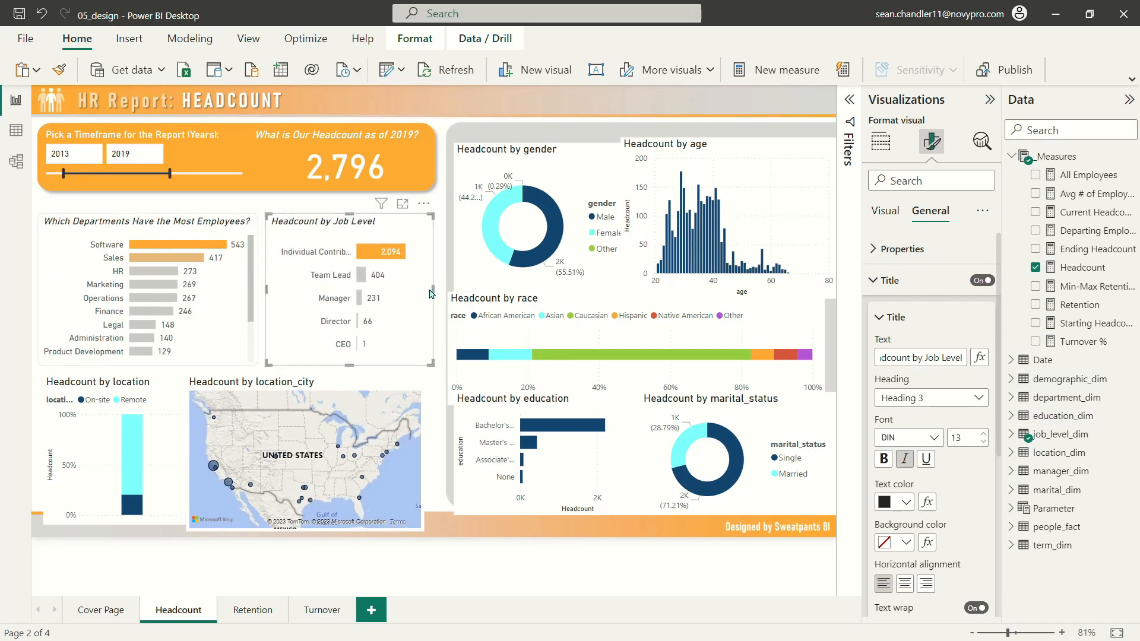
left_click_drag(434, 290, 440, 290)
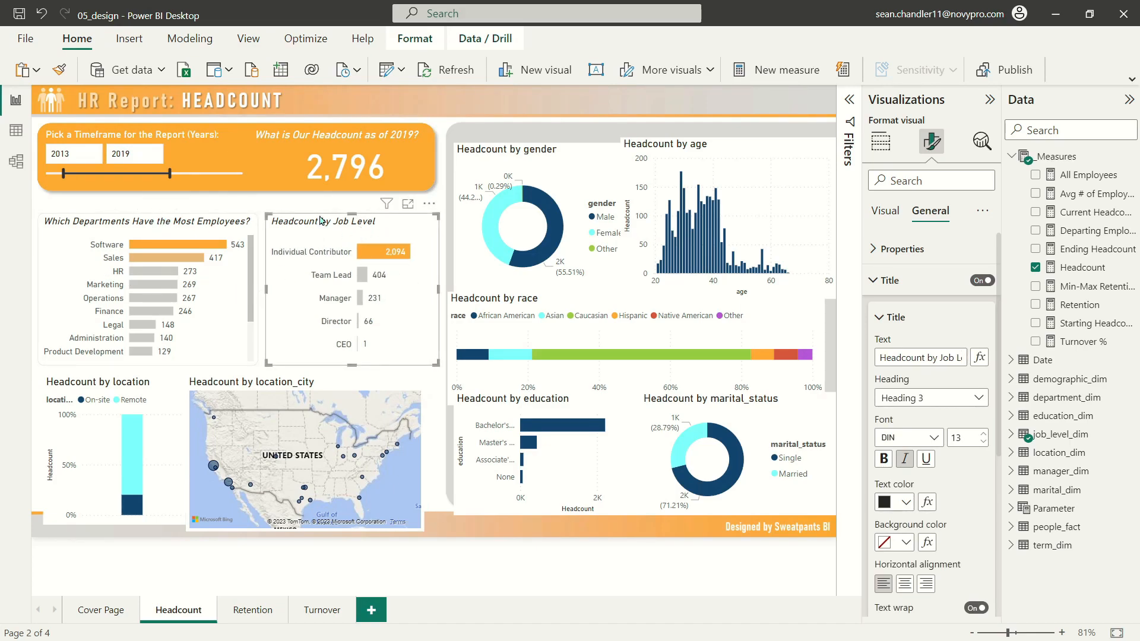
Copy the job level chart's formatting onto the Headcount by location chart, then shorten it and align its left edge with the department chart.
left_click(60, 71)
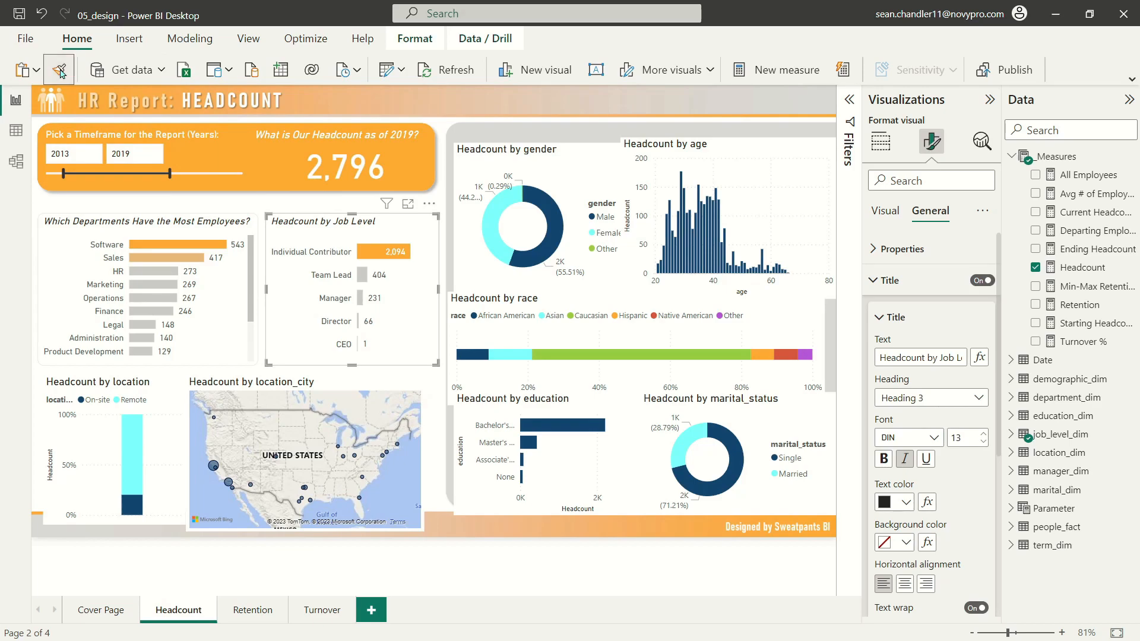
left_click(111, 385)
left_click_drag(181, 522, 184, 506)
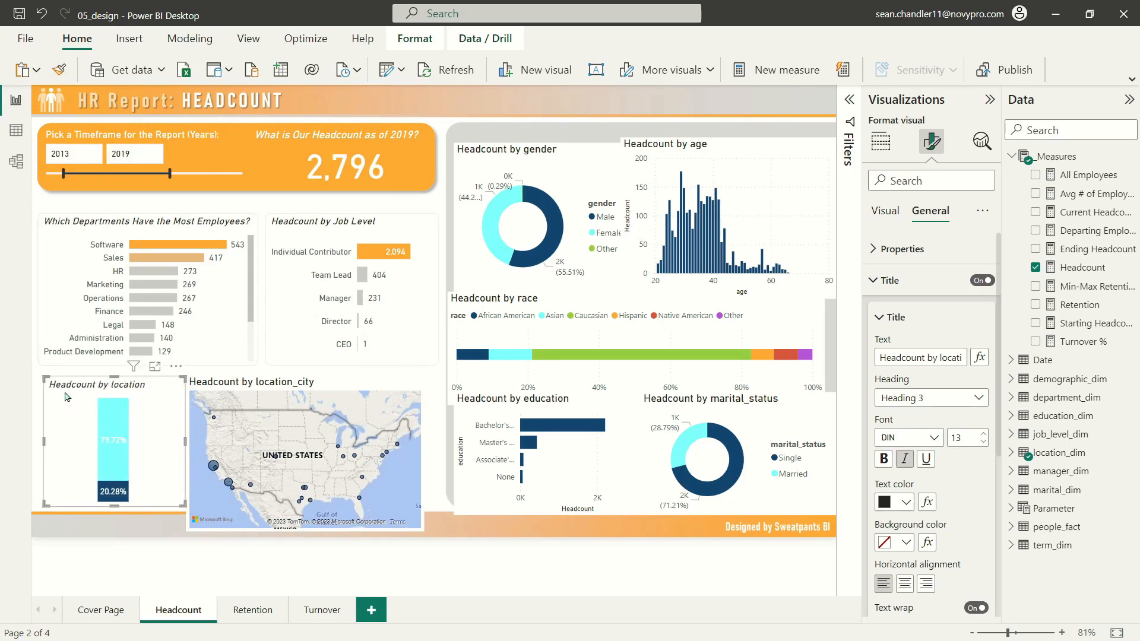
left_click_drag(44, 378, 38, 377)
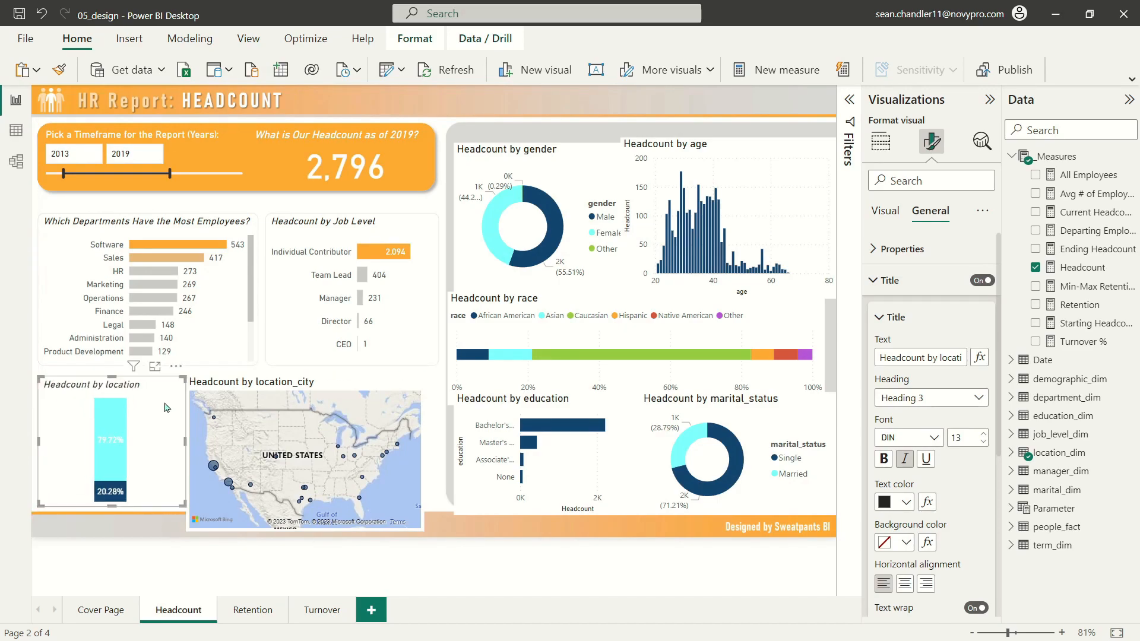
key("Up")
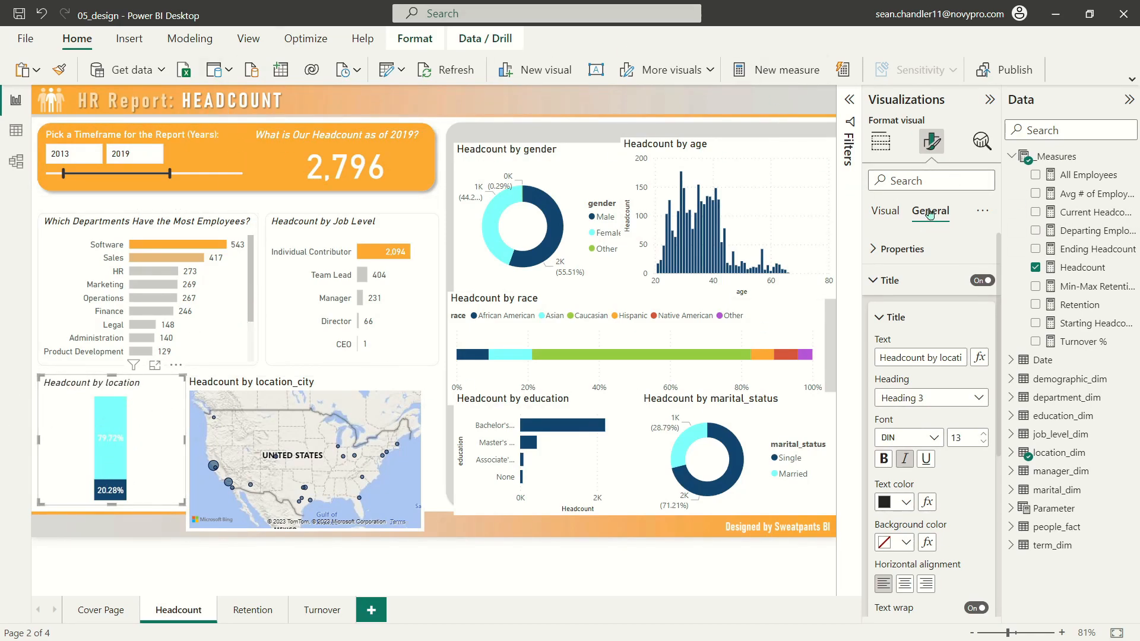
Retitle the Headcount by location chart "... by Location".
left_click_drag(881, 357, 963, 357)
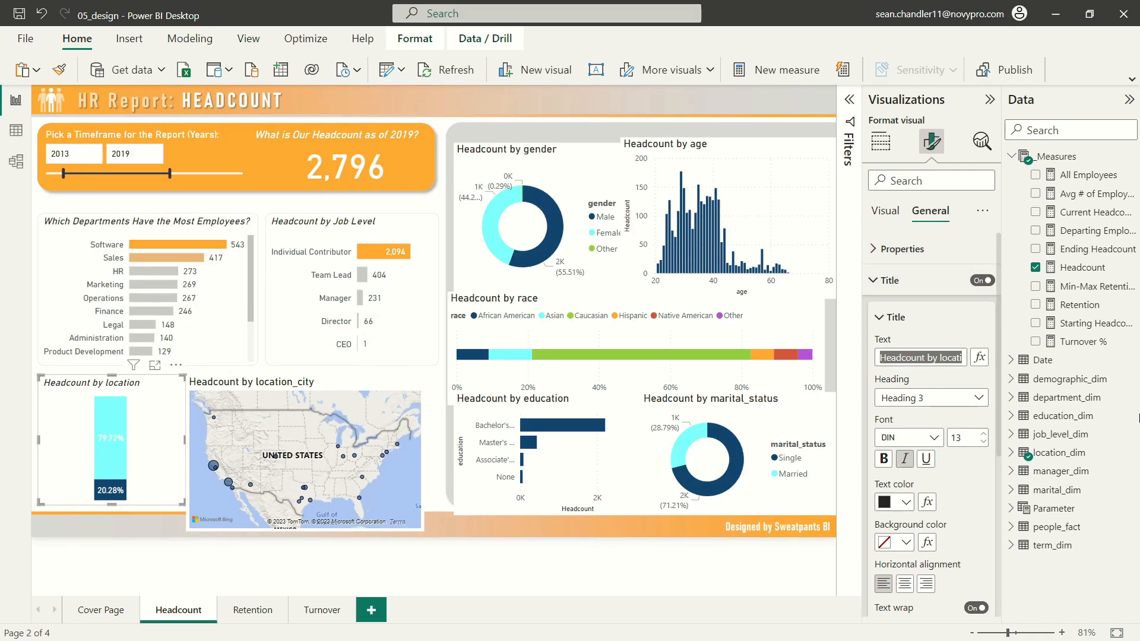
key("BackSpace")
type("...")
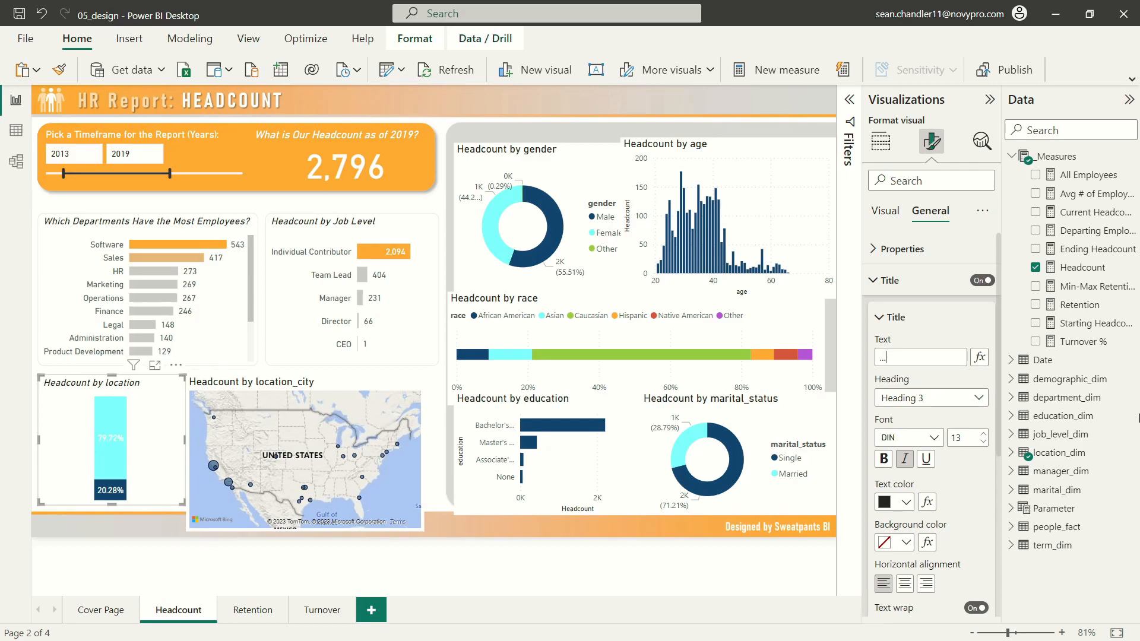
type(" by Location")
Turn on the location chart's legend and hide the legend title.
left_click(885, 211)
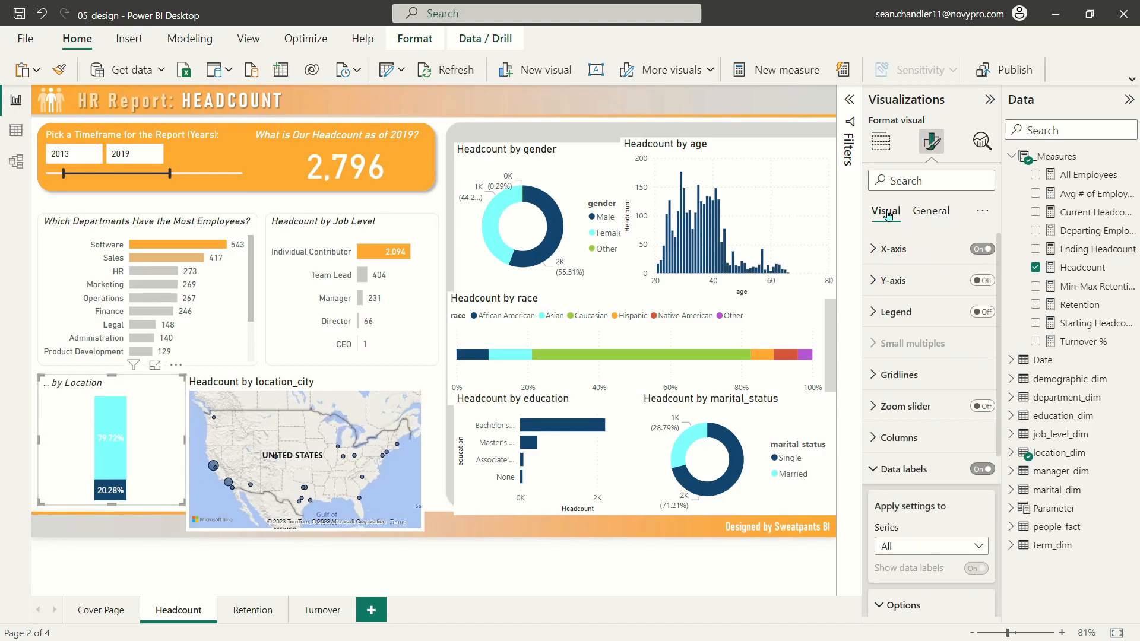
left_click(981, 312)
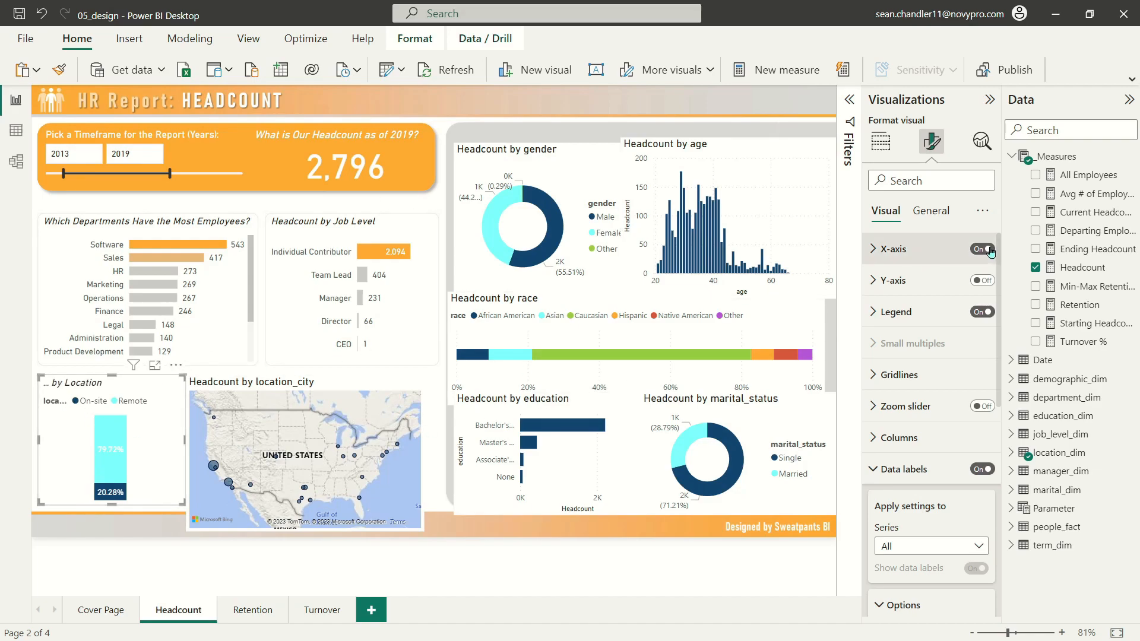
left_click(882, 311)
left_click(976, 464)
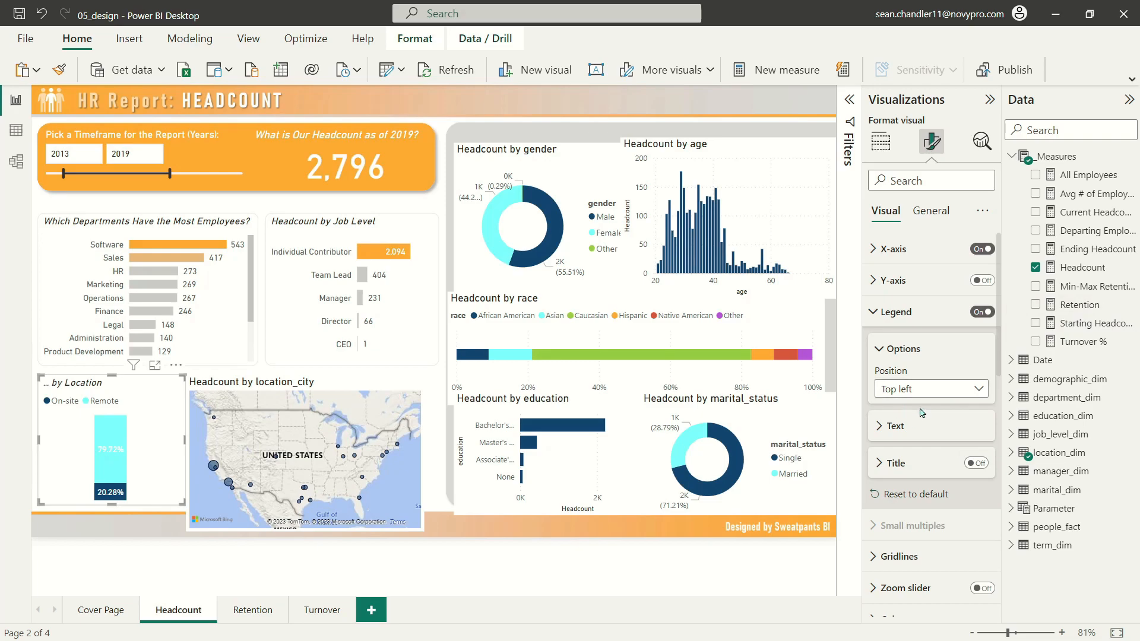
Position the location chart's legend at Top left stacked and widen the chart slightly so the Remote entry fits.
left_click(917, 390)
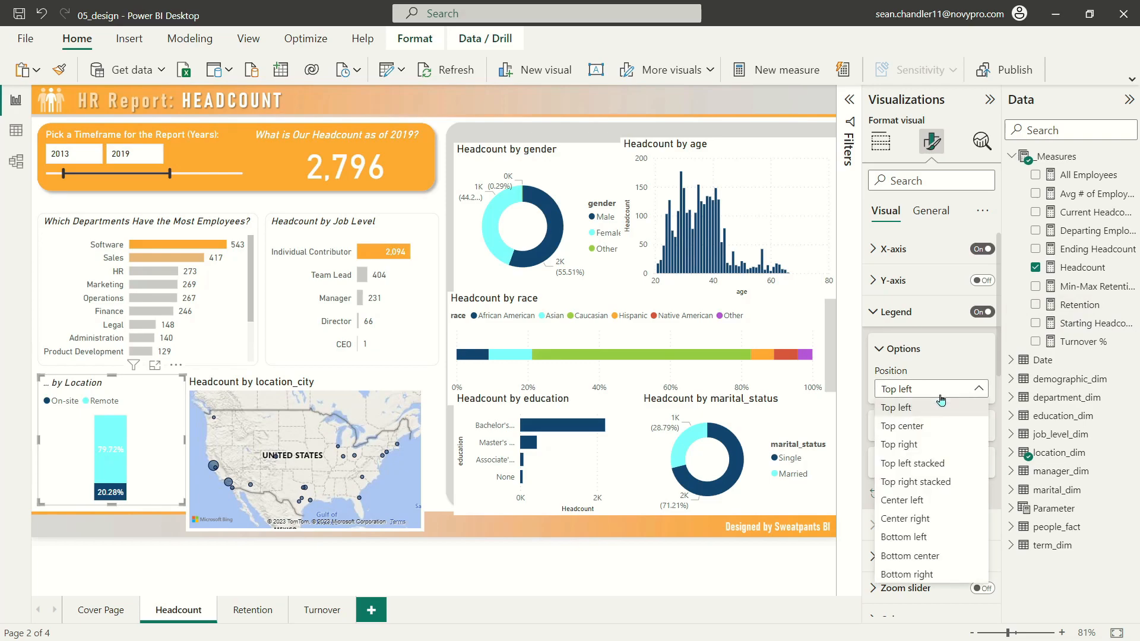
left_click(930, 465)
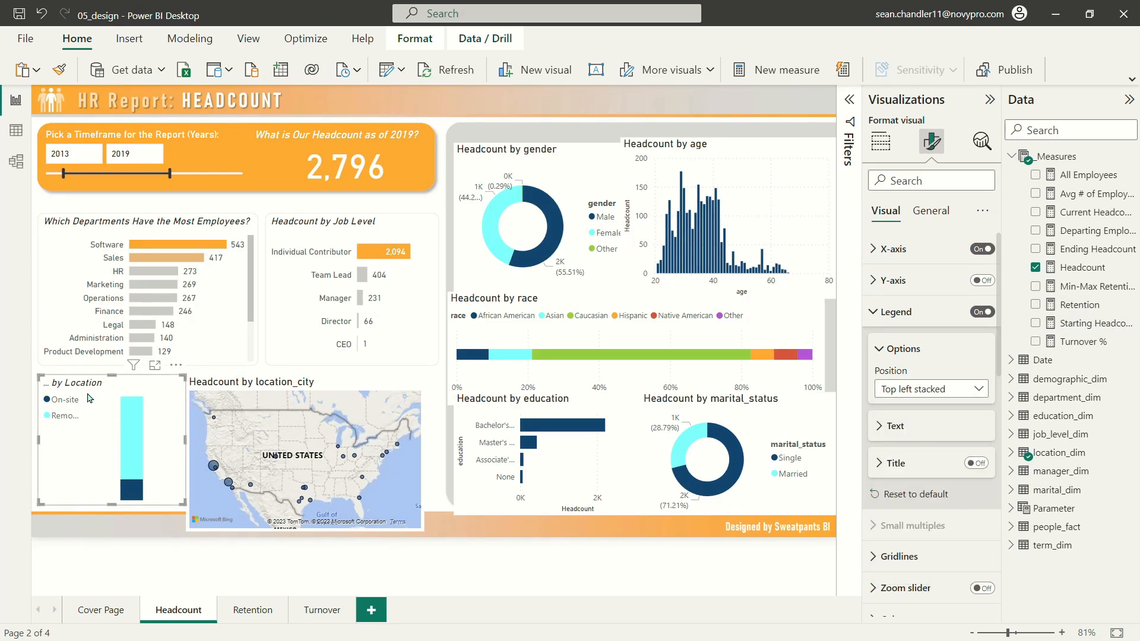
left_click_drag(184, 440, 191, 440)
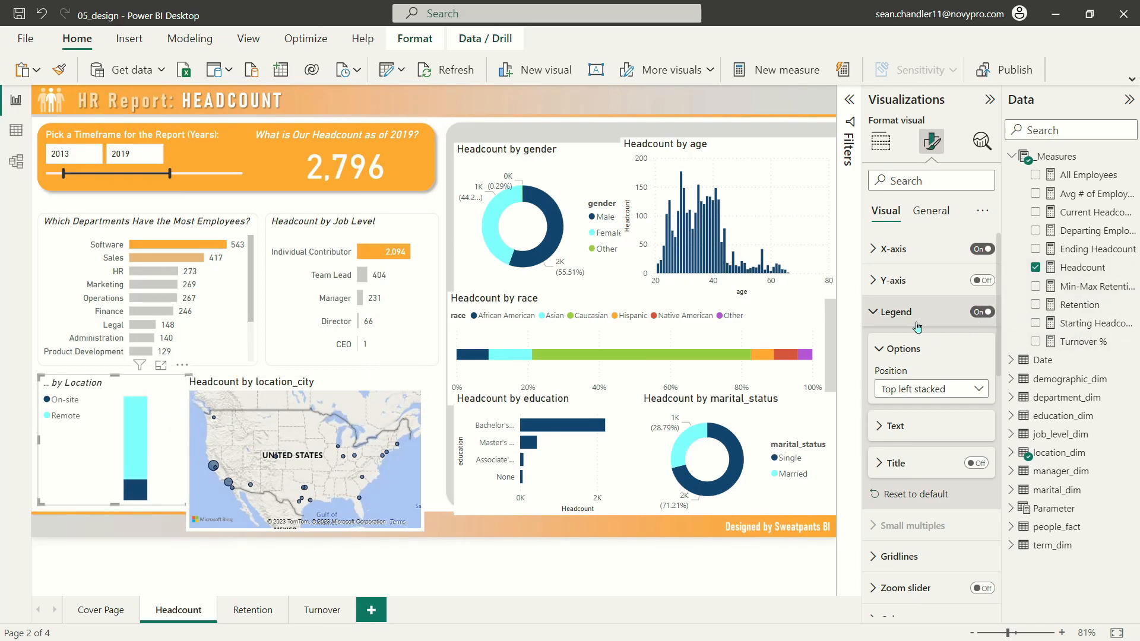
left_click(896, 312)
Set the location chart's data label values to 0 decimal places.
left_click(903, 469)
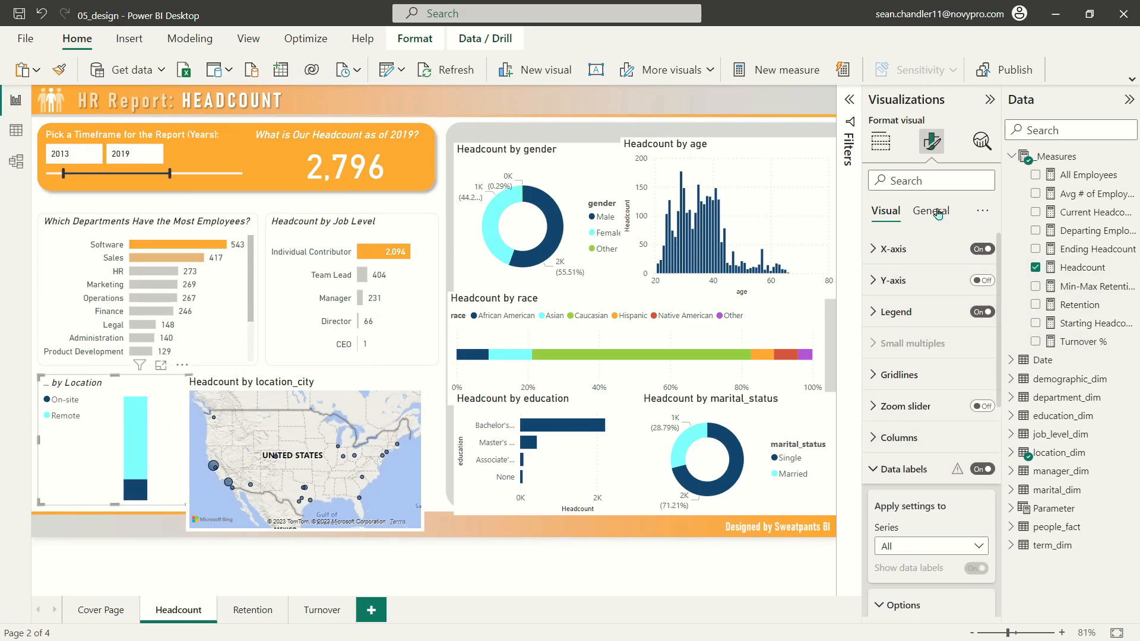
scroll(926, 475, "down", 4)
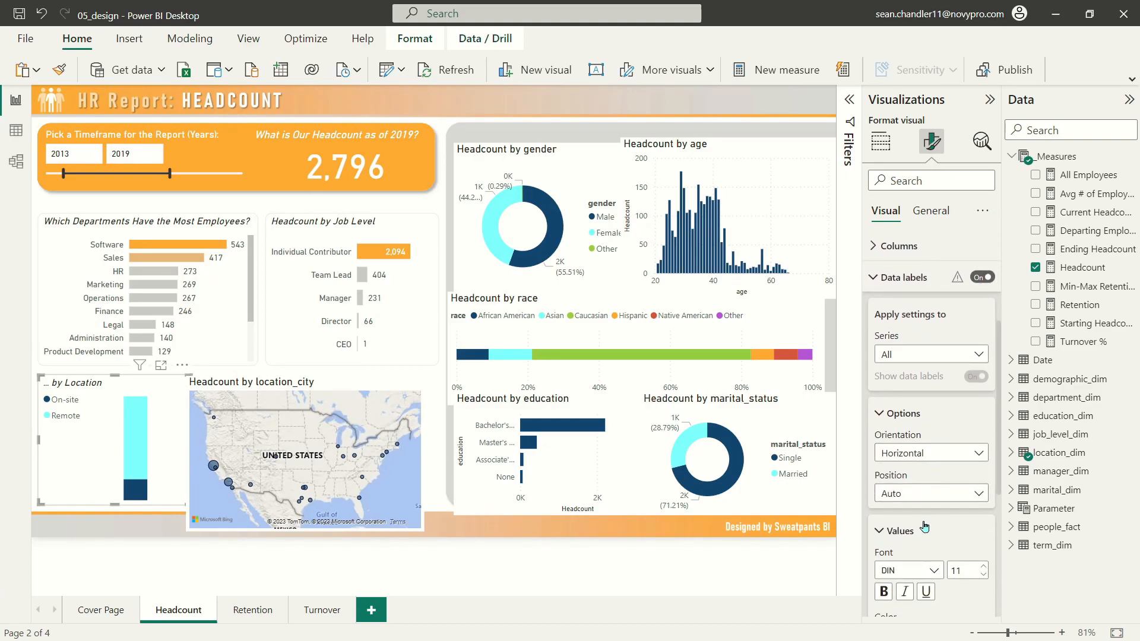
scroll(924, 526, "down", 4)
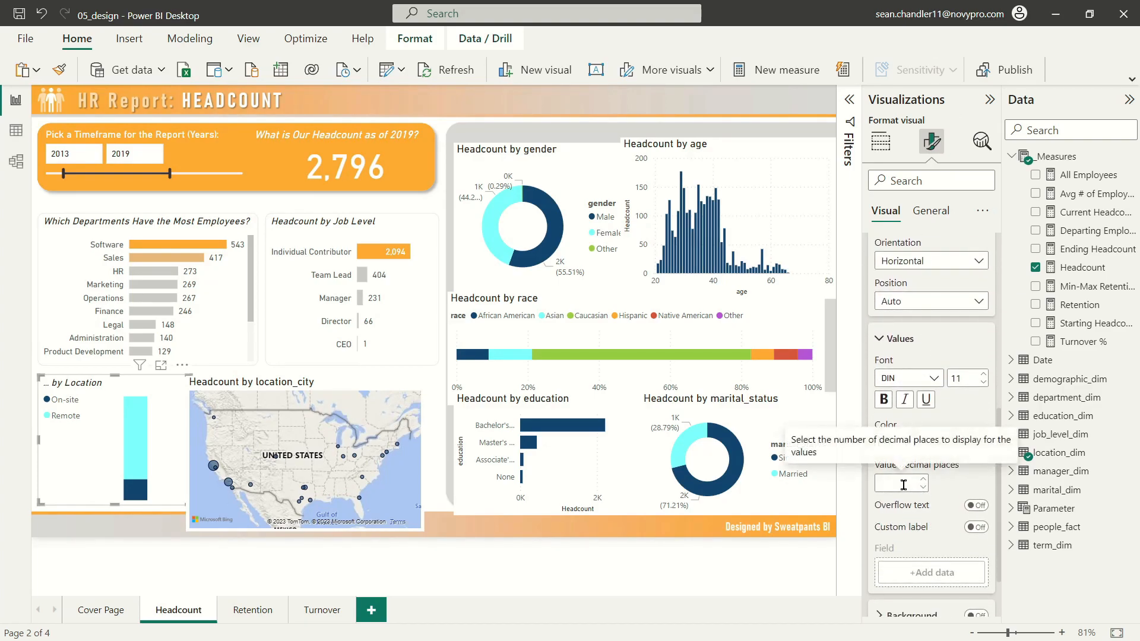
type("0")
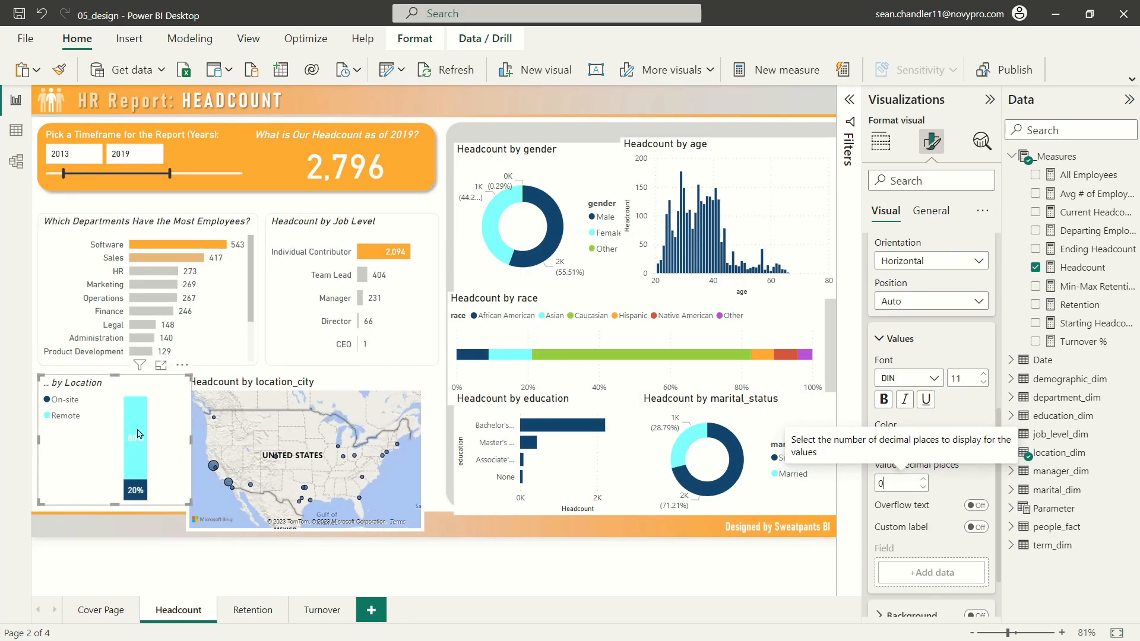
mouse_move(137, 434)
mouse_move(137, 455)
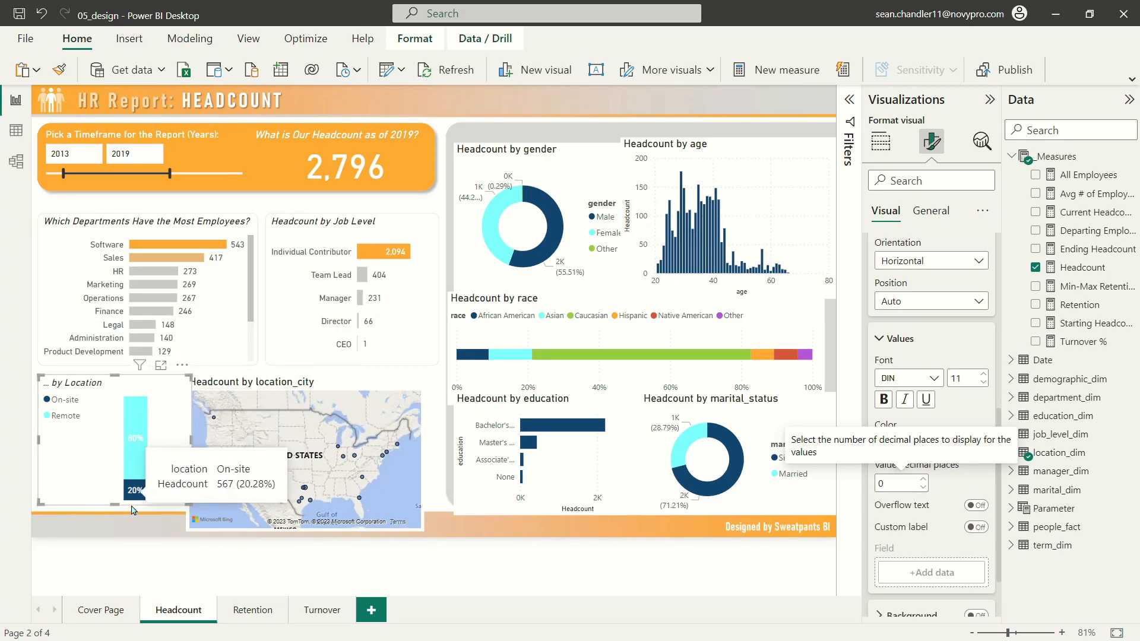
Try 2 decimal places on the location chart's data labels and return the setting to 0.
double_click(877, 485)
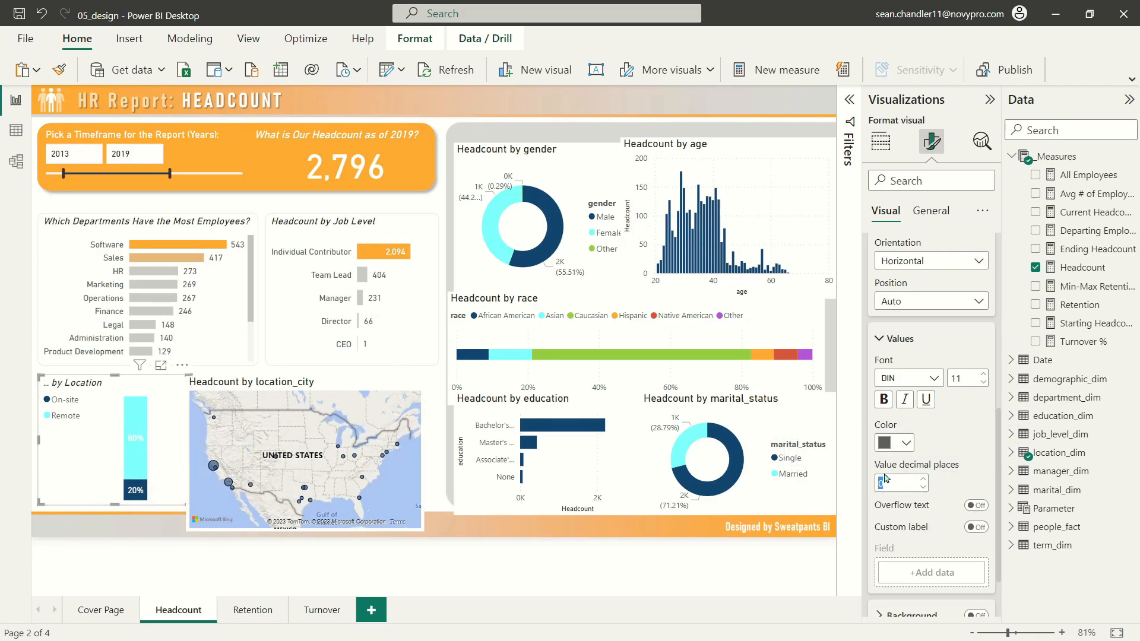
type("2")
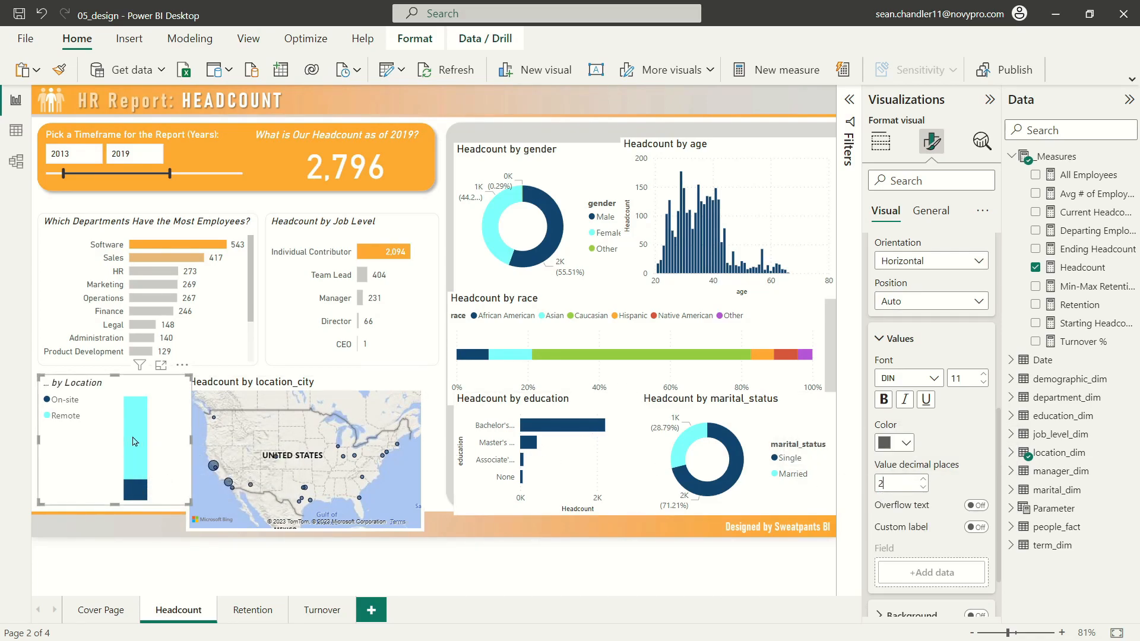
mouse_move(134, 441)
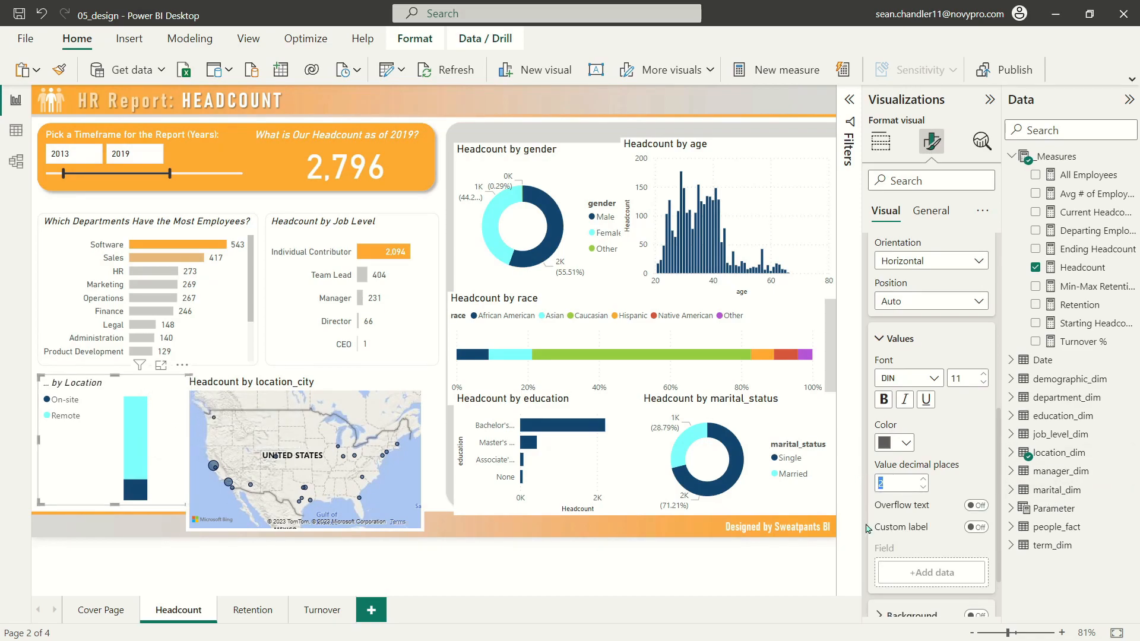
type("0")
left_click(898, 339)
left_click(894, 255)
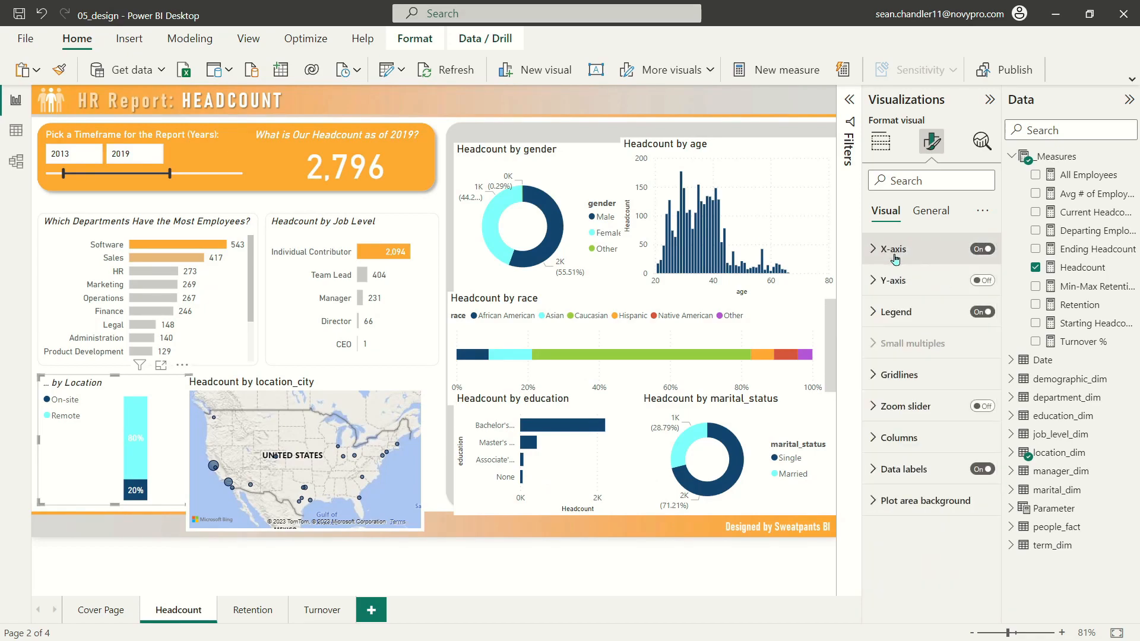
Color the location chart's Remote segment orange and its On-site segment light gray.
left_click(897, 438)
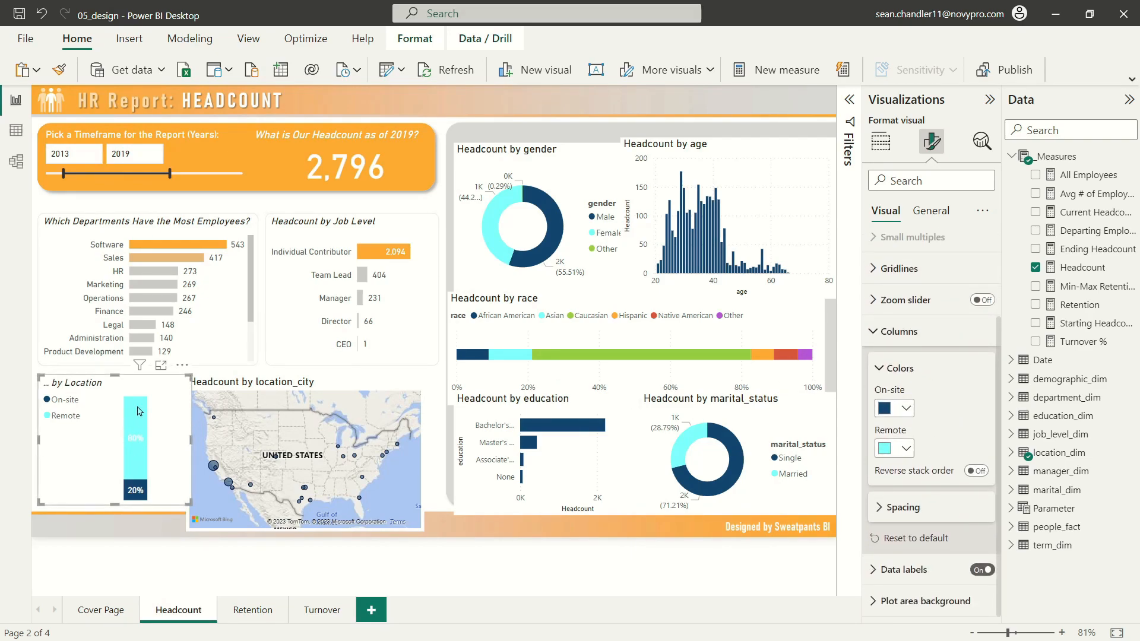
left_click(895, 449)
left_click(1000, 206)
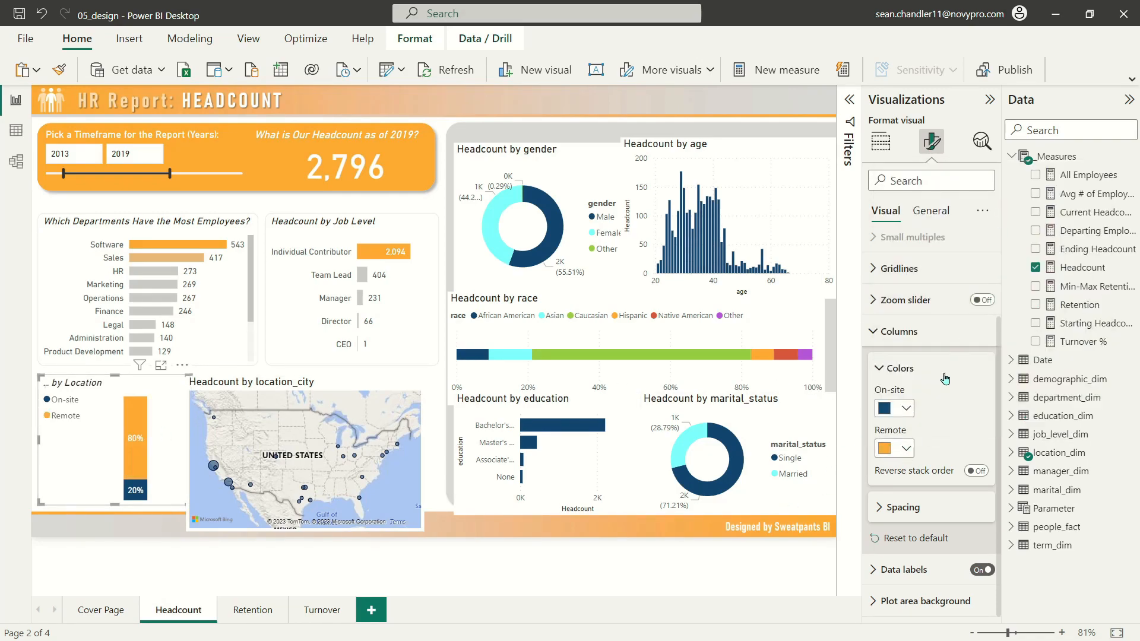
left_click(896, 408)
left_click(894, 242)
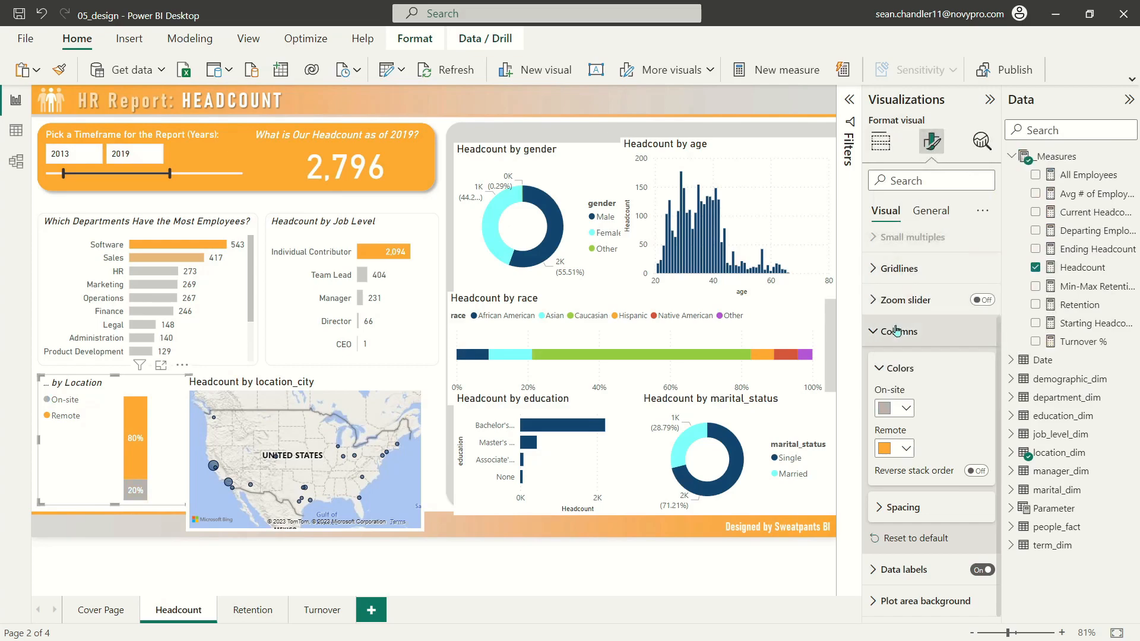
left_click(890, 408)
left_click(896, 224)
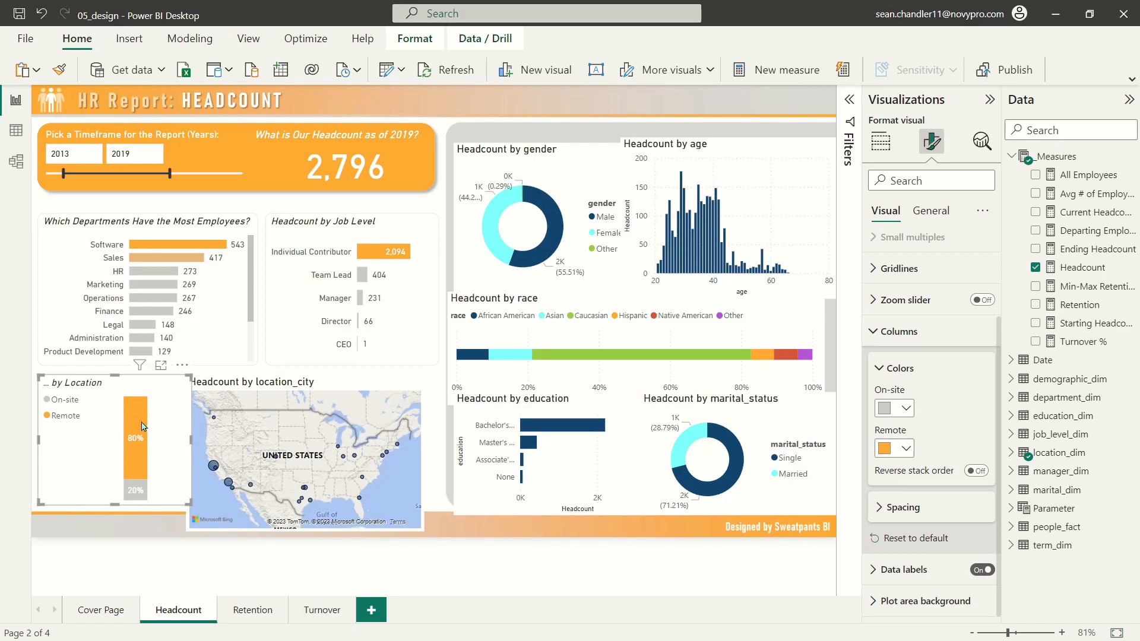
mouse_move(140, 436)
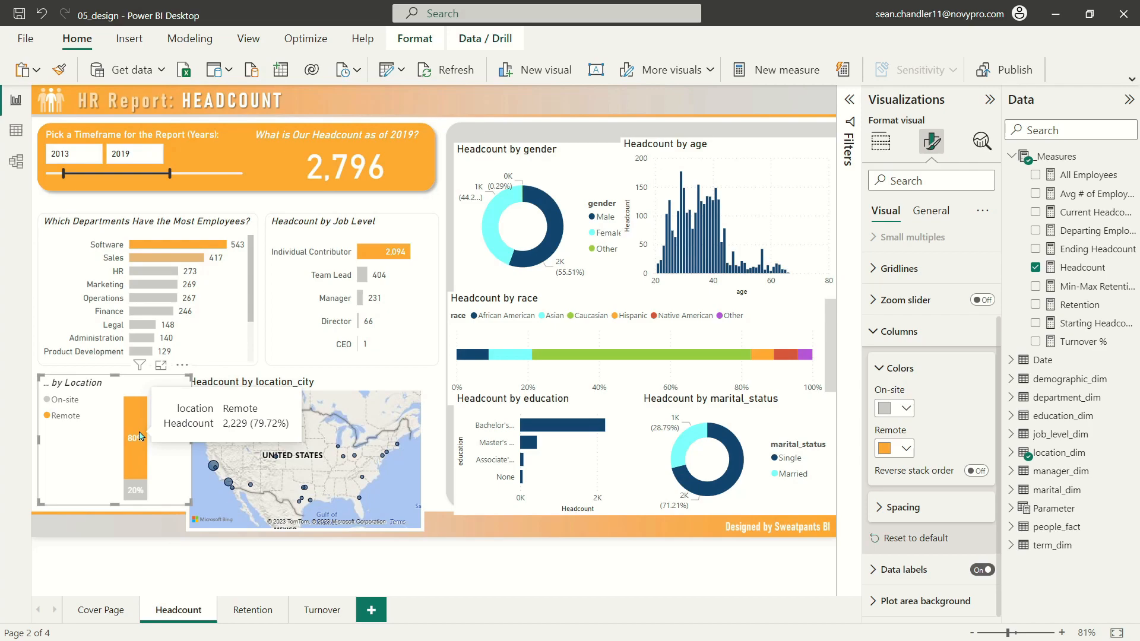
Shift the location_city map away from the location chart and resize it to match that chart's bottom edge and the job level chart's right edge.
mouse_move(259, 382)
left_mouse_down()
mouse_move(278, 377)
mouse_move(268, 381)
left_mouse_up()
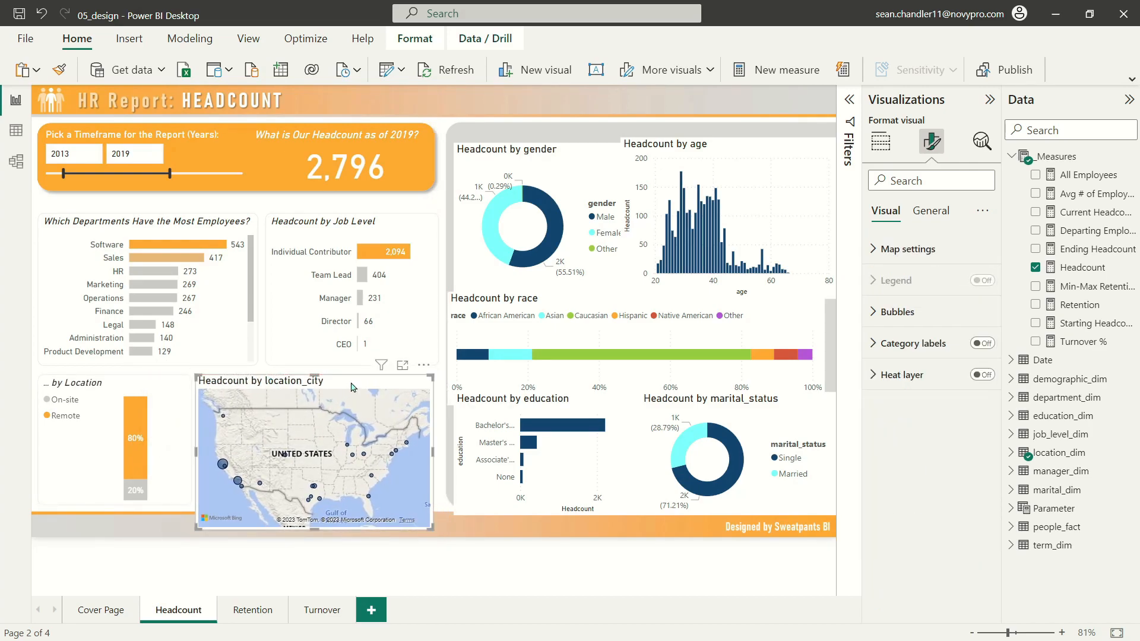
key("Right")
key("Right")
key("Right")
key("Right")
key("Right")
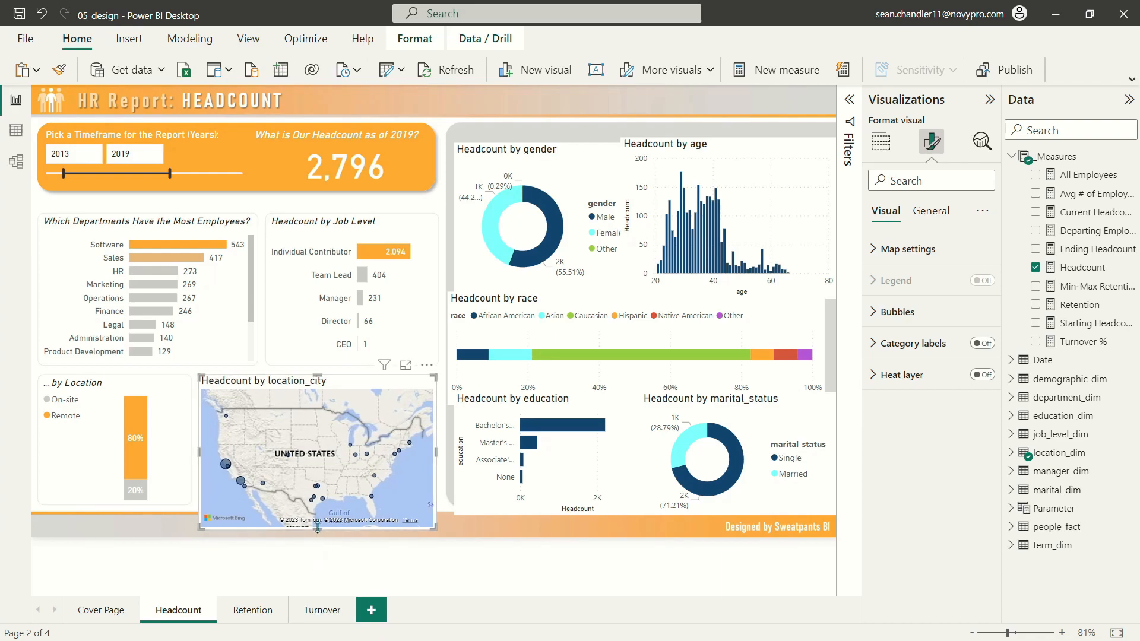
left_click_drag(318, 527, 317, 503)
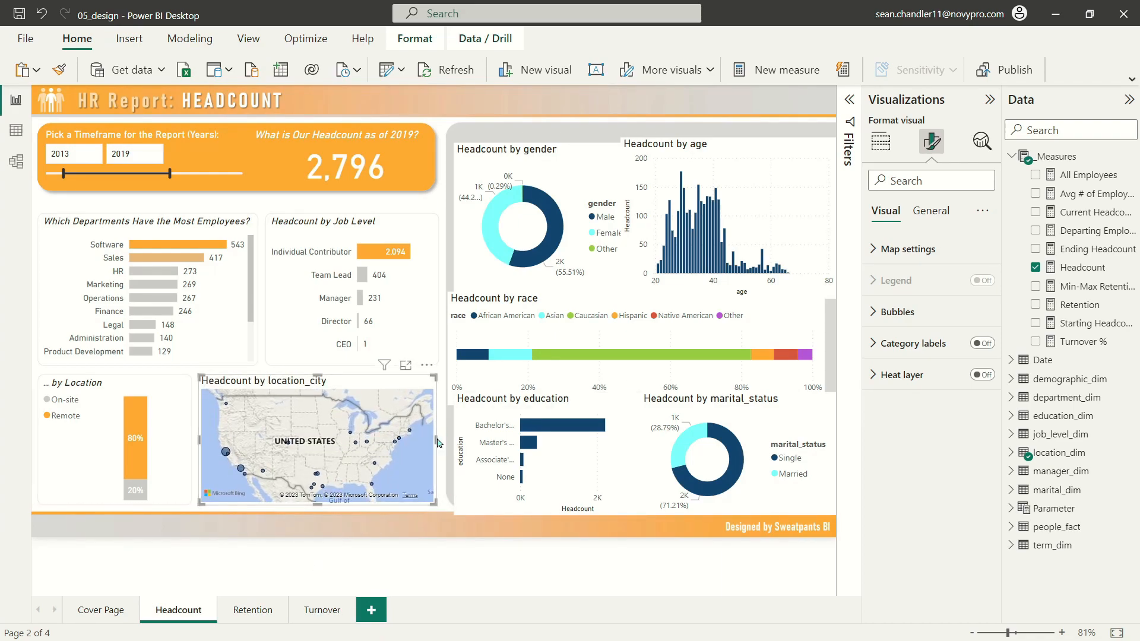
left_click_drag(436, 439, 440, 438)
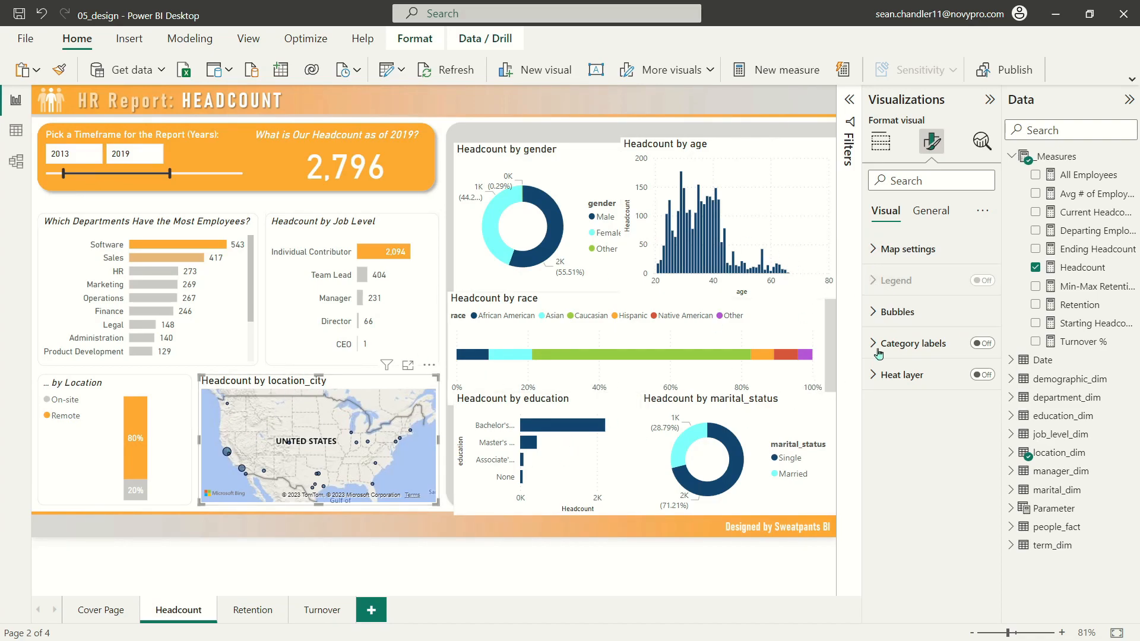
Open the title settings of the location_city map.
left_click(930, 210)
left_click(890, 281)
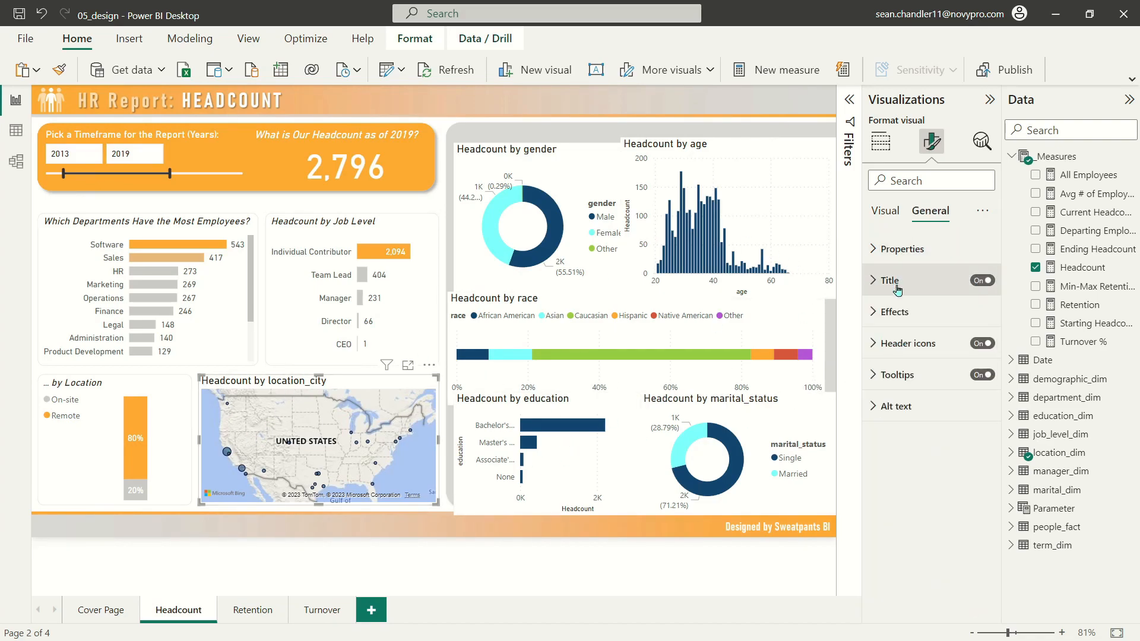
Turn off the city map's background and give it a light gray visual border with 10 px rounded corners.
left_click(892, 312)
left_click(975, 475)
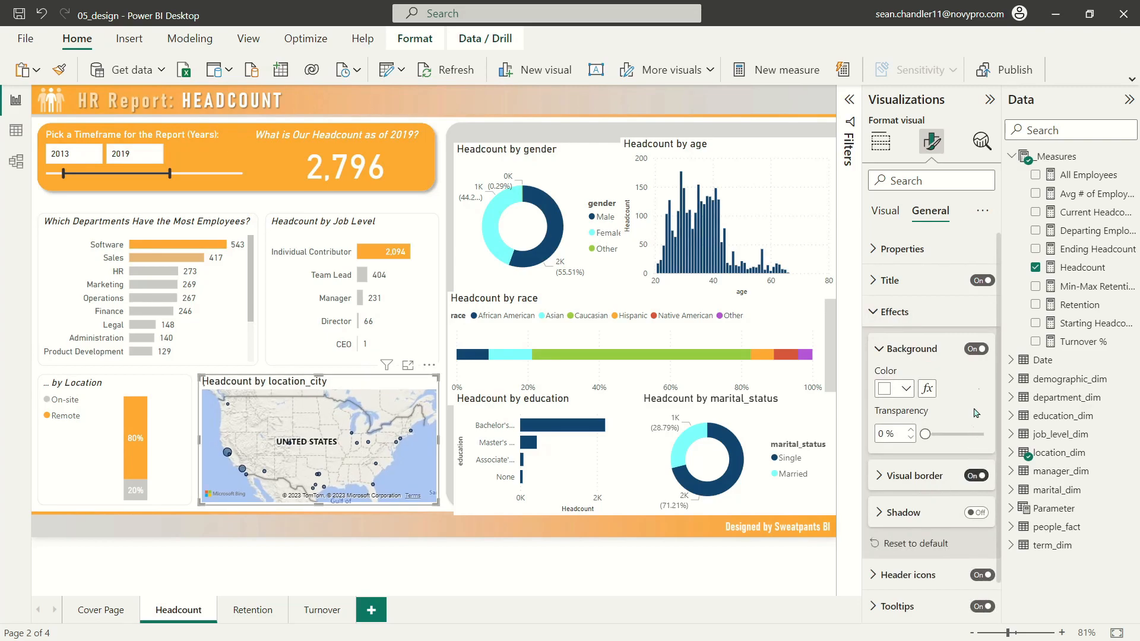
left_click(923, 475)
left_click(902, 515)
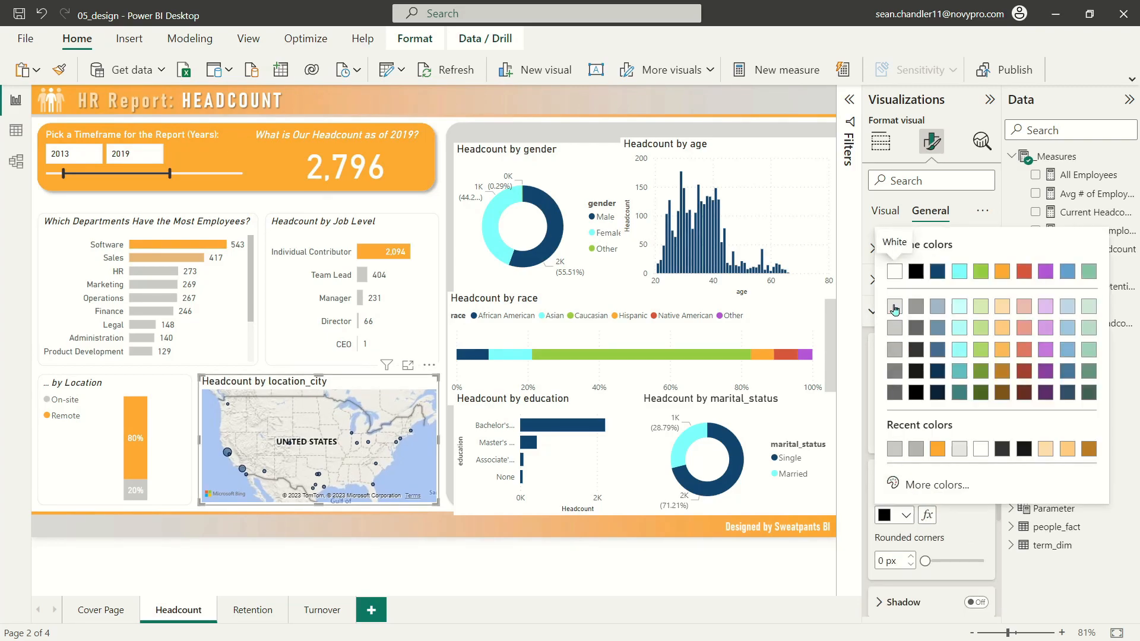
left_click(895, 315)
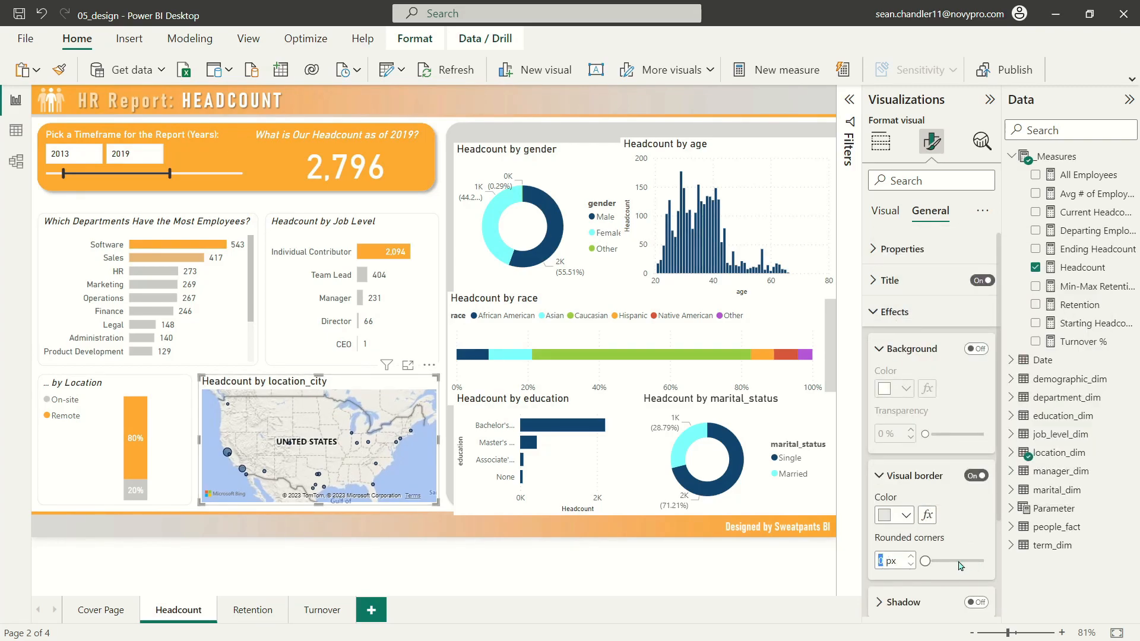
type("10")
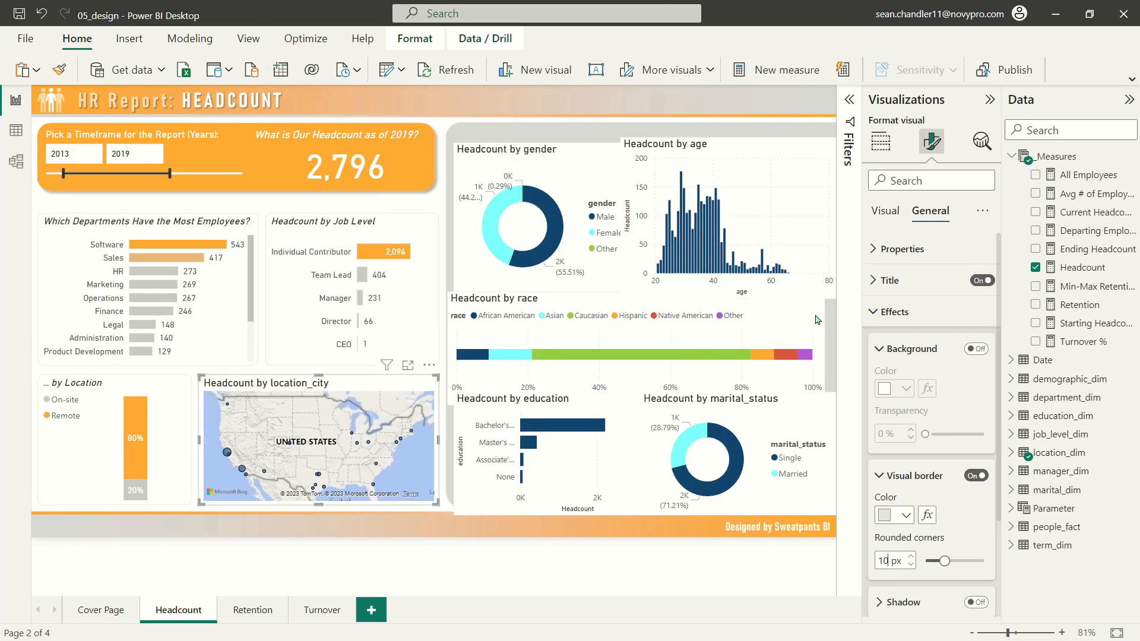
left_click(881, 312)
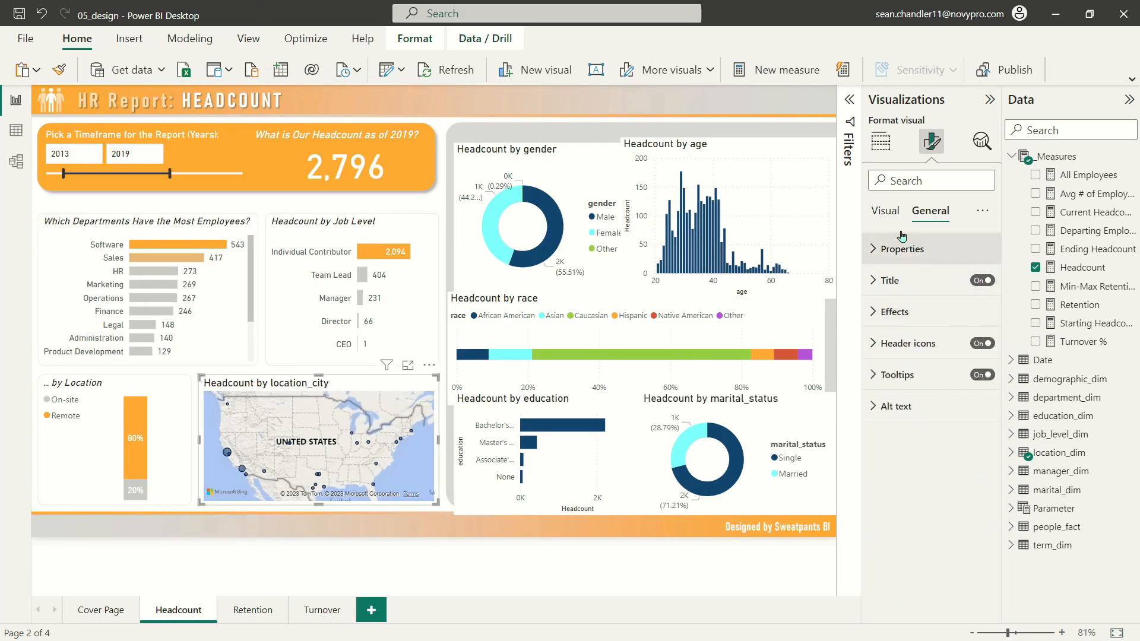
Retitle the city map "Which cities have the highest headcount?" and format the title in italic at size 13.
left_click(889, 279)
left_click(918, 355)
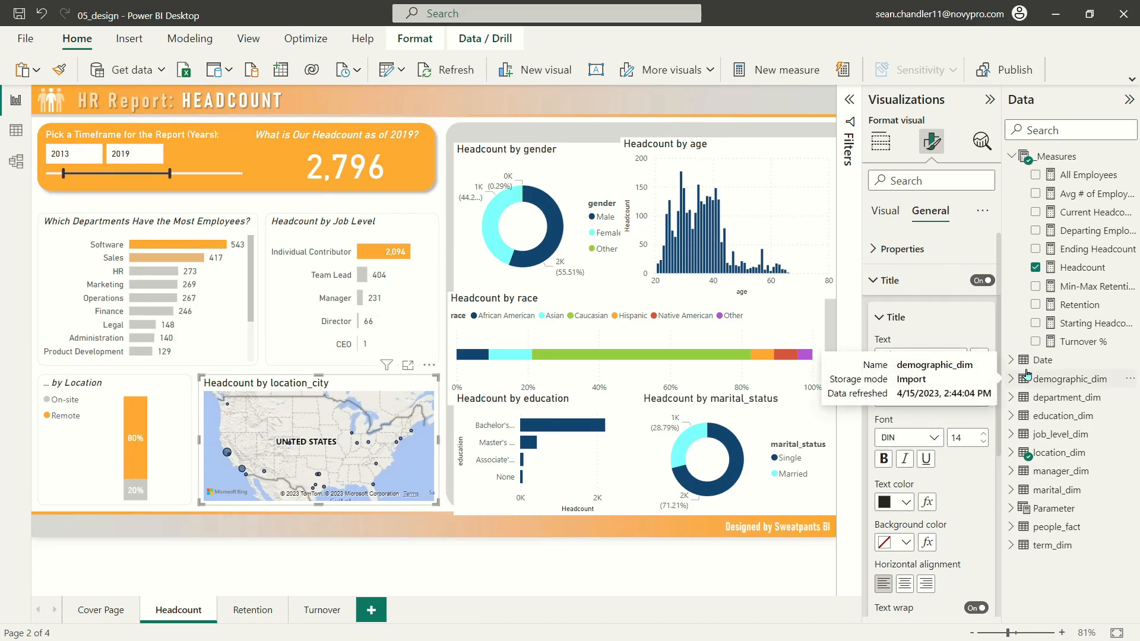
type("In which cities")
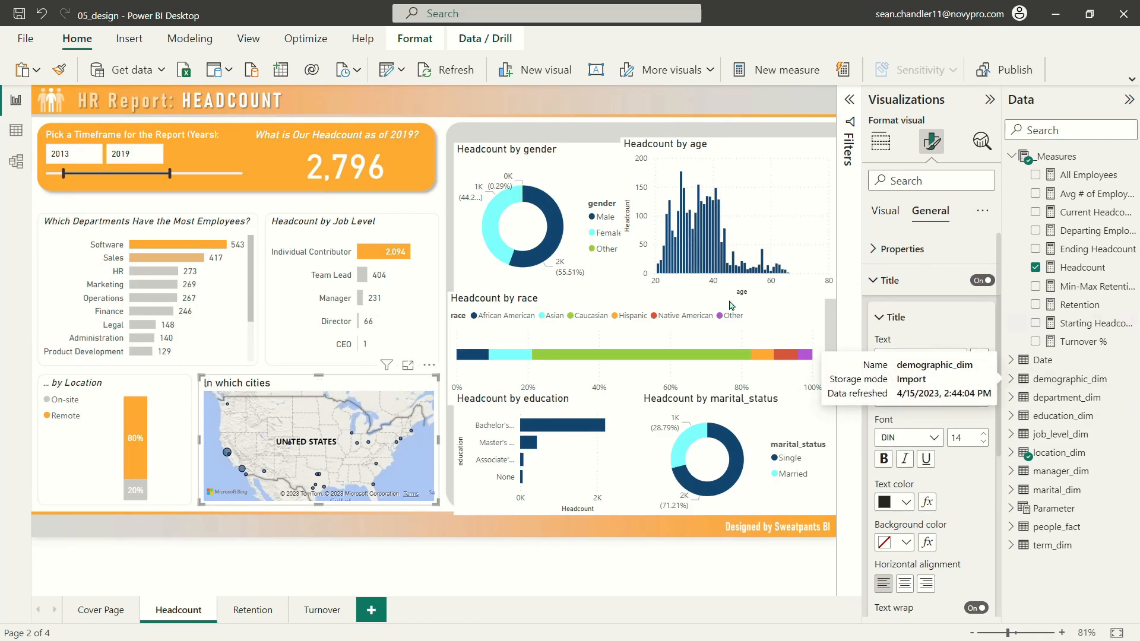
key("ctrl+a")
type("Which cities have the highest headcount?")
left_click(907, 337)
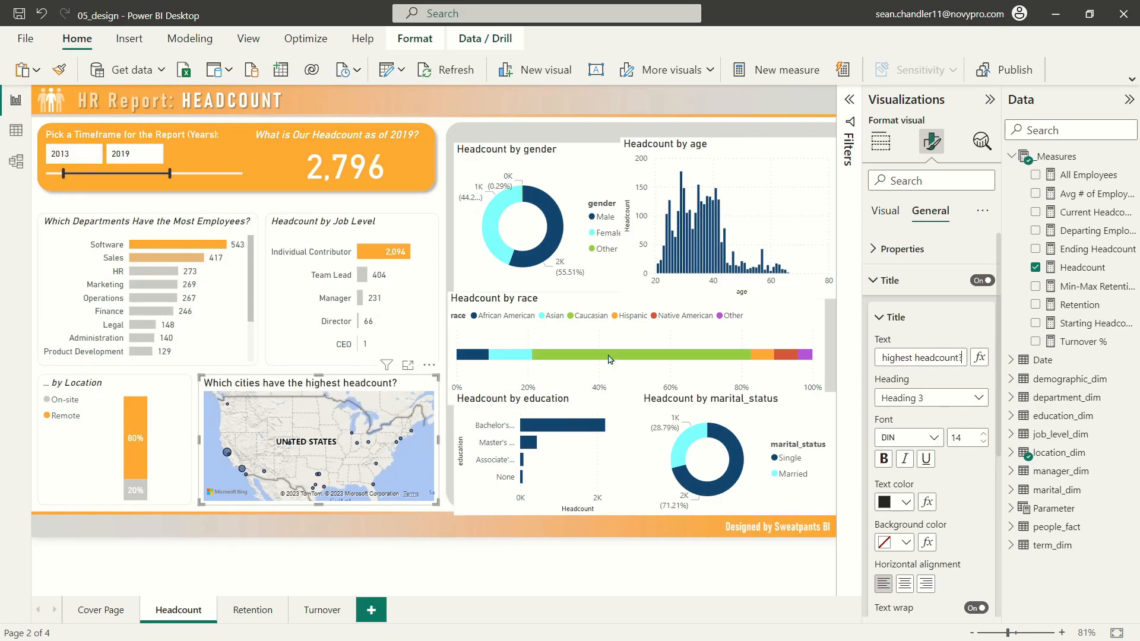
left_click(904, 458)
left_click(984, 441)
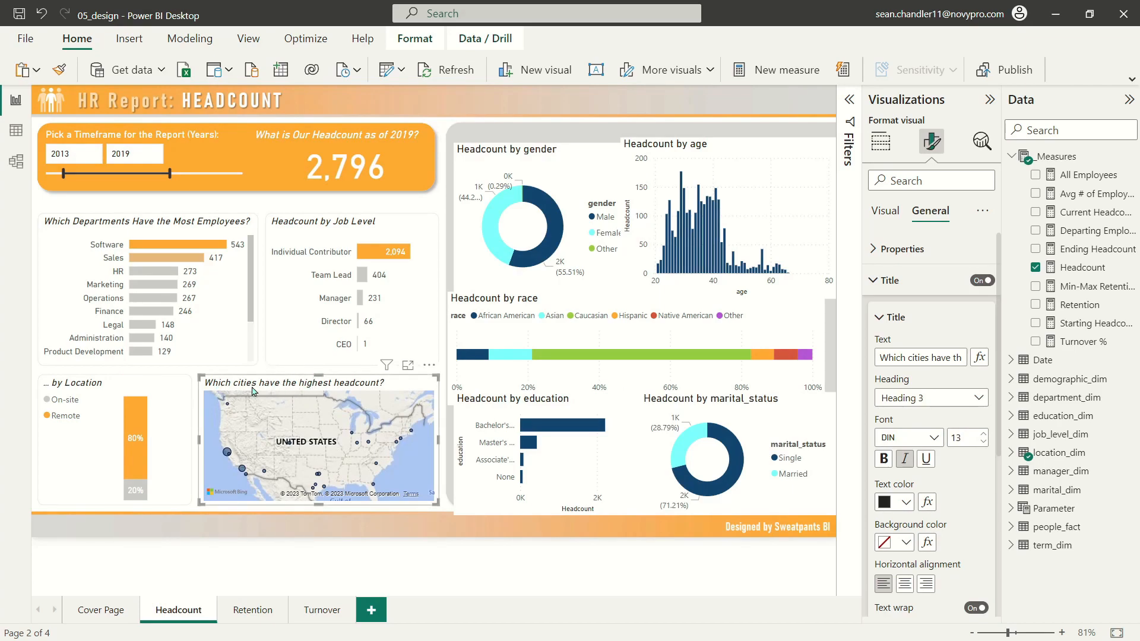
Preview category labels on the city map and switch them back off.
left_click(885, 211)
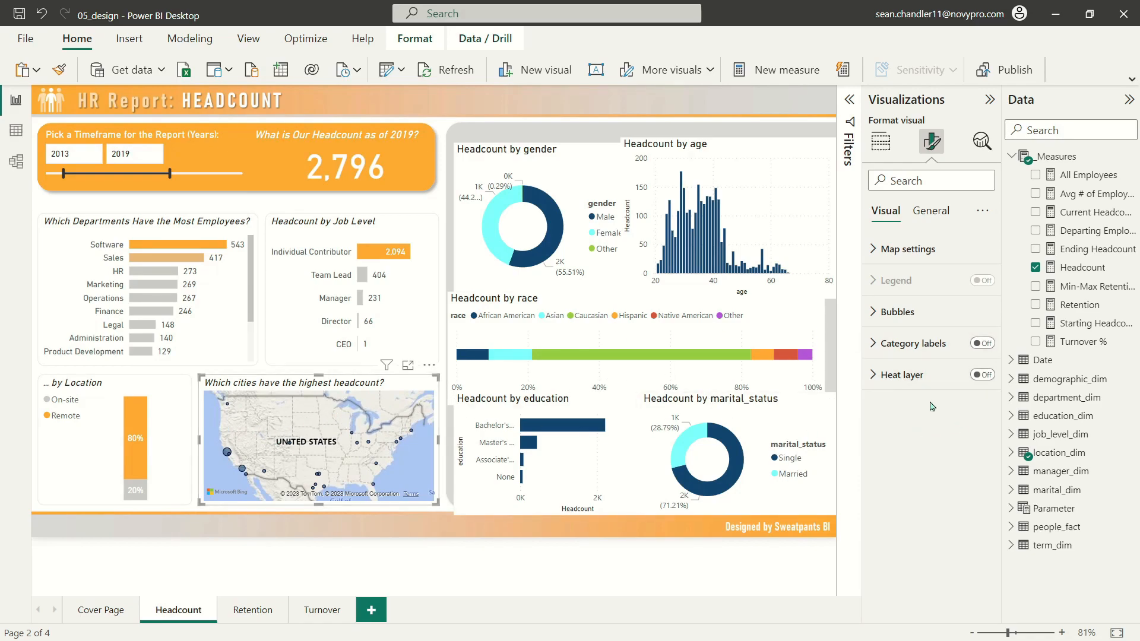
left_click(982, 344)
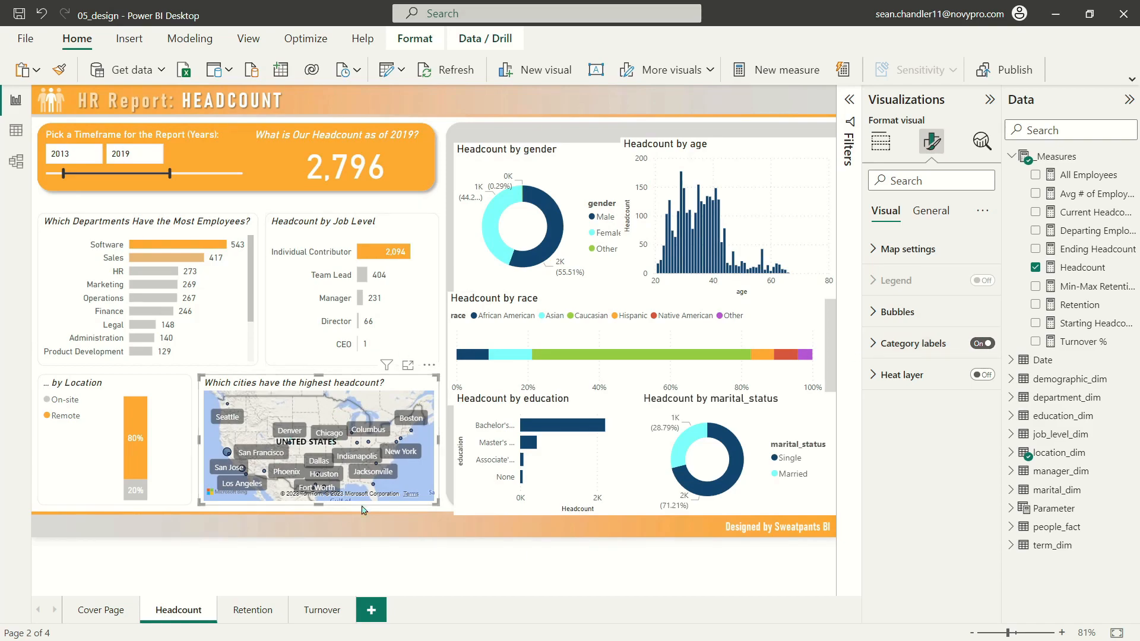
left_click(983, 344)
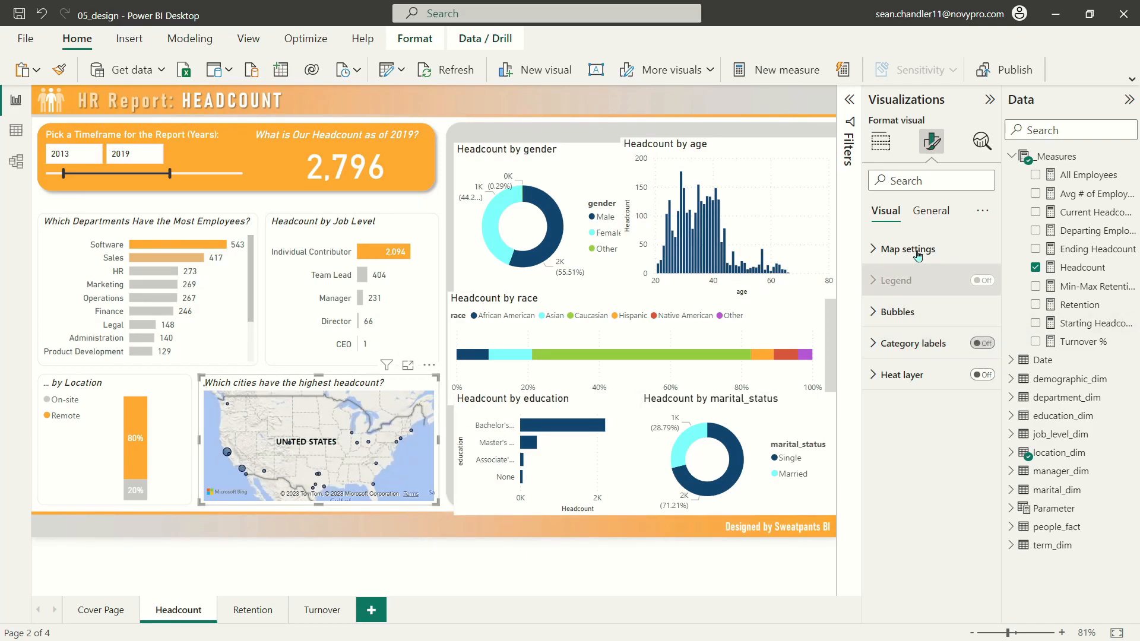
Try the Light style on the city map, and set its map style to Grayscale.
left_click(922, 254)
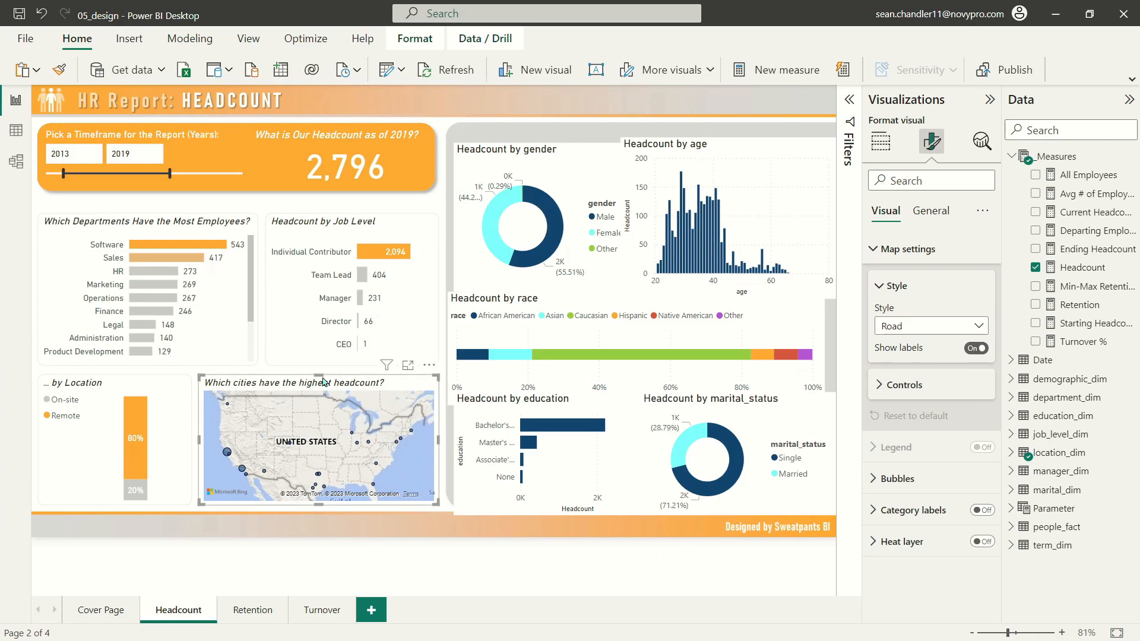
left_click(900, 327)
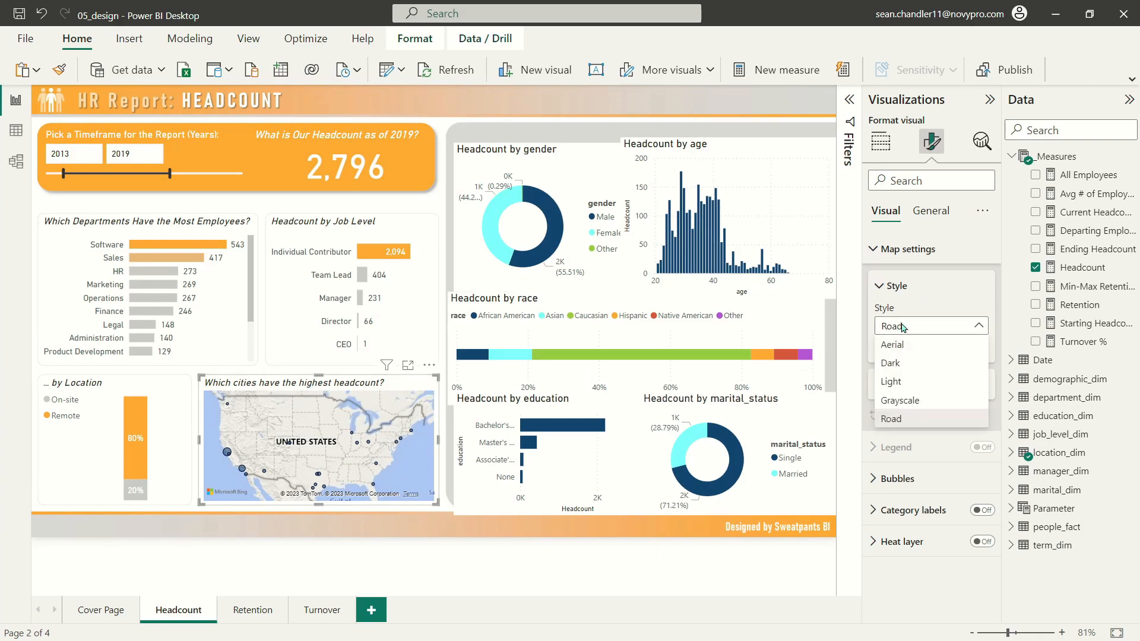
left_click(903, 384)
left_click(913, 328)
left_click(898, 398)
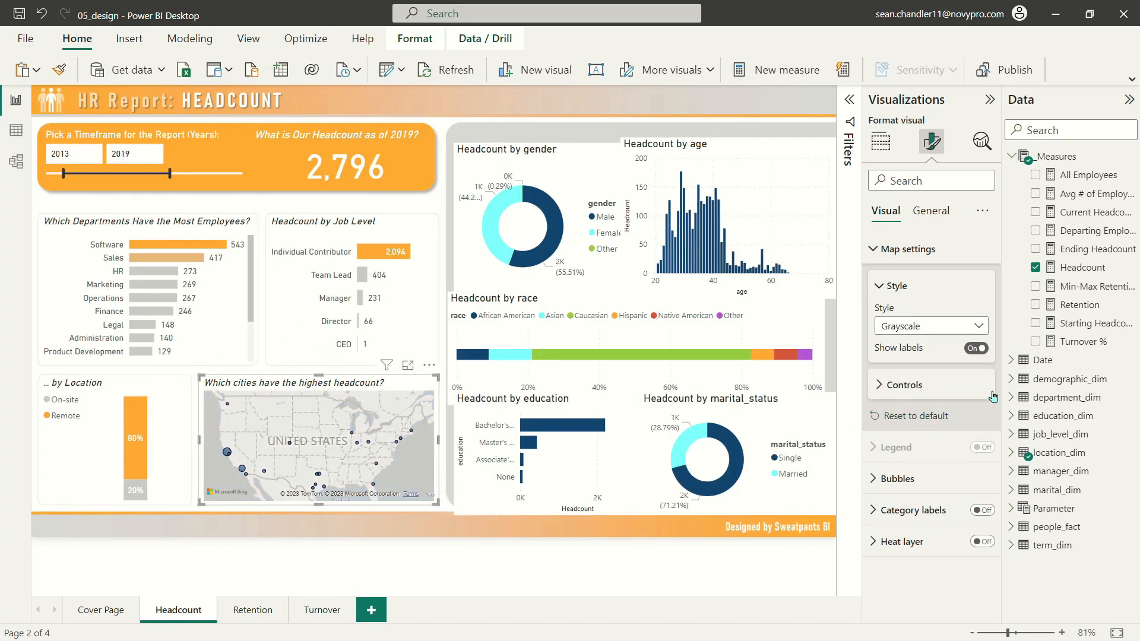
left_click(895, 249)
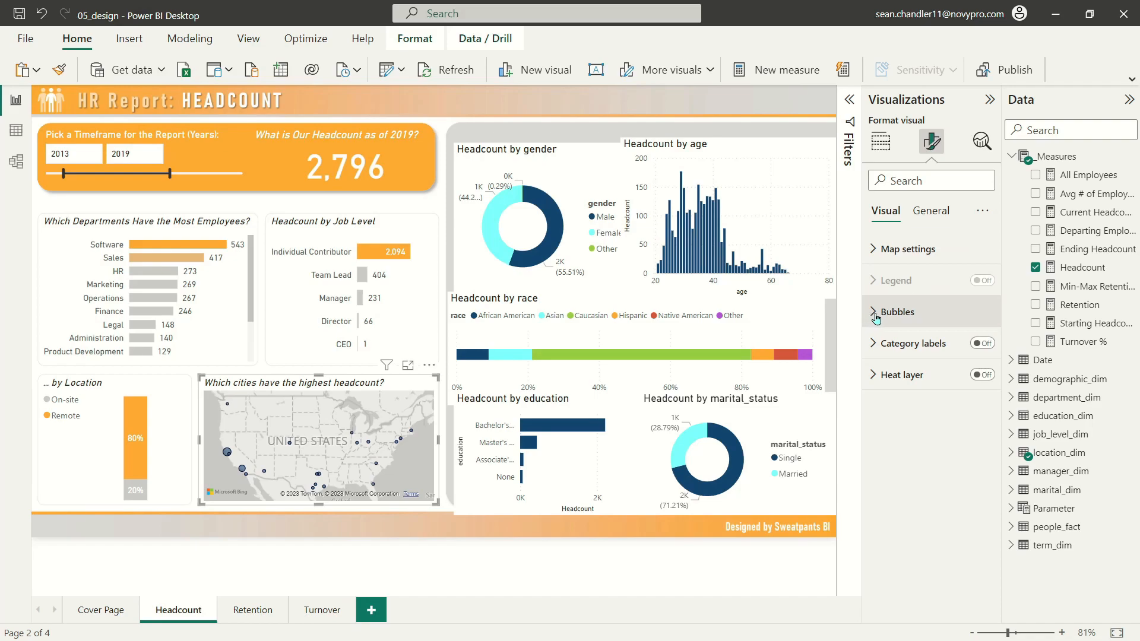
Set the default color of the city map's bubbles to the theme orange.
left_click(893, 312)
left_click(899, 435)
left_click(896, 478)
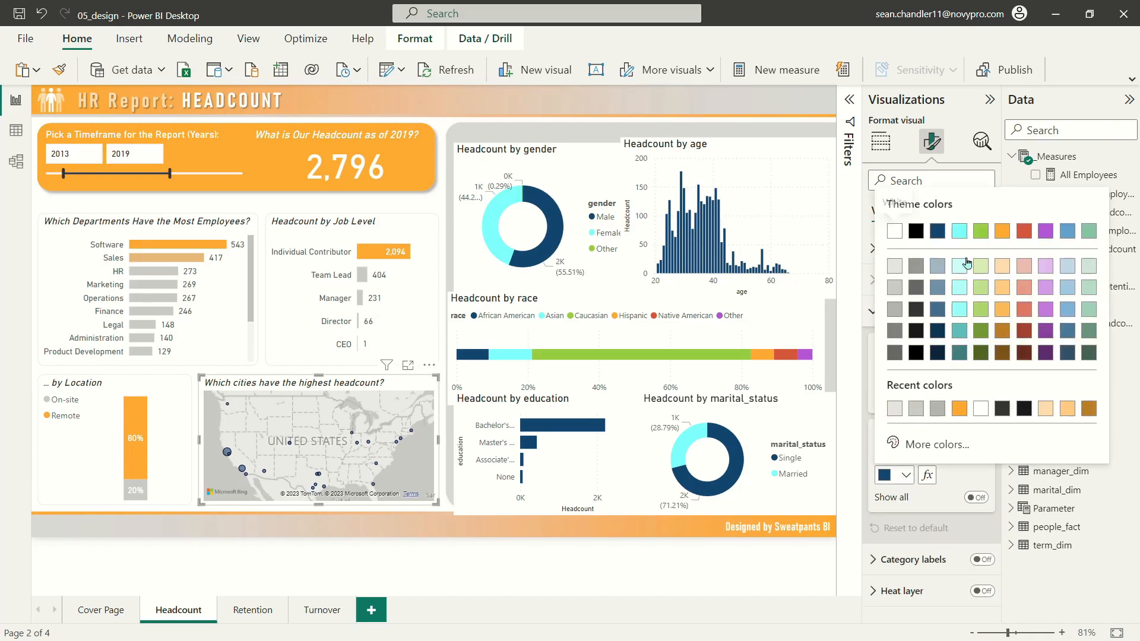
left_click(1003, 237)
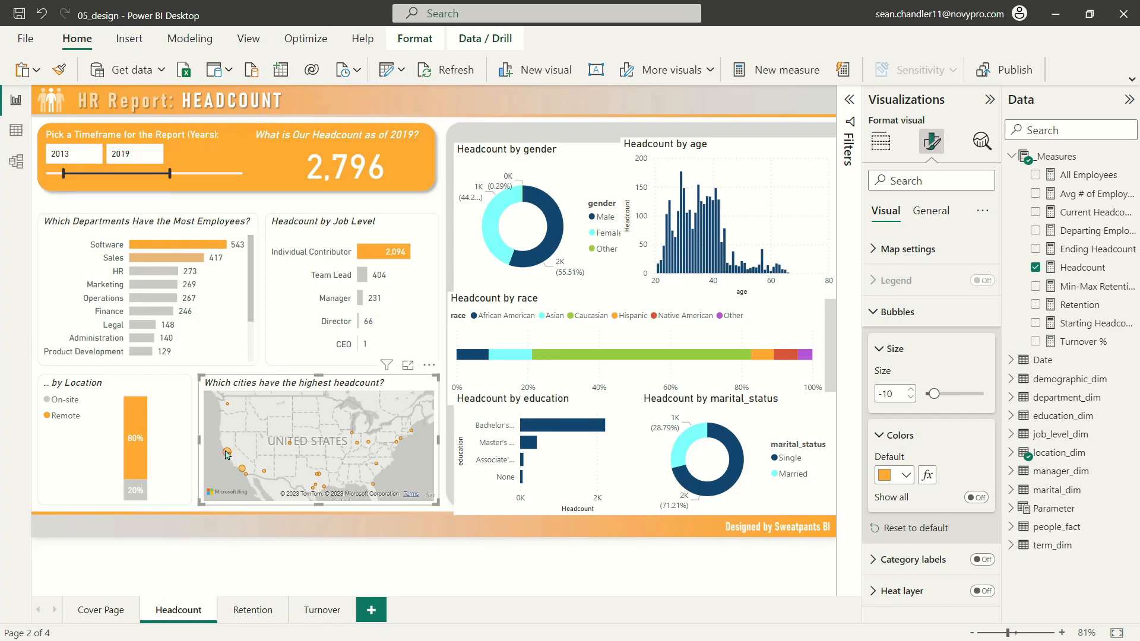
Set the city map's bubble size to 10 and deselect the map.
mouse_move(227, 455)
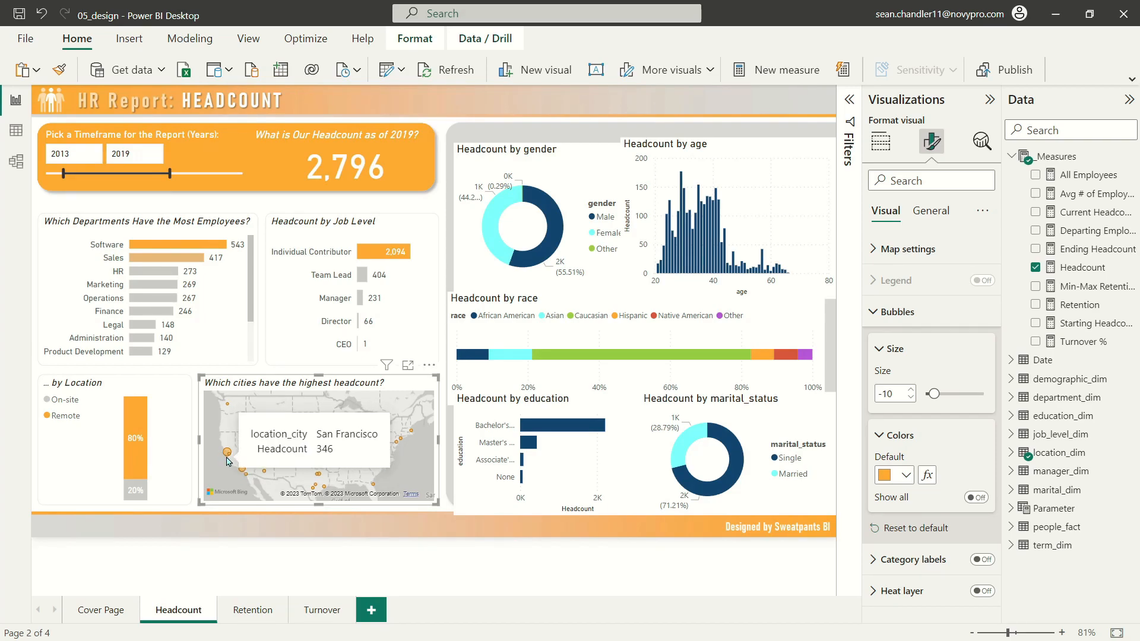
double_click(891, 394)
type("0")
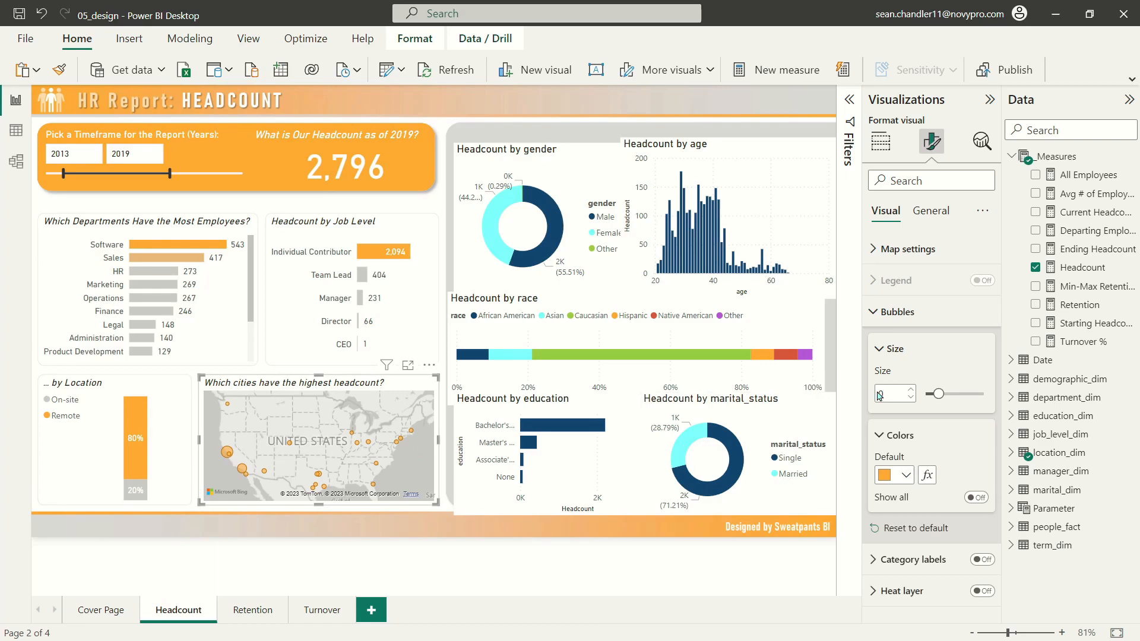
type("10")
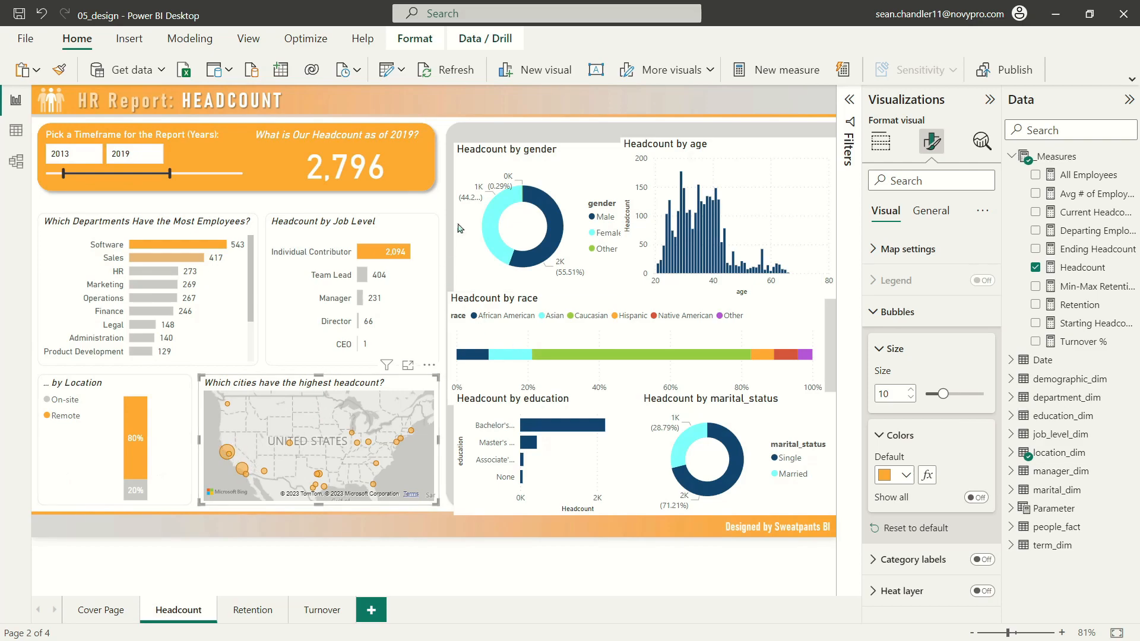
left_click(480, 114)
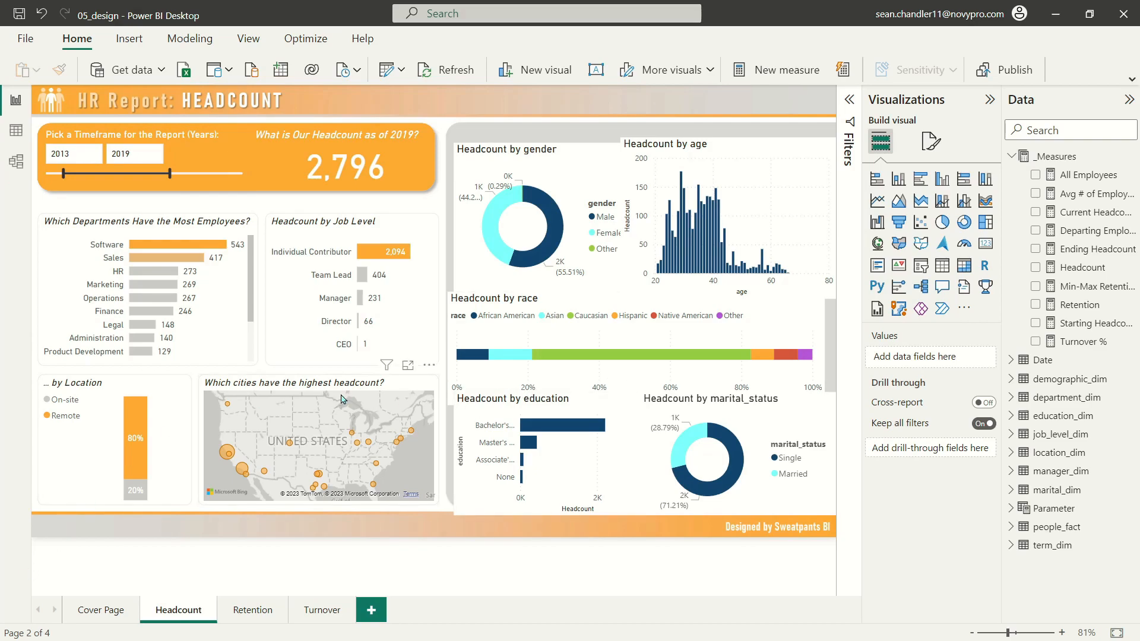
left_click(270, 384)
left_click(493, 104)
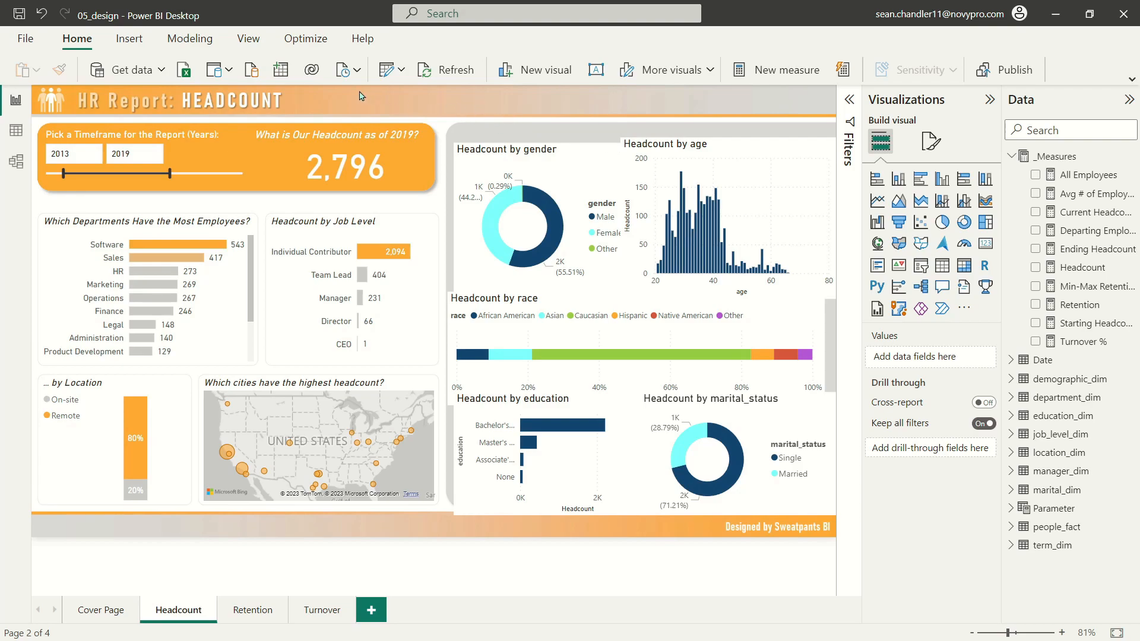
Insert a text box as a wide strip across the top of the gray demographics area and turn off its background.
left_click(596, 69)
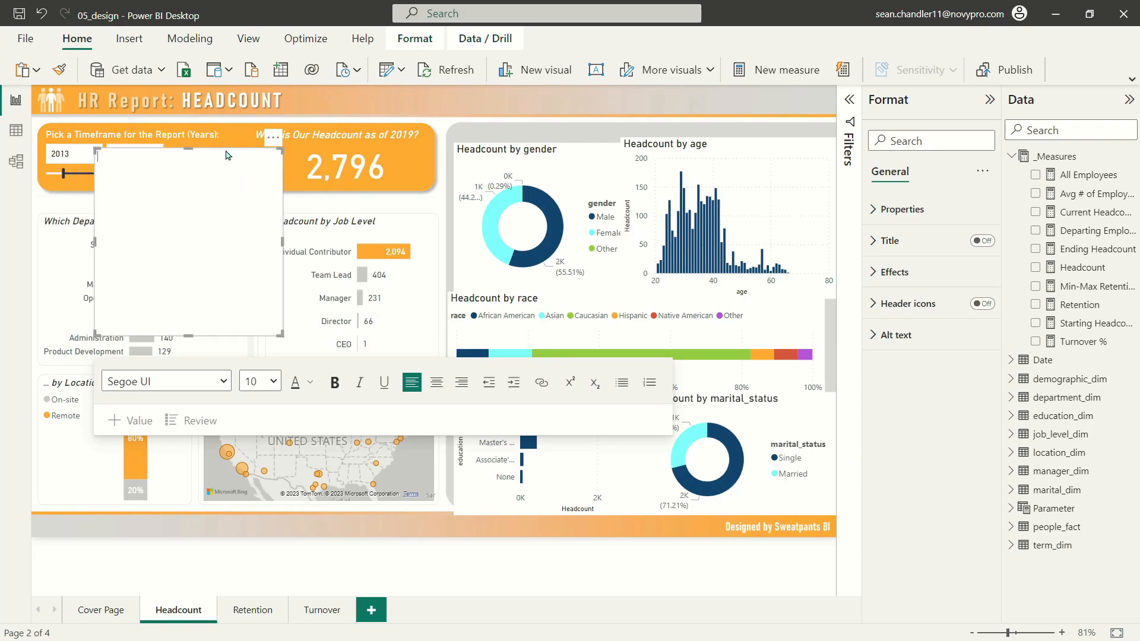
left_click_drag(228, 156, 577, 127)
left_click_drag(635, 309, 823, 156)
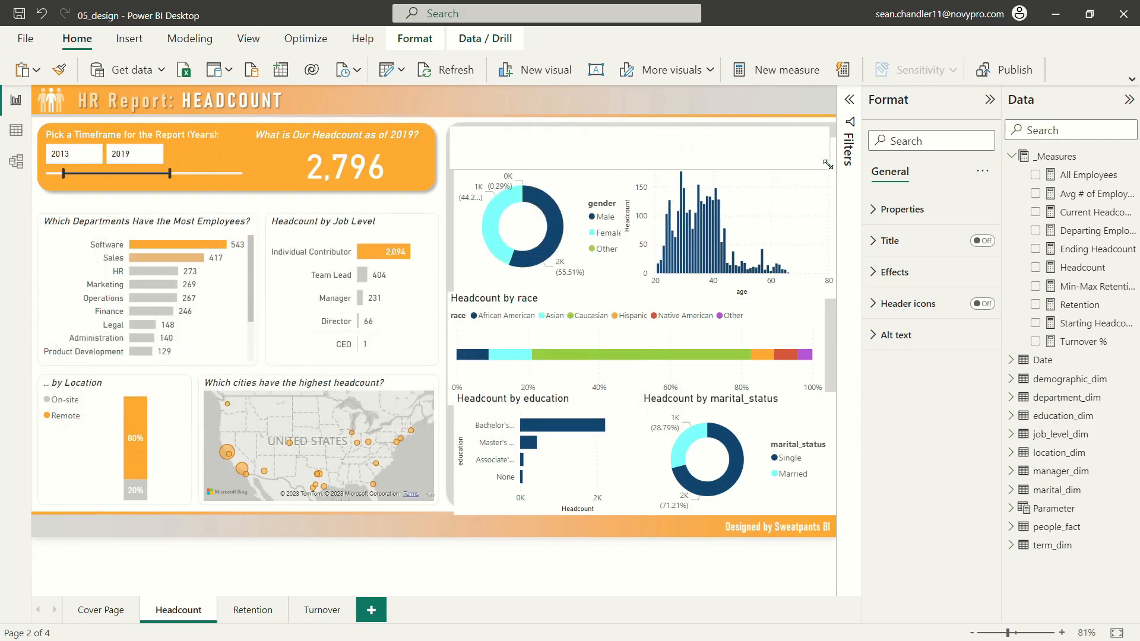
left_click(890, 271)
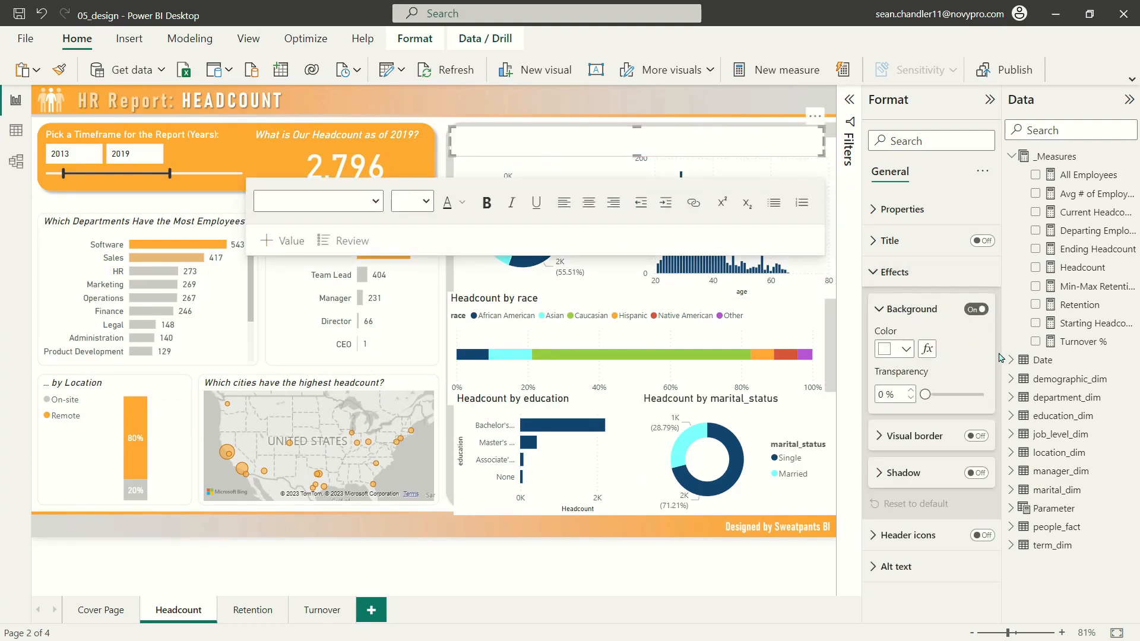
left_click(976, 309)
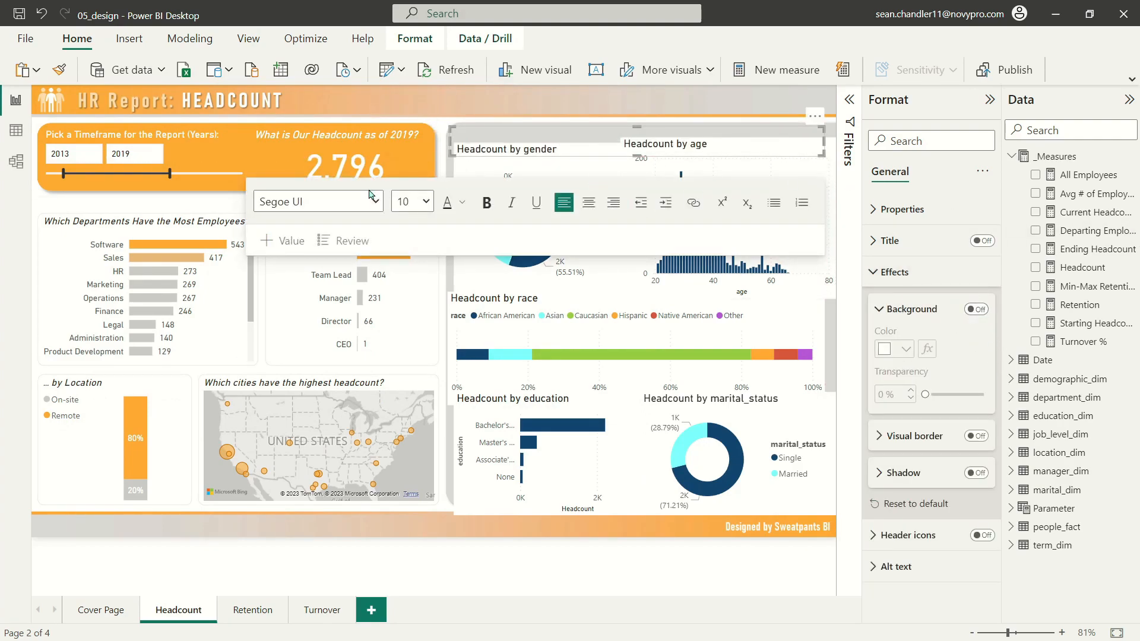
Write "How does headcount compare by different employee demographics?" in the text box using the DIN font at size 14.
left_click(321, 201)
left_click(290, 407)
left_click(412, 201)
left_click(406, 312)
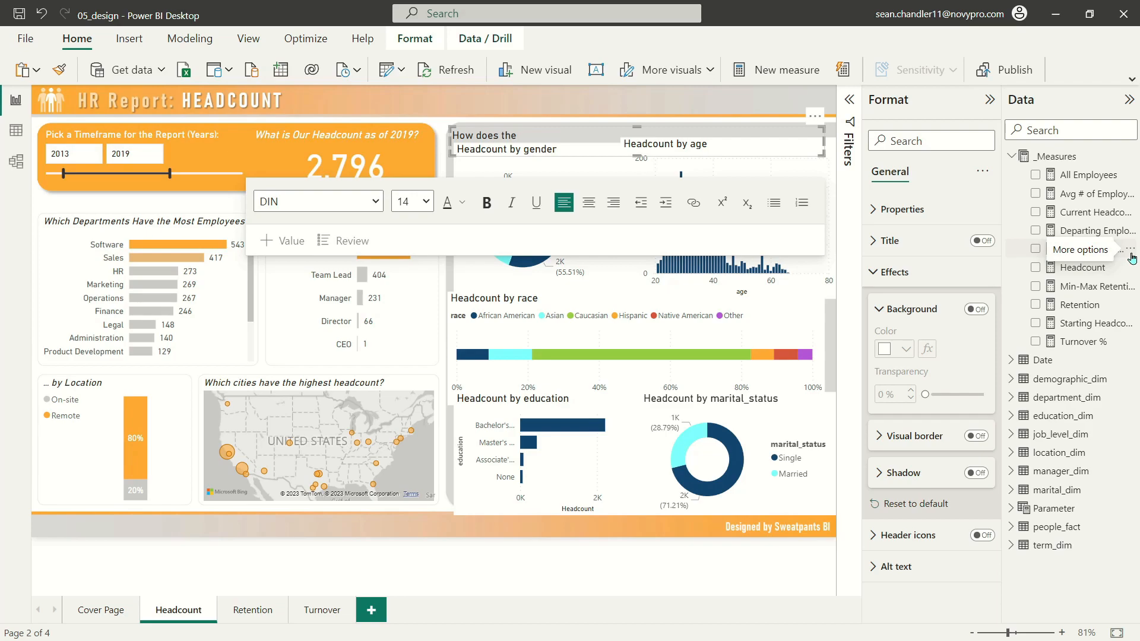
type("headcount compare by different em")
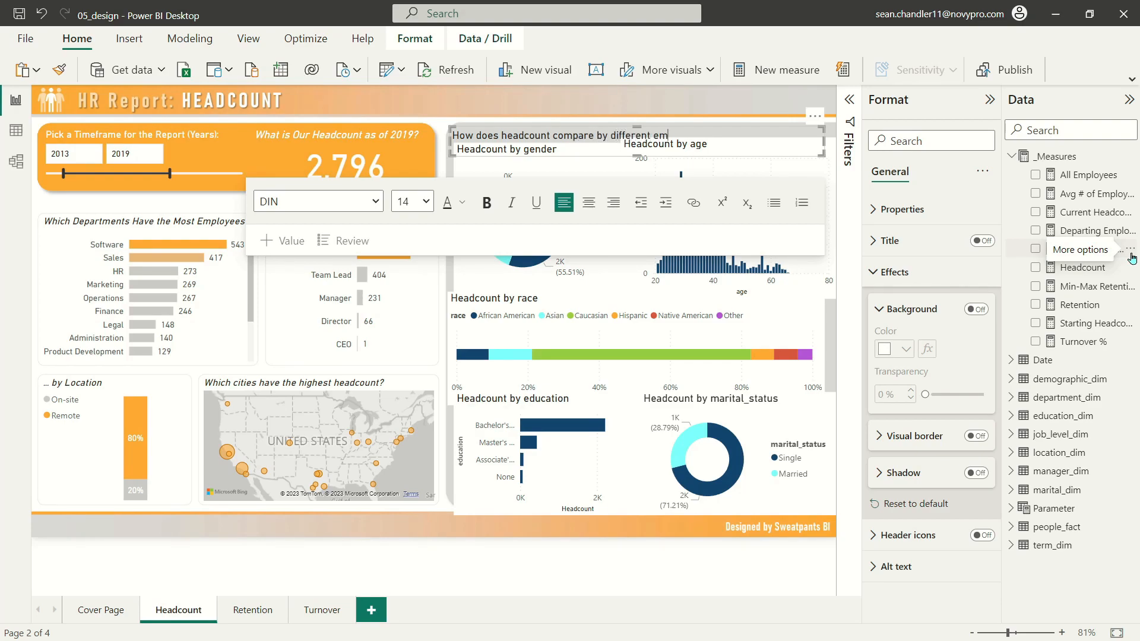
type("ee dmemographics?")
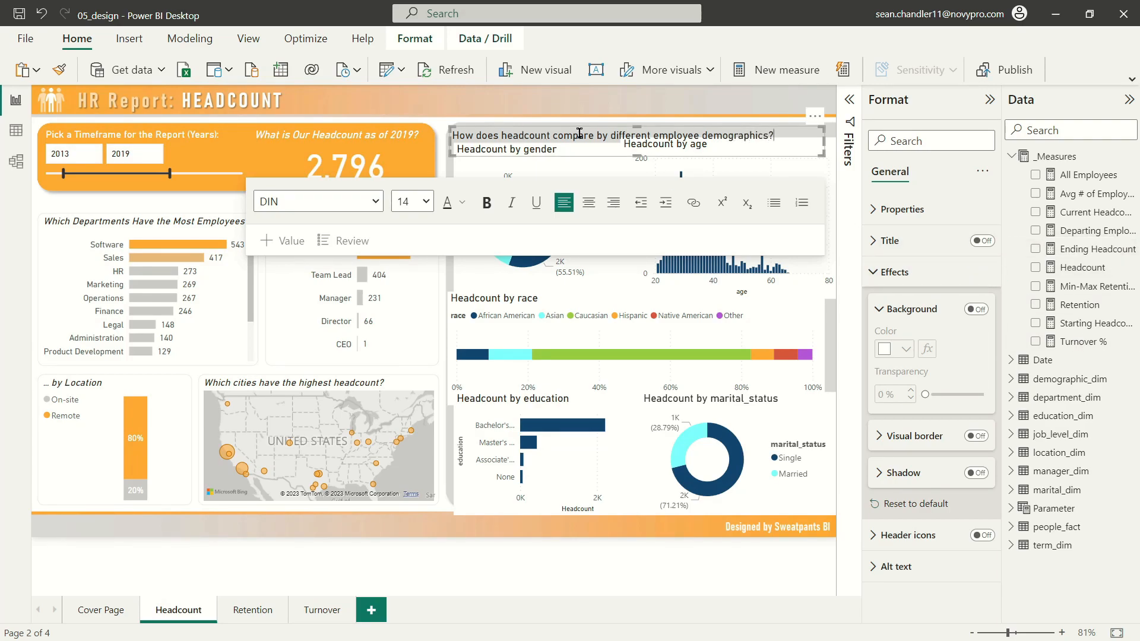
Set the font size of the whole demographics heading to 16.
key("shift+Home")
left_click(424, 205)
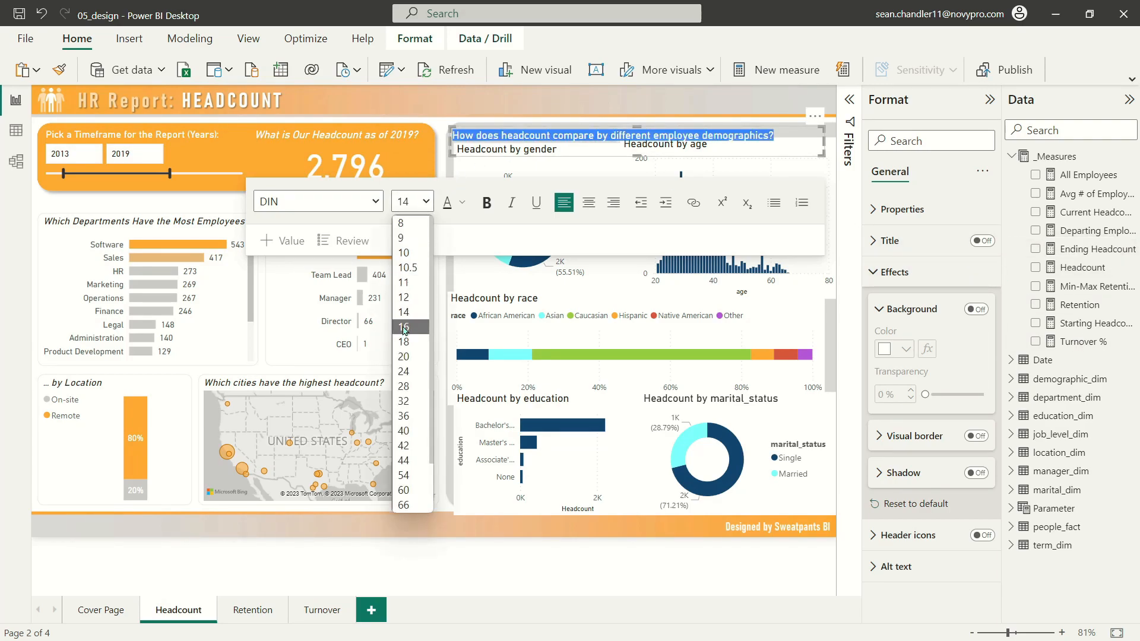
left_click(408, 327)
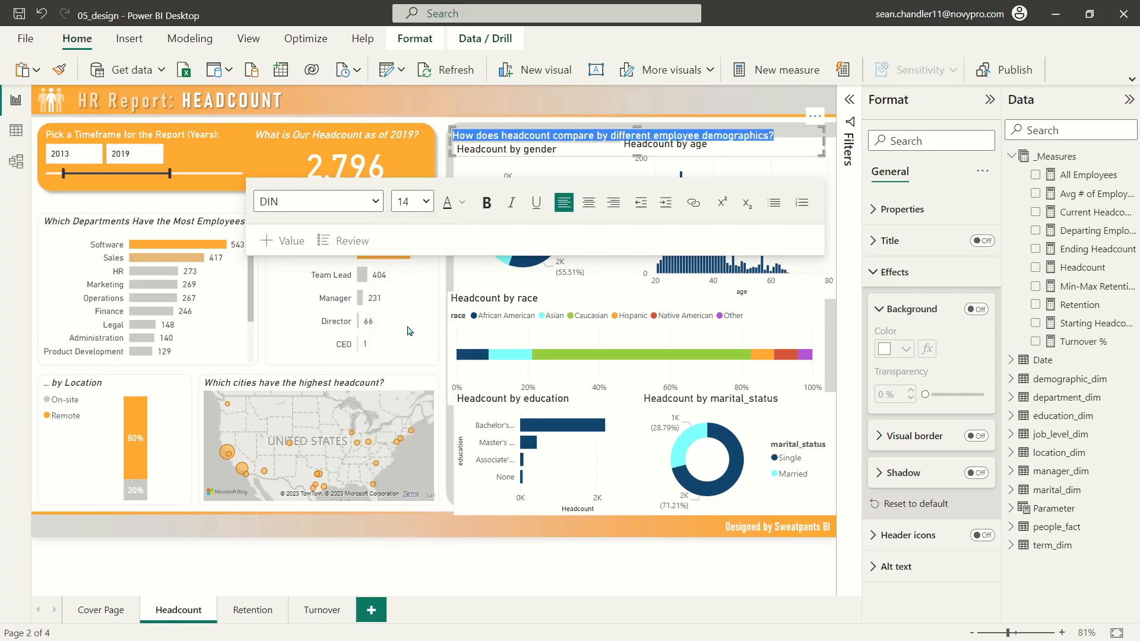
left_click(553, 137)
left_click_drag(512, 137, 599, 134)
left_click_drag(508, 136, 615, 136)
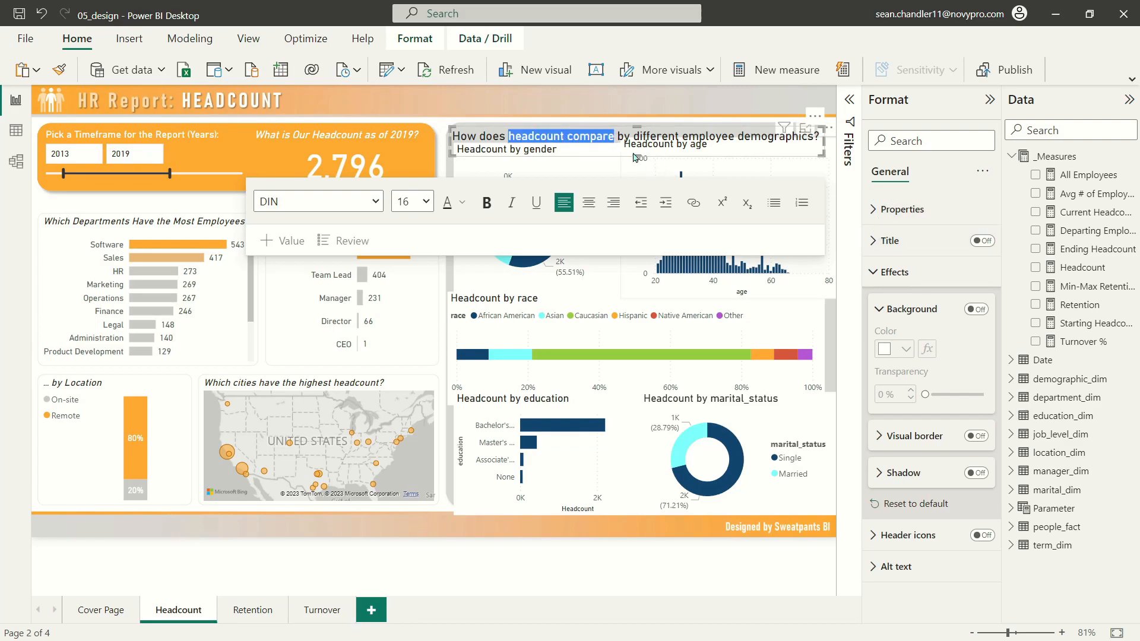
triple_click(482, 137)
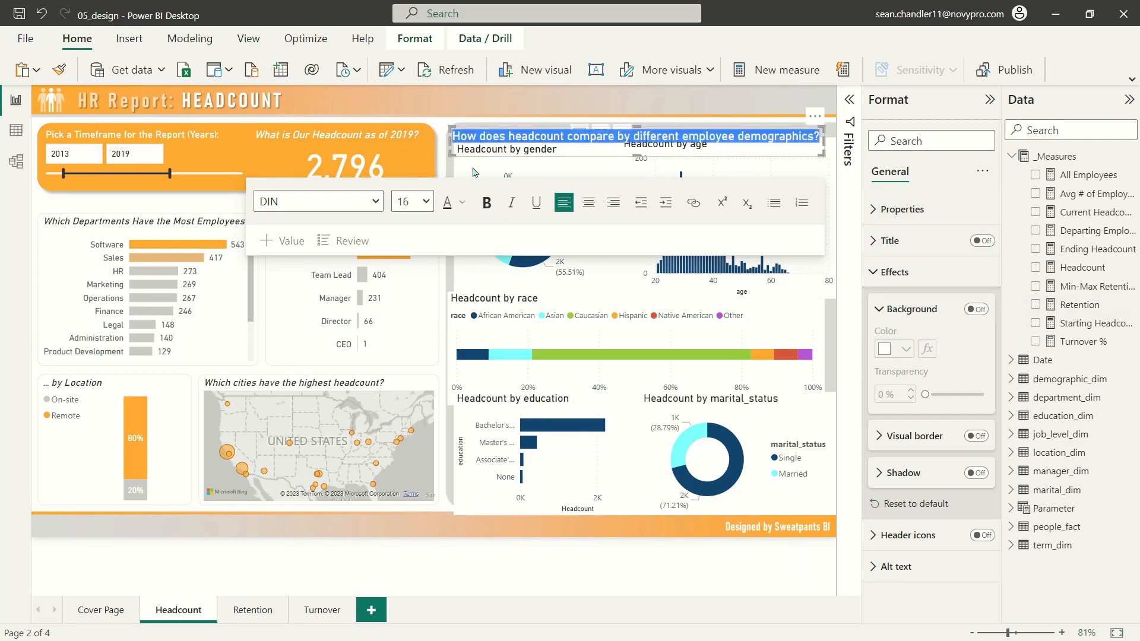
left_click(542, 130)
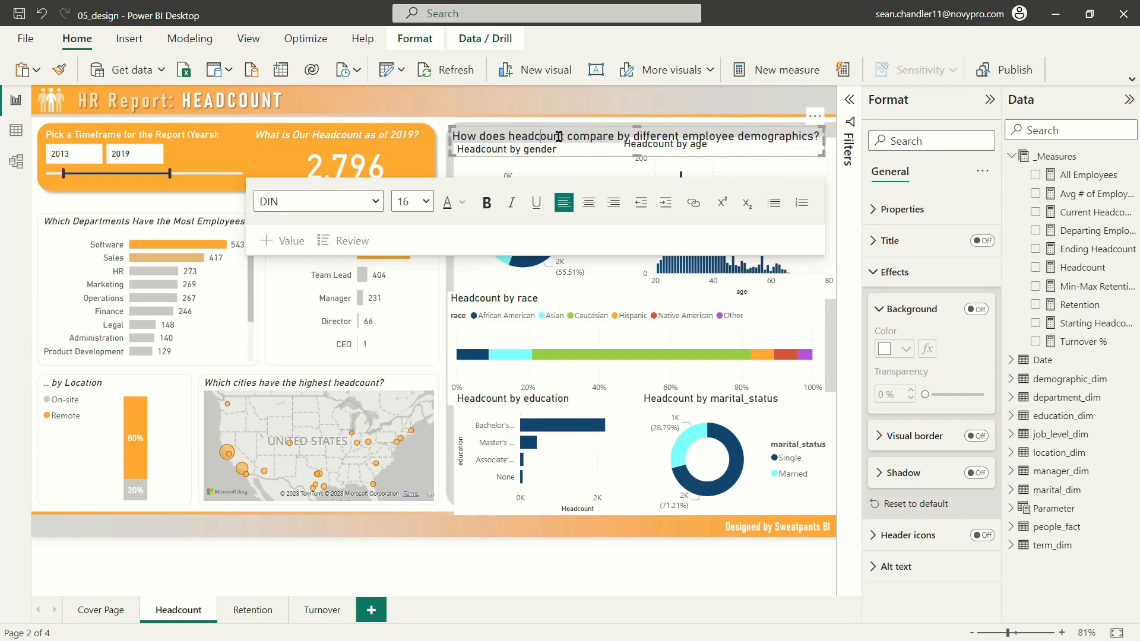
Nudge the demographics heading's text box three steps right and one step up within the gray area.
left_click(557, 127)
key("Right")
key("Right")
key("Right")
key("Up")
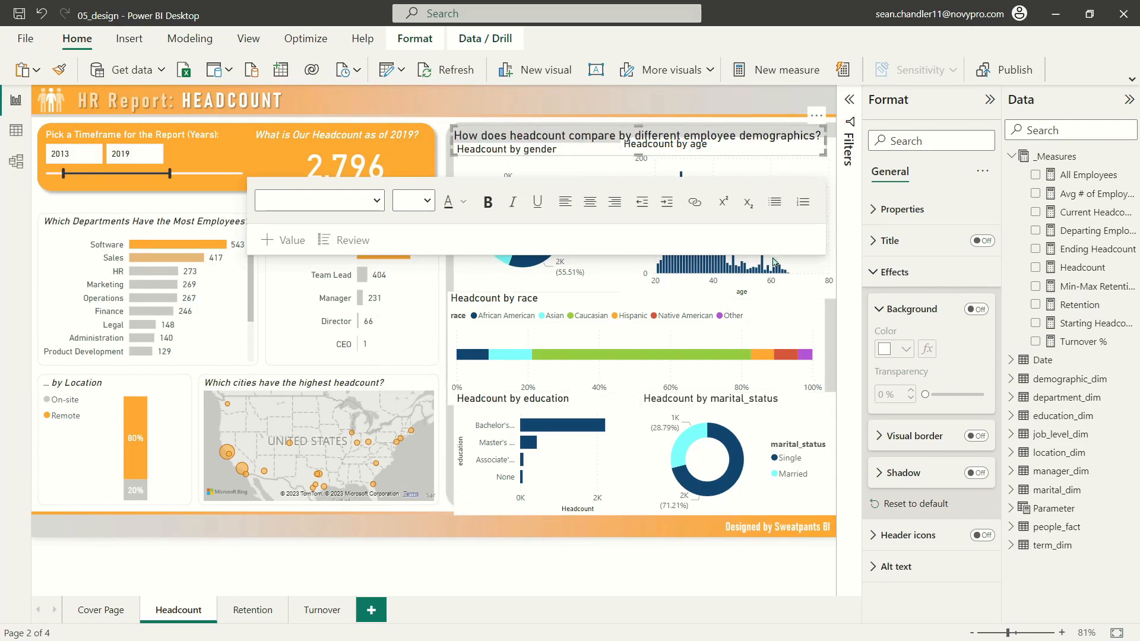
Change the font color of the whole demographics heading to a medium gray.
triple_click(476, 129)
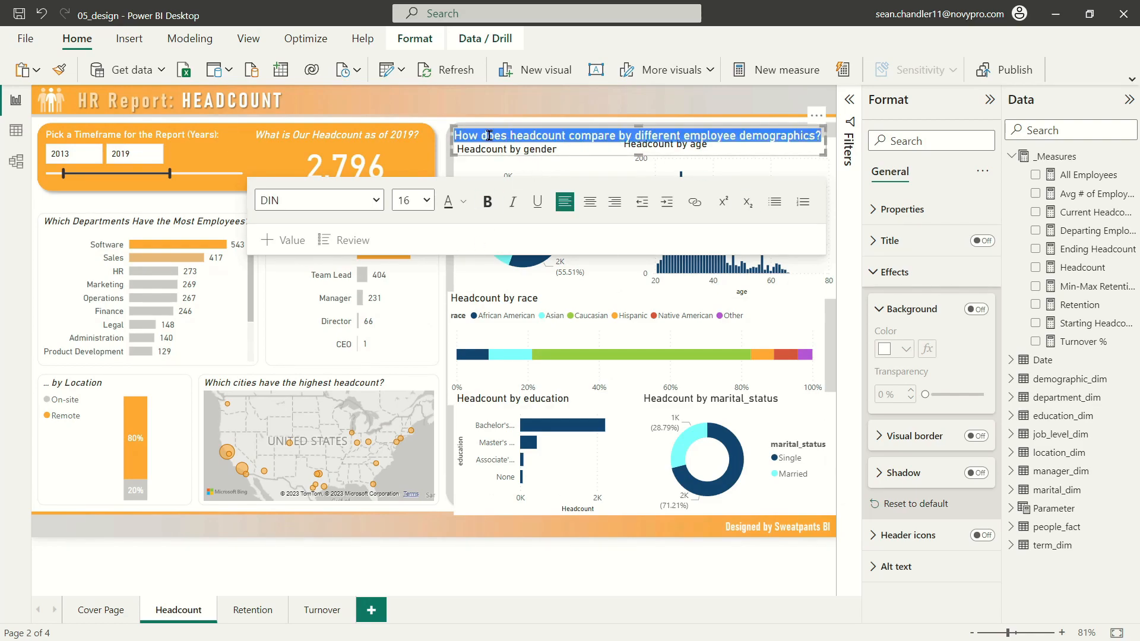
left_click(463, 202)
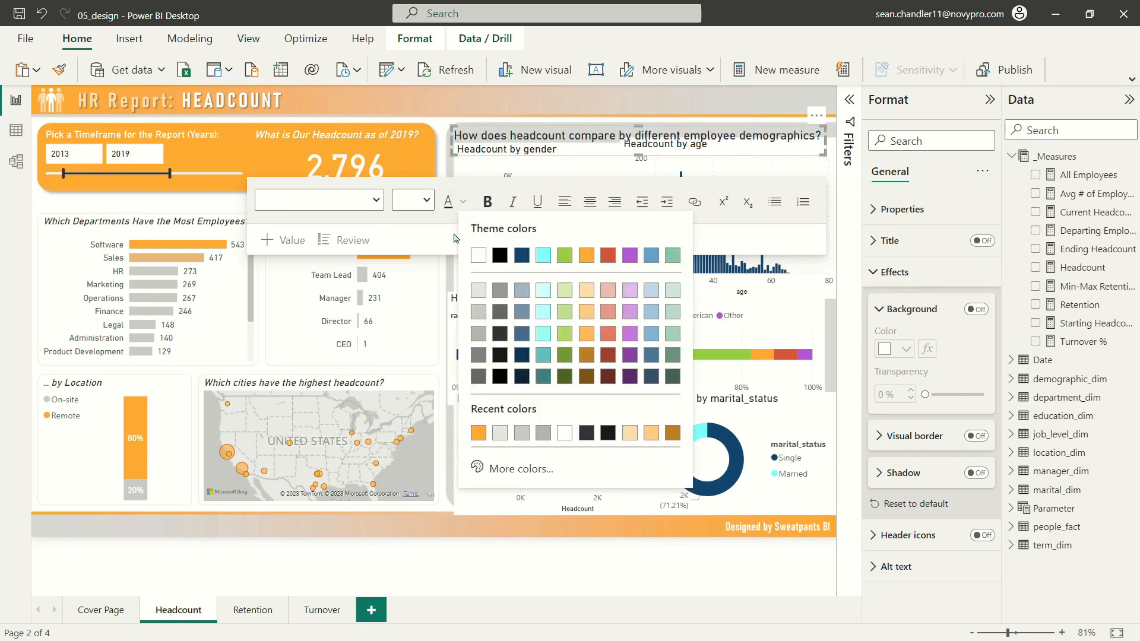
left_click(477, 355)
left_click(580, 140)
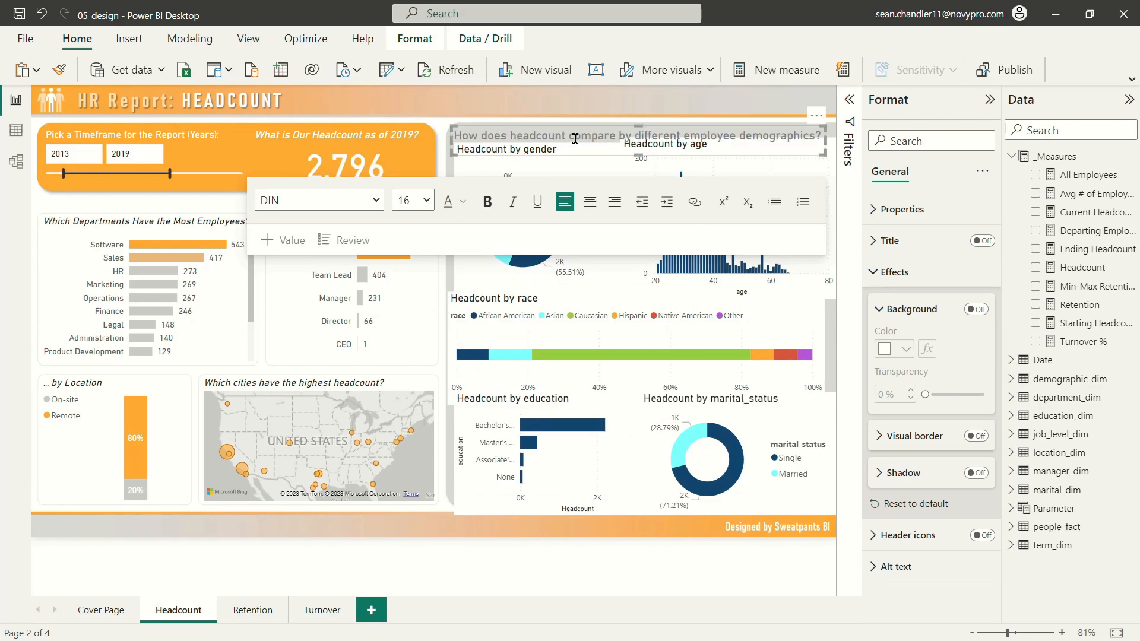
Make the words "headcount" and "employee demographics" bold in the demographics heading.
left_click_drag(512, 134, 566, 135)
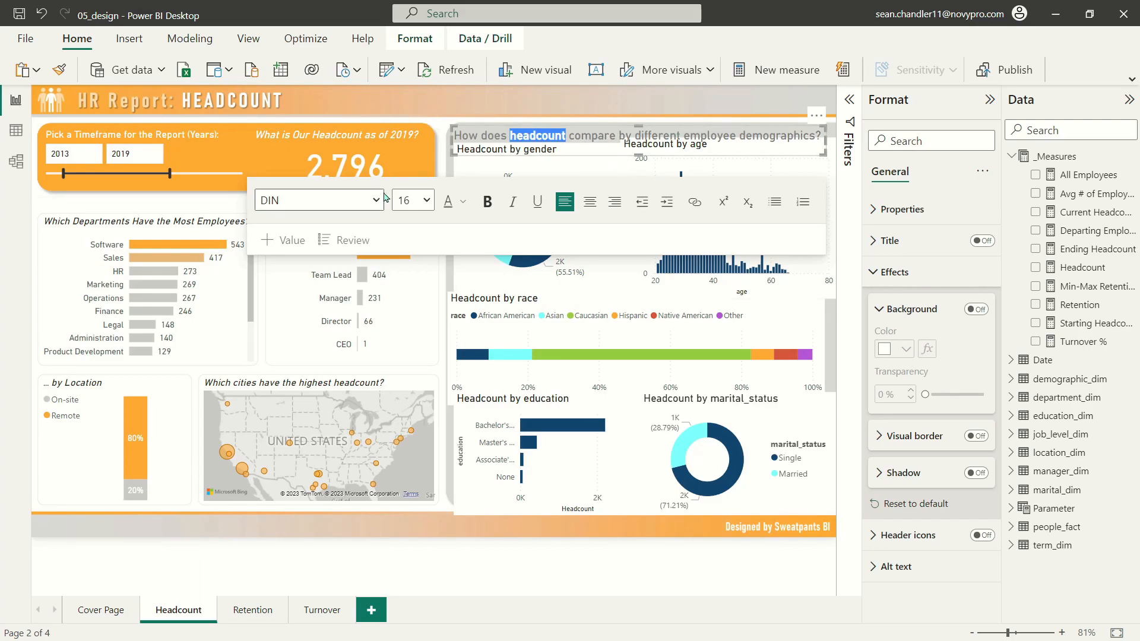
left_click_drag(682, 136, 810, 134)
key("ctrl+b")
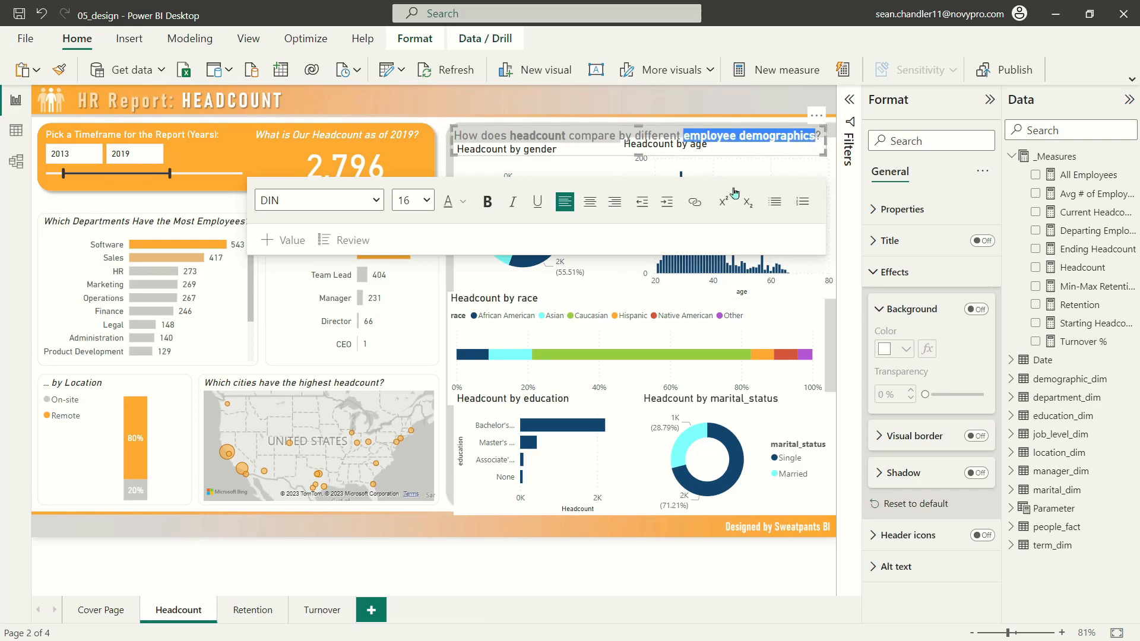
left_click(700, 127)
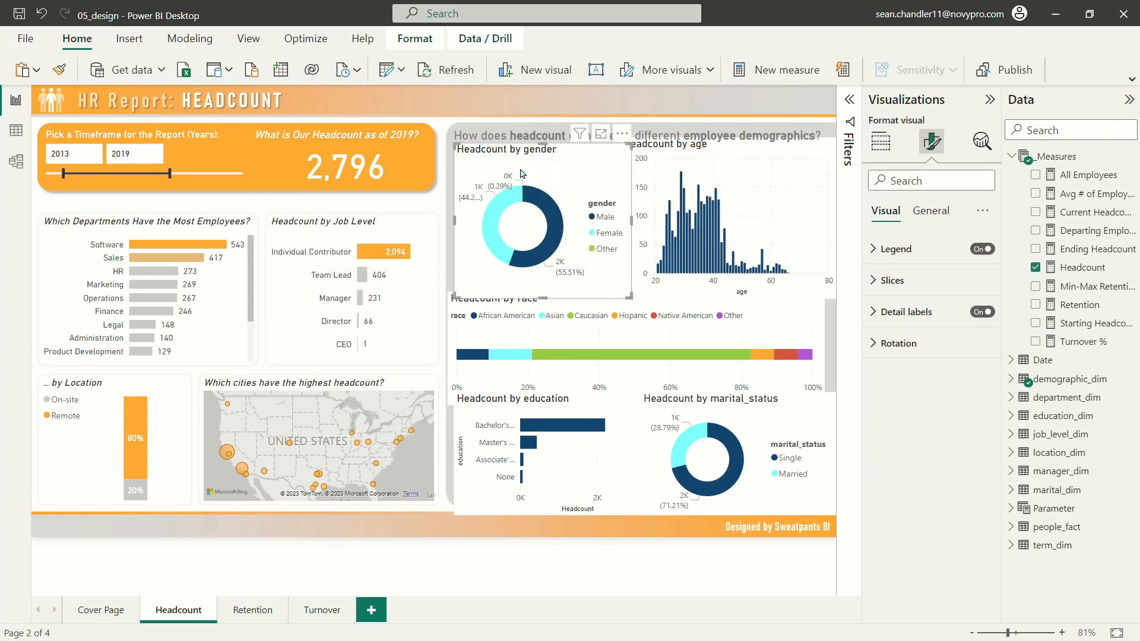
Move the gender donut chart and the age chart down so that they clear the demographics heading.
left_click_drag(520, 174, 517, 196)
left_click(663, 156)
left_click(655, 168)
left_click_drag(655, 168, 668, 189)
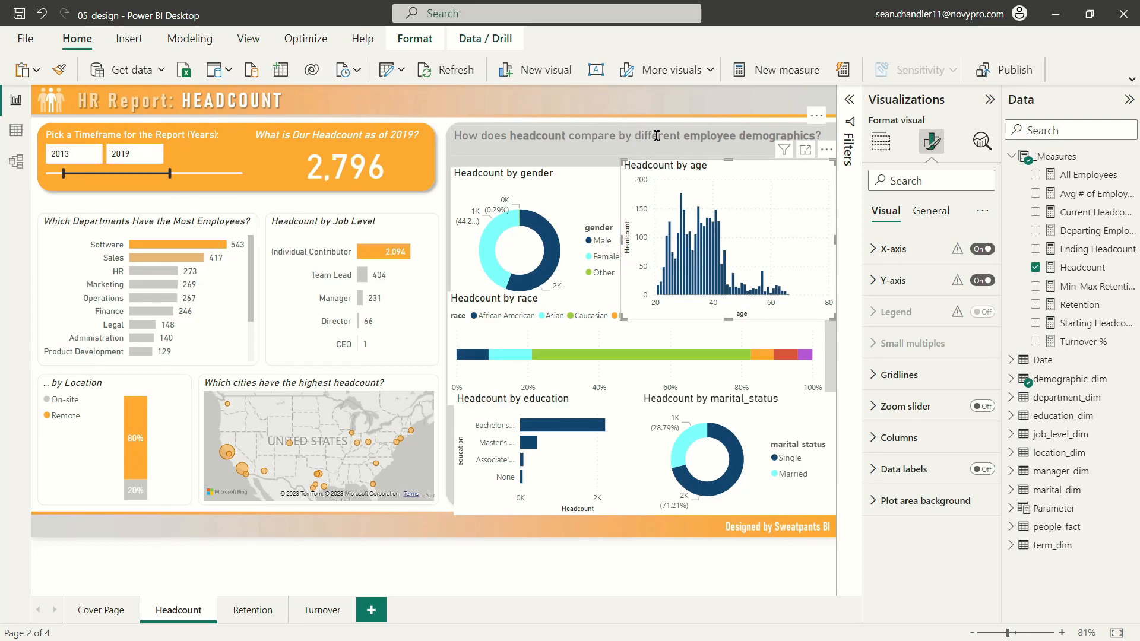
Color the bold words "headcount" and "employee demographics" in the heading a near-black shade.
double_click(538, 135)
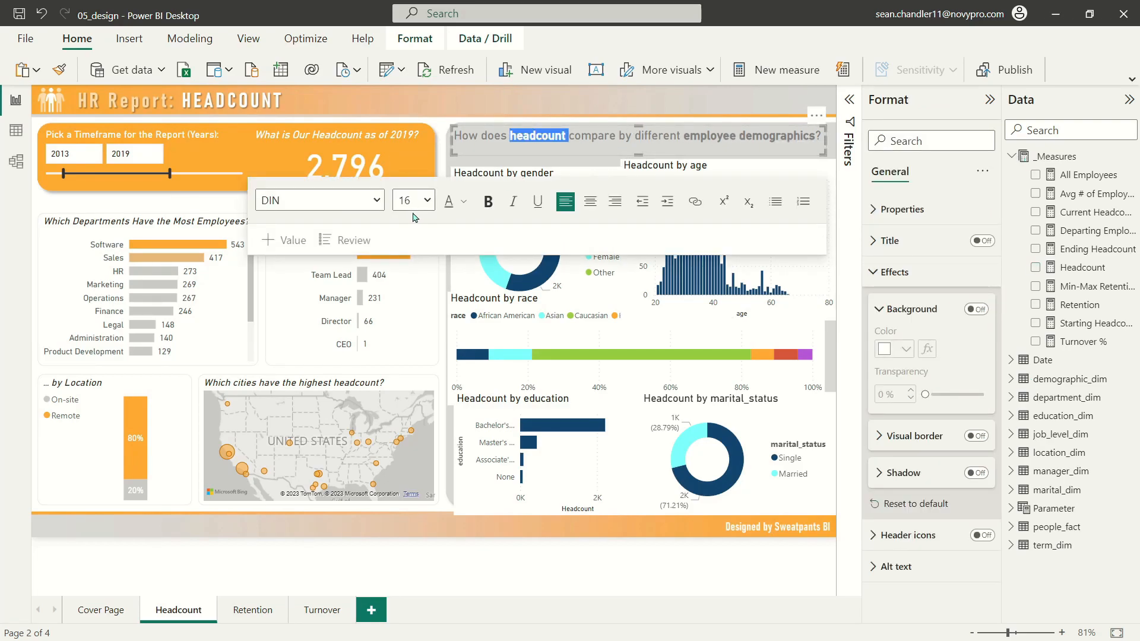
left_click(465, 201)
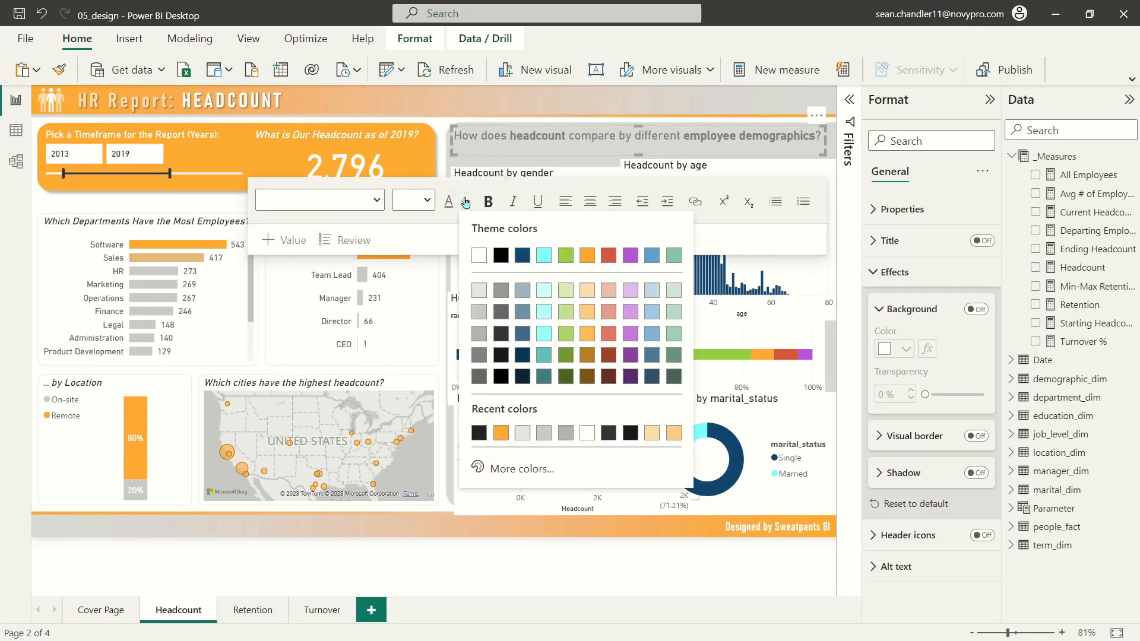
left_click(497, 339)
left_click(537, 132)
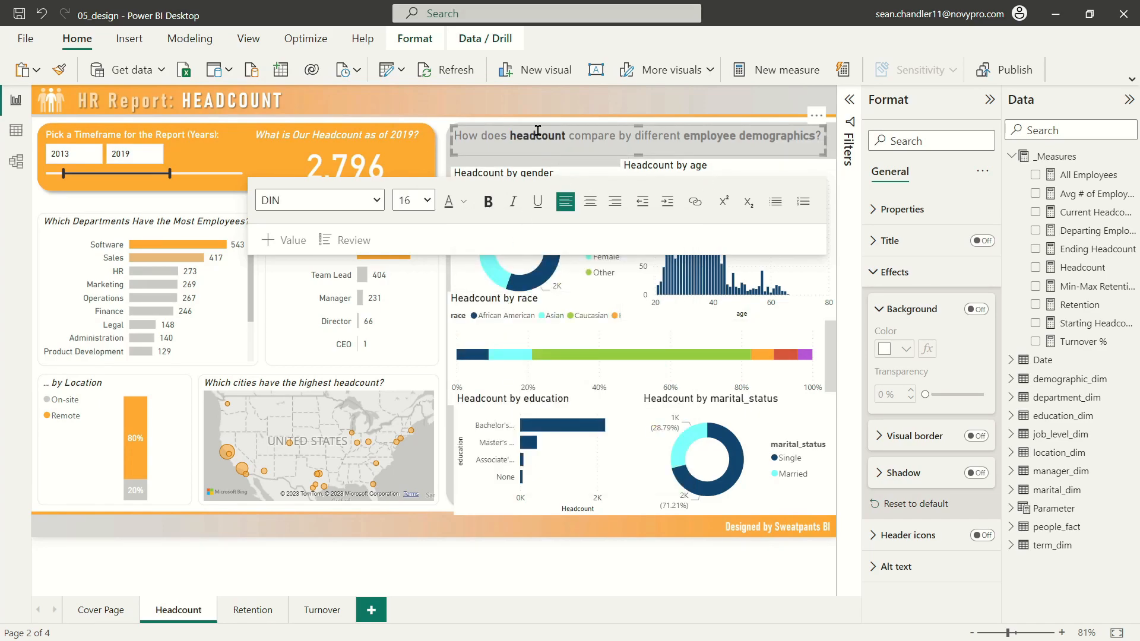
left_click_drag(683, 135, 816, 136)
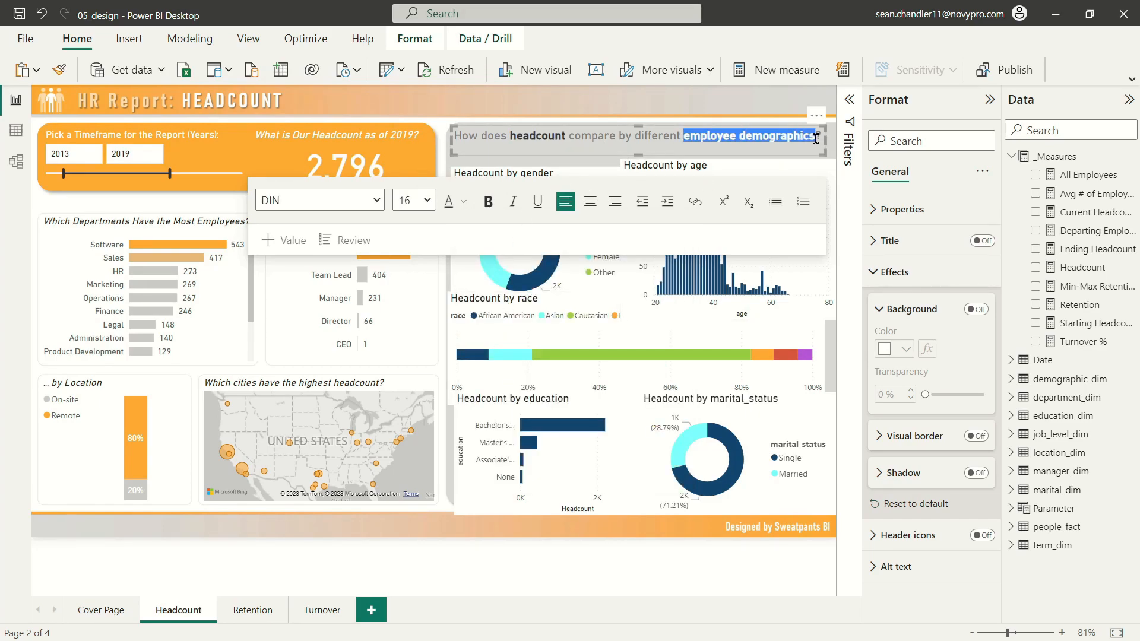
left_click(448, 201)
left_click(740, 141)
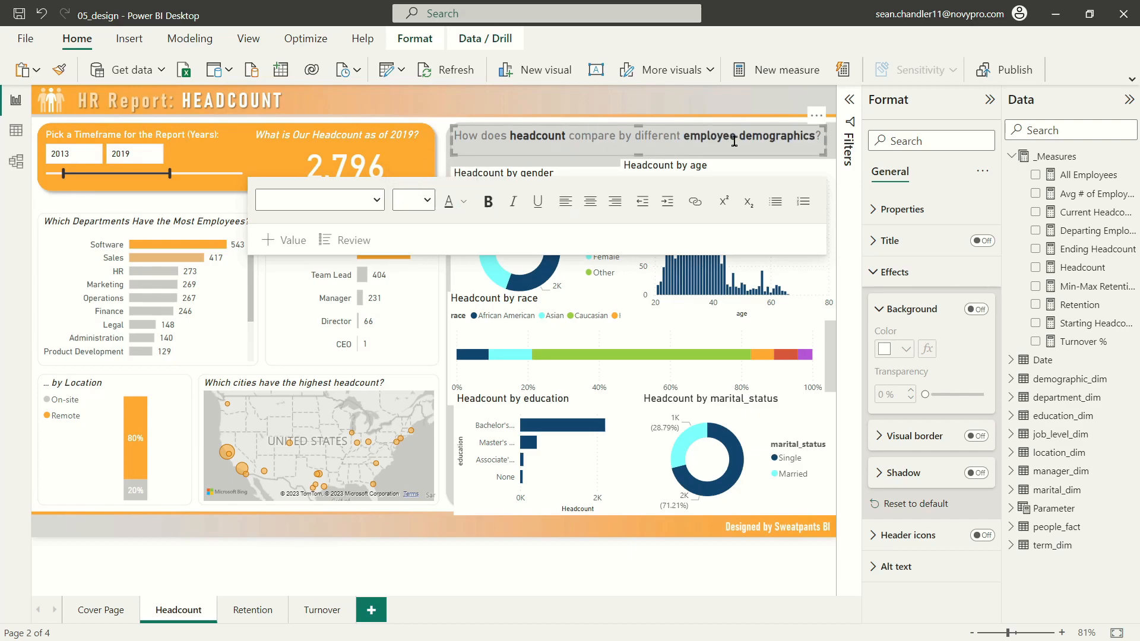
Recolor the word "headcount" in the demographics heading with the theme's orange.
double_click(535, 135)
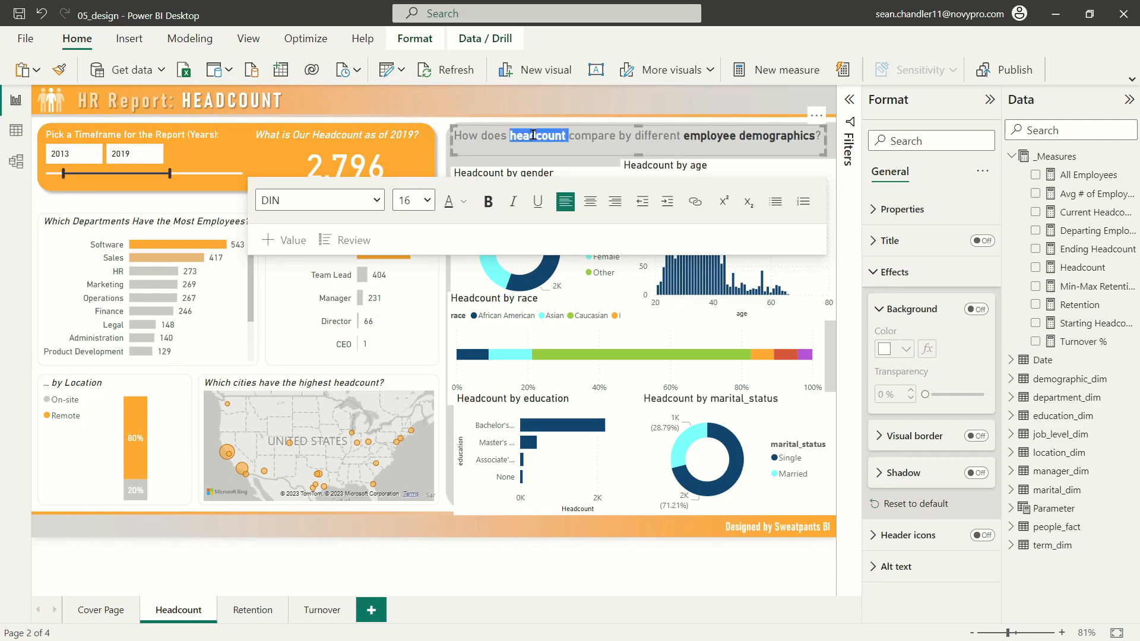
left_click(465, 202)
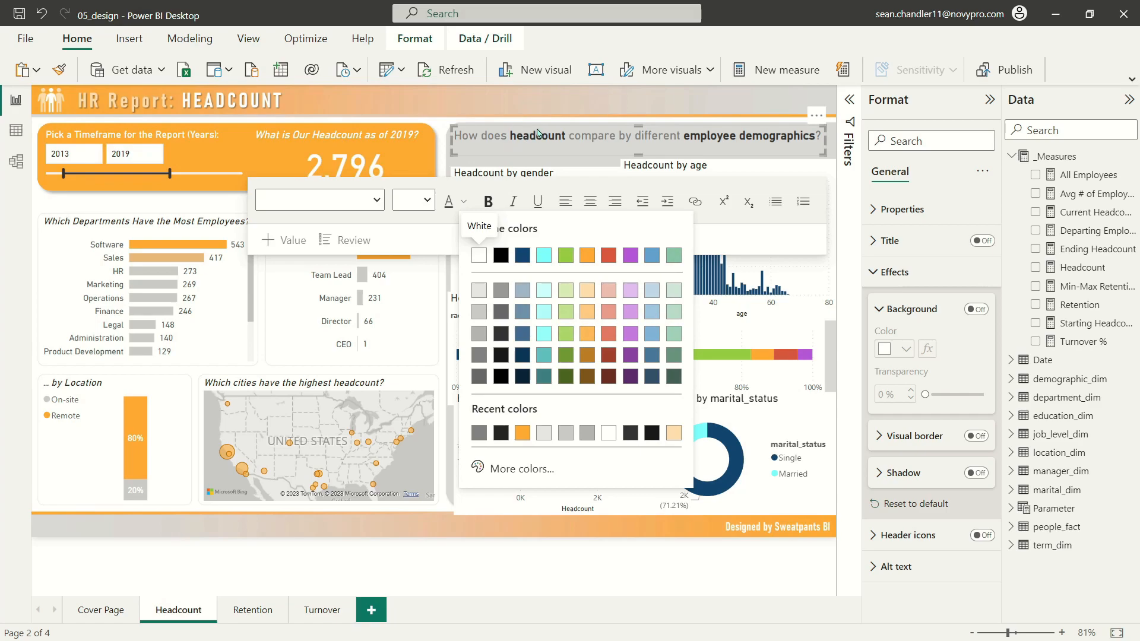
left_click(586, 257)
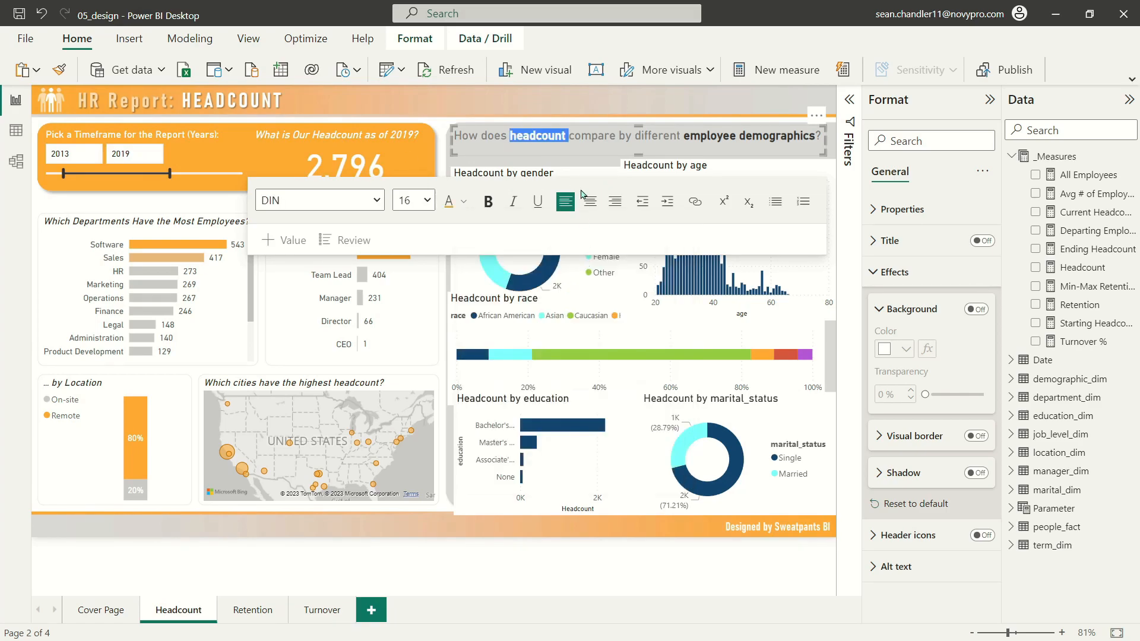
left_click(578, 137)
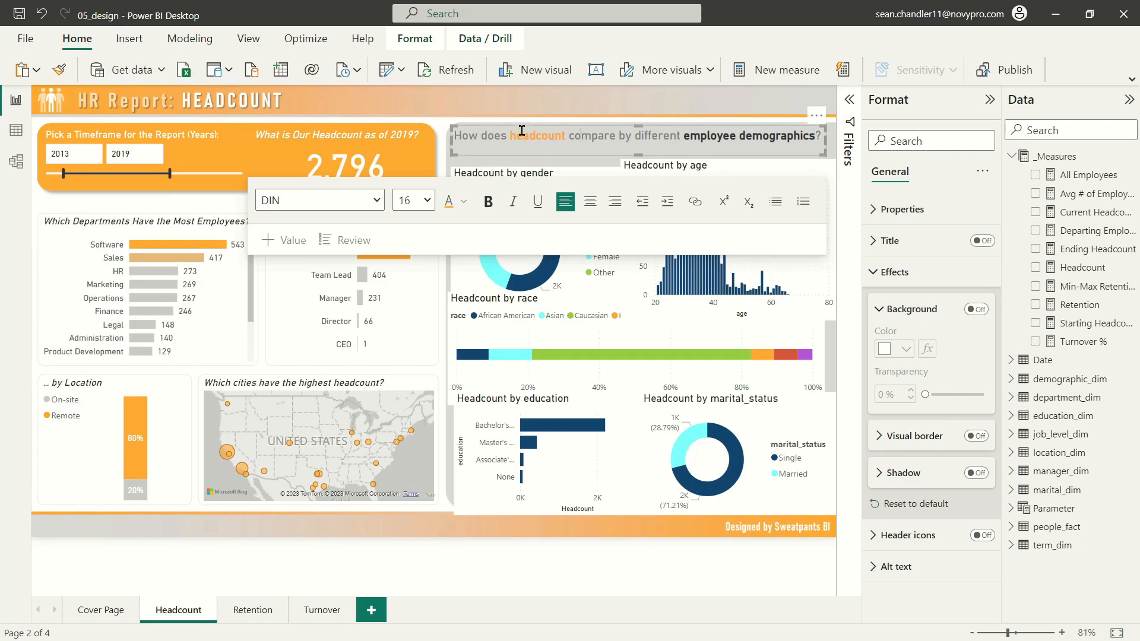
Darken the word "headcount" in the demographics heading to the custom orange #D28A27.
double_click(532, 135)
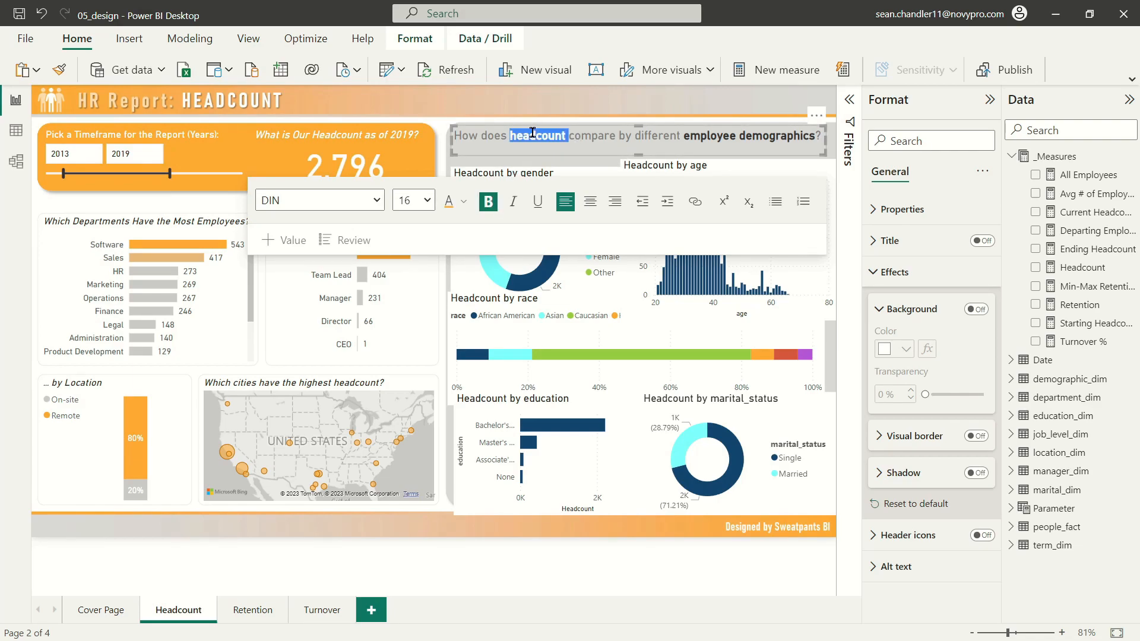
left_click(463, 203)
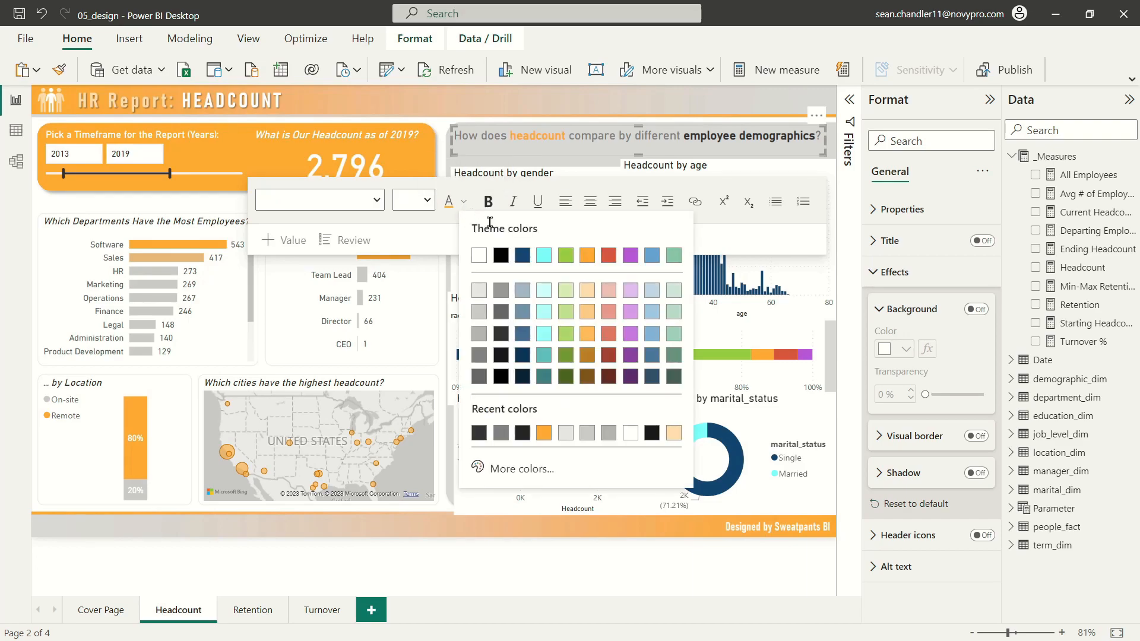
left_click(504, 469)
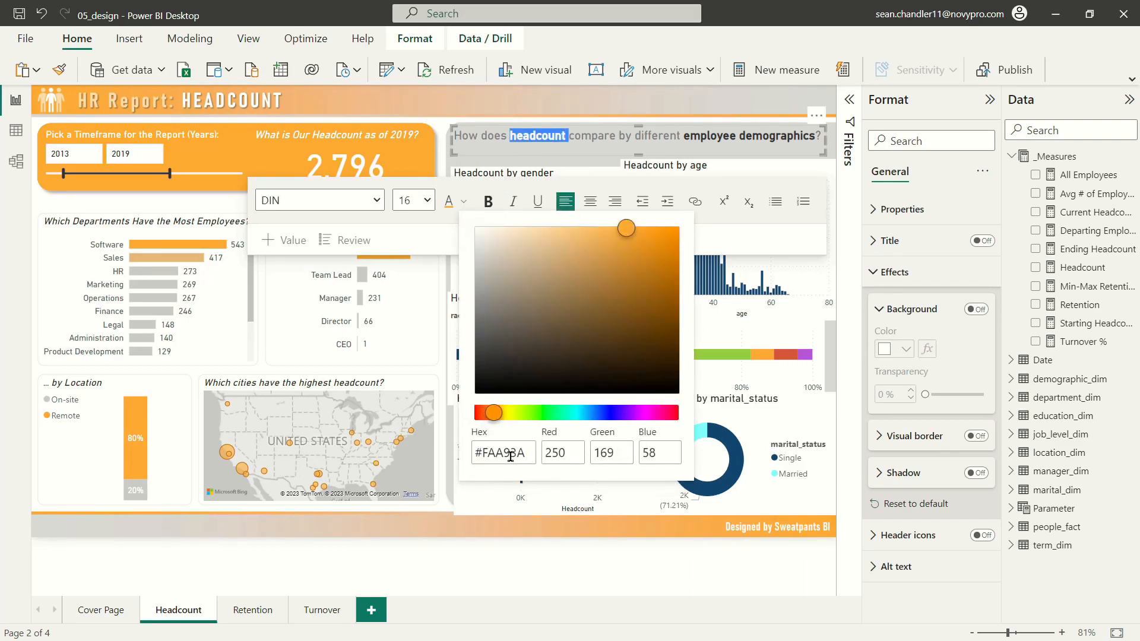
mouse_move(626, 228)
left_mouse_down()
mouse_move(618, 224)
mouse_move(621, 243)
mouse_move(640, 262)
left_mouse_up()
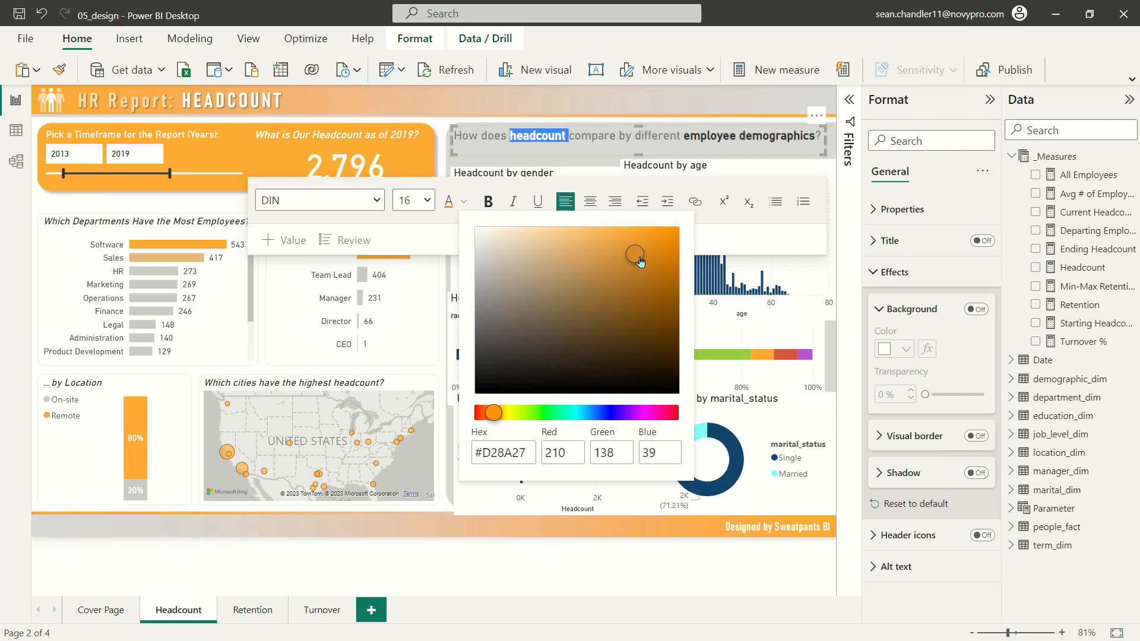
left_click(597, 137)
Set the word "headcount" in the demographics heading to the deeper custom orange #CF7B07.
double_click(537, 135)
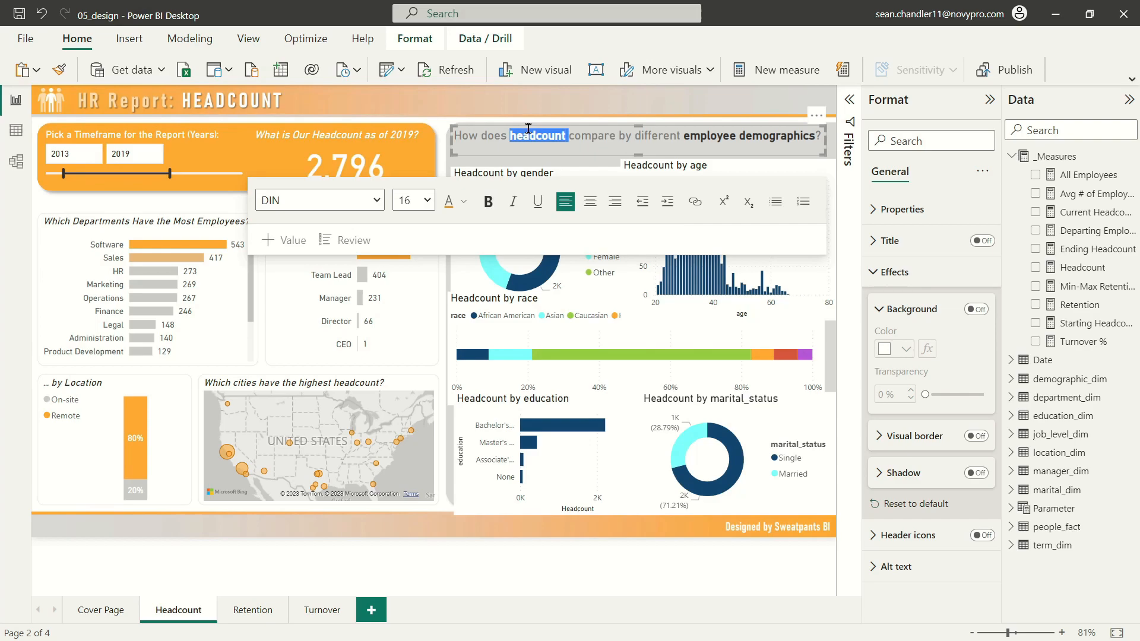
left_click(463, 201)
left_click(505, 469)
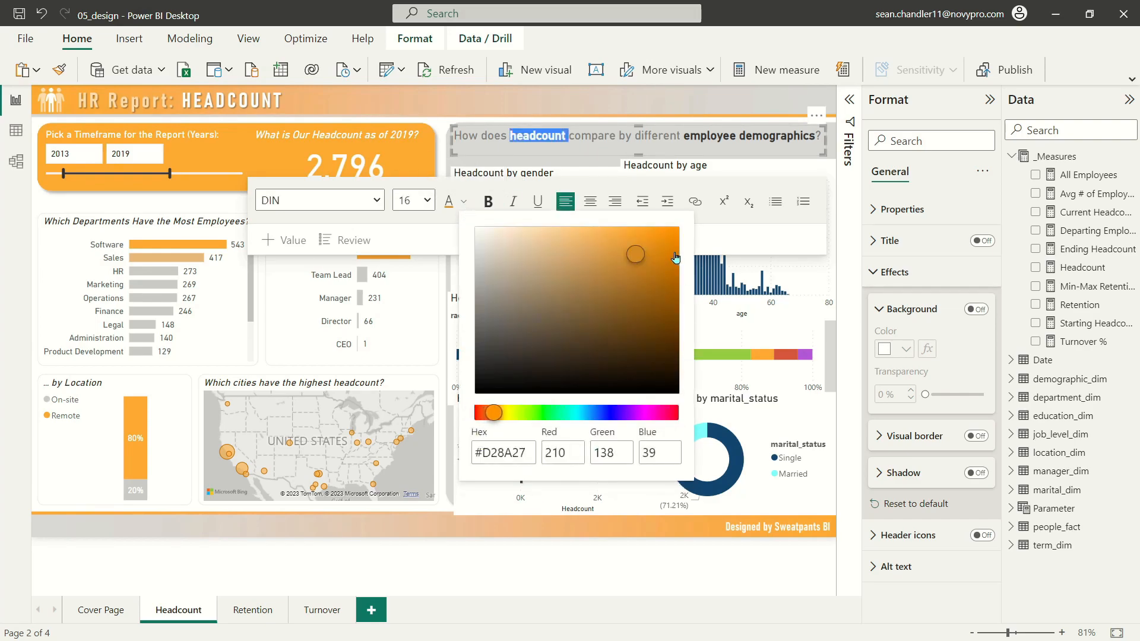
left_click(666, 254)
left_click(670, 259)
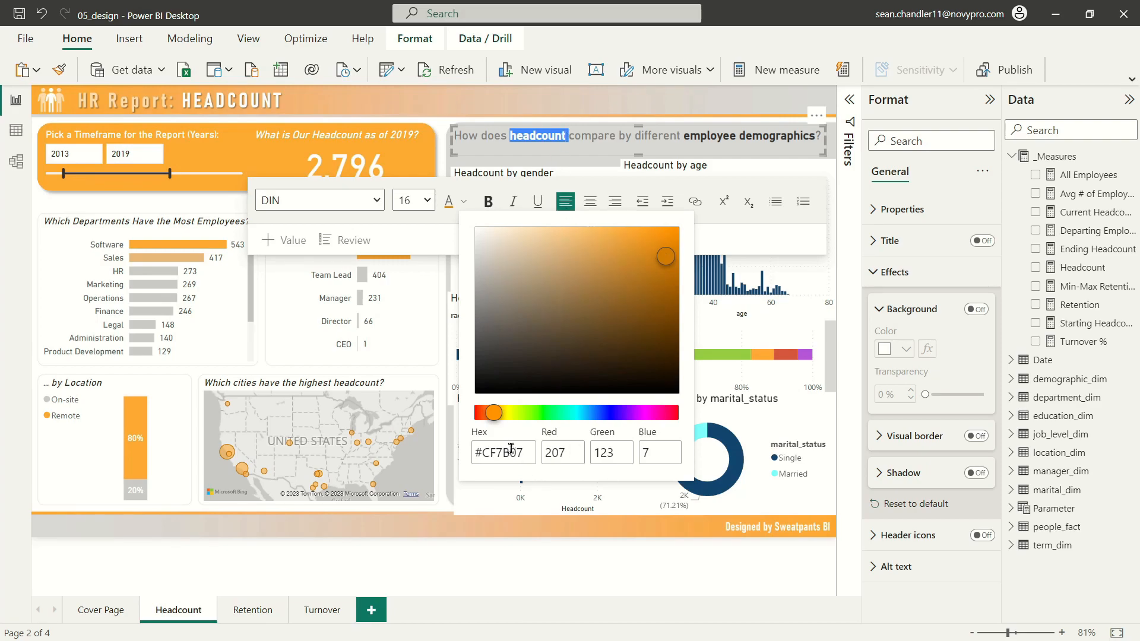
left_click(600, 136)
Apply the same dark orange to "employee demographics" in the heading and deselect the text box.
double_click(538, 135)
left_click(736, 136)
left_click_drag(686, 135, 816, 137)
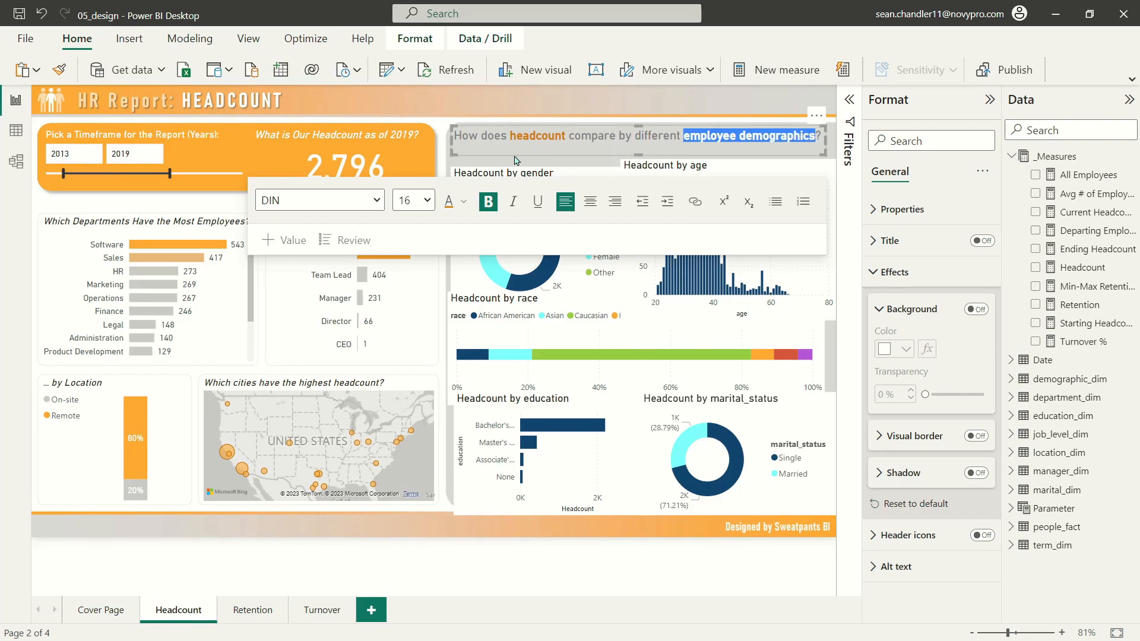
left_click(450, 200)
left_click(543, 107)
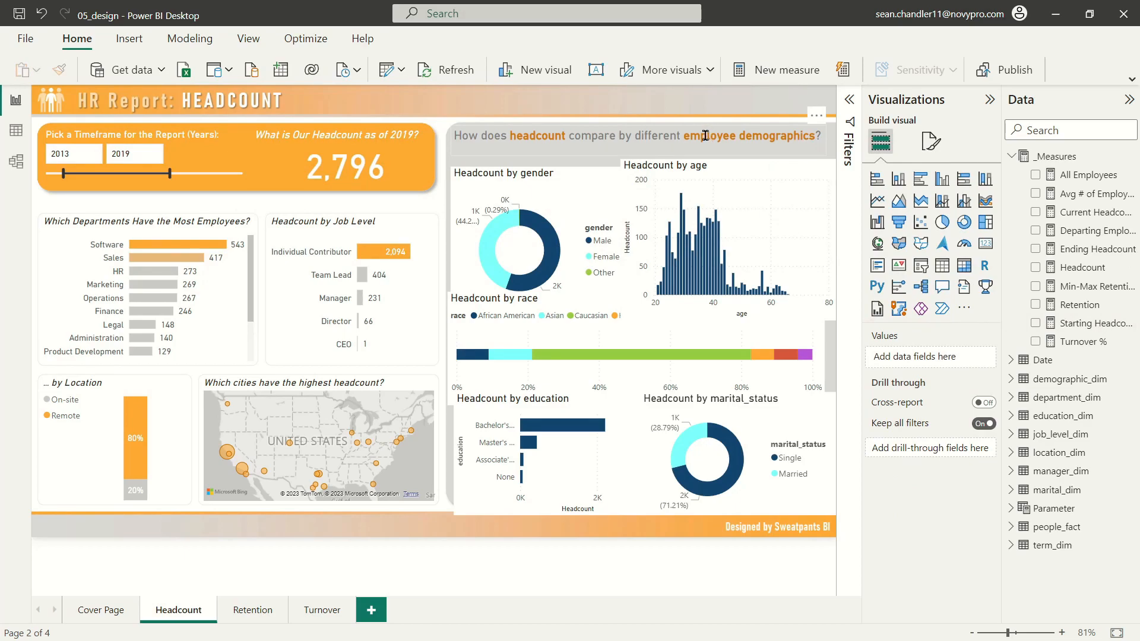
left_click(705, 135)
left_click(553, 113)
Copy the departments bar chart's formatting to the education chart, and from the education chart to the age chart.
left_click(544, 173)
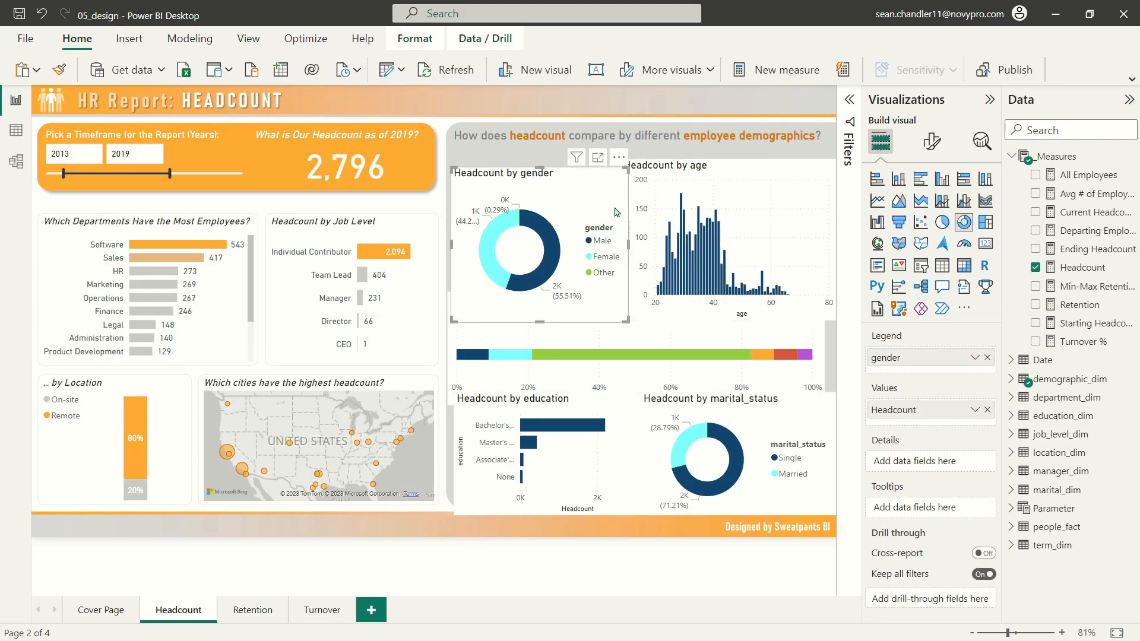
left_click(93, 228)
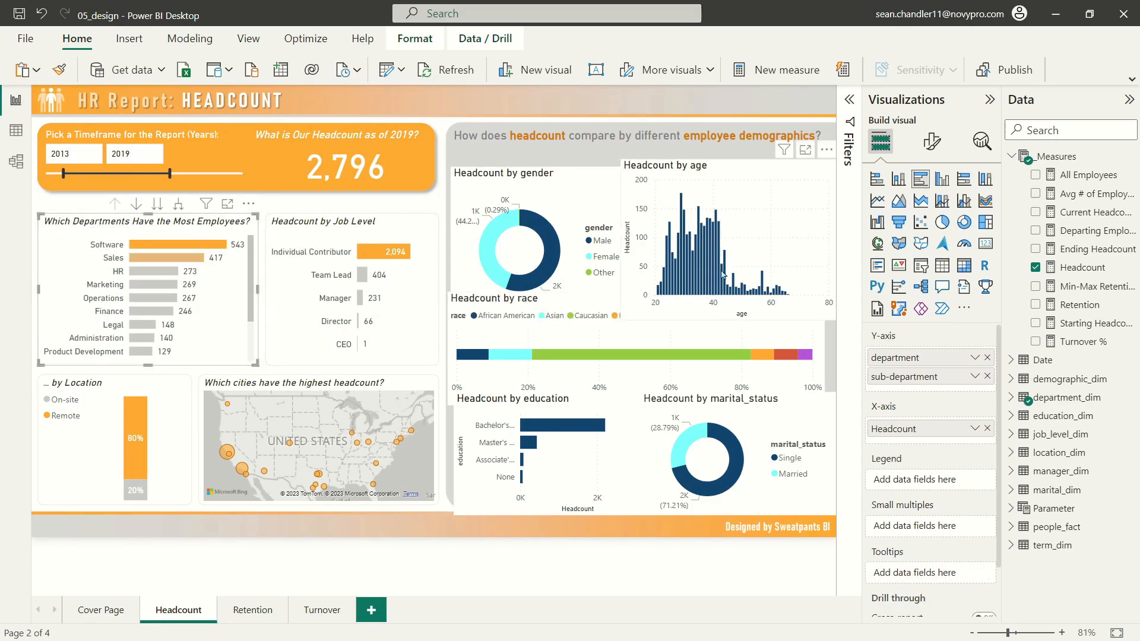
left_click(60, 70)
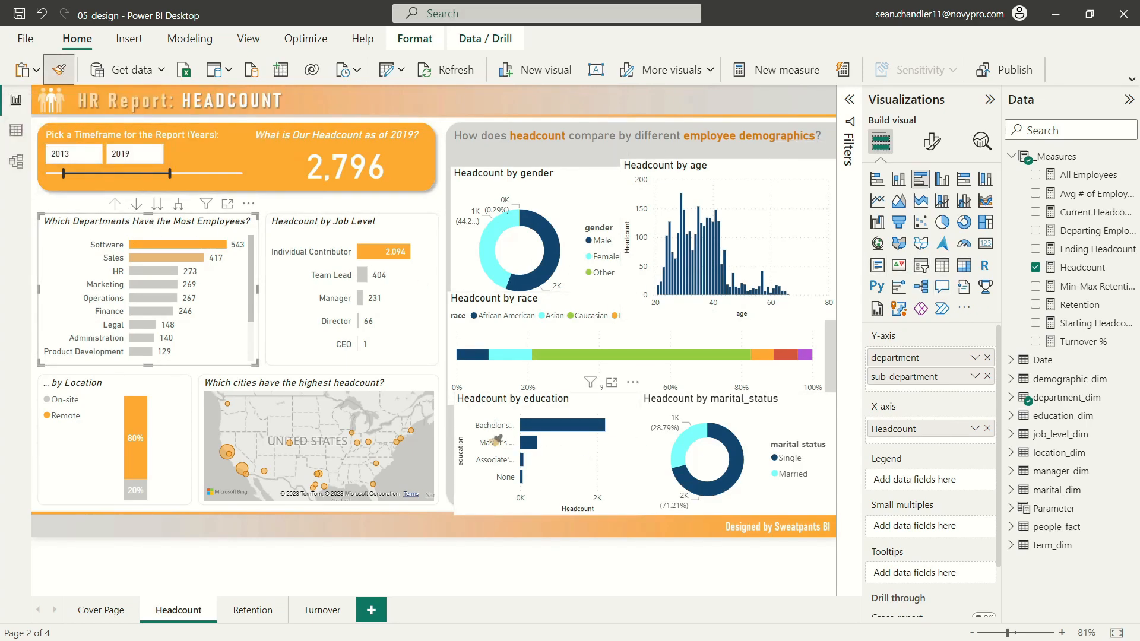
left_click(465, 419)
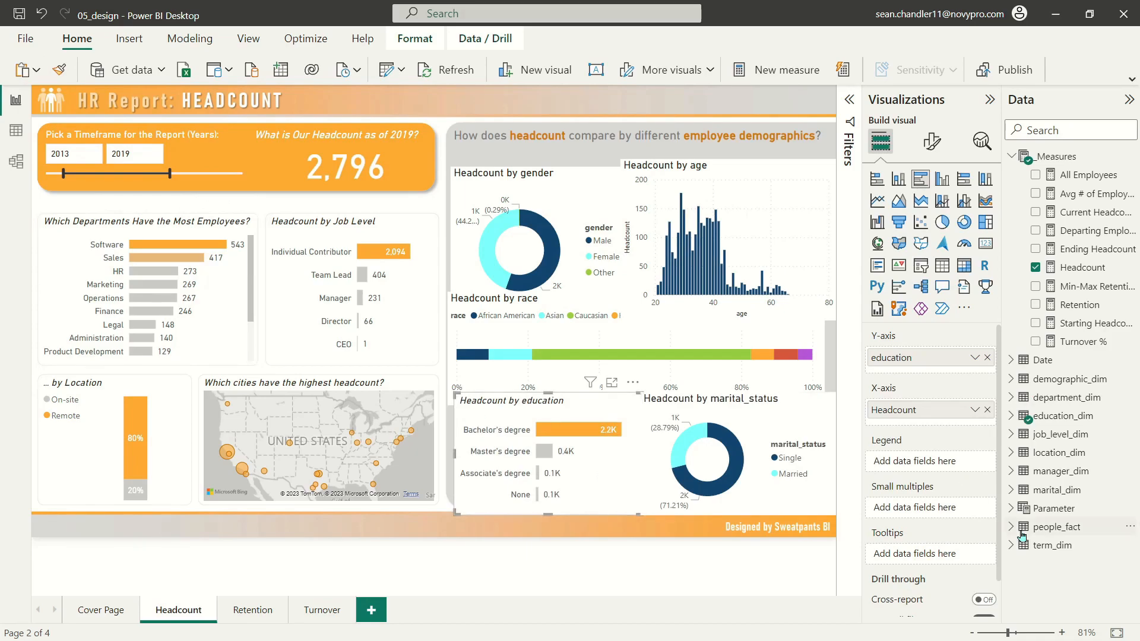
left_click(59, 69)
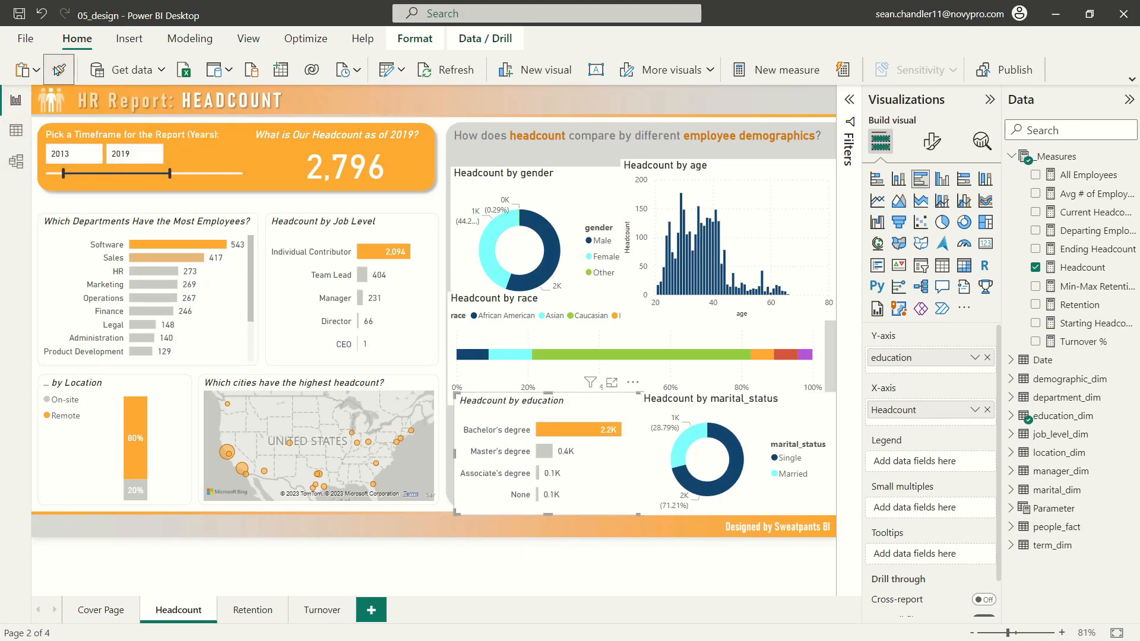
left_click(739, 178)
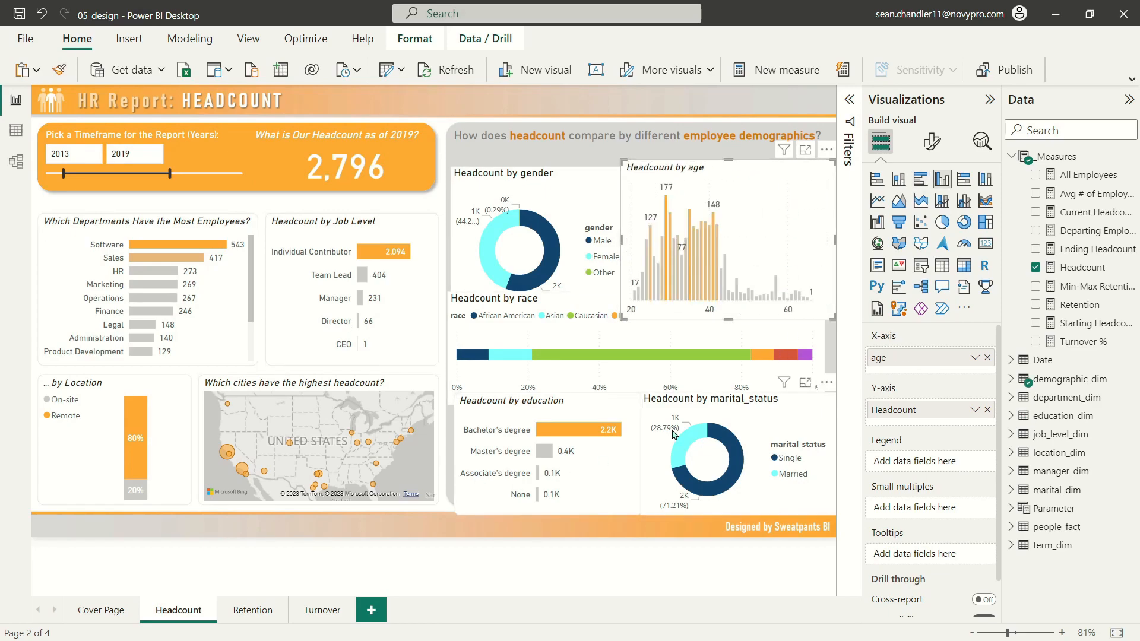
Shrink and reposition the education bar chart so it fits within the edges of the gray demographics panel.
left_click(550, 422)
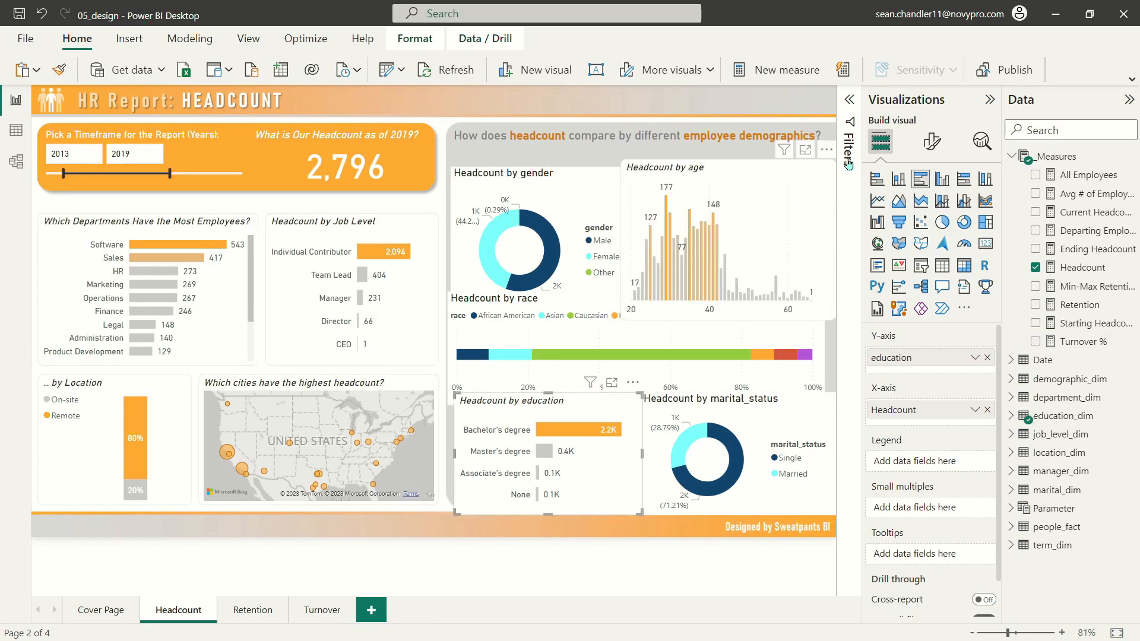
left_click(931, 141)
left_click_drag(513, 411, 458, 393)
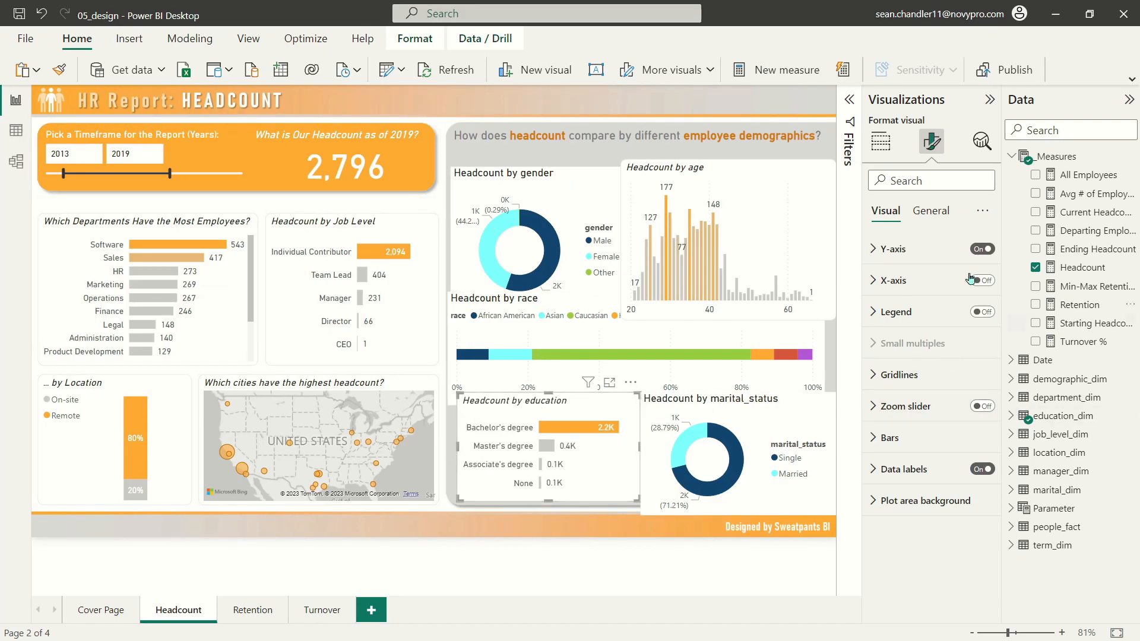
Set the education chart's background transparency to 75% and lower the chart's top edge slightly.
left_click(931, 211)
left_click(915, 329)
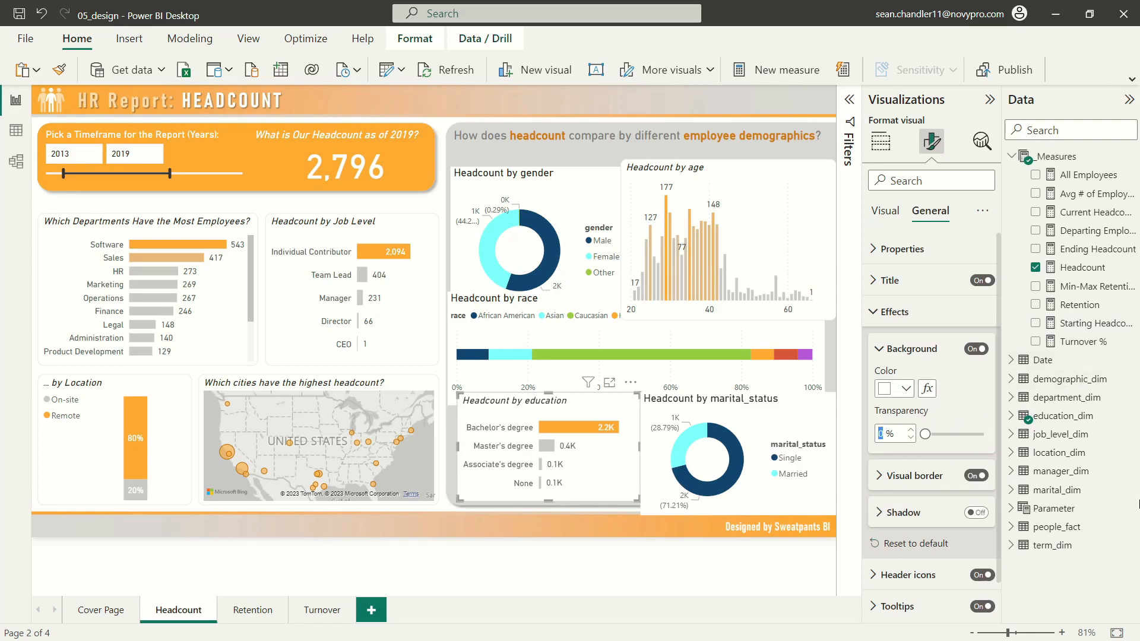
type("75")
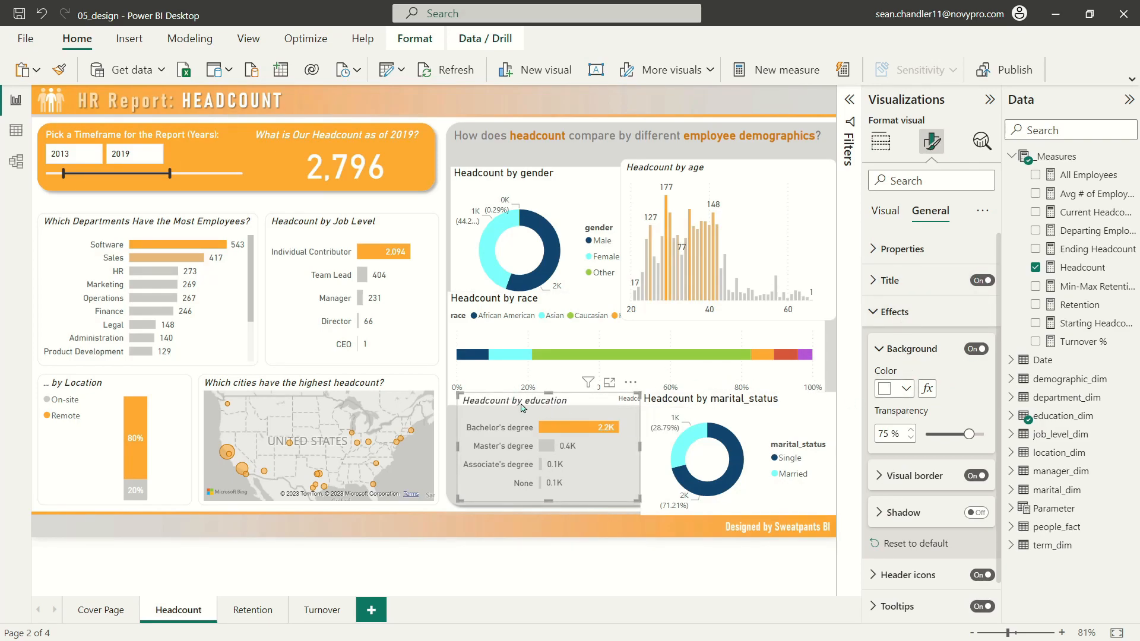
left_click(887, 286)
left_click_drag(543, 394, 562, 400)
left_click(479, 558)
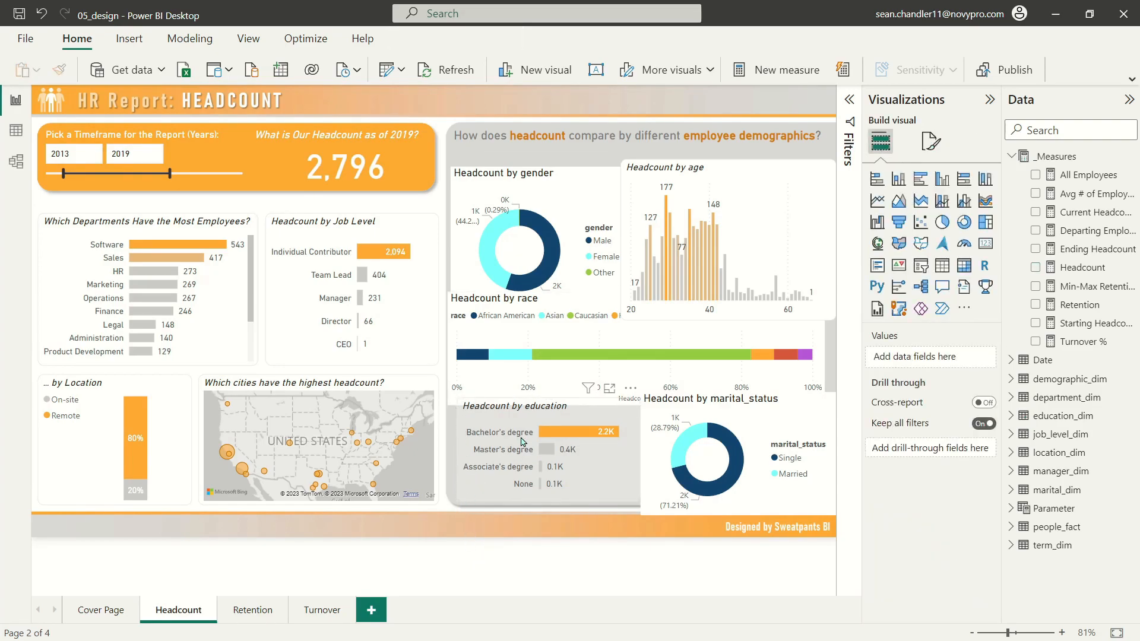
Set the education chart's Y-axis label color to a darker gray from the theme colors.
left_click(525, 412)
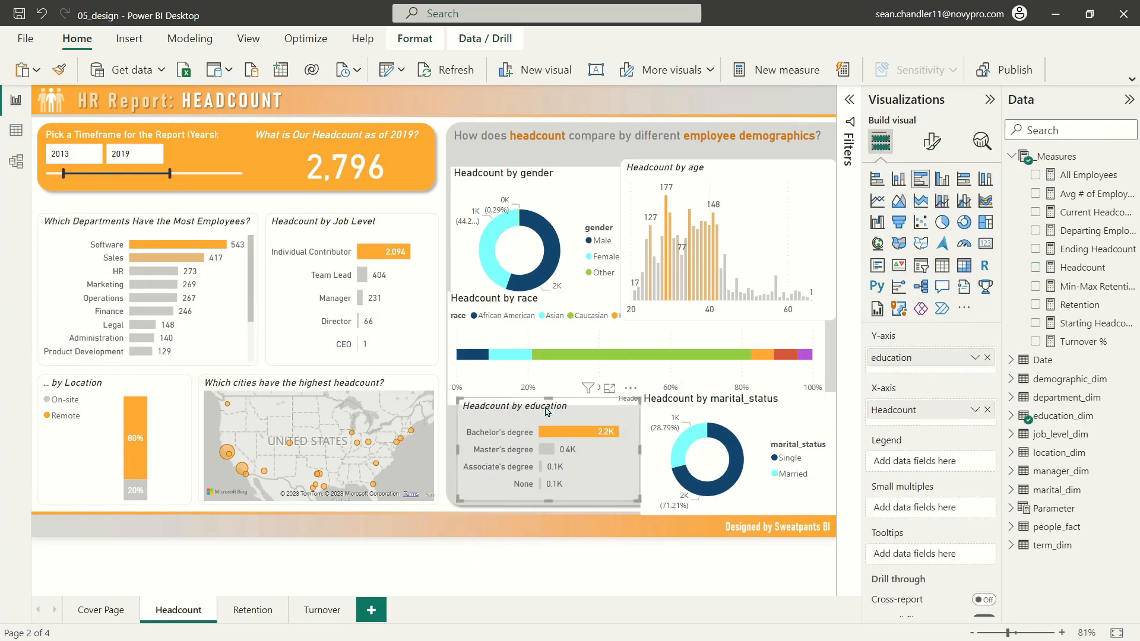
left_click(931, 140)
left_click(893, 249)
left_click(906, 390)
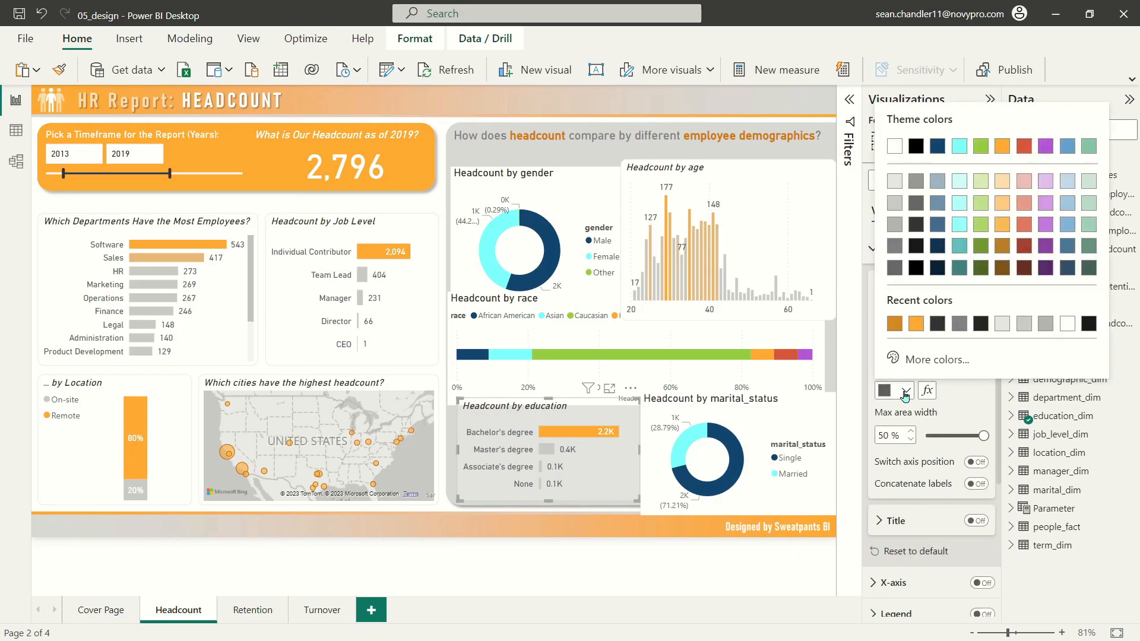
left_click(917, 202)
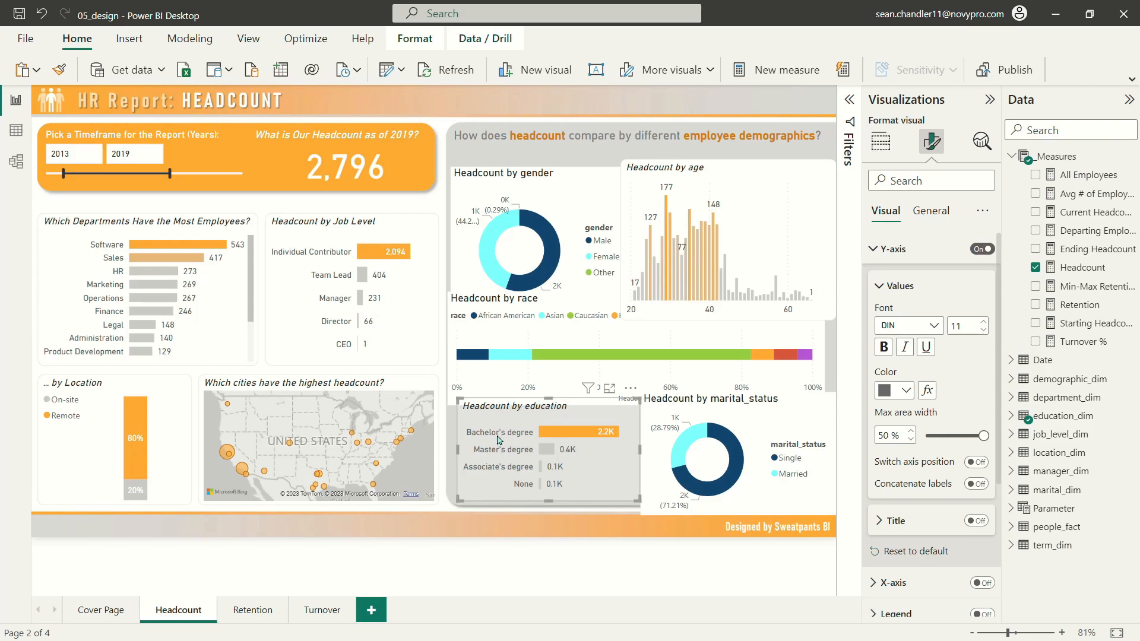
Change the education chart's title to "... by Education Level".
left_click(931, 211)
left_click(956, 279)
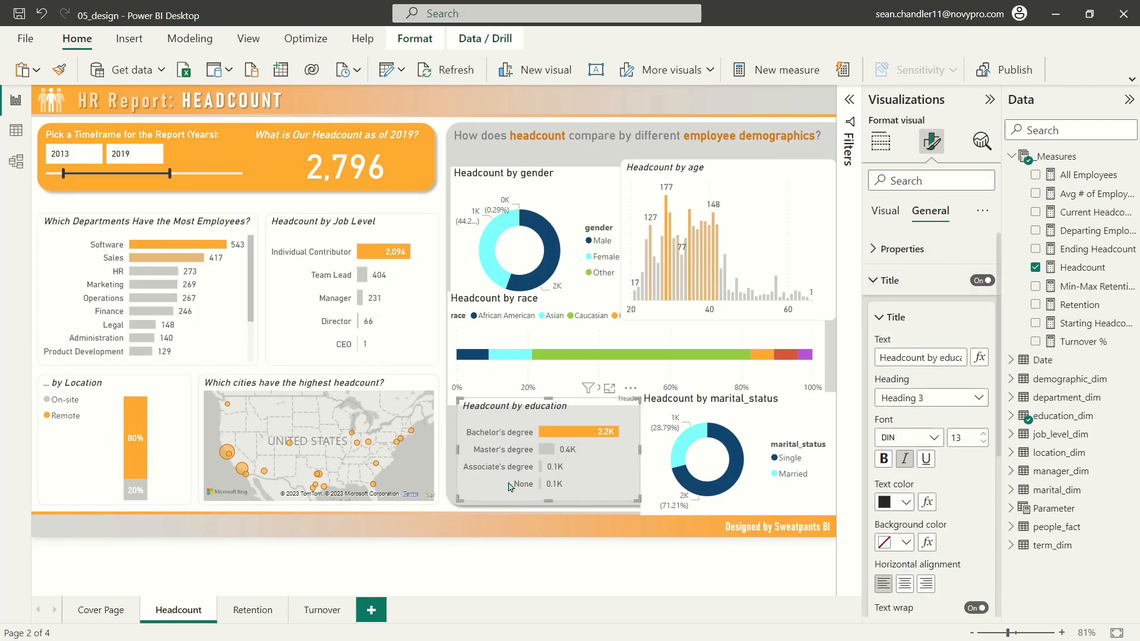
double_click(922, 352)
key("ctrl+a")
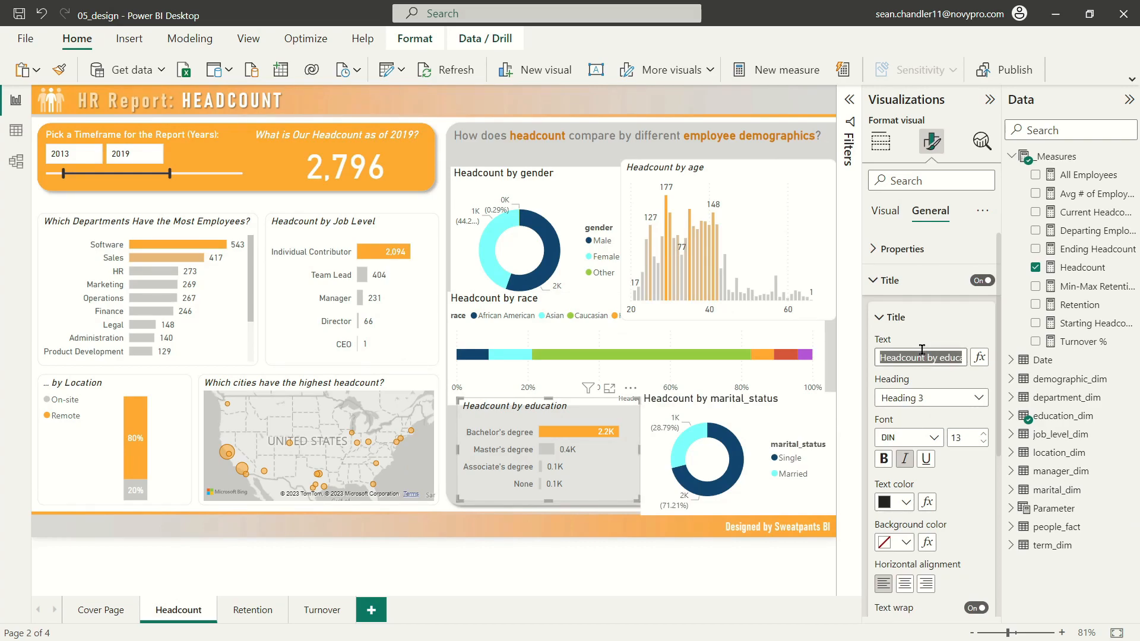
key("BackSpace")
type("... by Education Level")
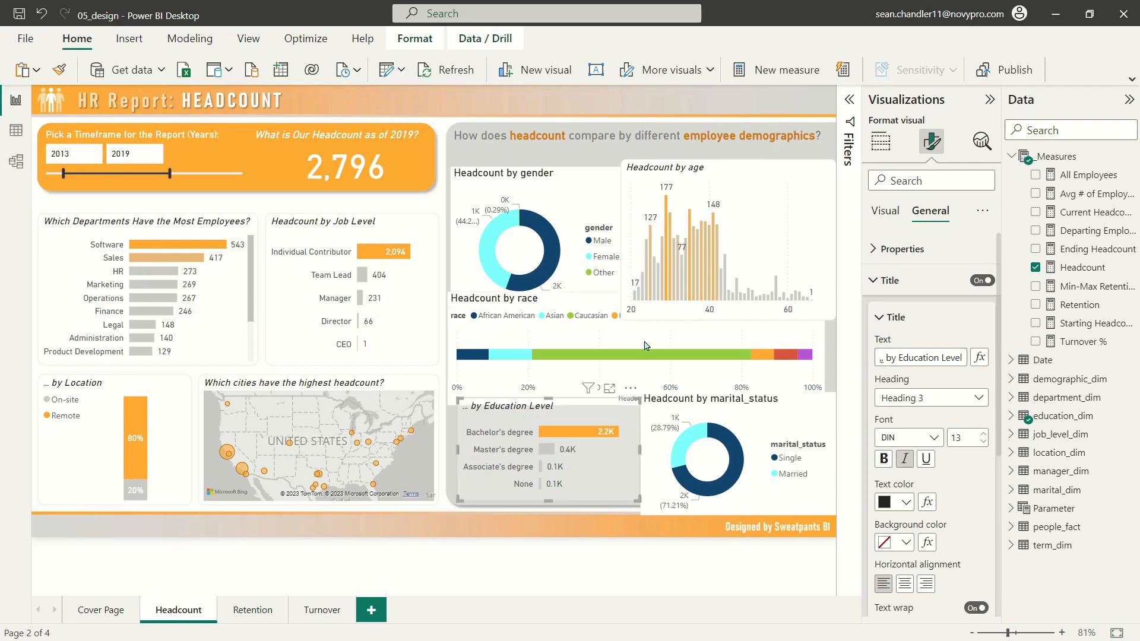
left_click(888, 281)
Set the display units of the education chart's data labels to None, leaving overflow text off.
left_click(886, 211)
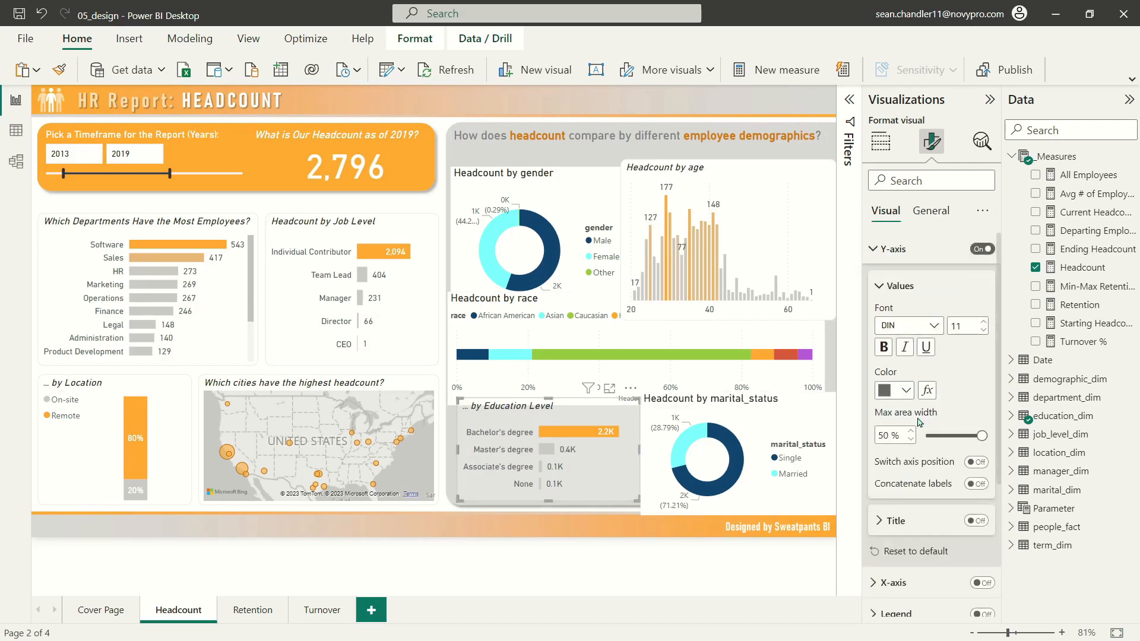
scroll(908, 551, "down", 3)
left_click(900, 571)
scroll(910, 487, "down", 5)
left_click(897, 502)
scroll(899, 502, "down", 3)
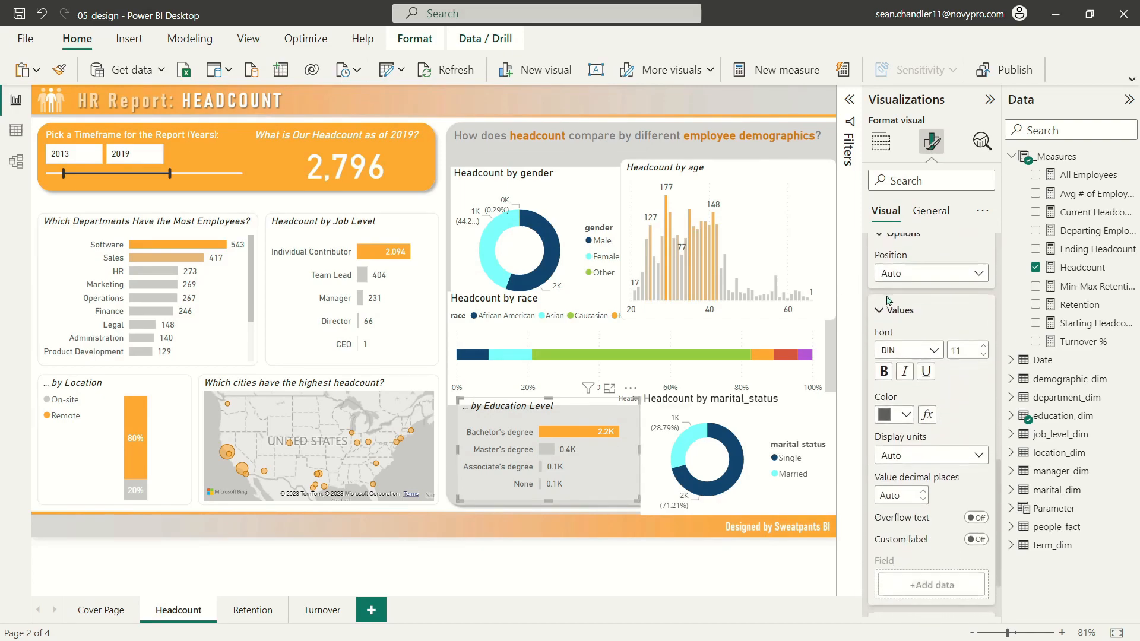
left_click(902, 462)
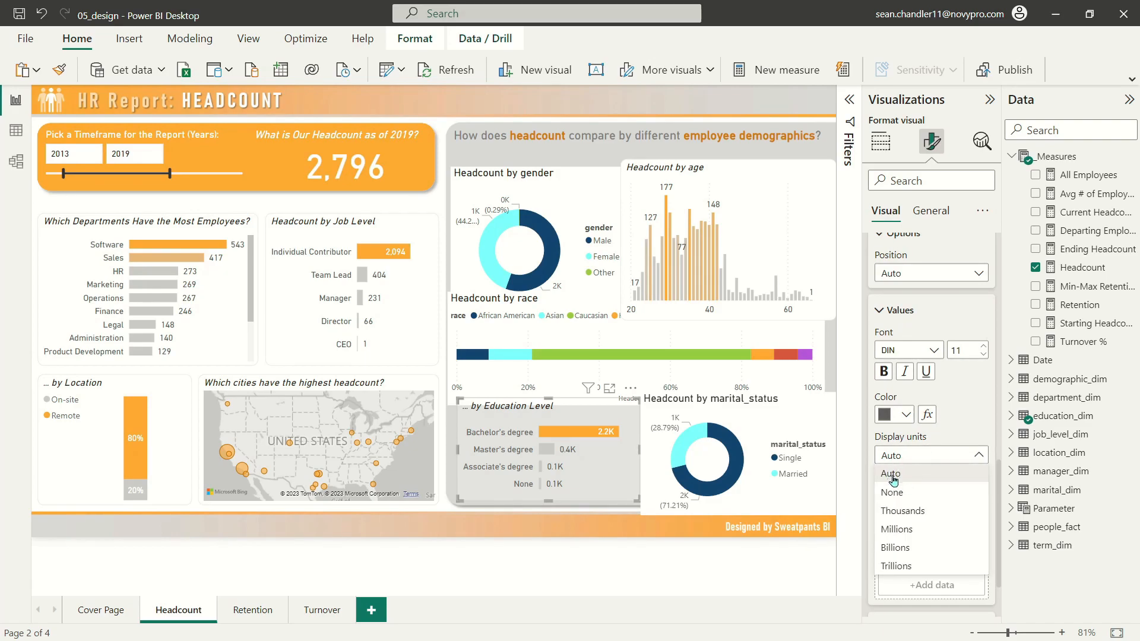
left_click(892, 492)
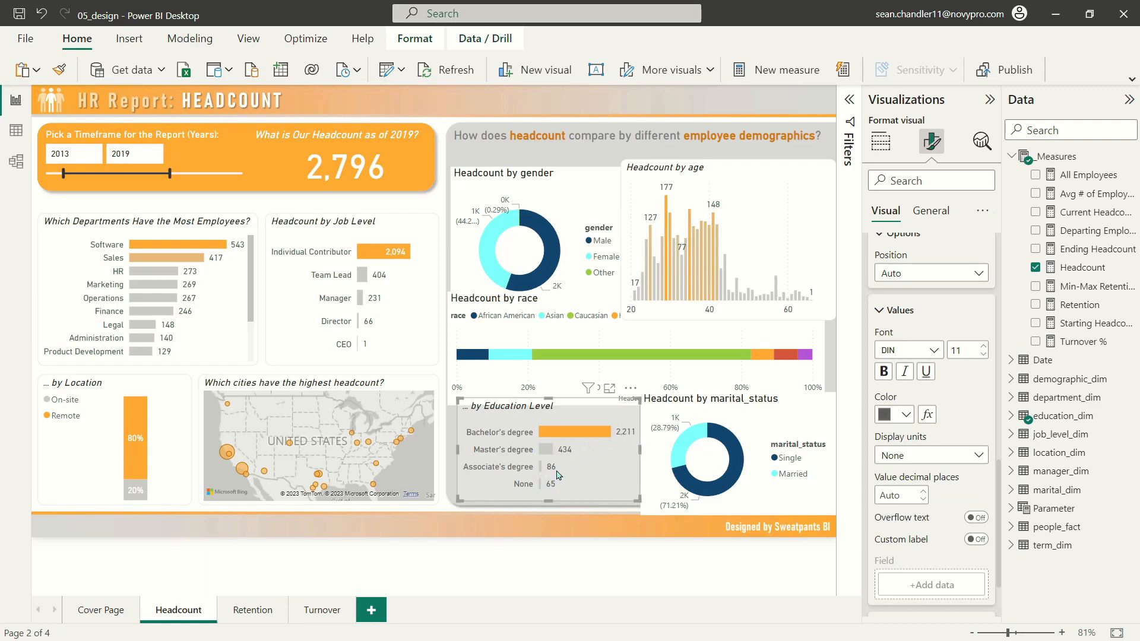
left_click(971, 519)
left_click(972, 518)
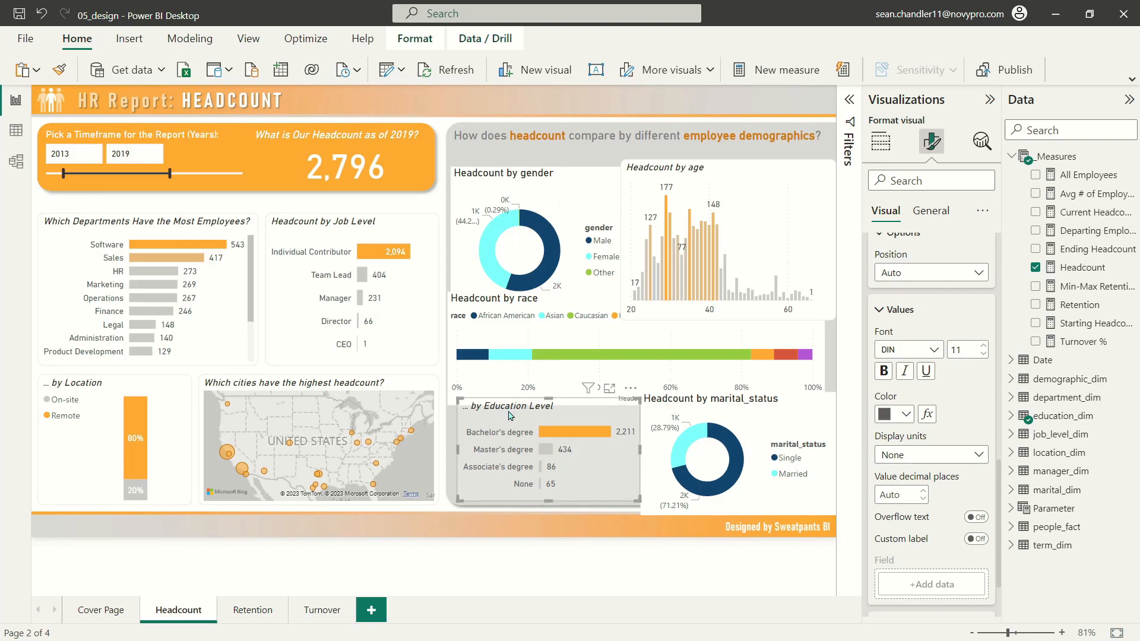
Copy the education chart's updated formatting to the age chart.
left_click(59, 70)
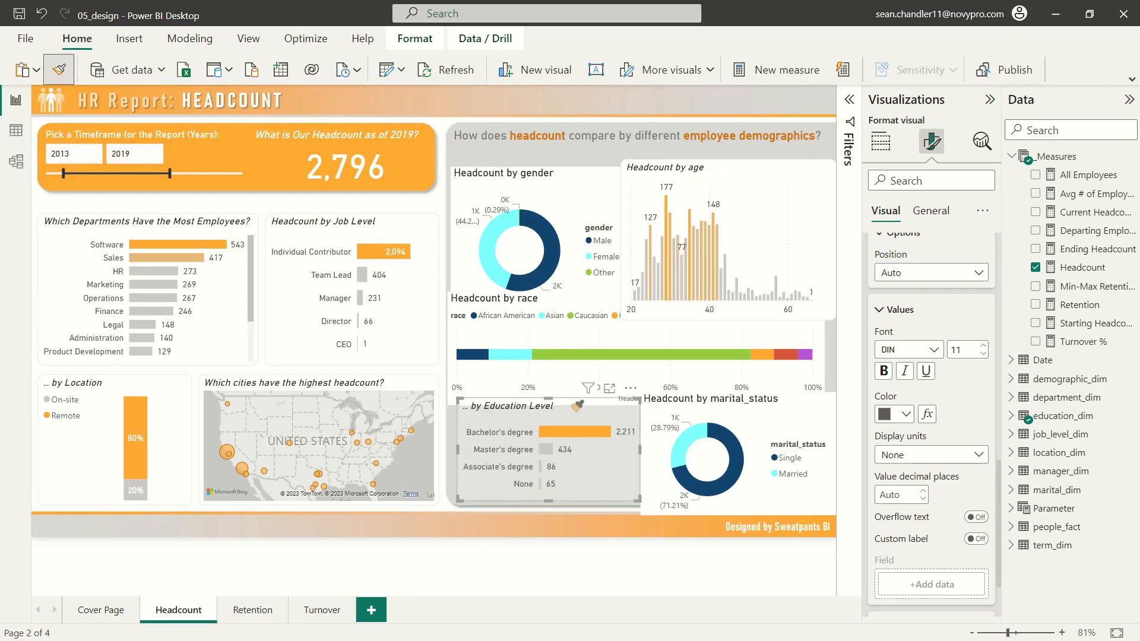
left_click(792, 182)
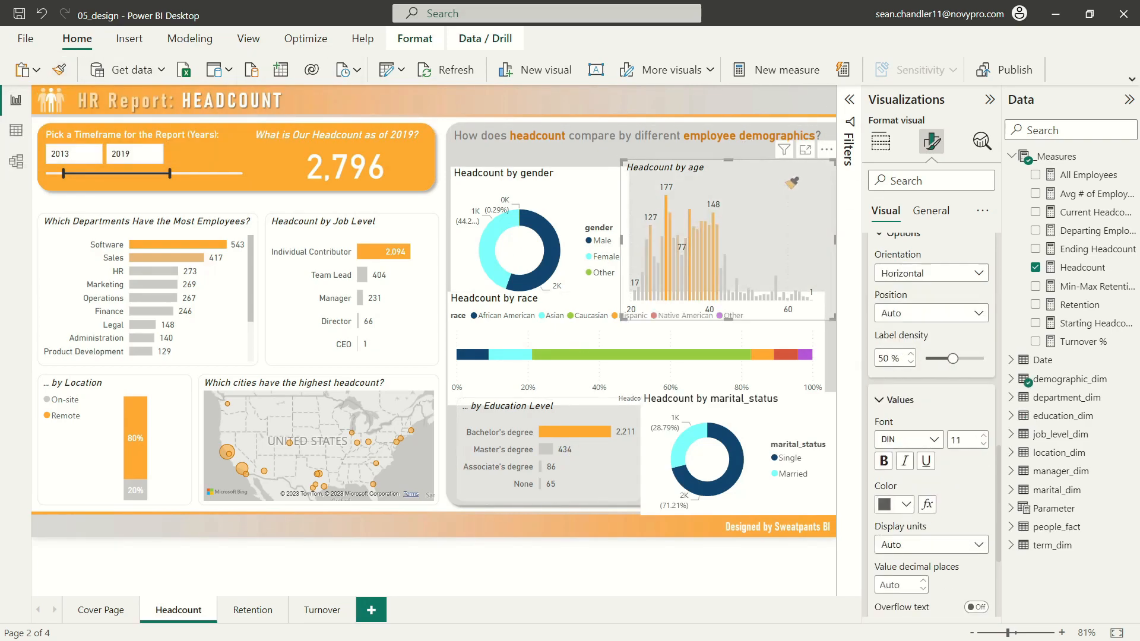
Shrink the gender donut chart and shorten the age chart so both fit above the race chart.
left_click(625, 313)
left_click_drag(626, 321, 651, 304)
left_click(585, 303)
left_click(785, 415)
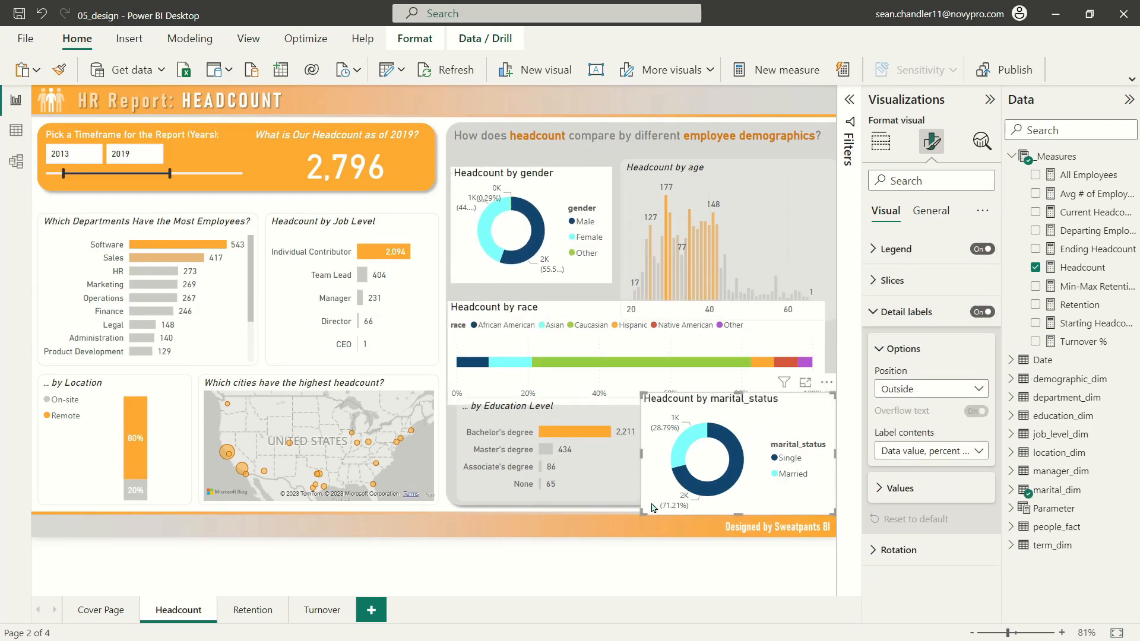
left_click(694, 174)
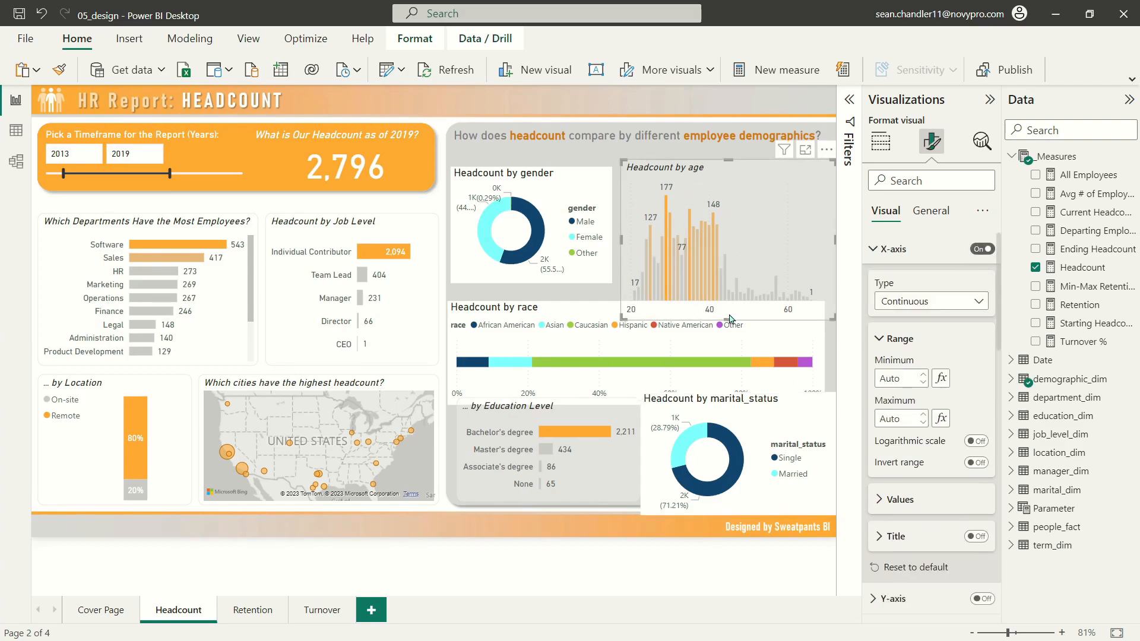
left_click_drag(726, 324, 728, 290)
left_click(698, 171)
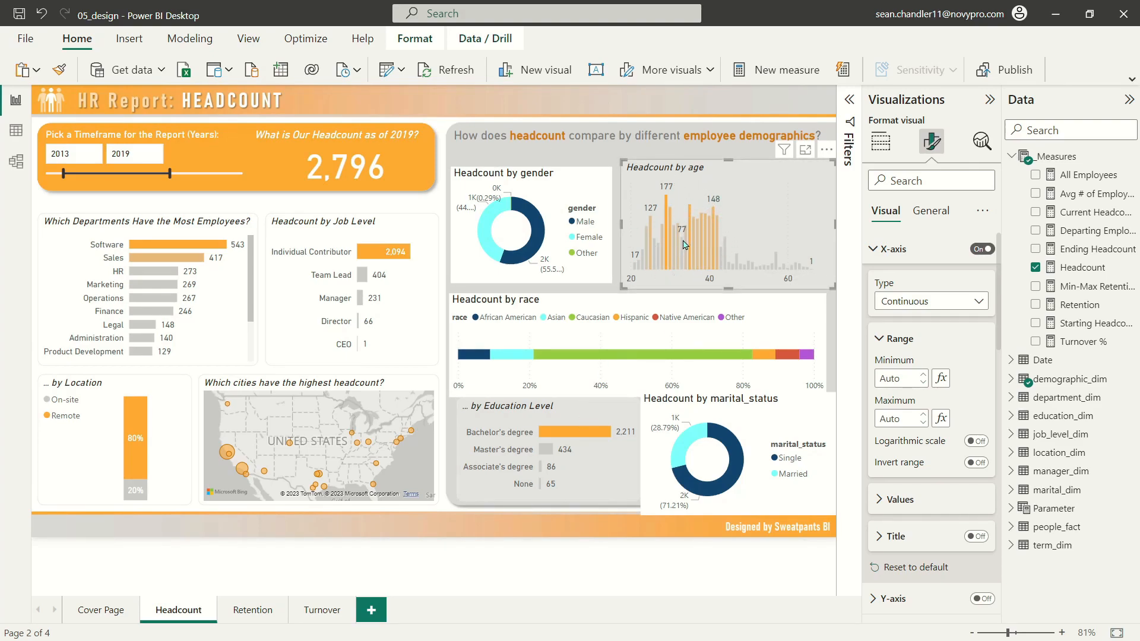
Turn off the data labels on the age chart.
mouse_move(562, 429)
scroll(950, 356, "down", 3)
left_click(950, 349)
scroll(955, 350, "down", 1)
scroll(926, 374, "up", 8)
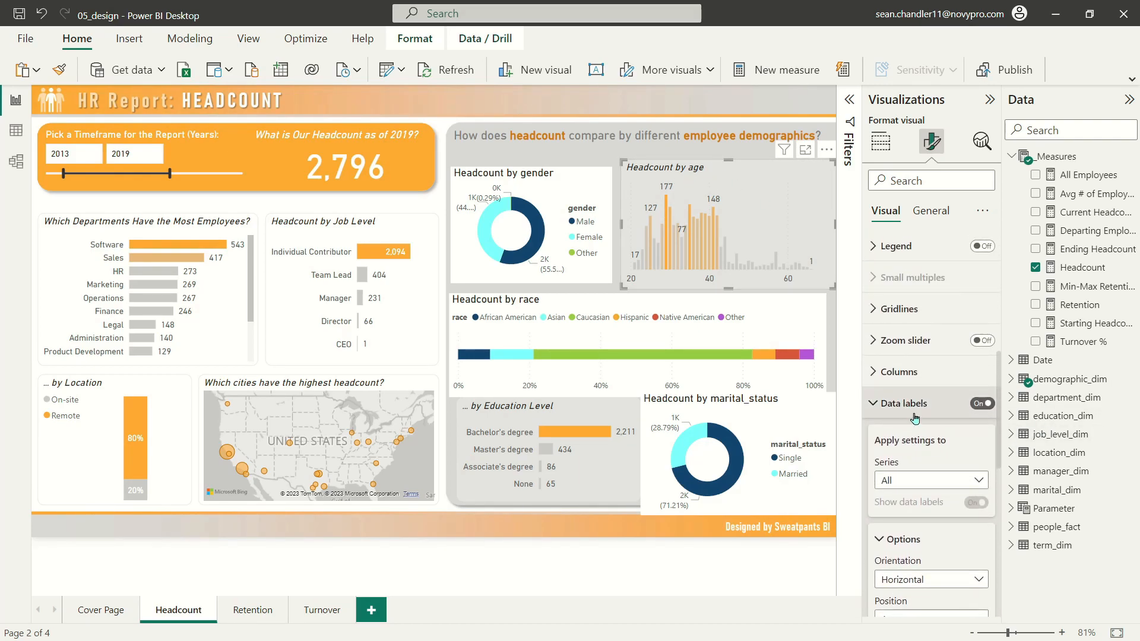
scroll(914, 406, "down", 6)
scroll(932, 411, "up", 6)
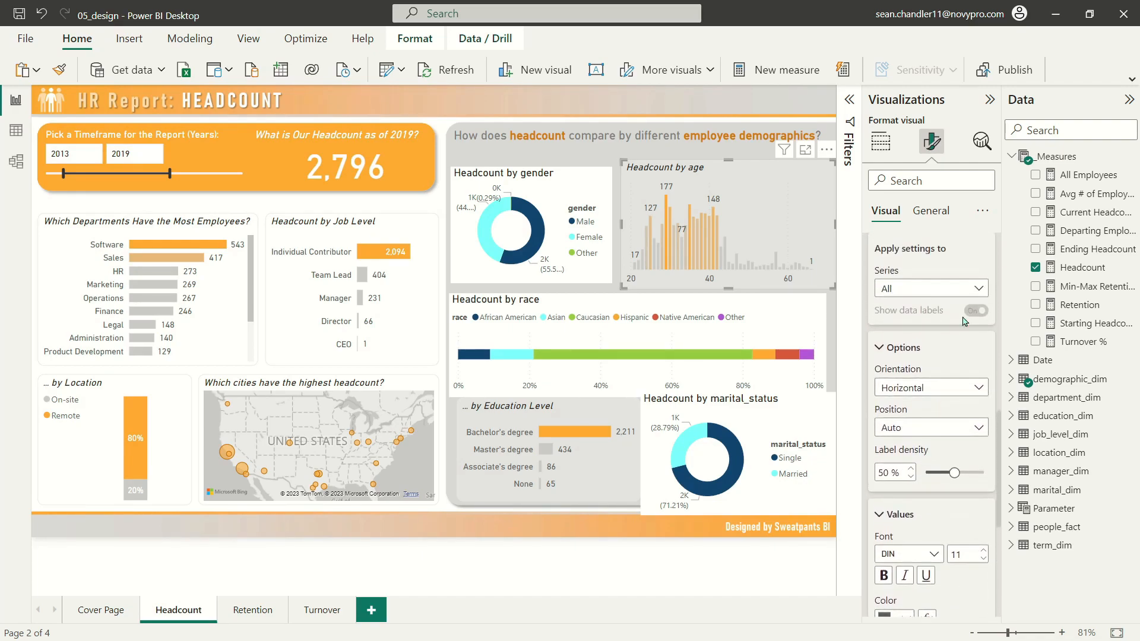
left_click(943, 411)
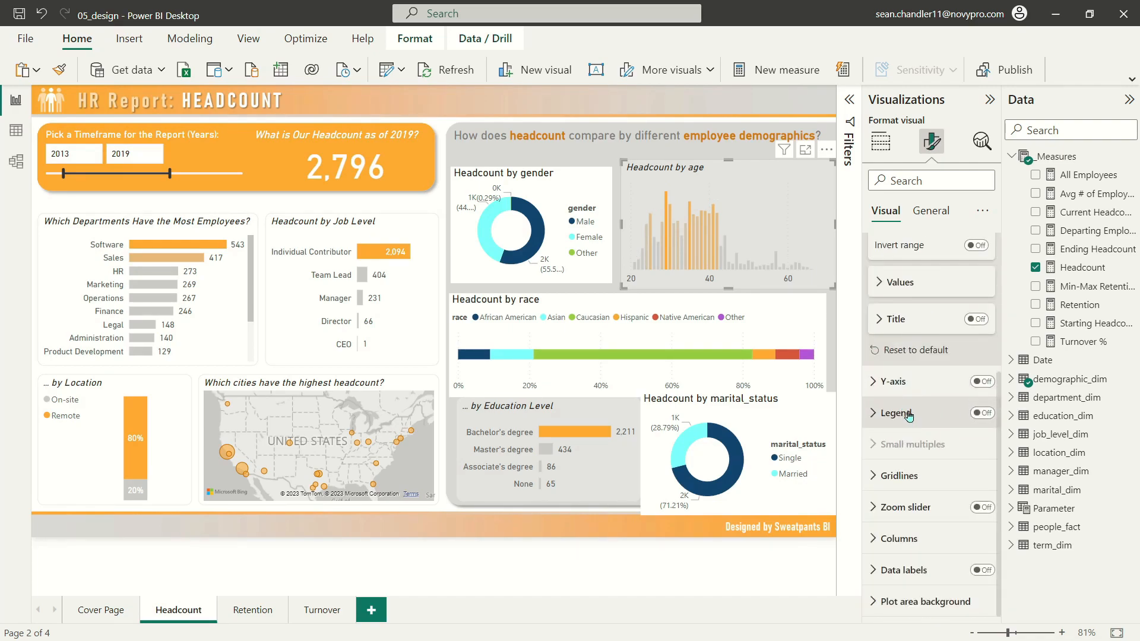
Turn on the age chart's Y-axis and set its values to the DIN font at size 11.
scroll(909, 559, "up", 4)
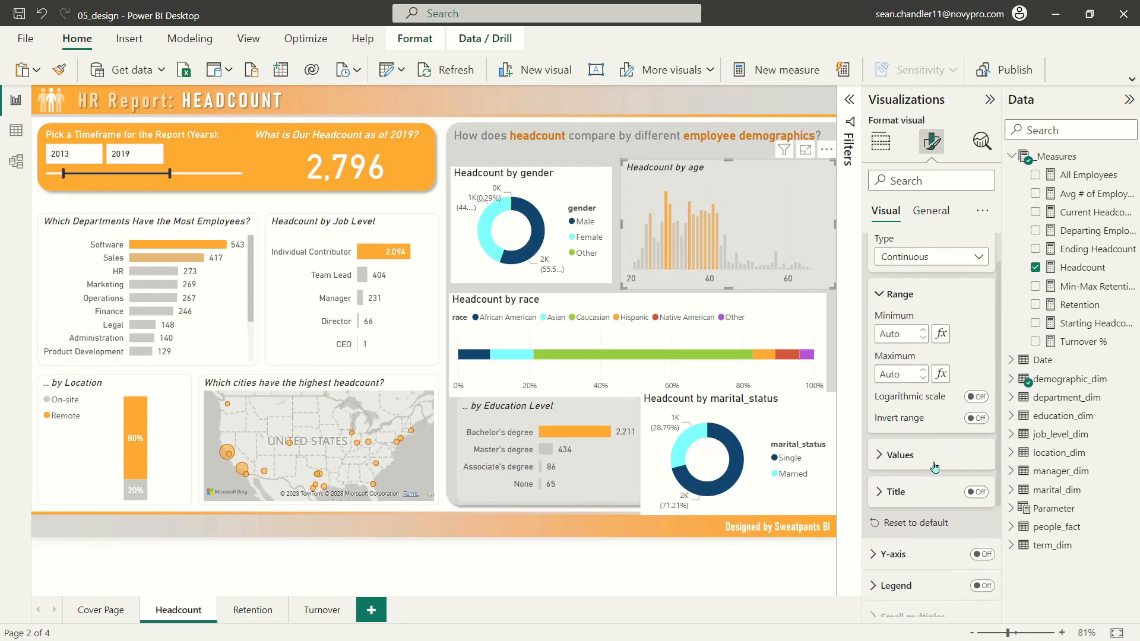
left_click(904, 251)
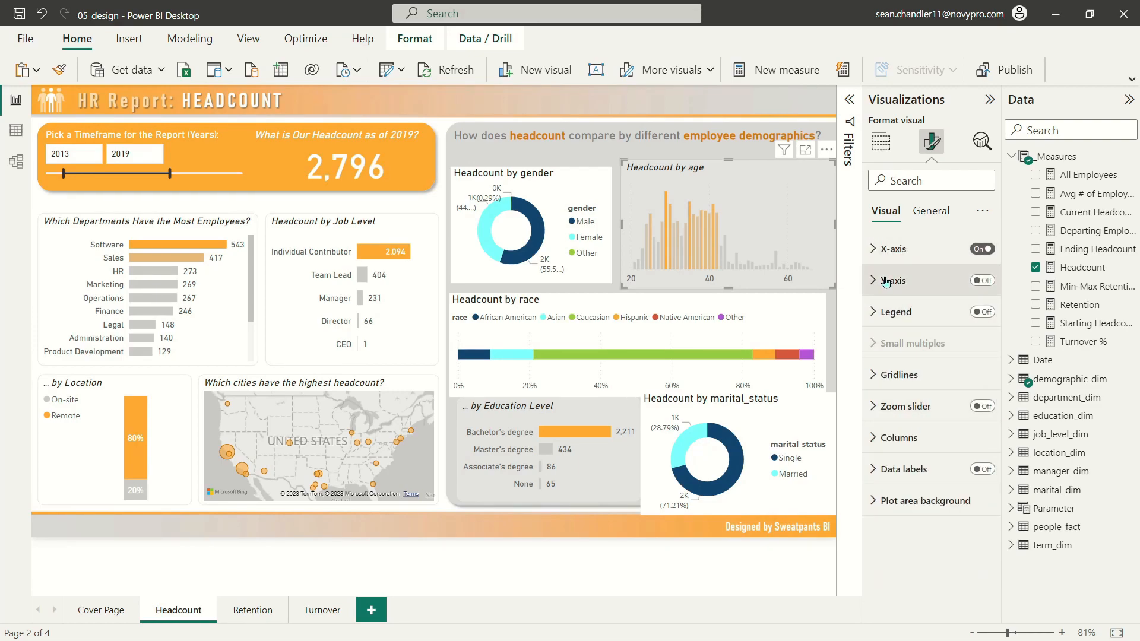
left_click(978, 282)
left_click(926, 281)
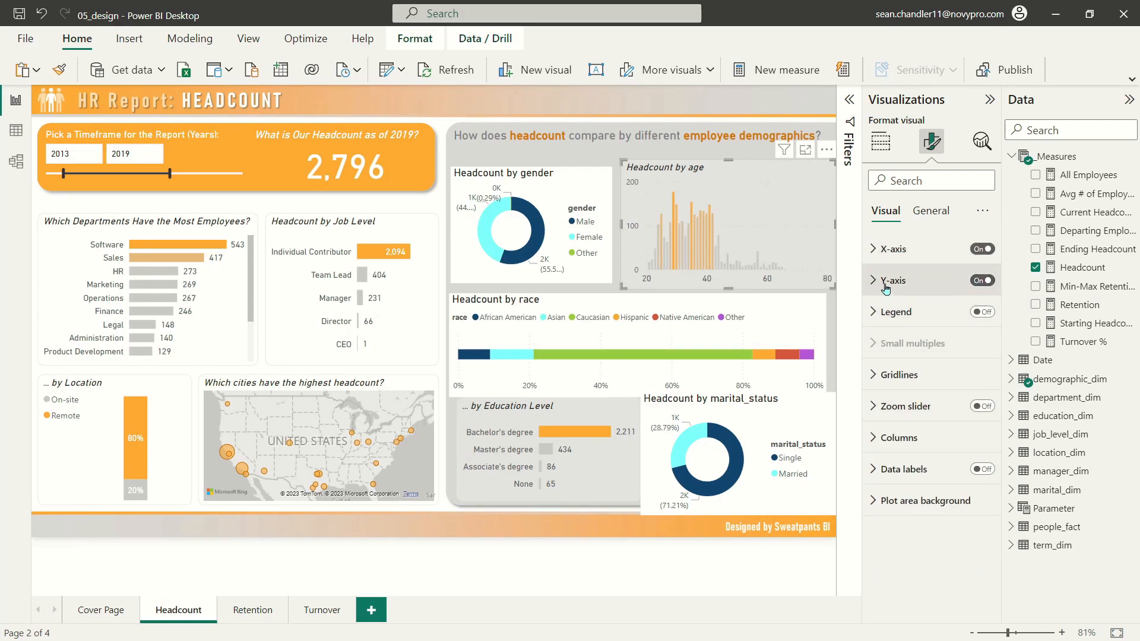
left_click(915, 518)
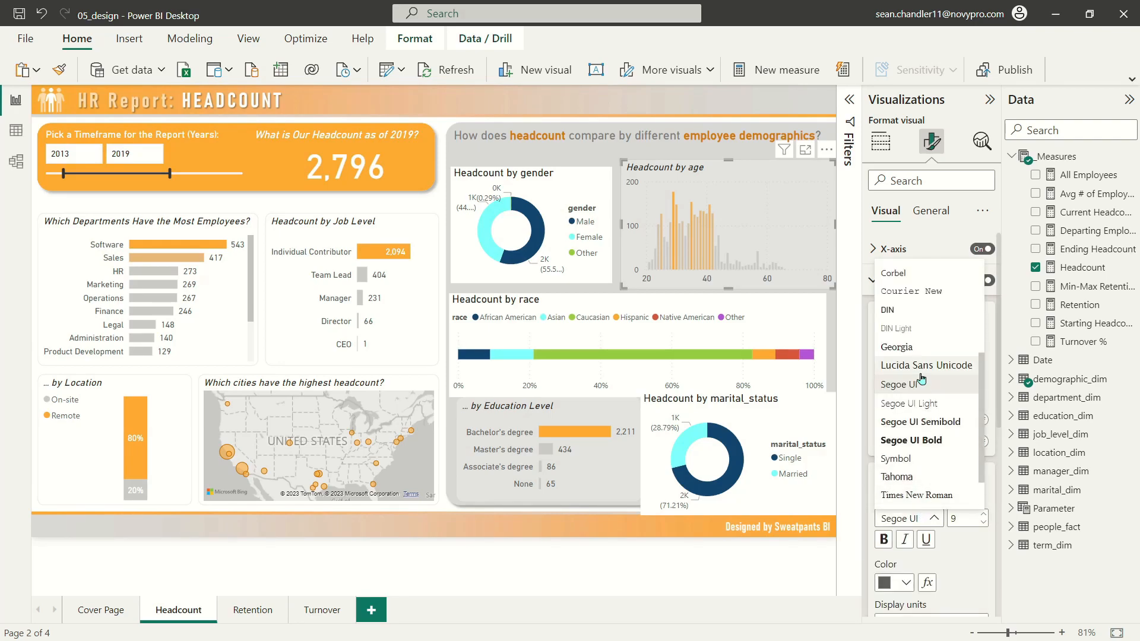
left_click(902, 310)
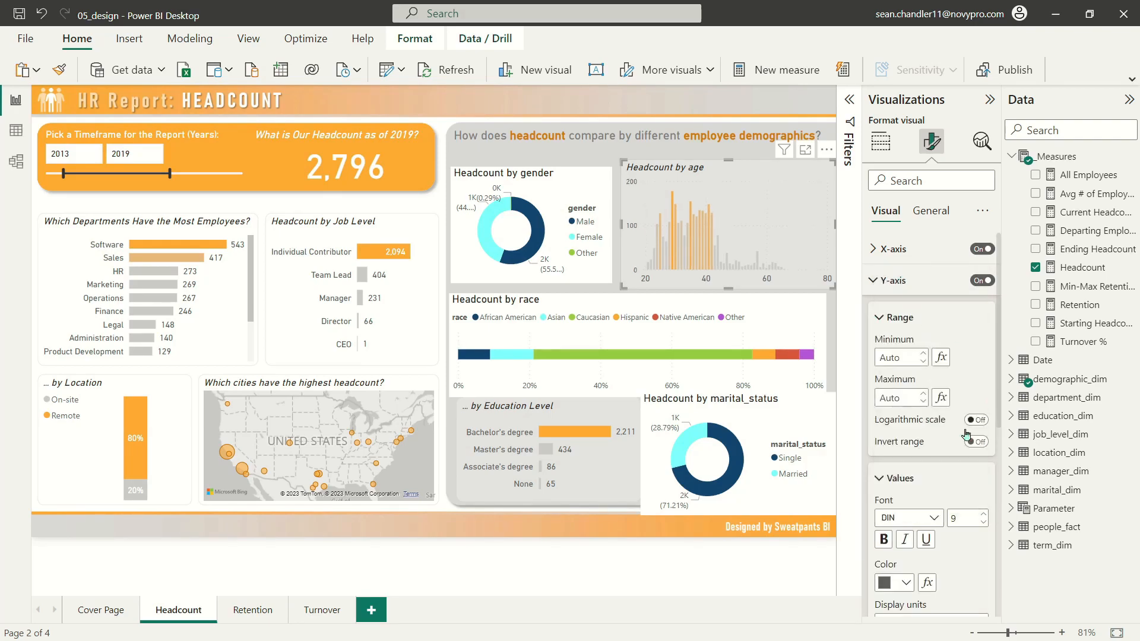
left_click(983, 513)
left_click(984, 513)
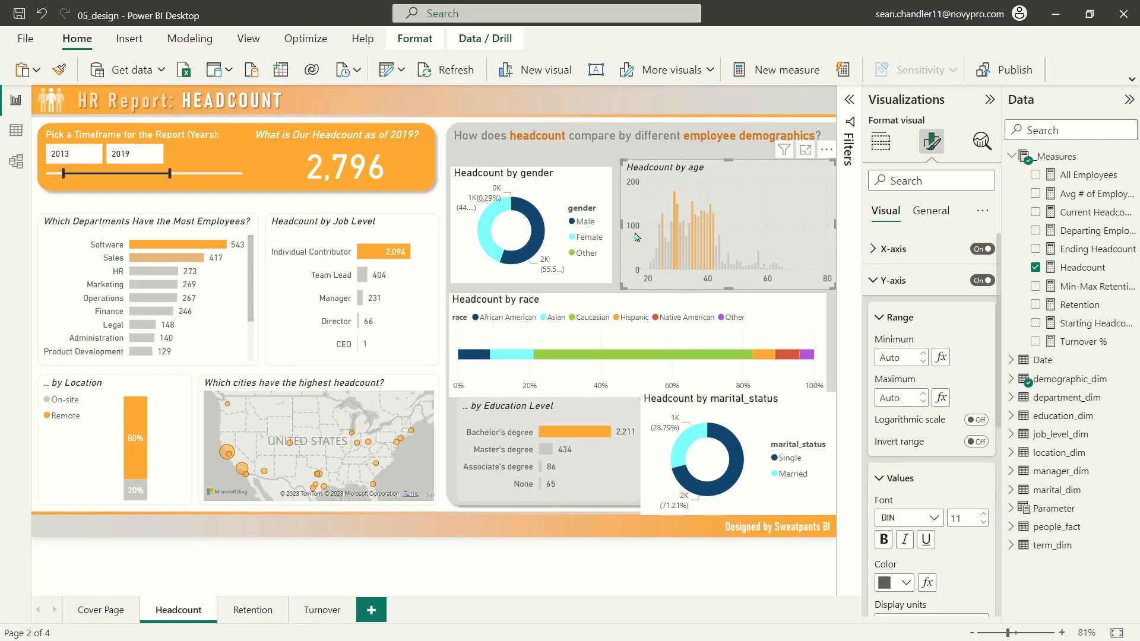
Turn on the age chart's Y-axis title and format it in dark gray at font size 10.
scroll(950, 481, "down", 3)
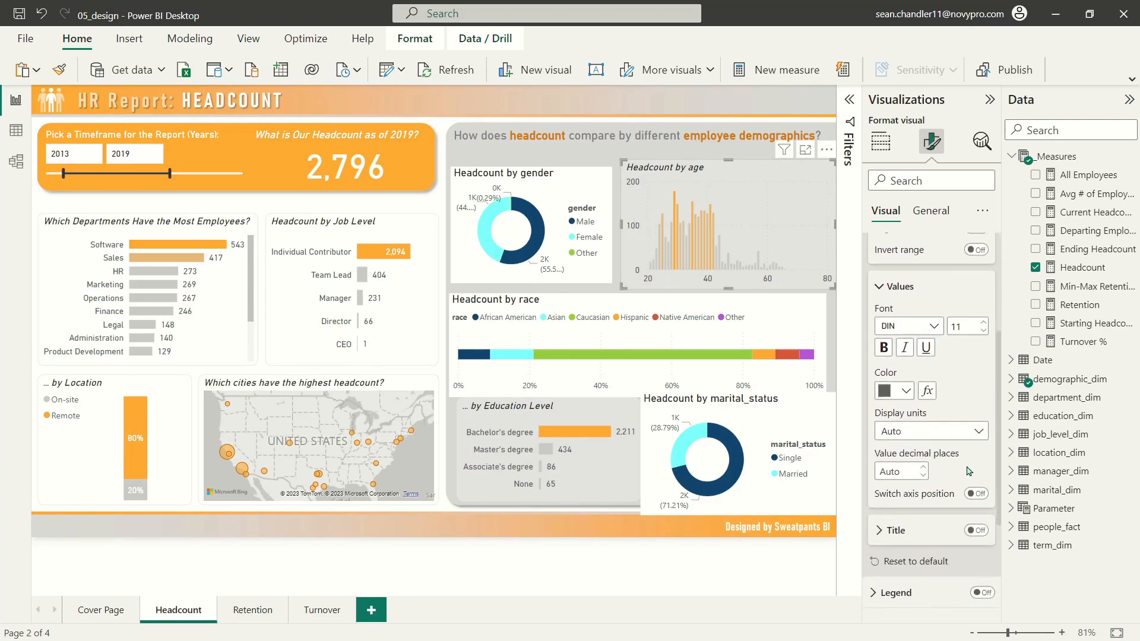
left_click(976, 530)
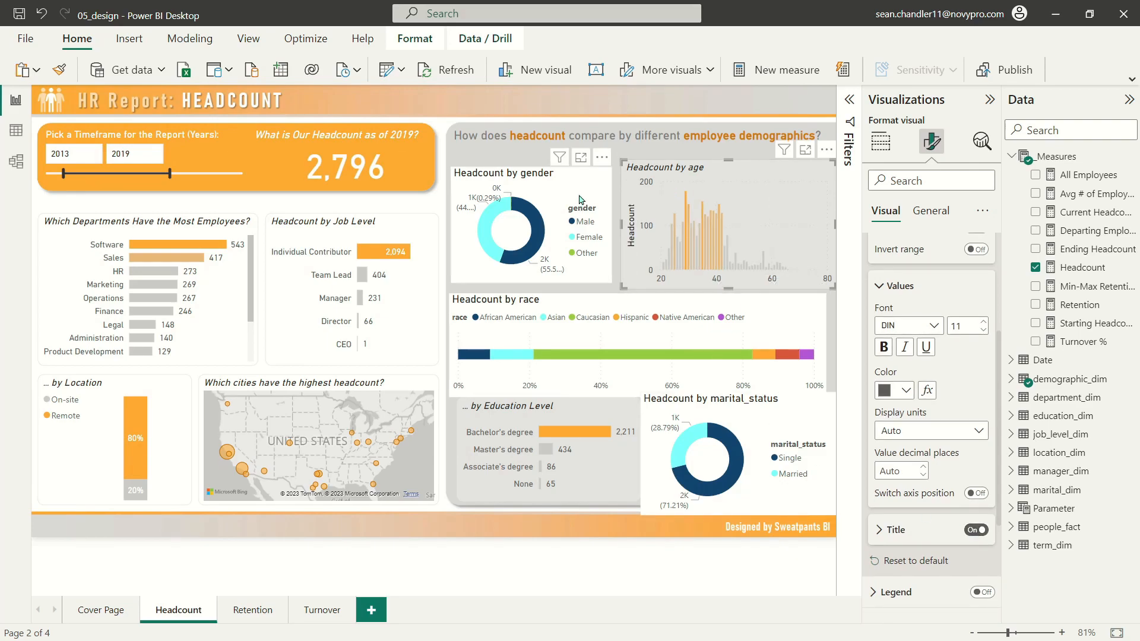
left_click(883, 530)
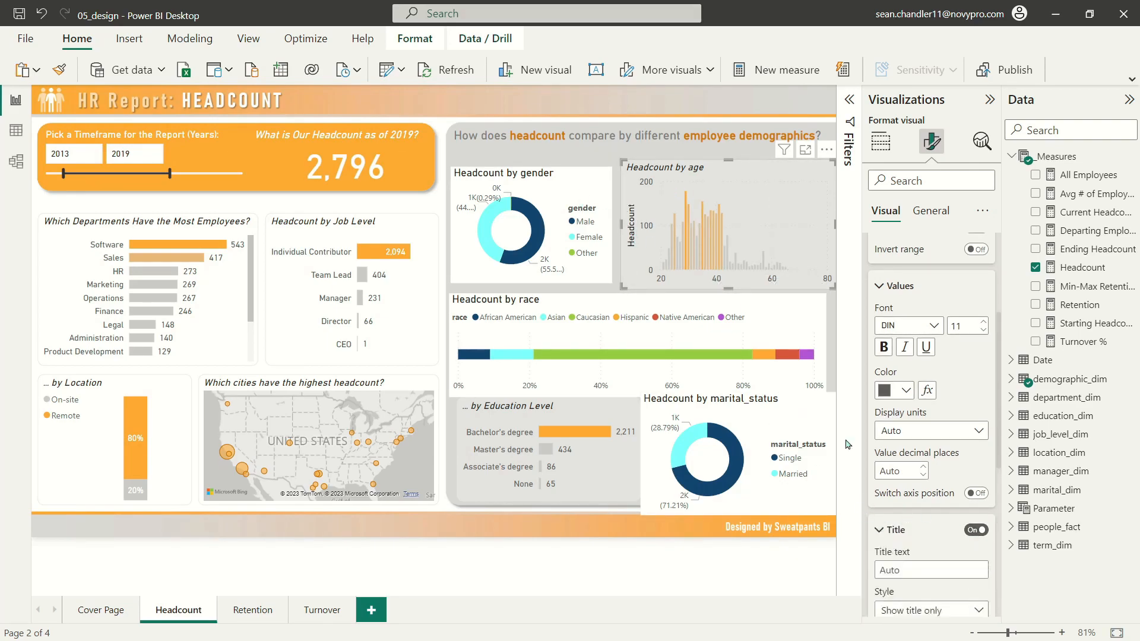
scroll(950, 356, "down", 6)
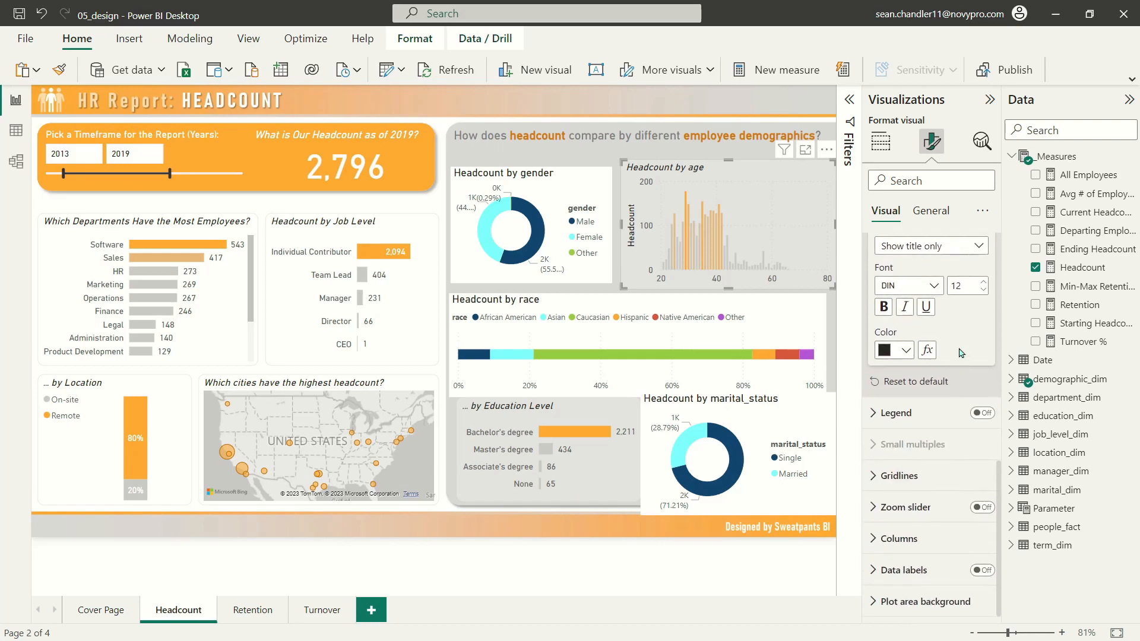
left_click(906, 350)
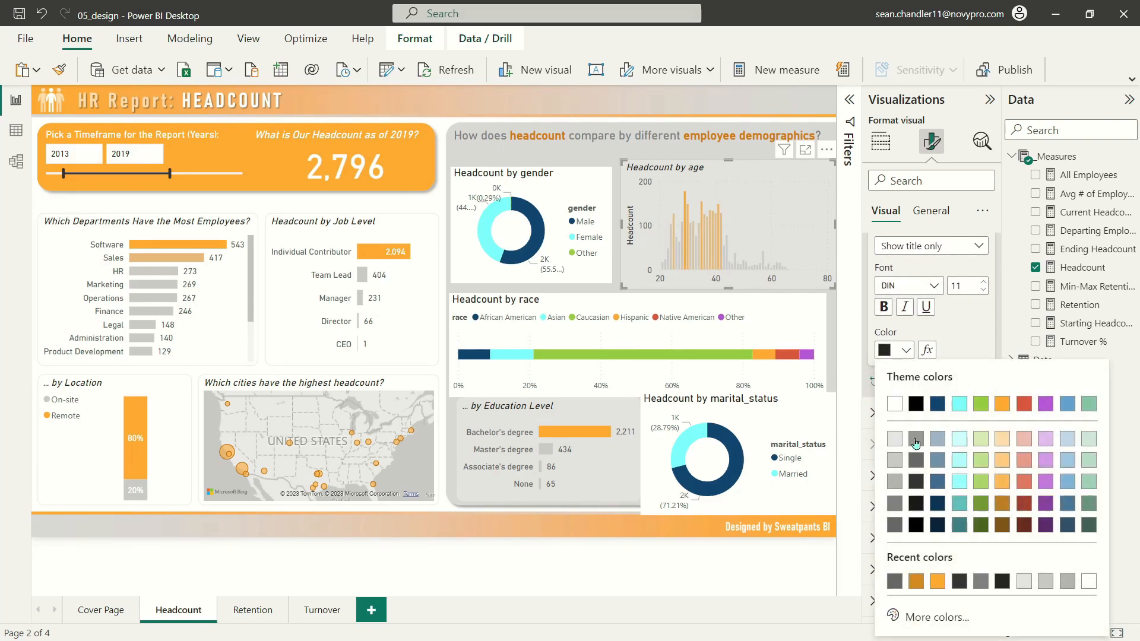
left_click(916, 439)
left_click(905, 351)
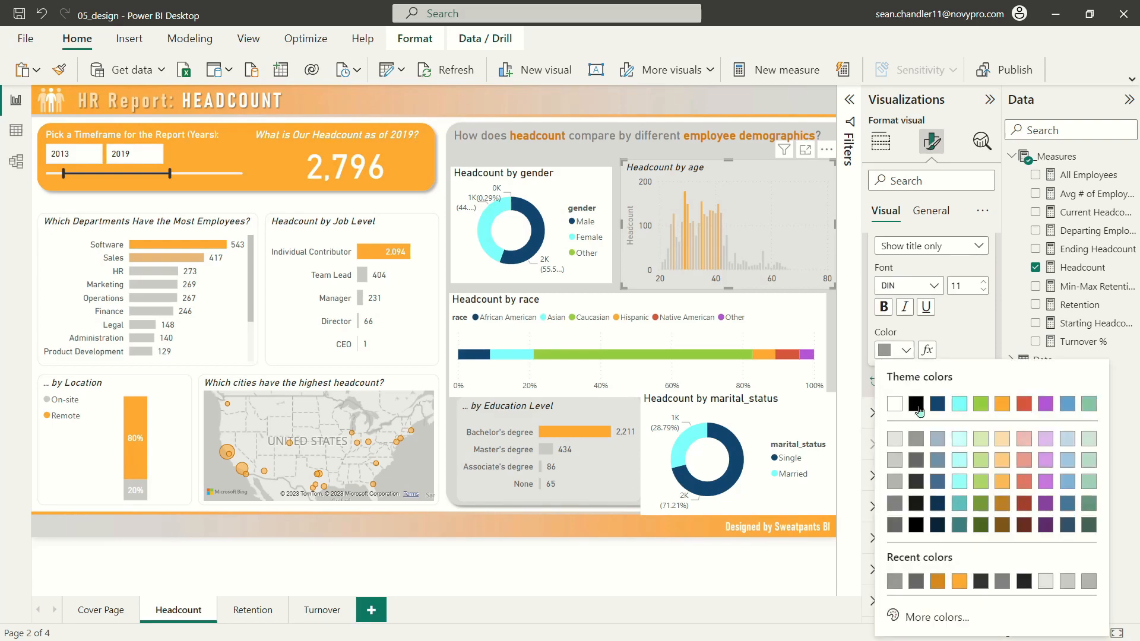
left_click(920, 468)
left_click(983, 290)
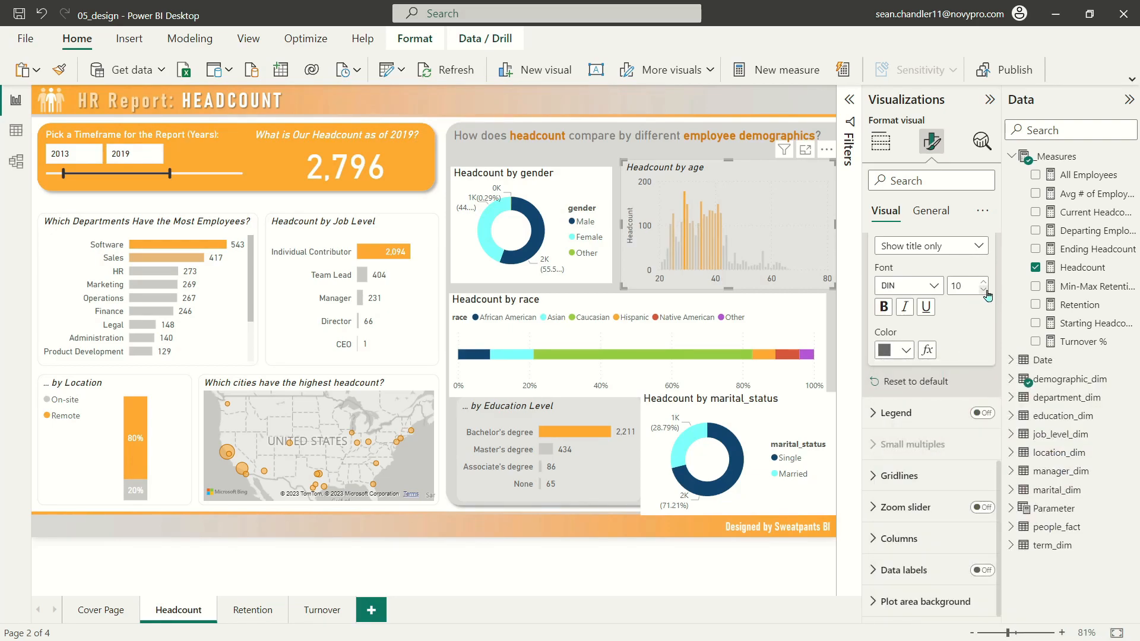
Narrow the age chart so its outer edge lines up with the race chart below it.
left_click(738, 178)
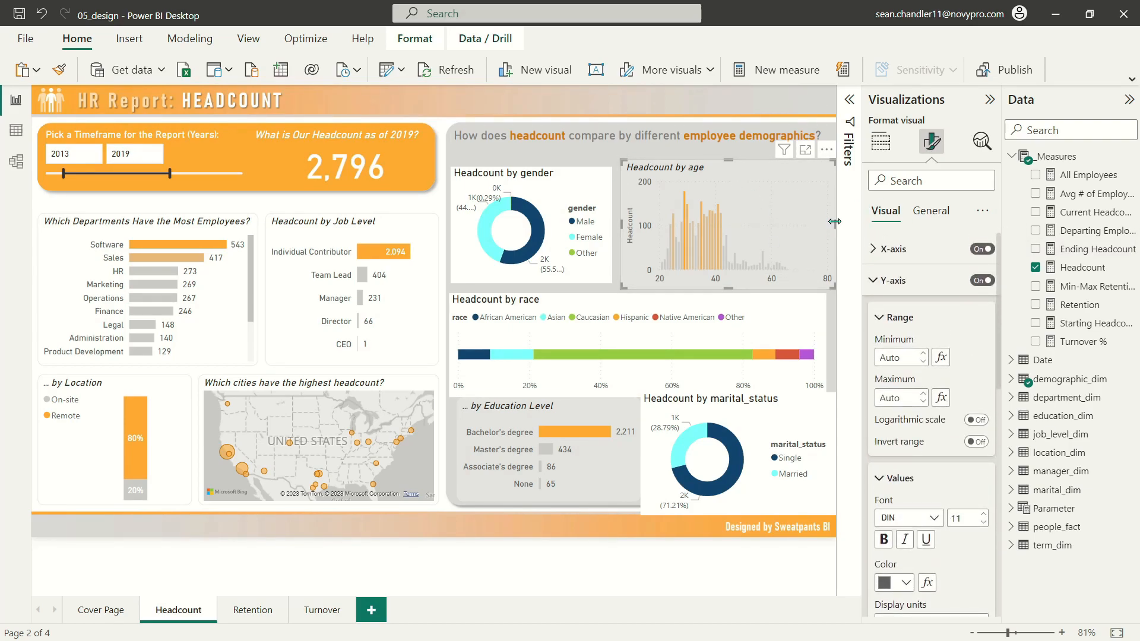
left_click_drag(831, 223, 824, 223)
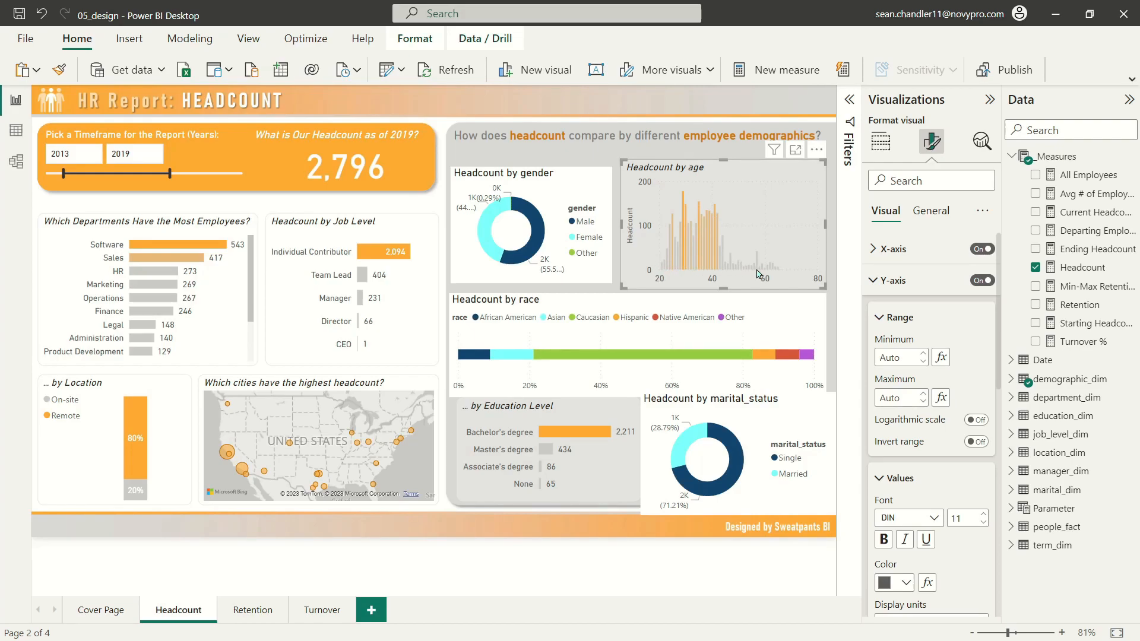
left_click(908, 279)
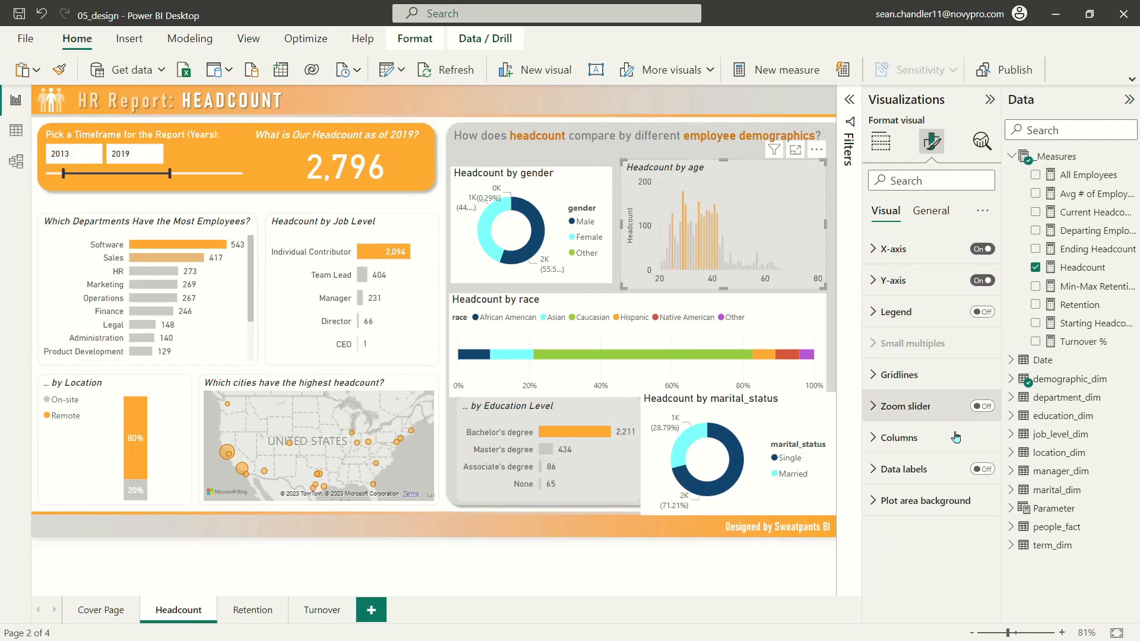
Set the minimum and center colors of the age chart's column gradient to a darker gray.
left_click(891, 444)
left_click(886, 523)
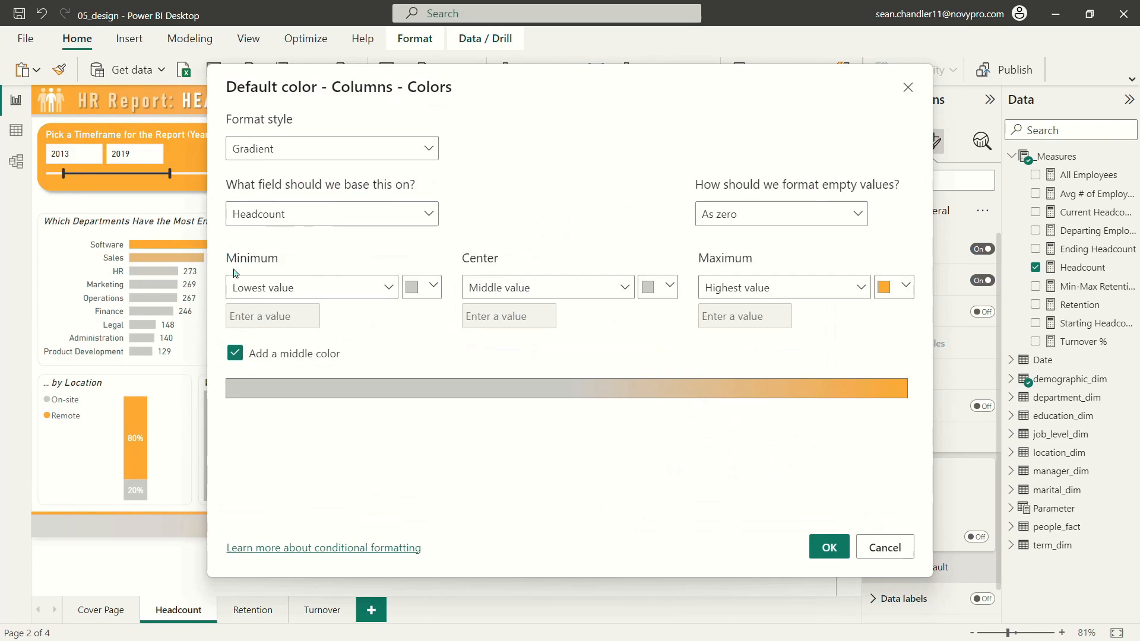
left_click(417, 288)
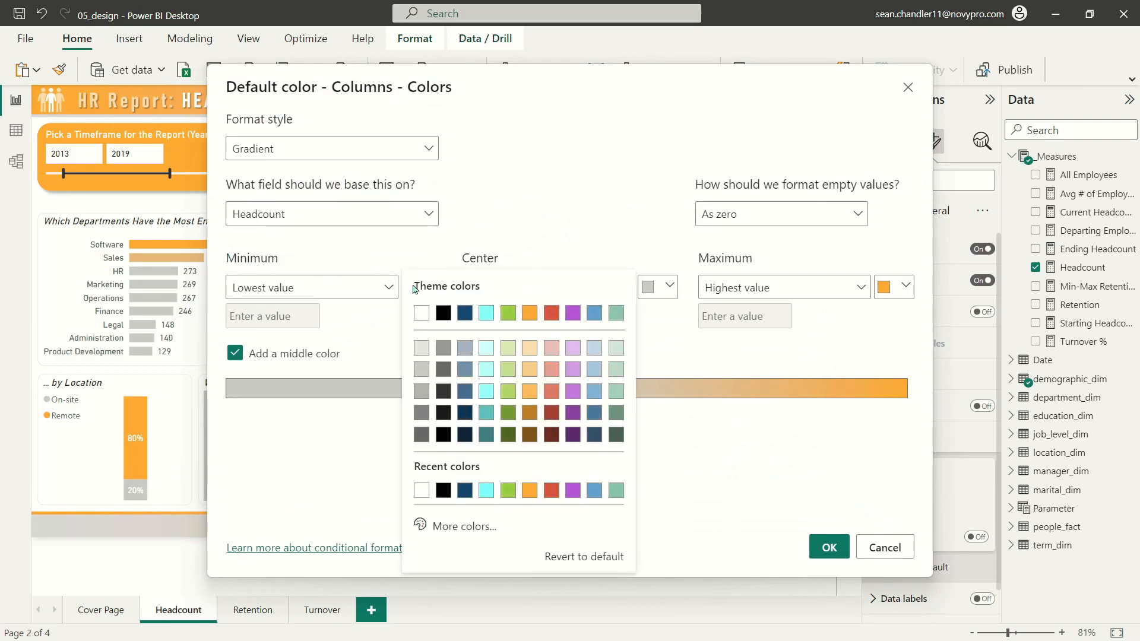
left_click(422, 393)
left_click(660, 287)
left_click(658, 392)
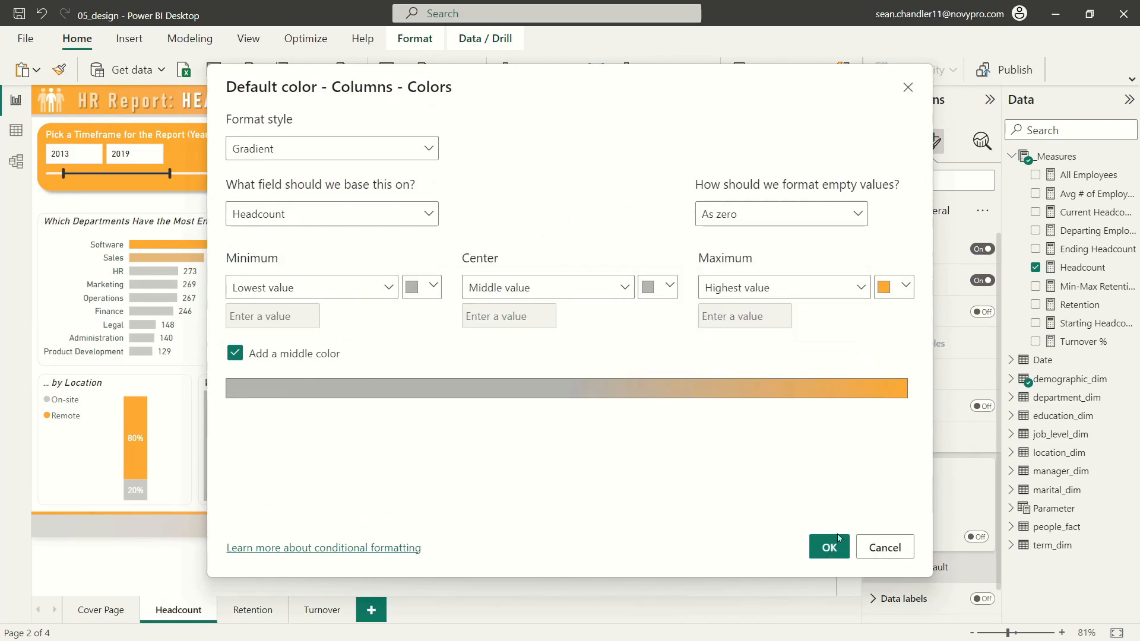
left_click(833, 538)
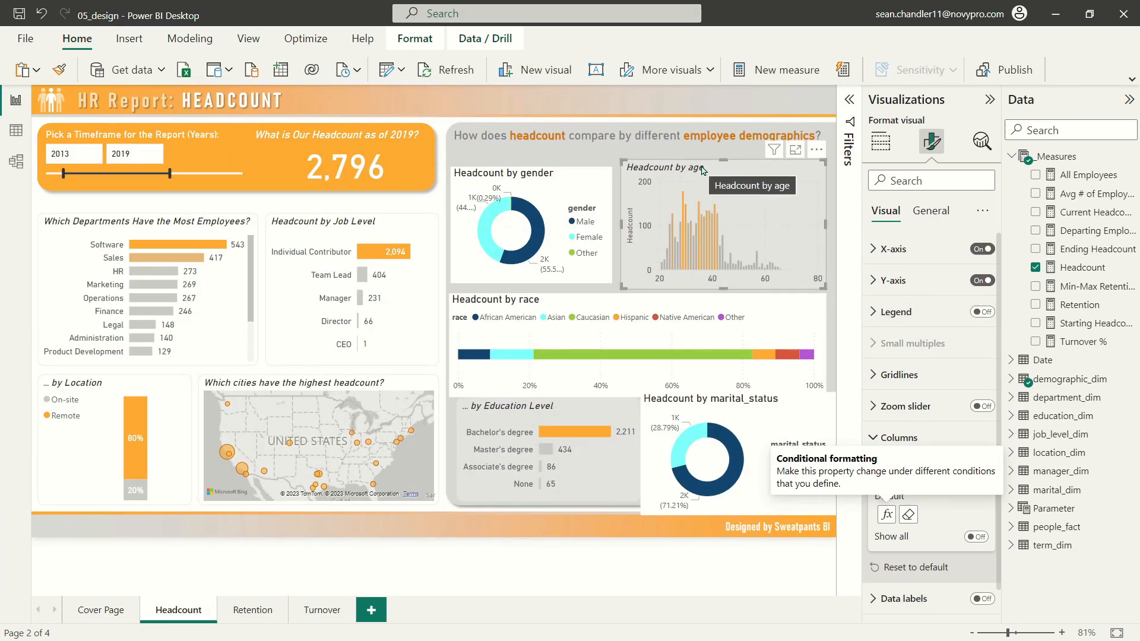
Change the age chart's title to "... by Age".
left_click(930, 211)
left_click(889, 280)
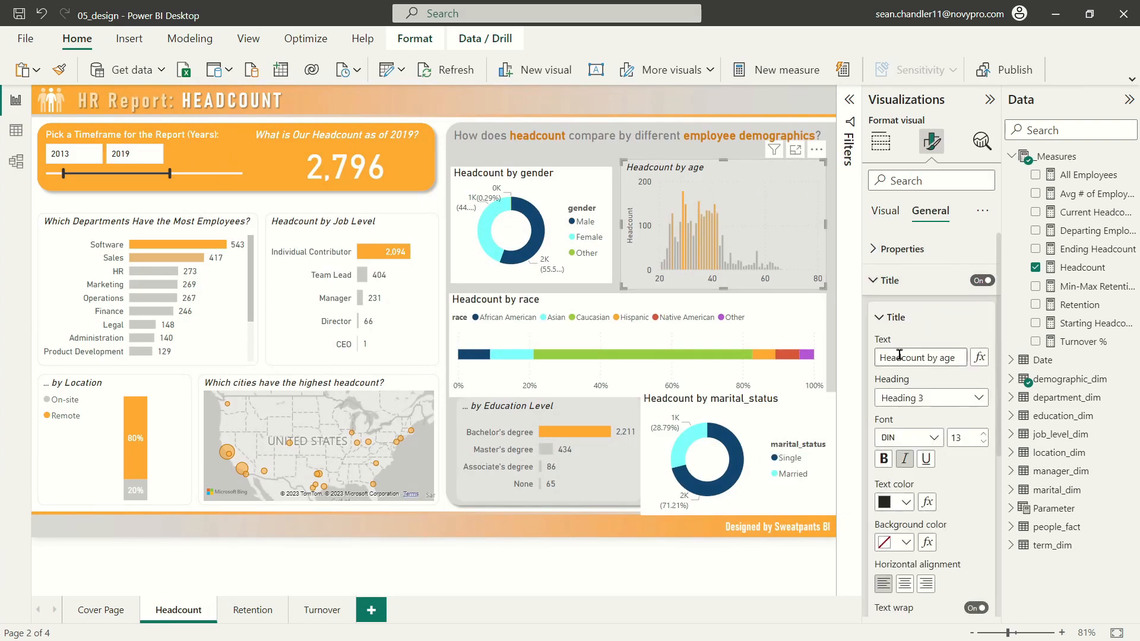
triple_click(938, 362)
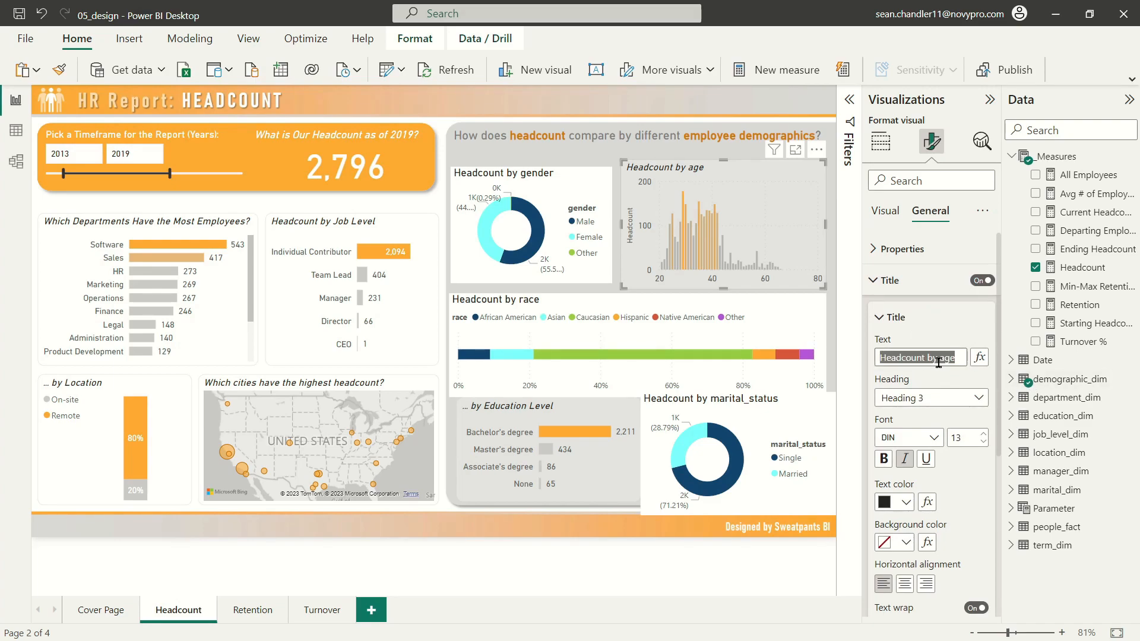
key("BackSpace")
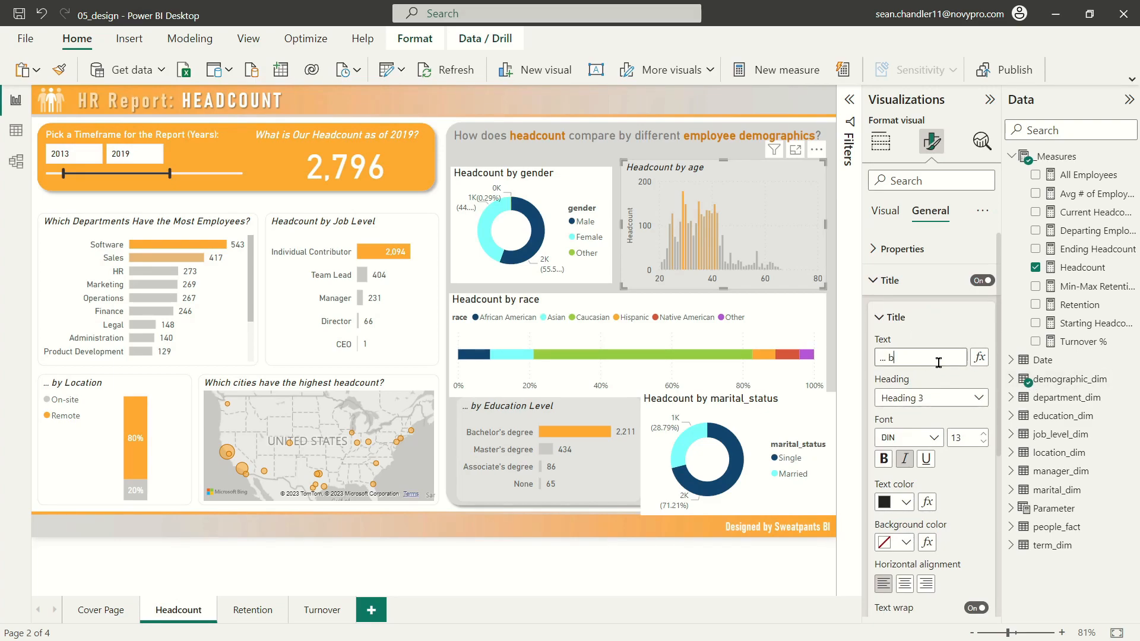
Move the gender donut chart up and enlarge it to match the age chart's top edge and height.
left_click(535, 175)
left_click_drag(540, 179, 541, 173)
left_click_drag(605, 272, 611, 288)
Copy the age chart's formatting to the gender donut chart.
left_click(671, 190)
left_click(59, 69)
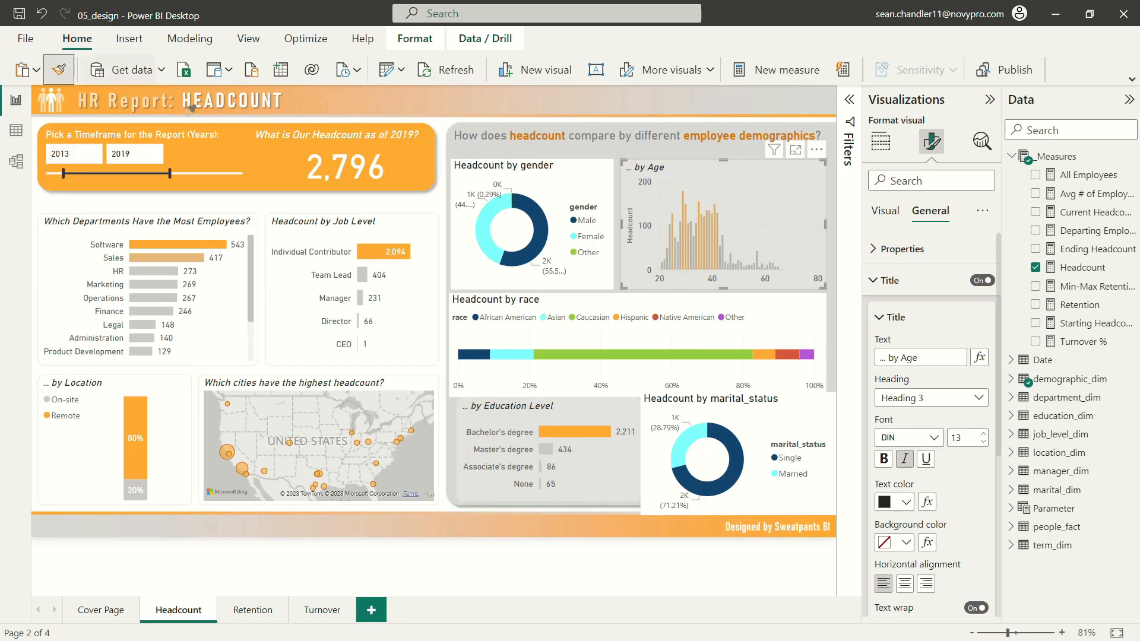
left_click(575, 180)
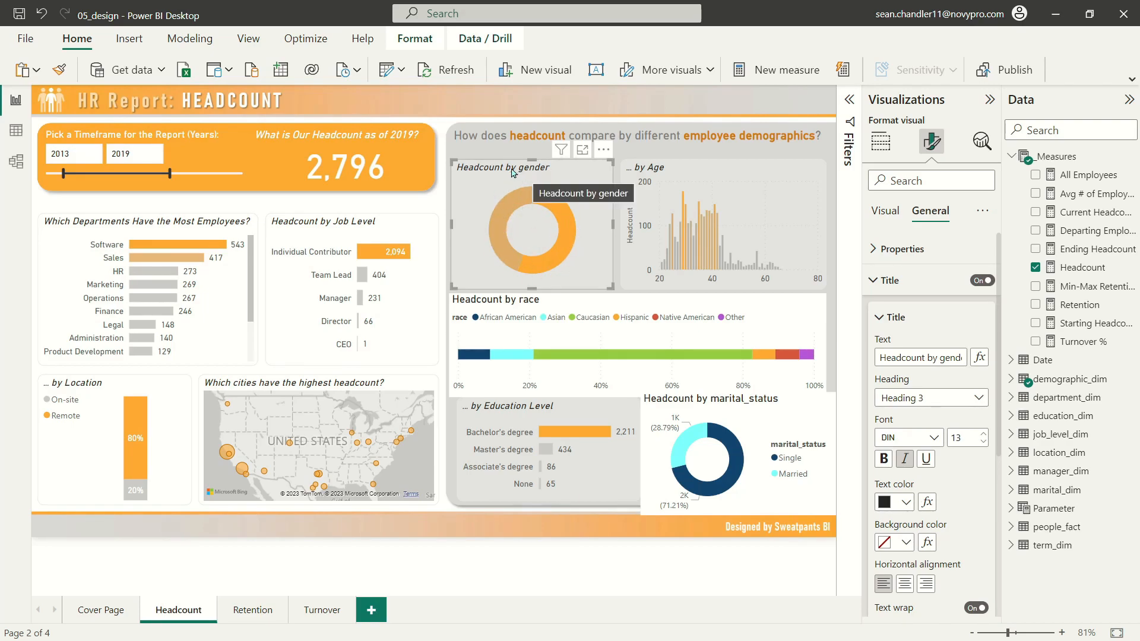
Change the gender donut chart's title to "Headcount by Gender".
double_click(914, 357)
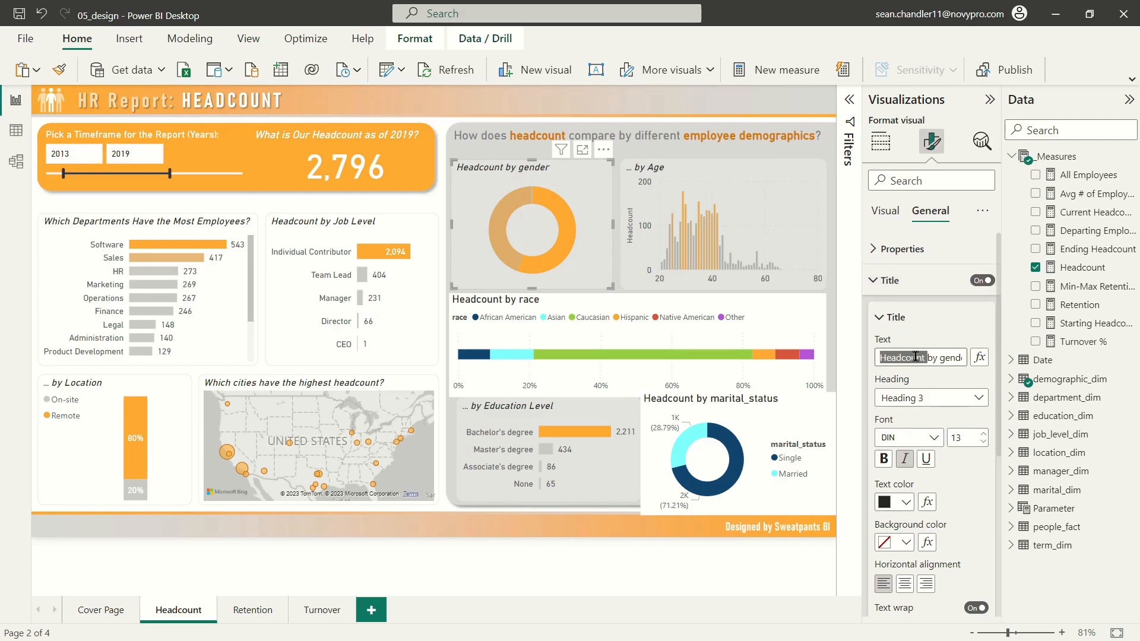
key("ctrl+a")
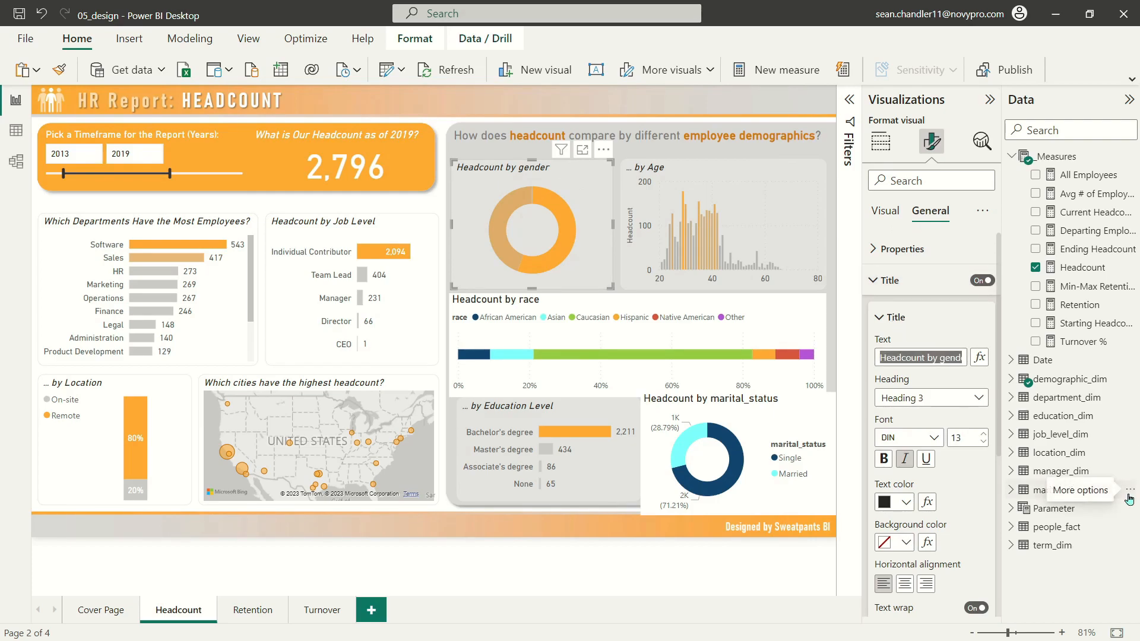
type("H")
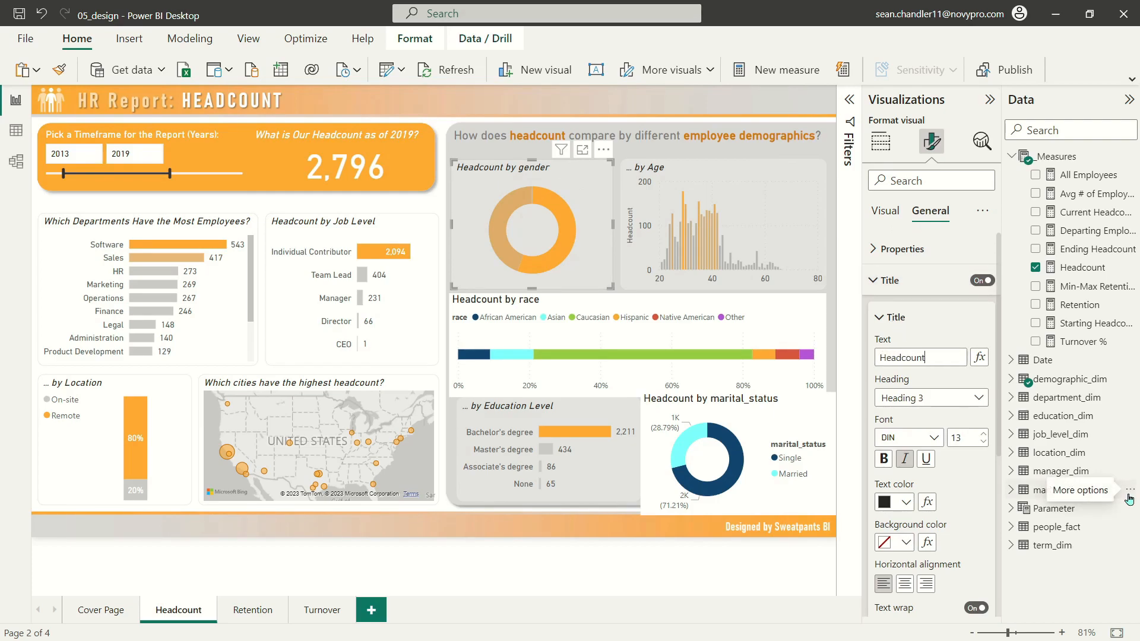
type("eadcount")
key("Return")
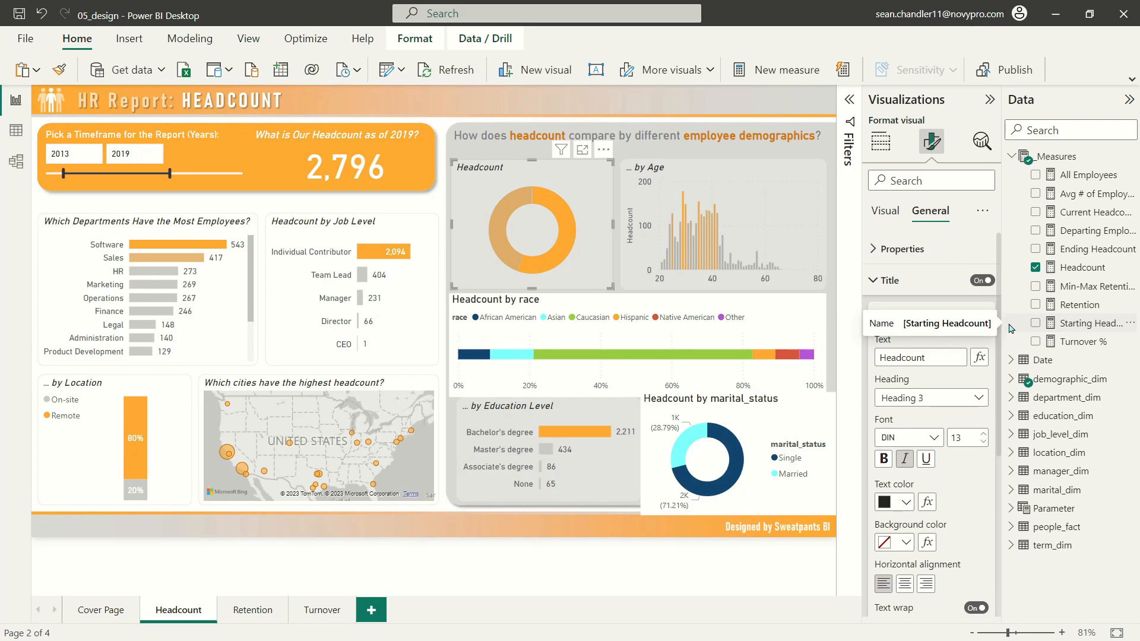
type("er")
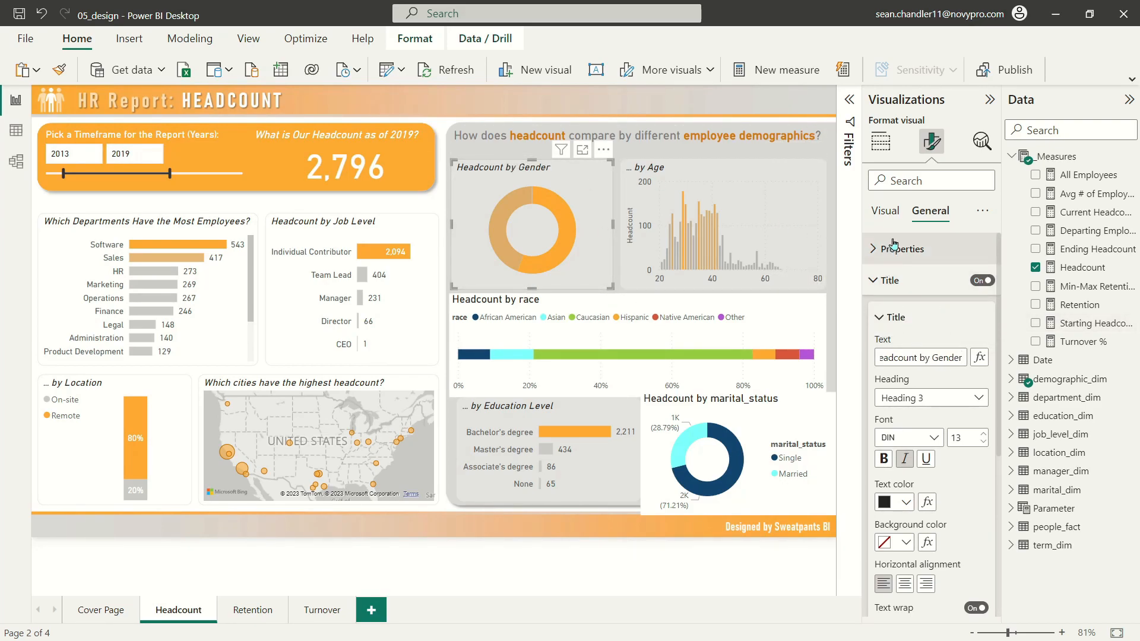
Turn on the gender chart's detail labels and set their contents to Category, percent of total.
left_click(895, 214)
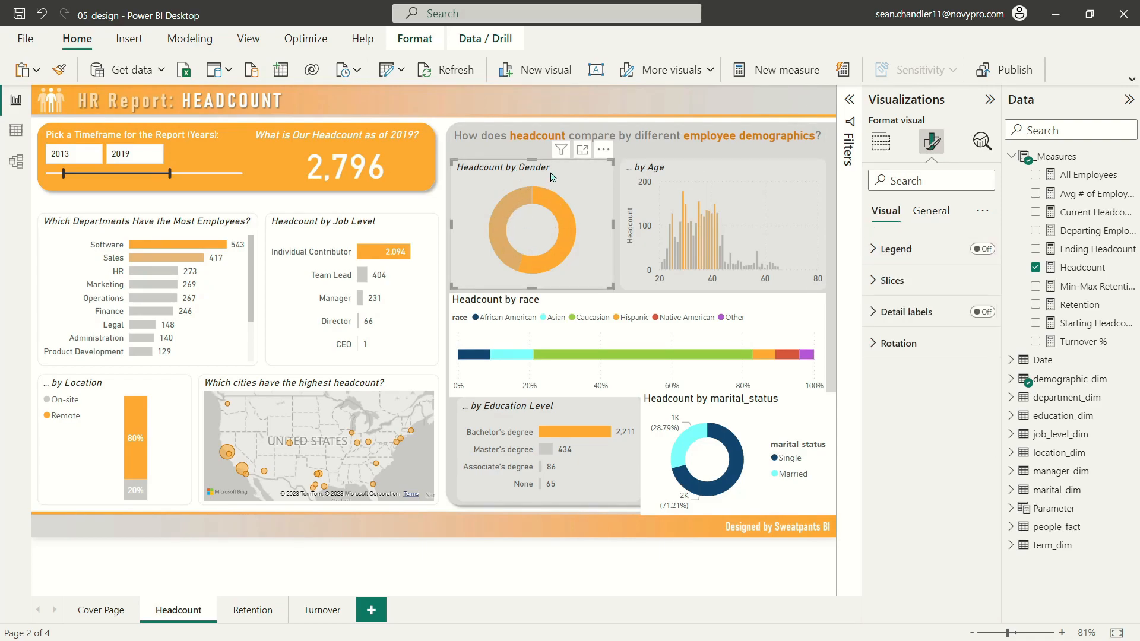
left_click(982, 312)
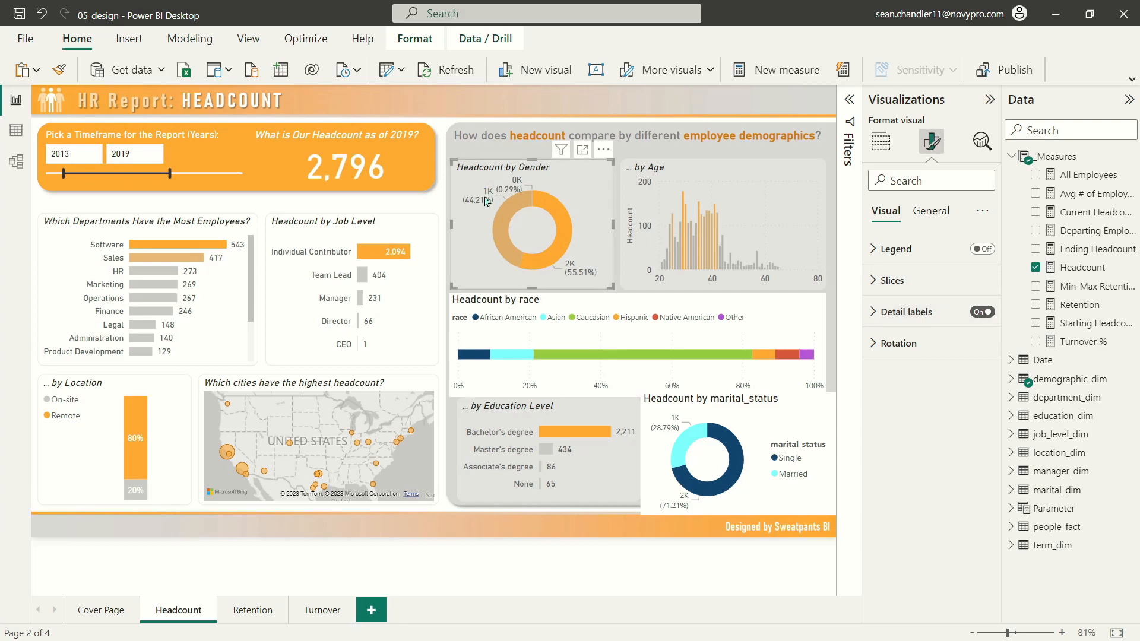
left_click(882, 312)
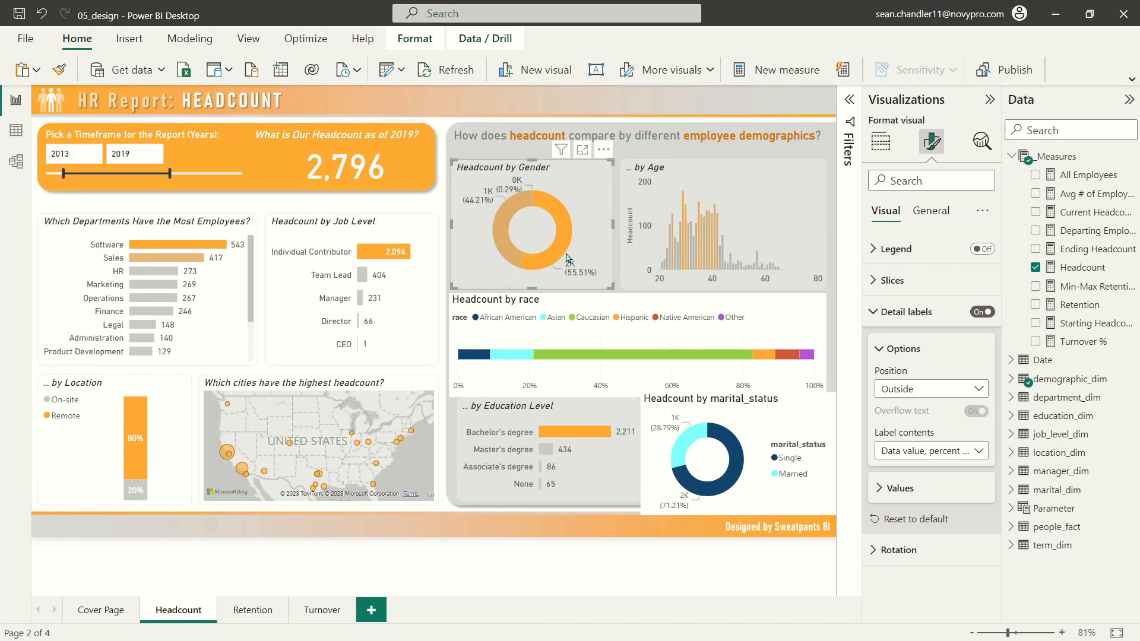
left_click(946, 450)
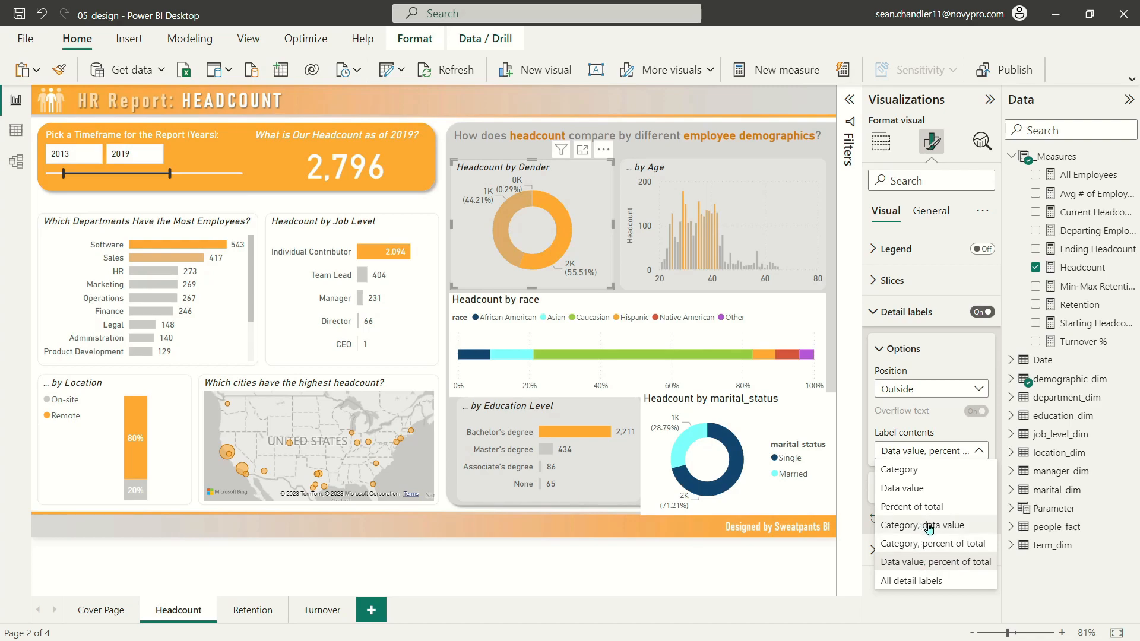
left_click(946, 548)
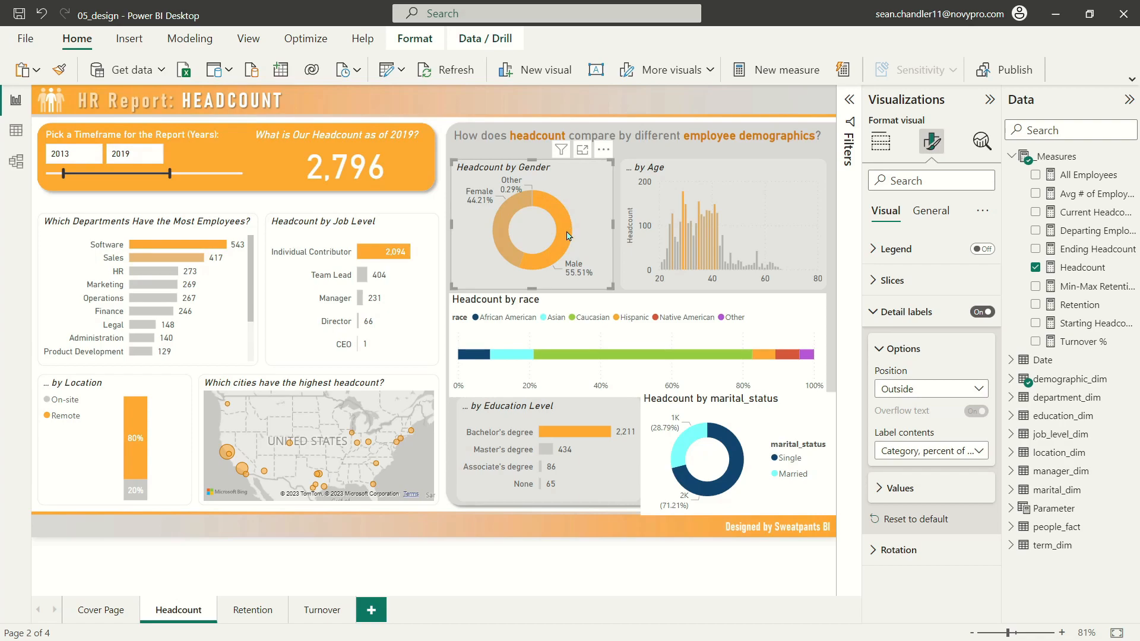
Set the gender chart's detail label percentages to 0 decimal places.
mouse_move(543, 258)
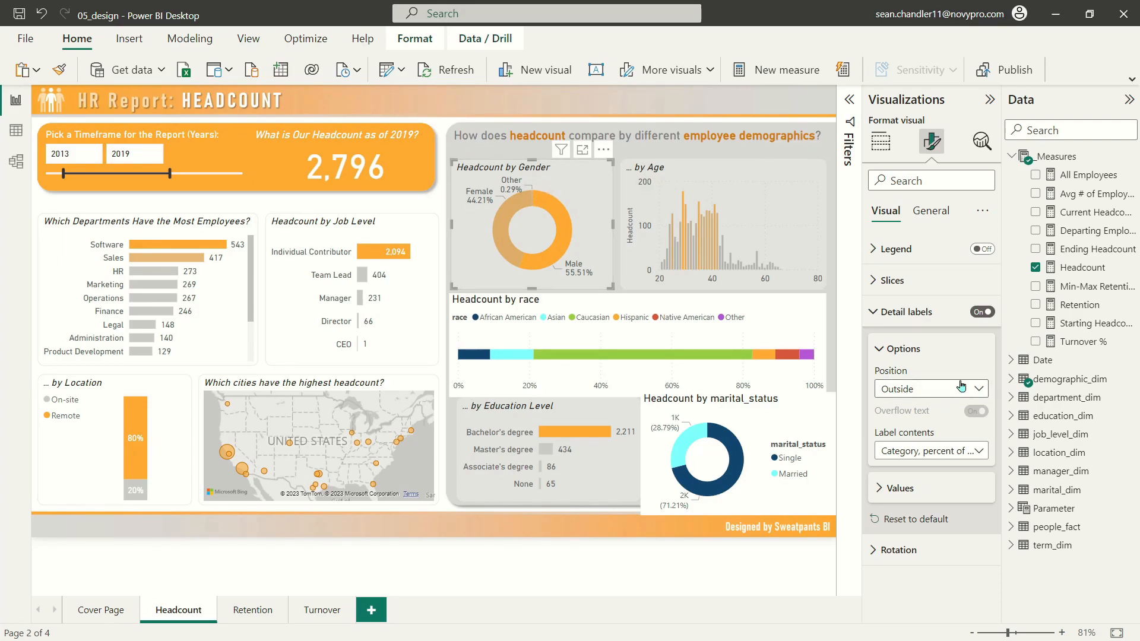
left_click(900, 488)
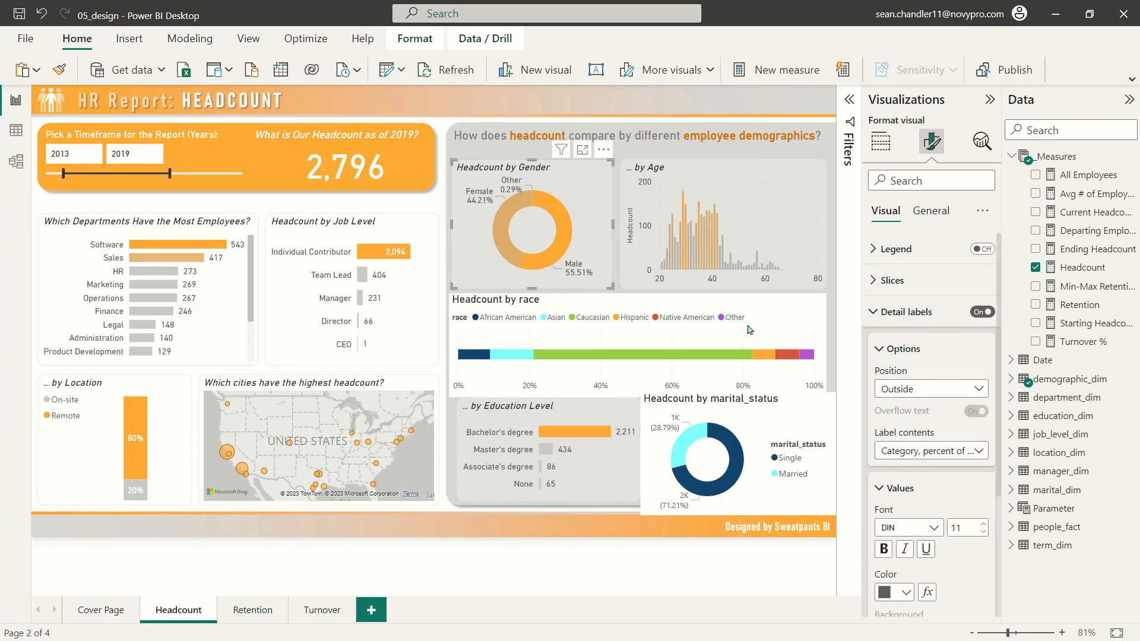
mouse_move(484, 208)
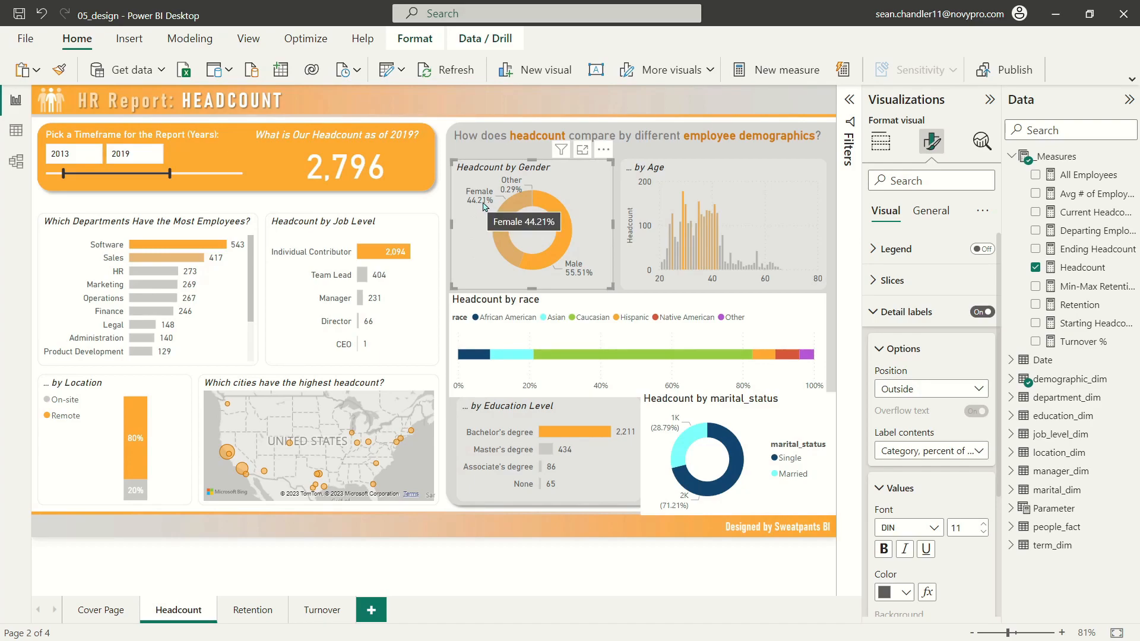
mouse_move(582, 278)
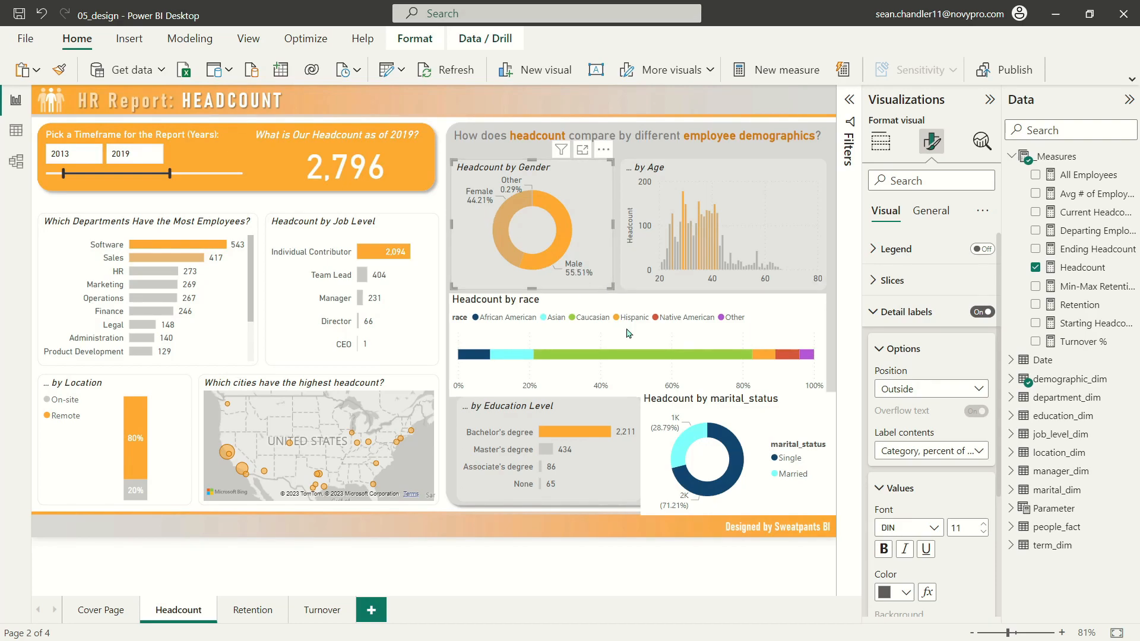
scroll(918, 585, "down", 3)
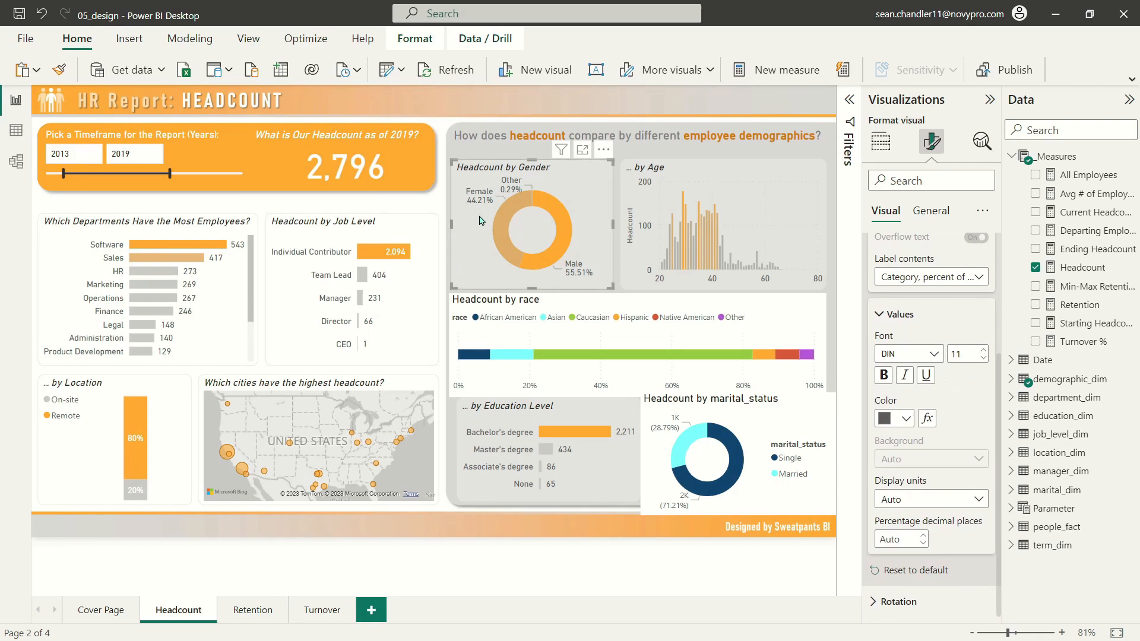
left_click(899, 538)
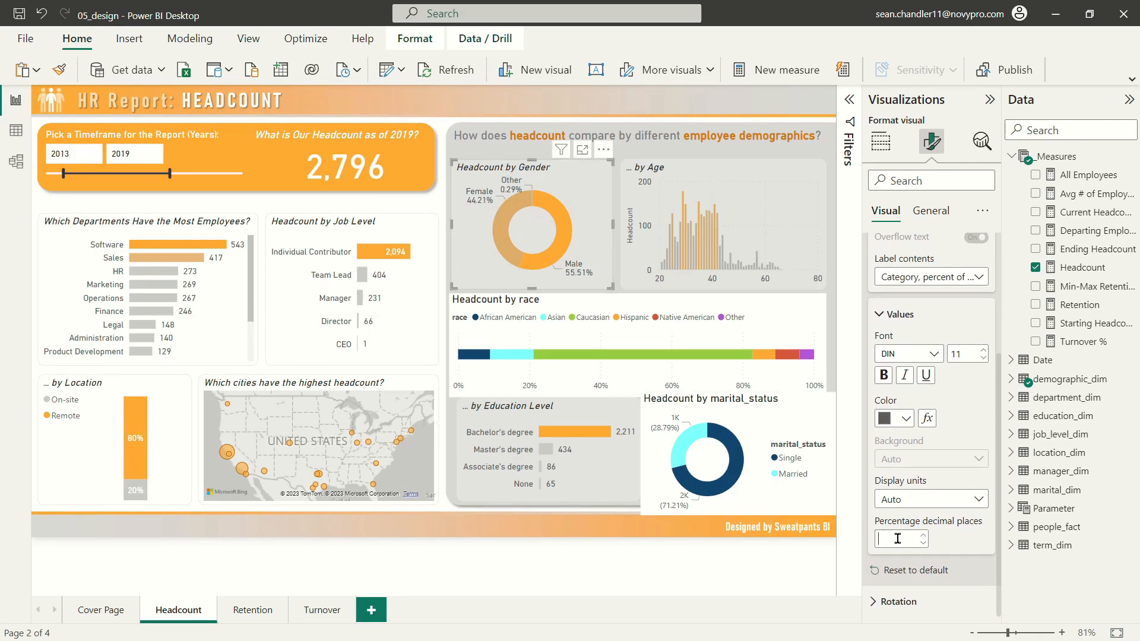
type("0")
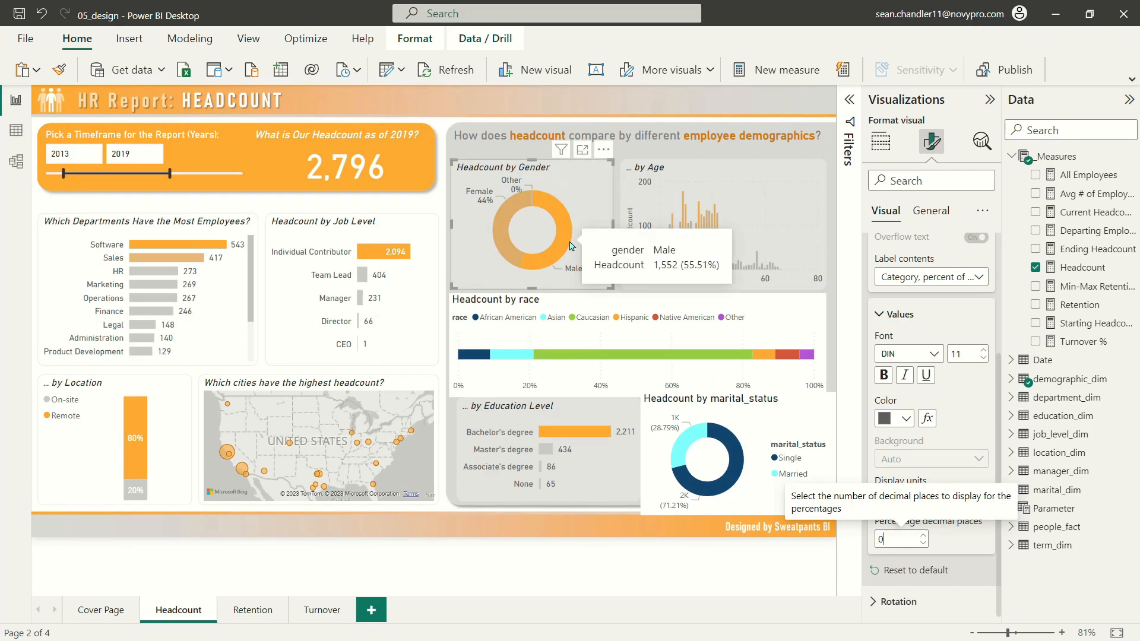
mouse_move(580, 204)
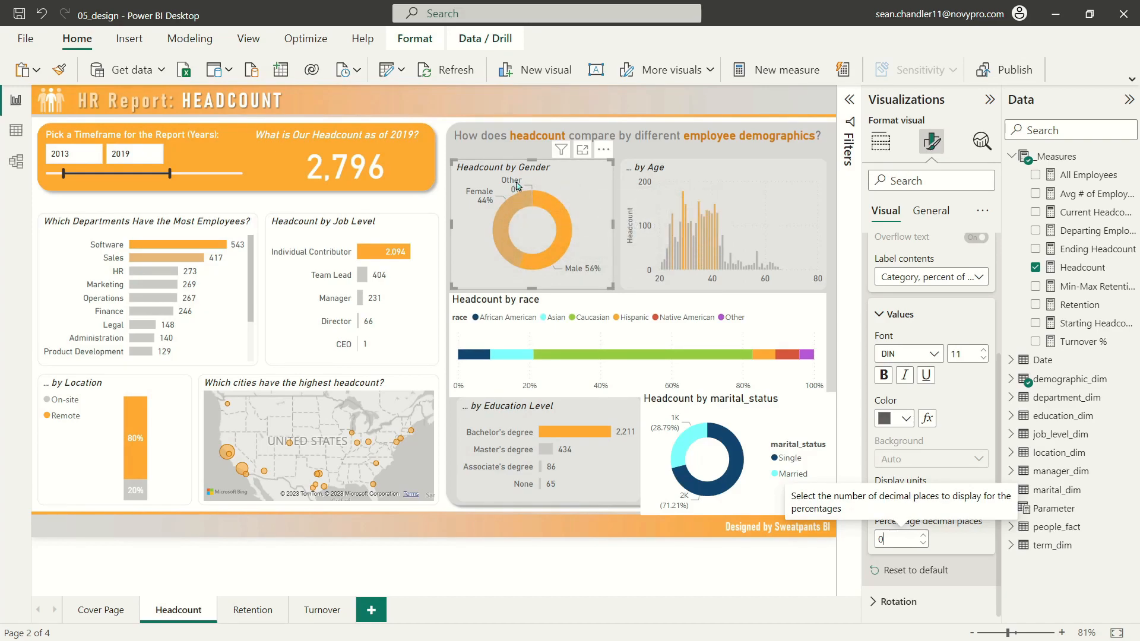
scroll(911, 306, "up", 5)
left_click(889, 321)
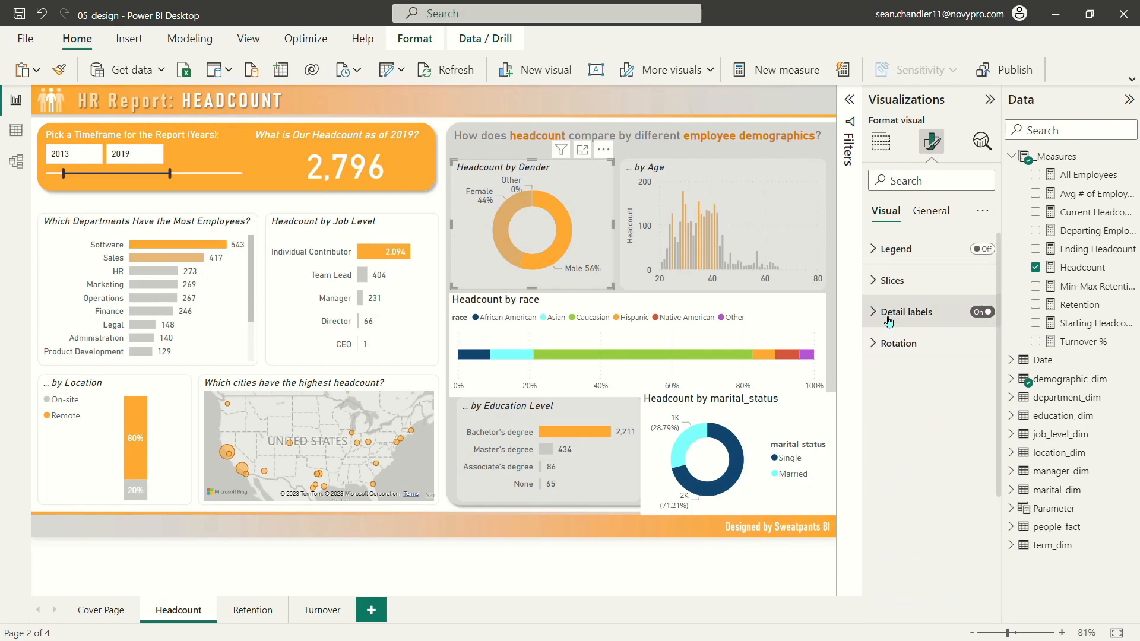
Recolor the gender donut's Female slice medium gray and its Other slice a very light gray.
left_click(892, 281)
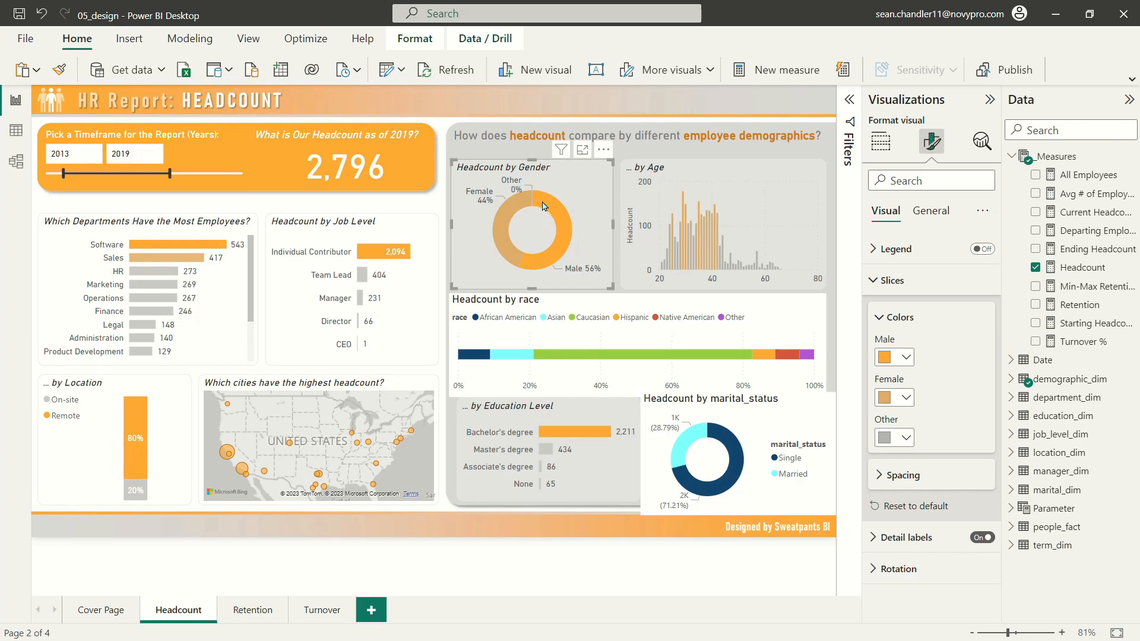
left_click(907, 399)
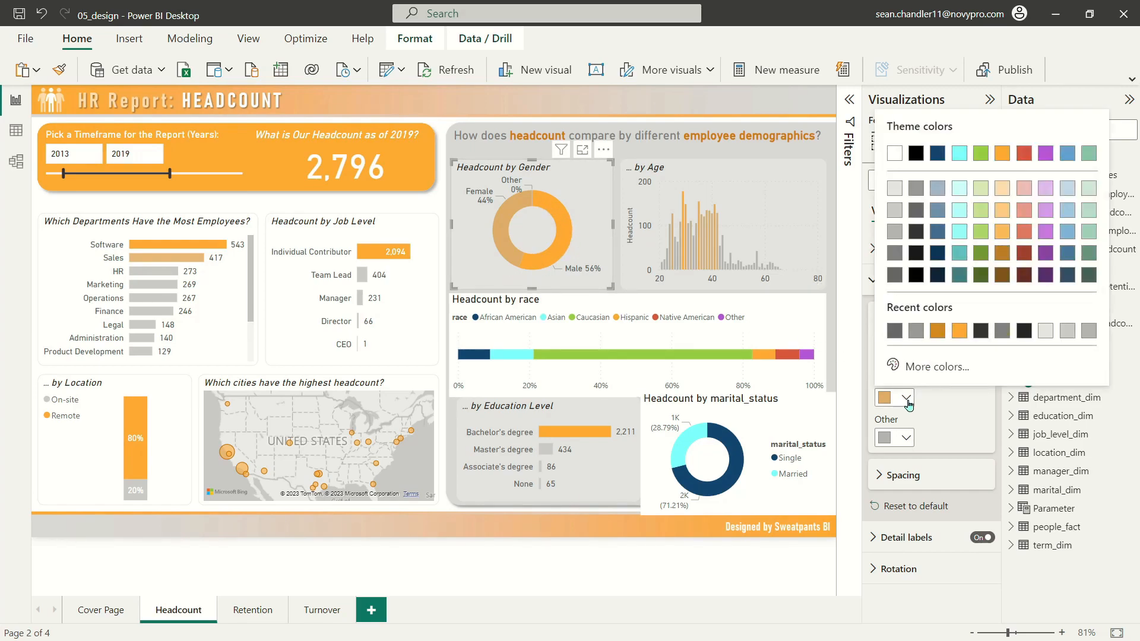
left_click(895, 234)
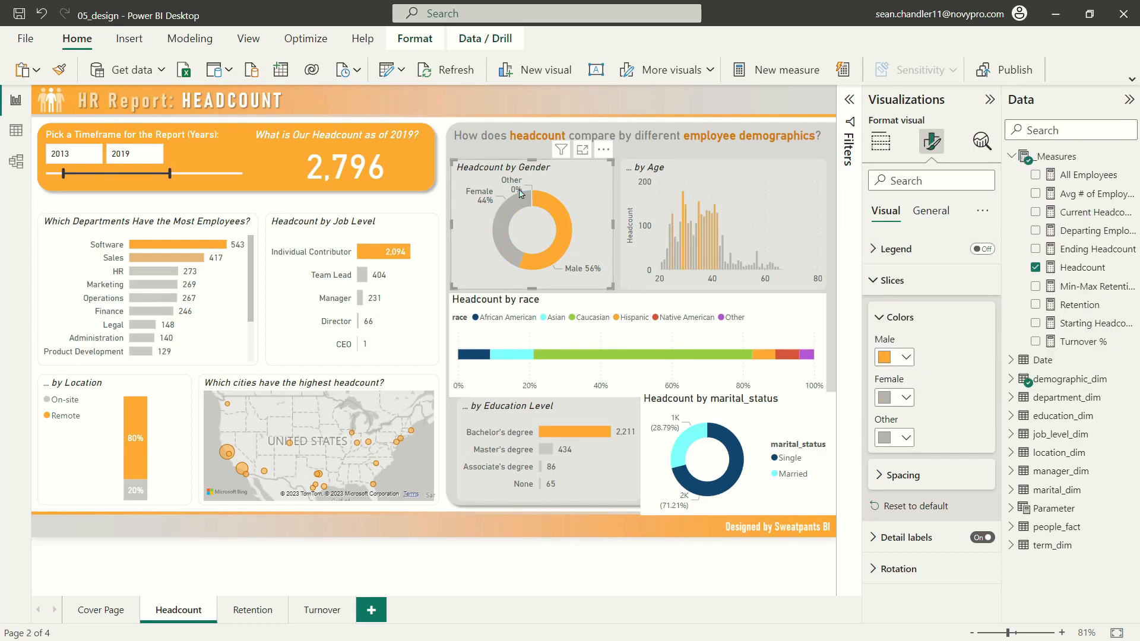
left_click(905, 437)
left_click(892, 234)
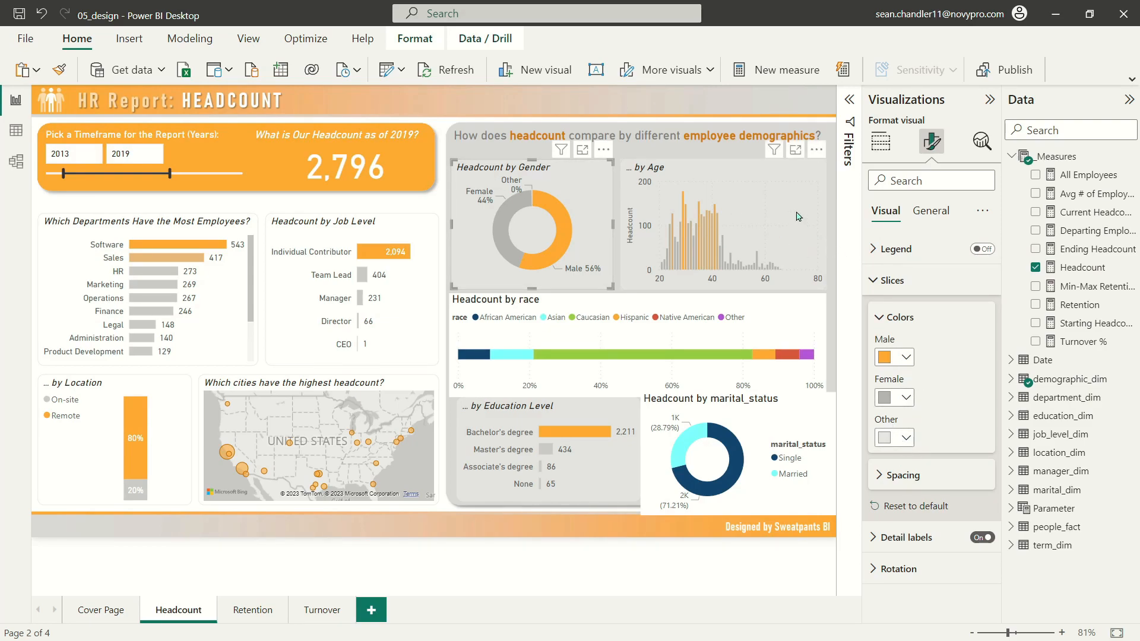
Set the gender donut chart's rotation to 10°.
left_click(894, 568)
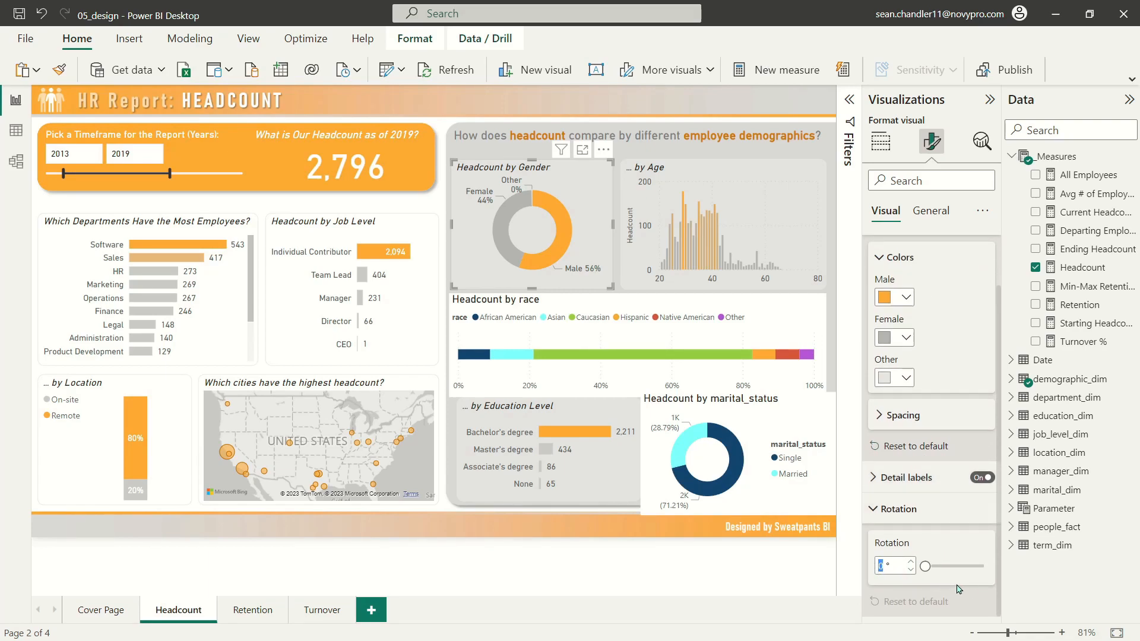
type("10")
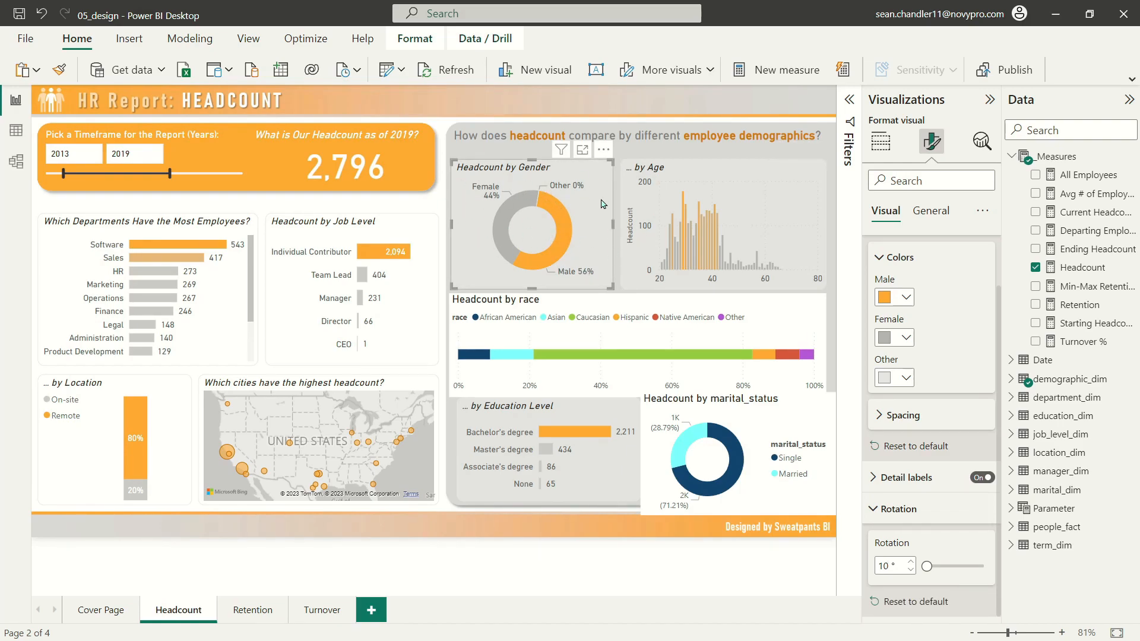
left_click(656, 172)
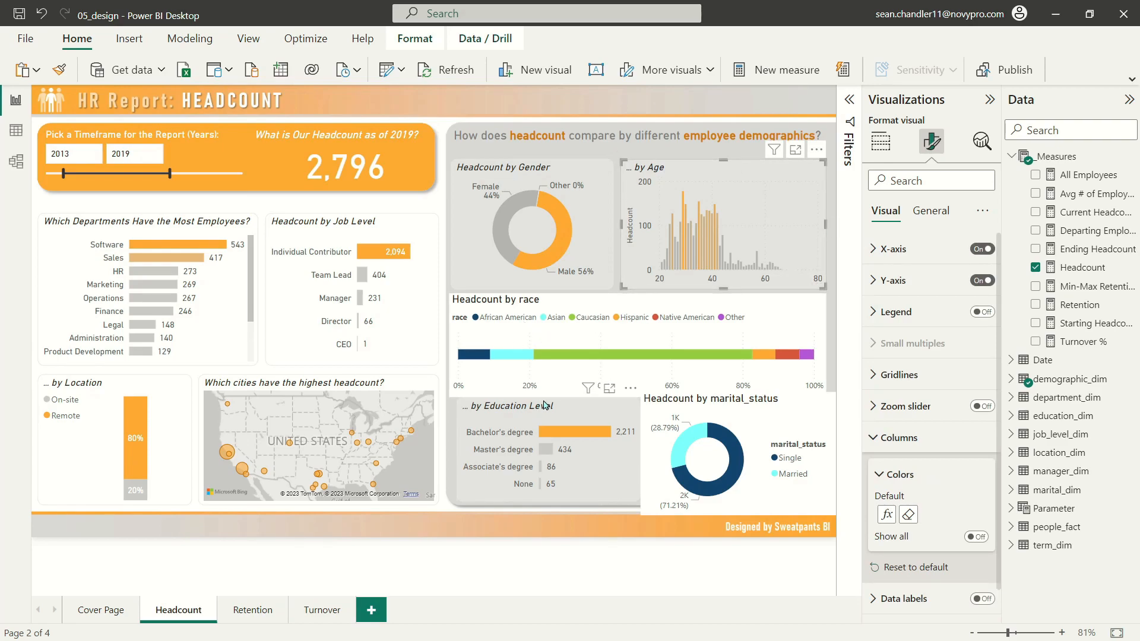
Copy the gender donut chart's formatting to the marital status donut chart.
left_click(529, 166)
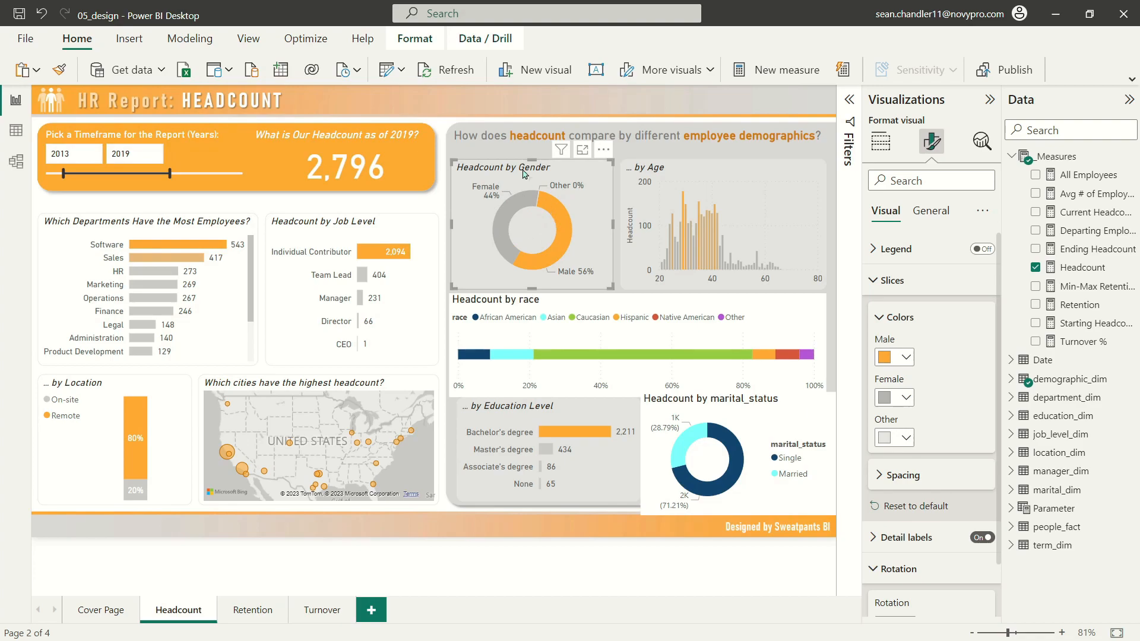
left_click(58, 72)
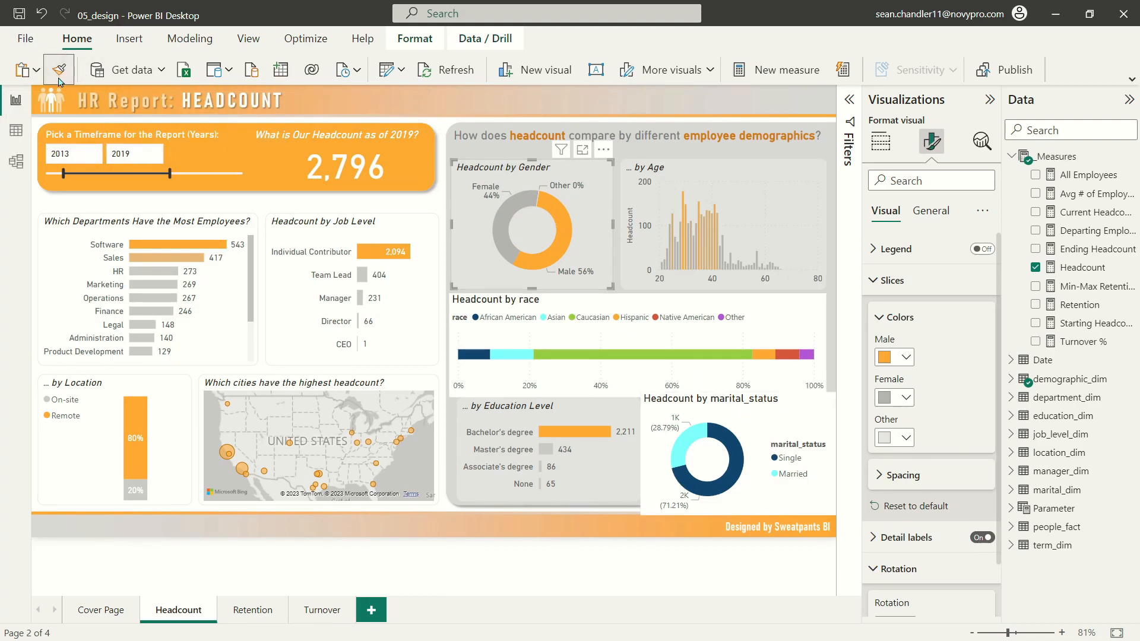
left_click(771, 413)
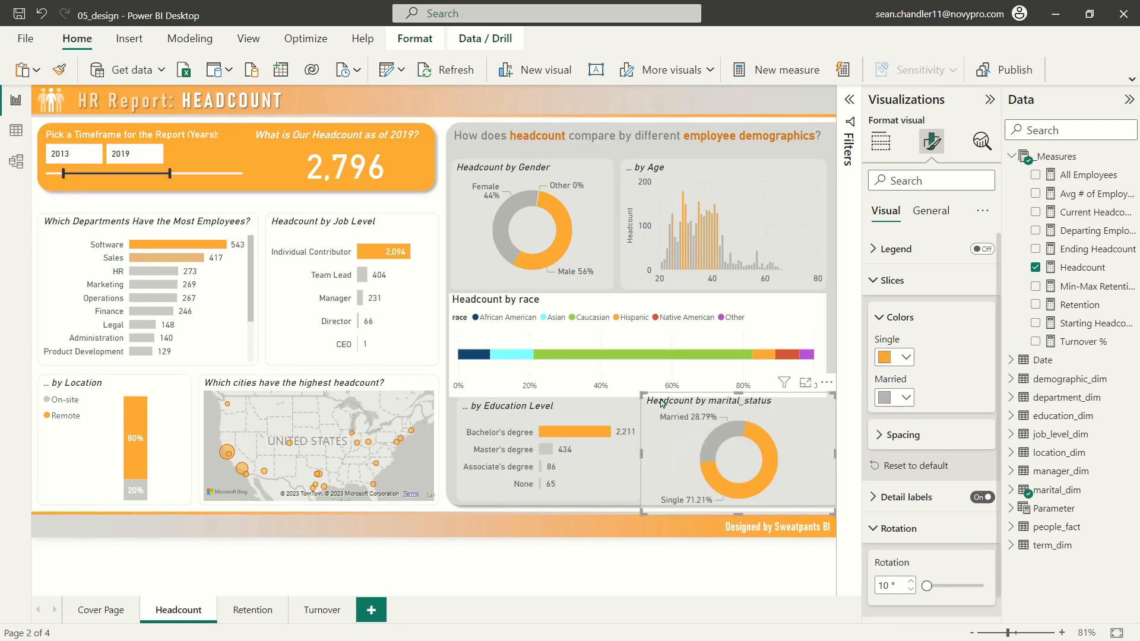
Set the marital status chart's detail label percentages to 0 decimal places.
left_click(909, 496)
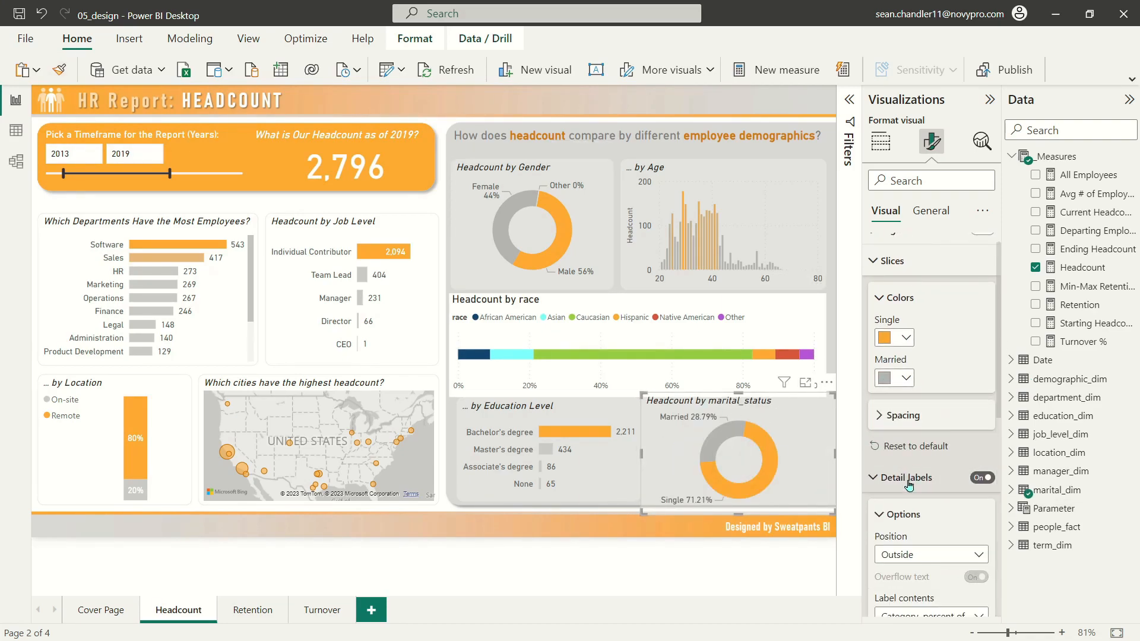
scroll(909, 478, "down", 10)
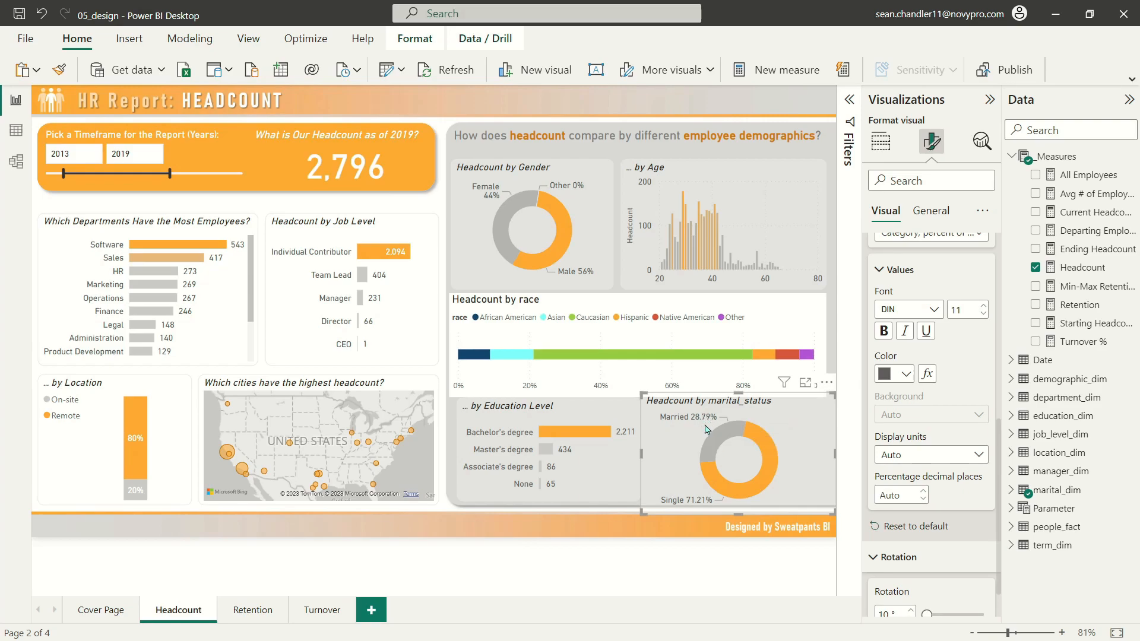
left_click(886, 492)
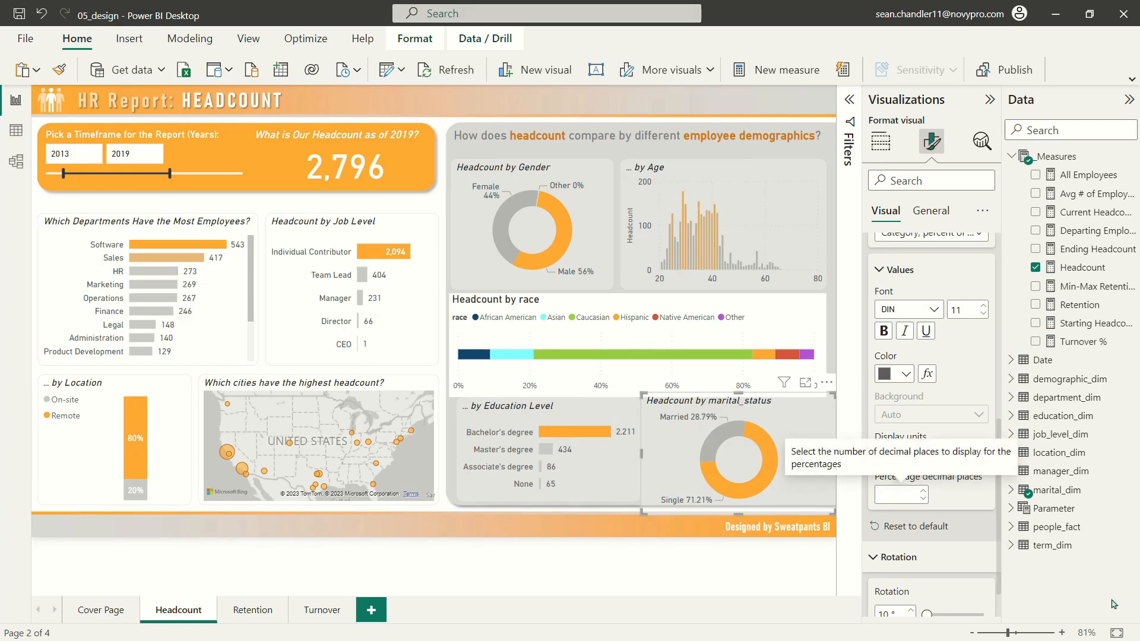
type("0")
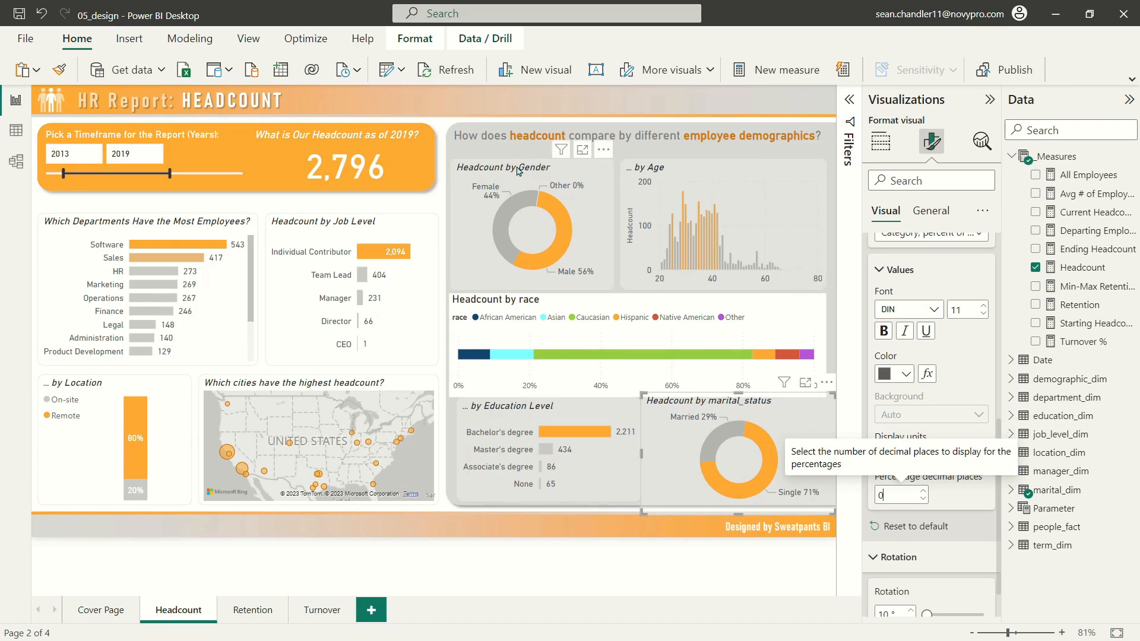
Set the inner radius of both the gender and marital status donut charts to 70%.
left_click(886, 272)
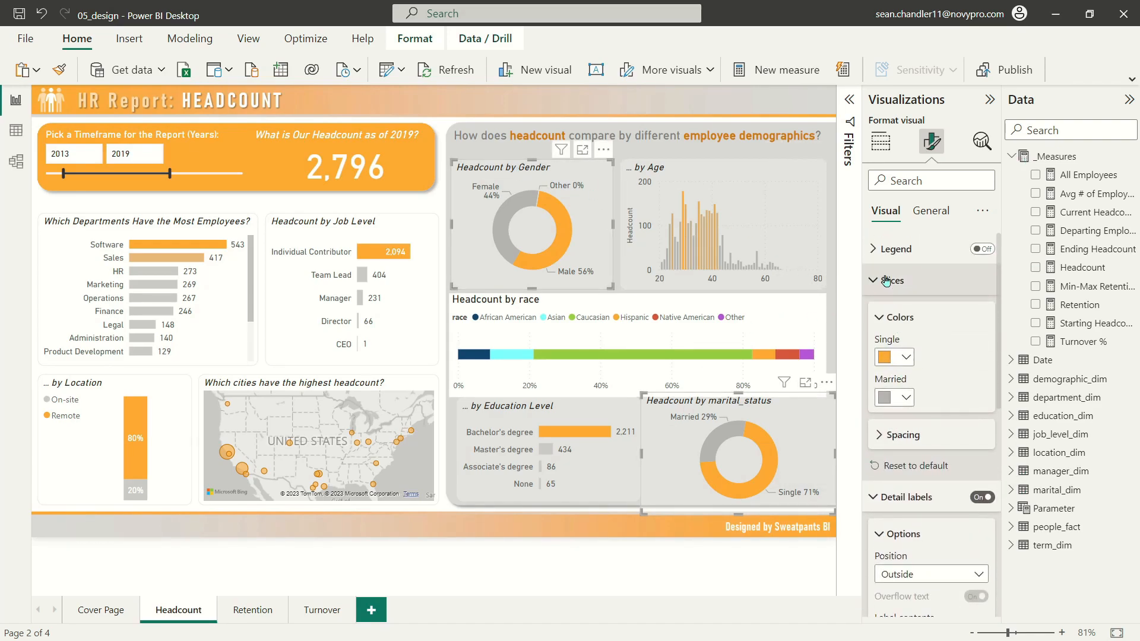
left_click(878, 436)
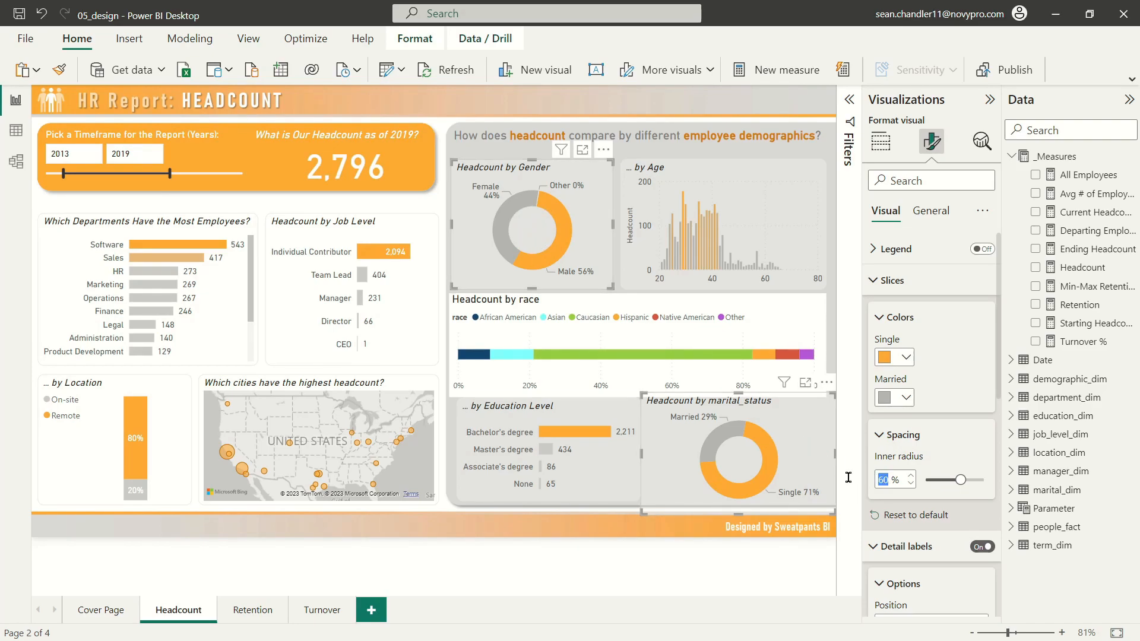
type("70")
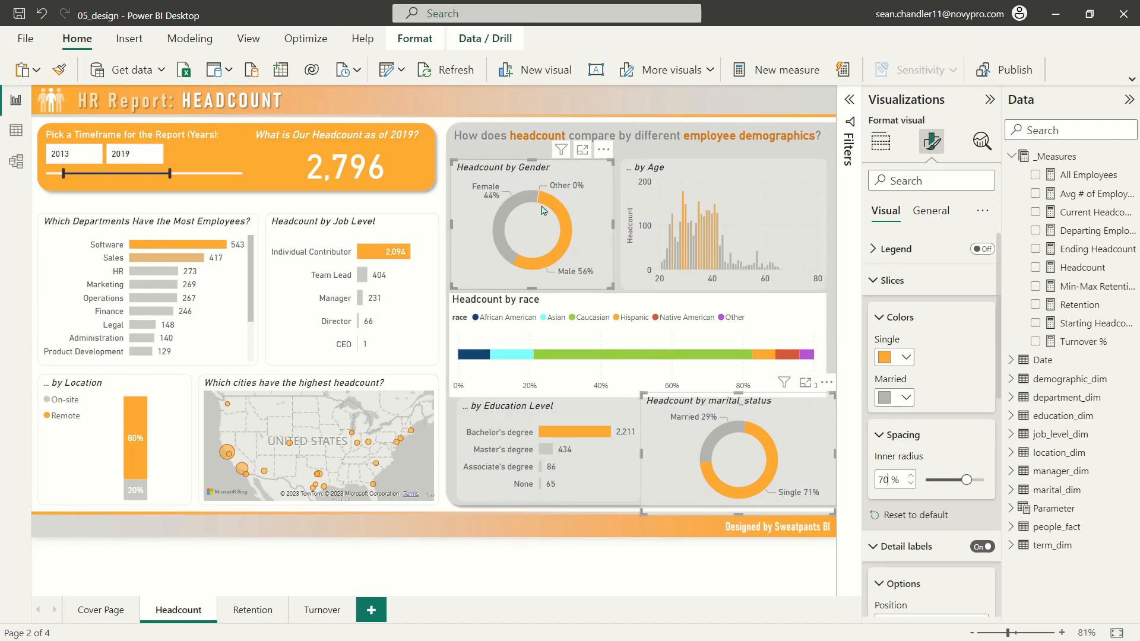
left_click(662, 410)
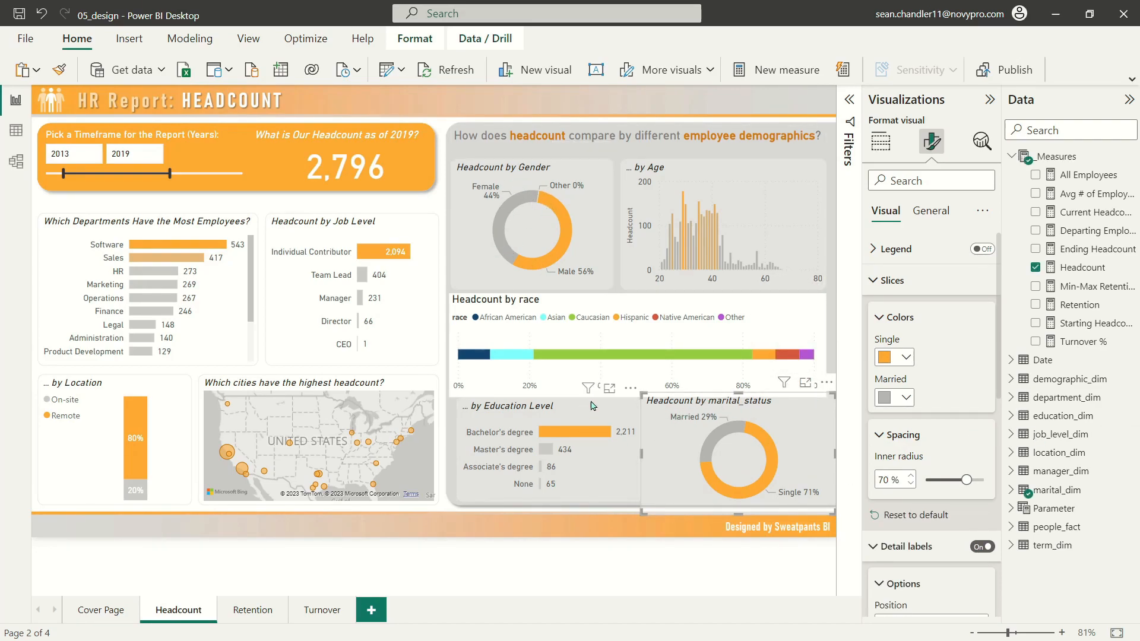
Shorten the race chart from its lower edge and move the education chart up and left to align with the neighboring charts.
left_click(618, 303)
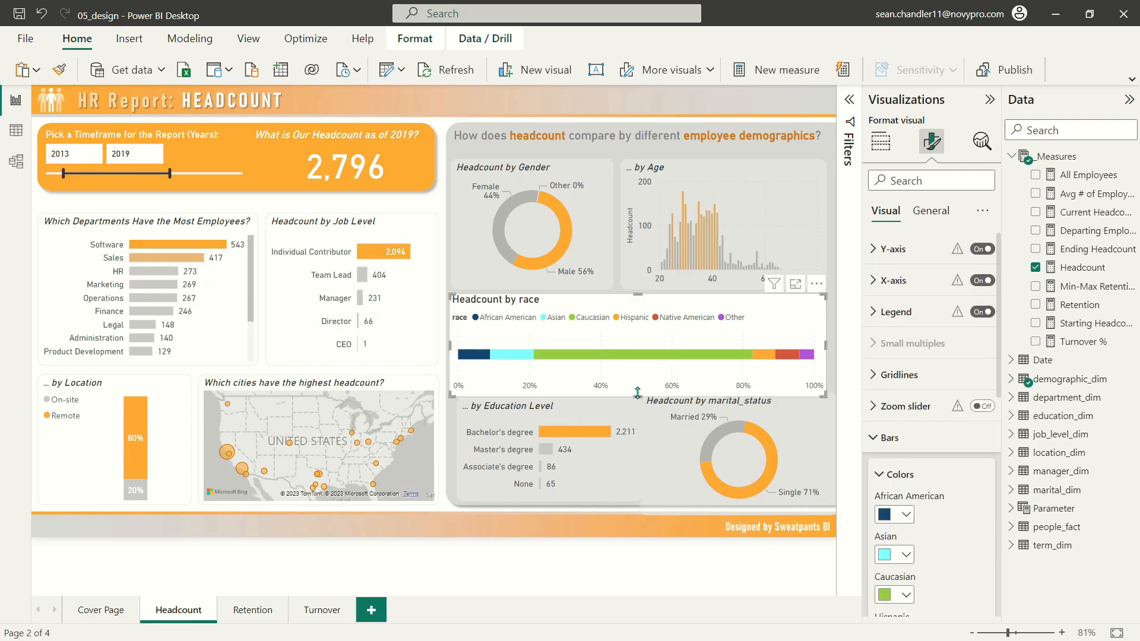
left_click_drag(637, 392, 638, 380)
left_click_drag(533, 410, 527, 404)
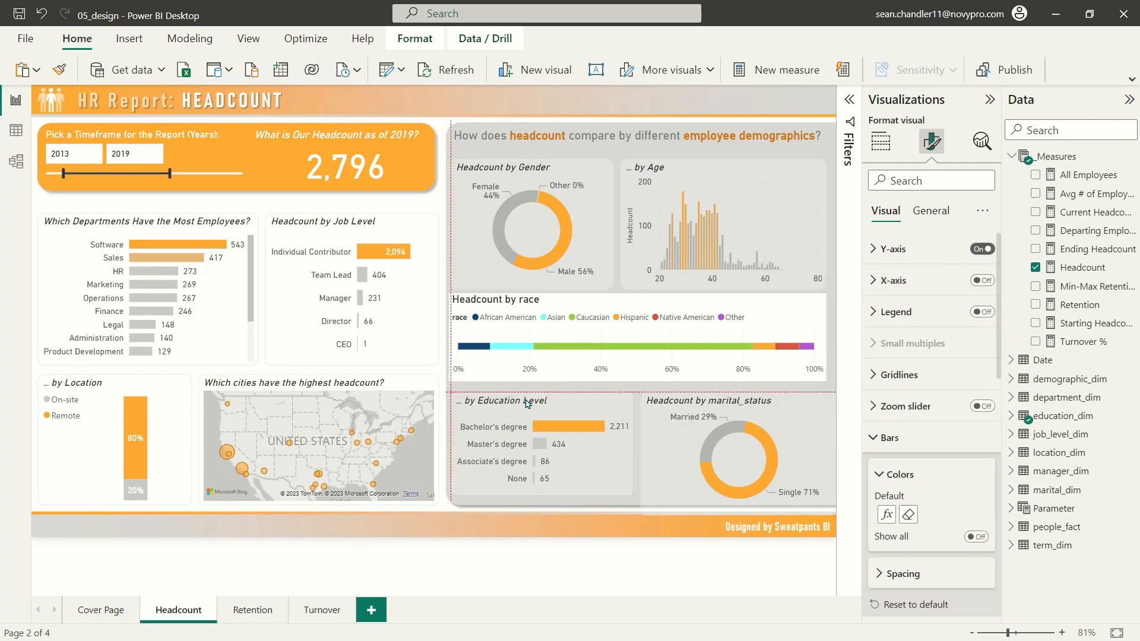
Shrink the marital status chart to match the education chart's lower edge and the race chart's right edge.
left_click(699, 405)
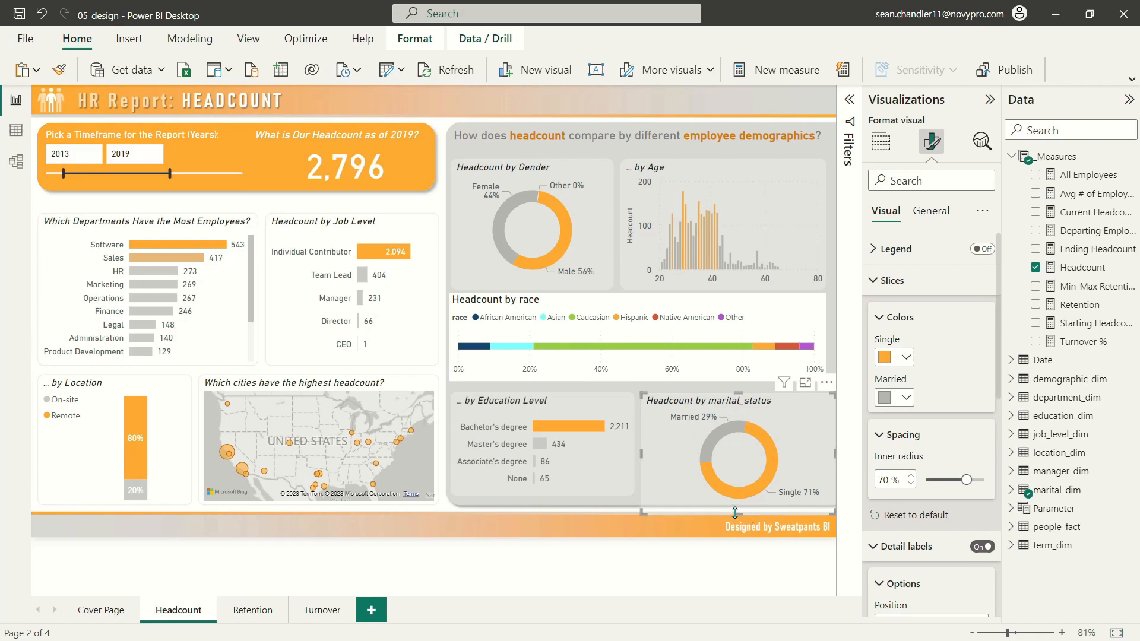
left_click_drag(750, 517, 750, 498)
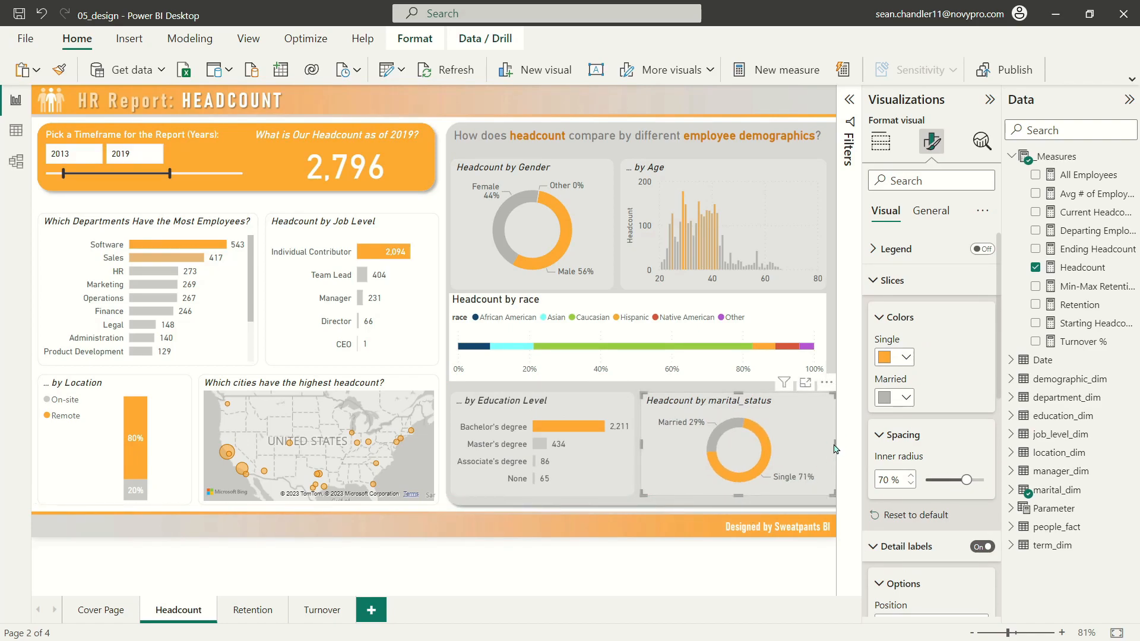
left_click_drag(836, 444, 828, 457)
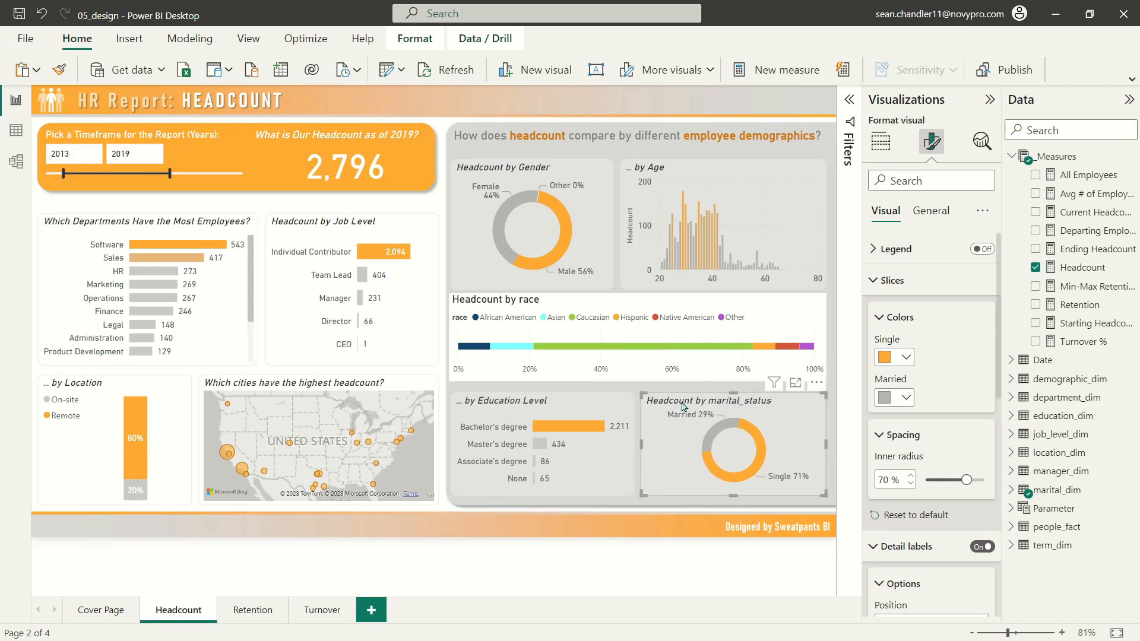
Turn off the responsive option in the race chart's advanced properties.
left_click(638, 297)
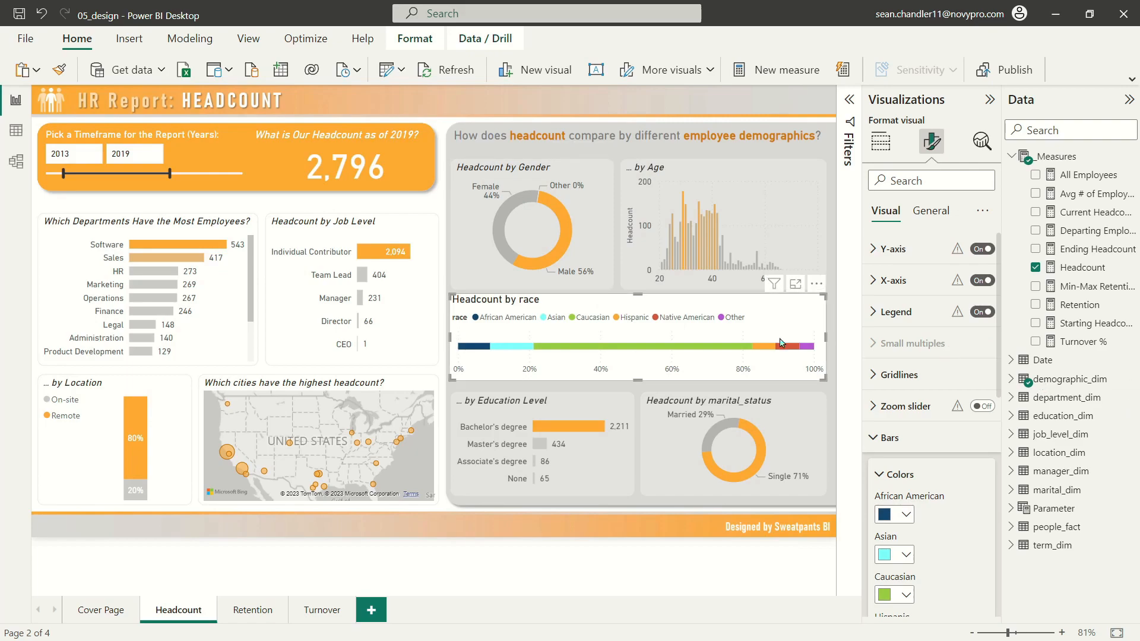
left_click(935, 211)
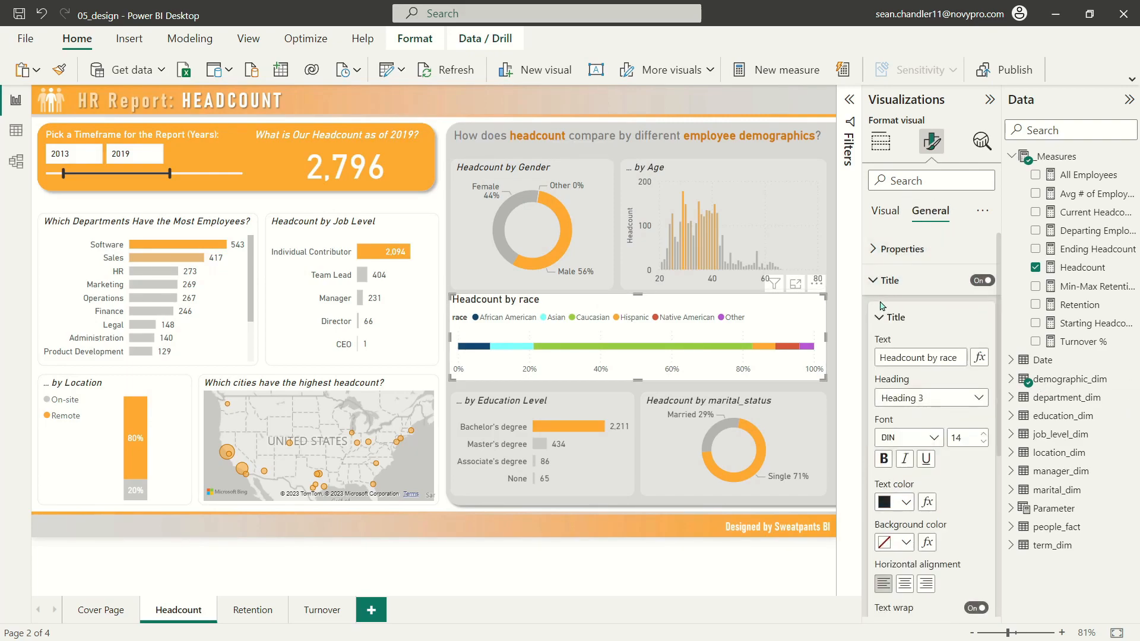
left_click(891, 280)
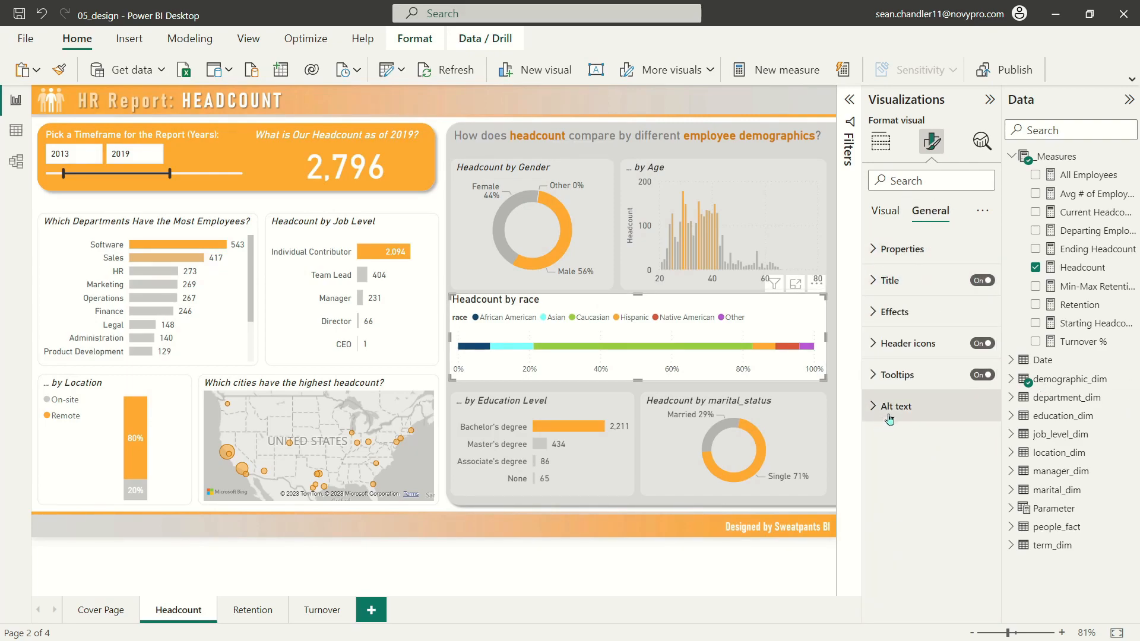
left_click(901, 249)
left_click(914, 506)
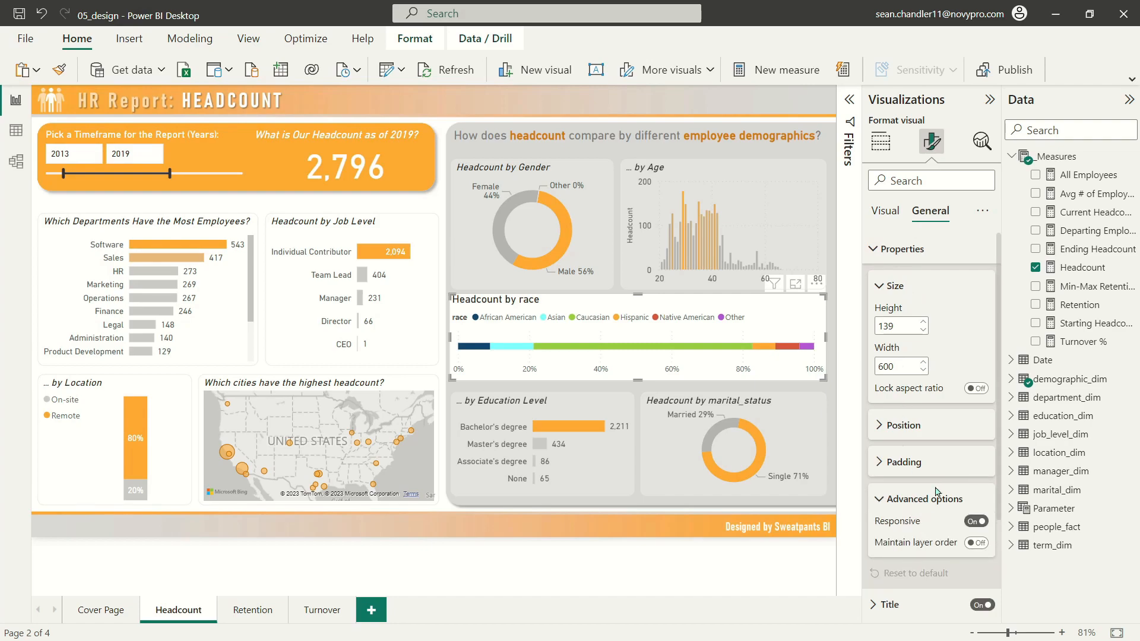
left_click(973, 521)
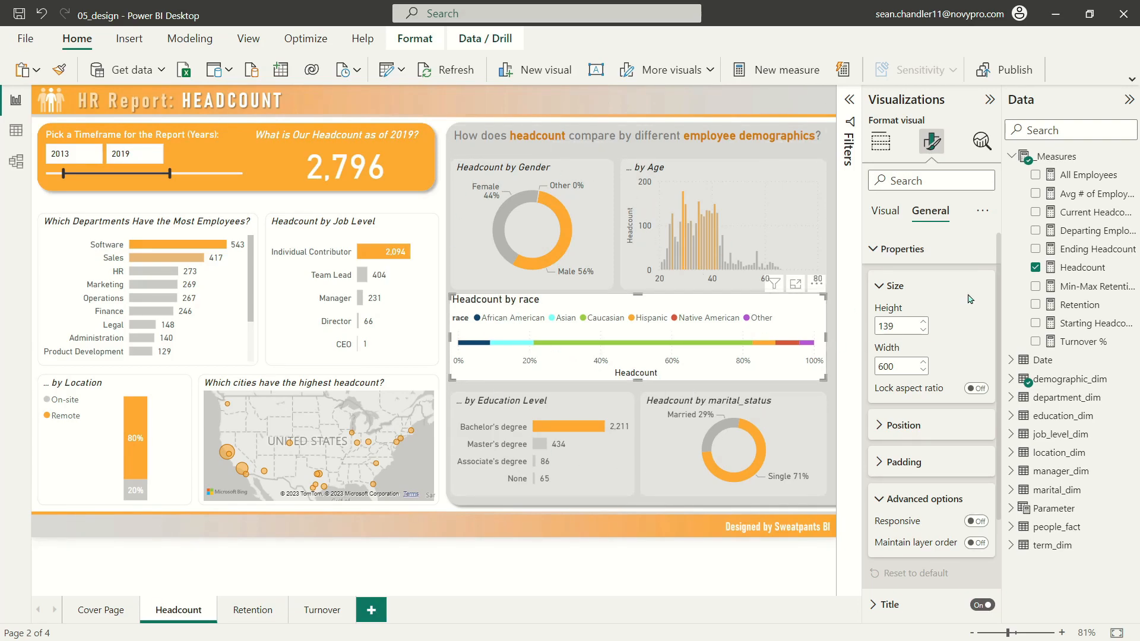
Hide the X-axis title on the race chart.
left_click(875, 209)
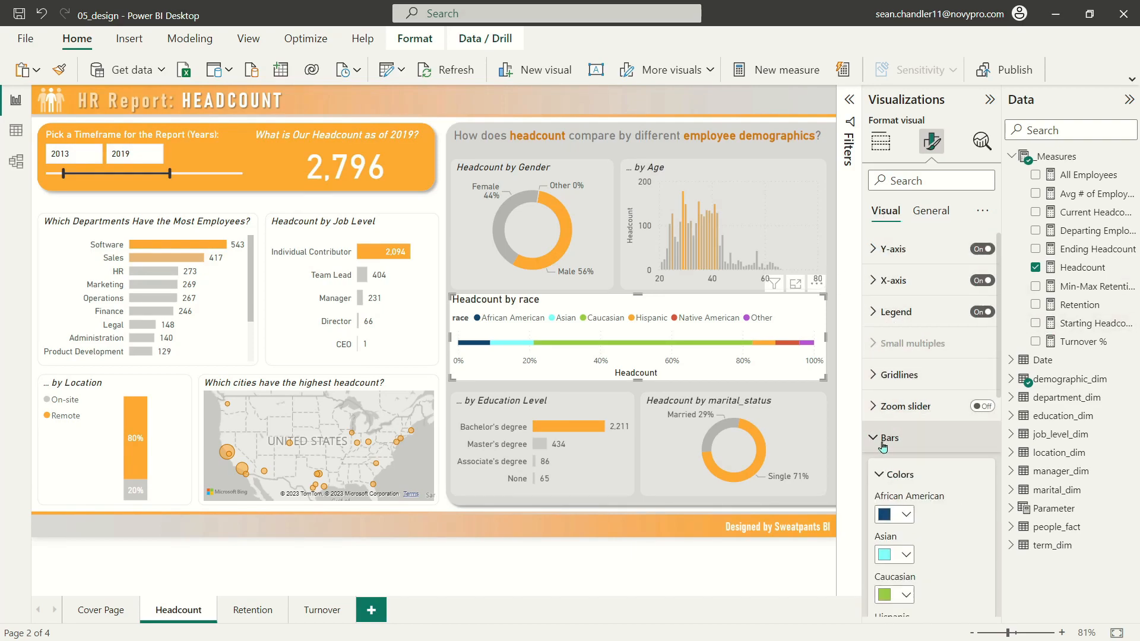
left_click(894, 280)
scroll(958, 493, "down", 3)
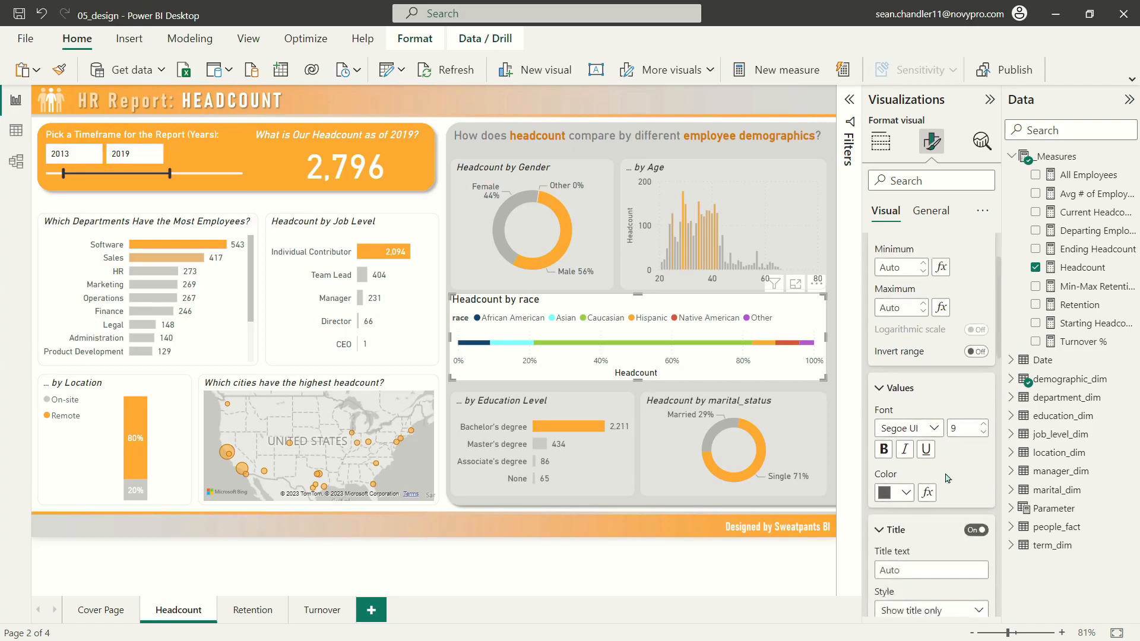
left_click(976, 427)
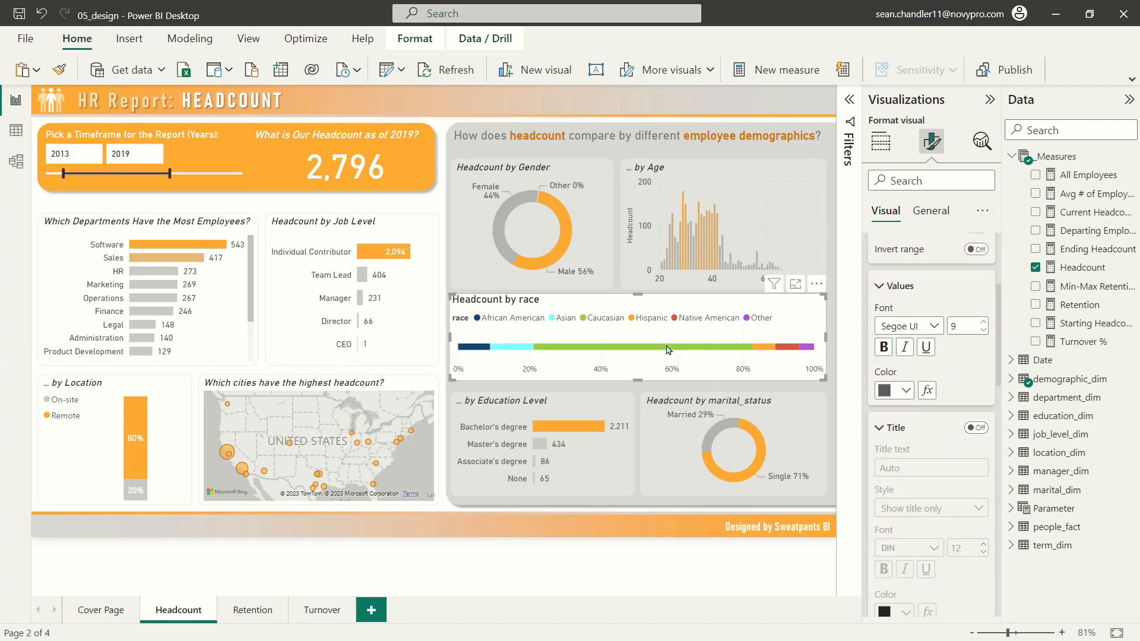
scroll(914, 285, "up", 4)
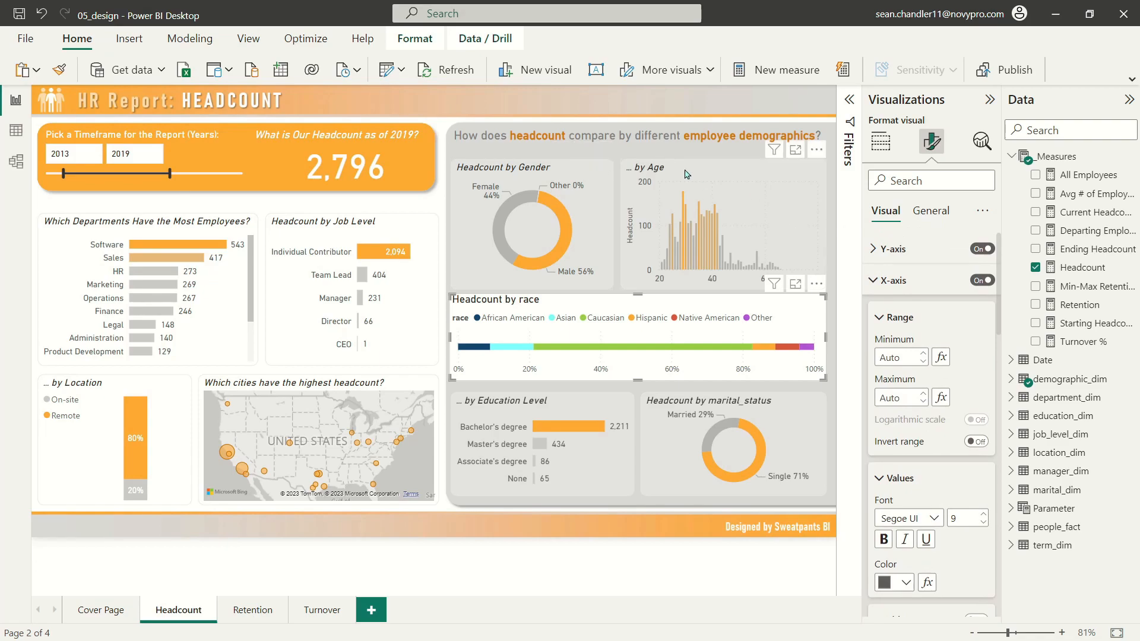
Set the race chart's background transparency to 75%.
left_click(931, 211)
left_click(902, 249)
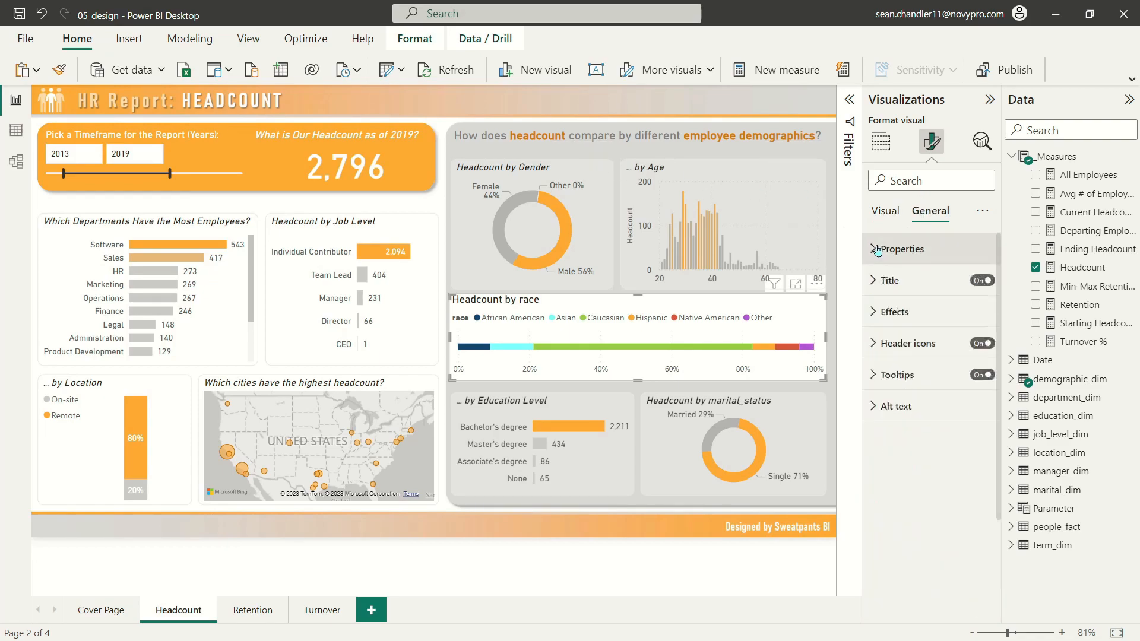
left_click(894, 311)
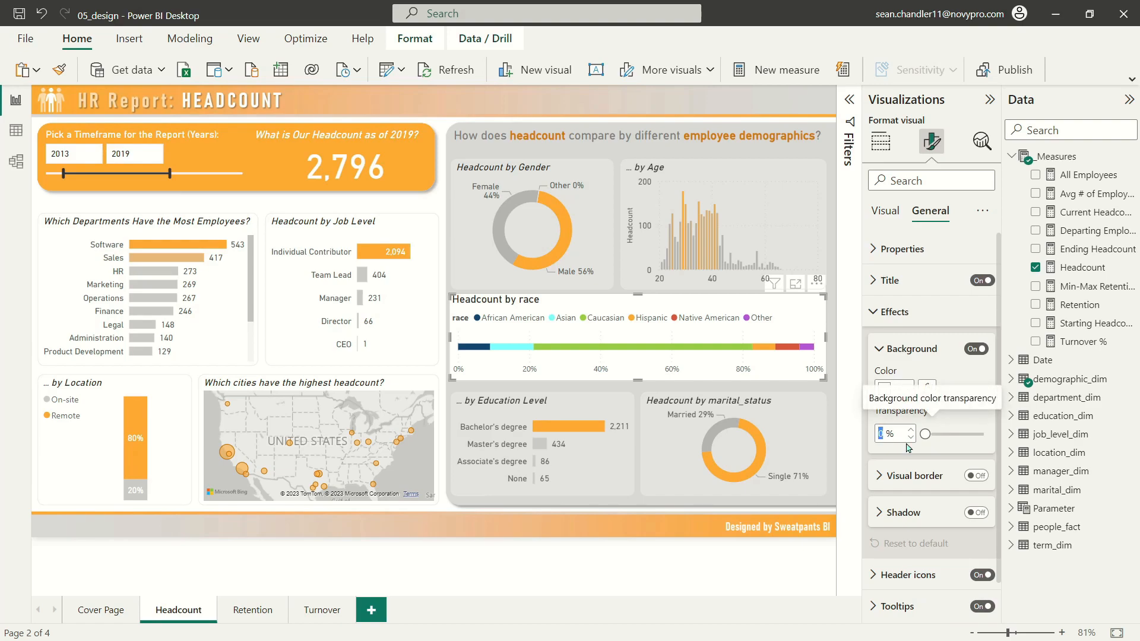
type("75")
Give the race chart a light gray visual border with 10 px rounded corners.
left_click(976, 475)
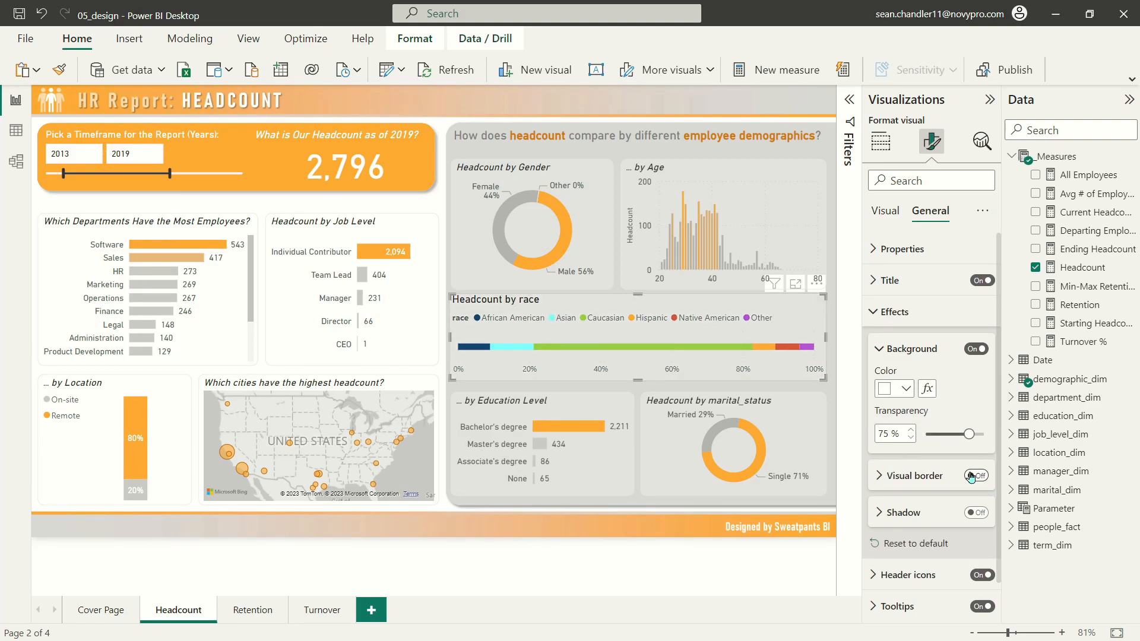
left_click(902, 475)
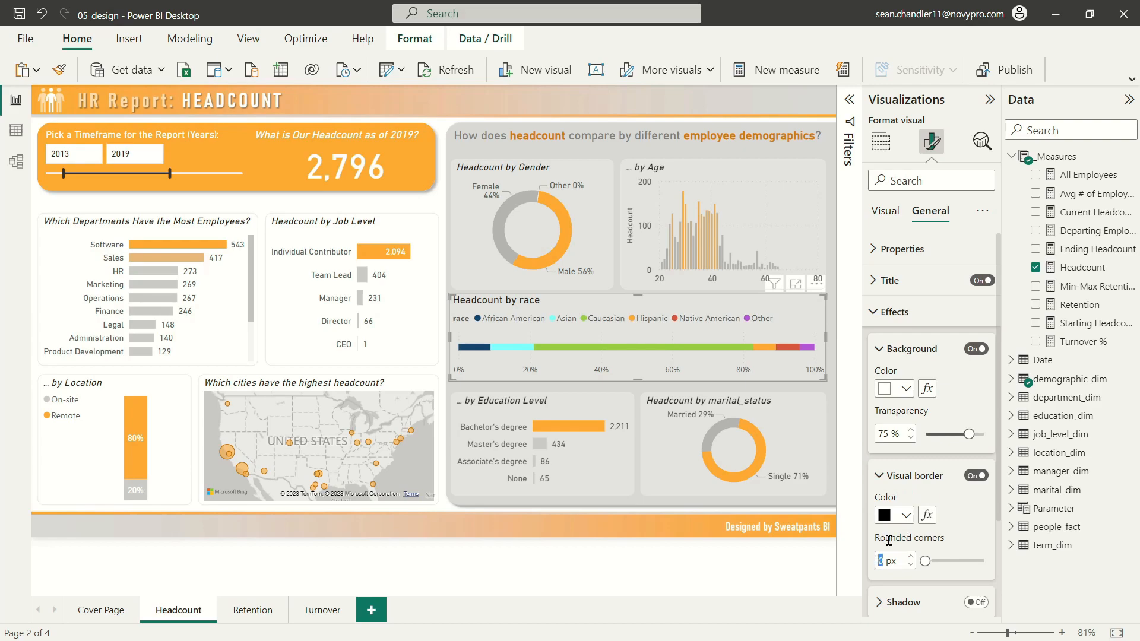
type("10")
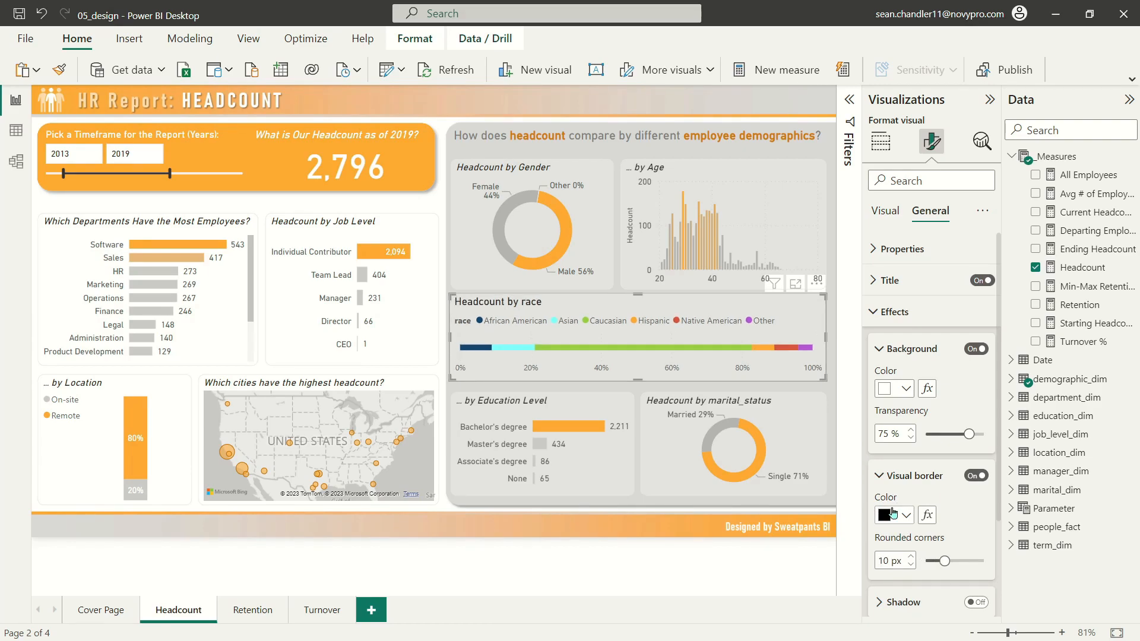
left_click(892, 515)
left_click(897, 312)
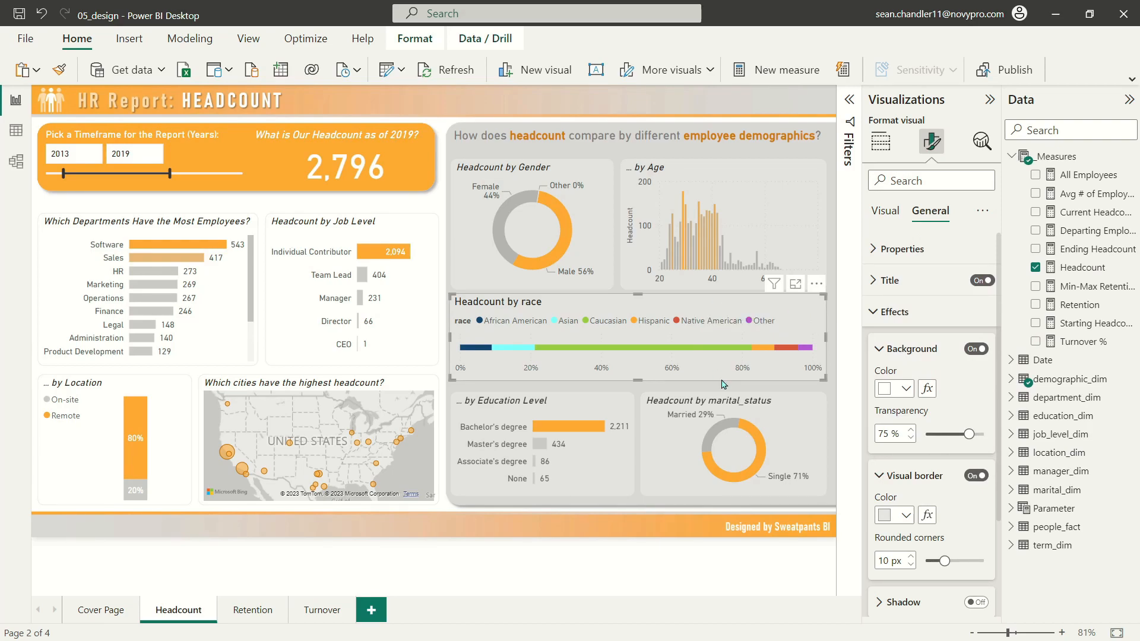
Nudge the gender, age, race, education and marital status charts together slightly to the right inside the gray panel.
left_click(533, 170, "ctrl")
left_click(646, 169, "ctrl")
left_click(578, 409, "ctrl")
left_click(704, 402, "ctrl")
key("Right")
key("Right")
key("Right")
key("Right")
key("Right")
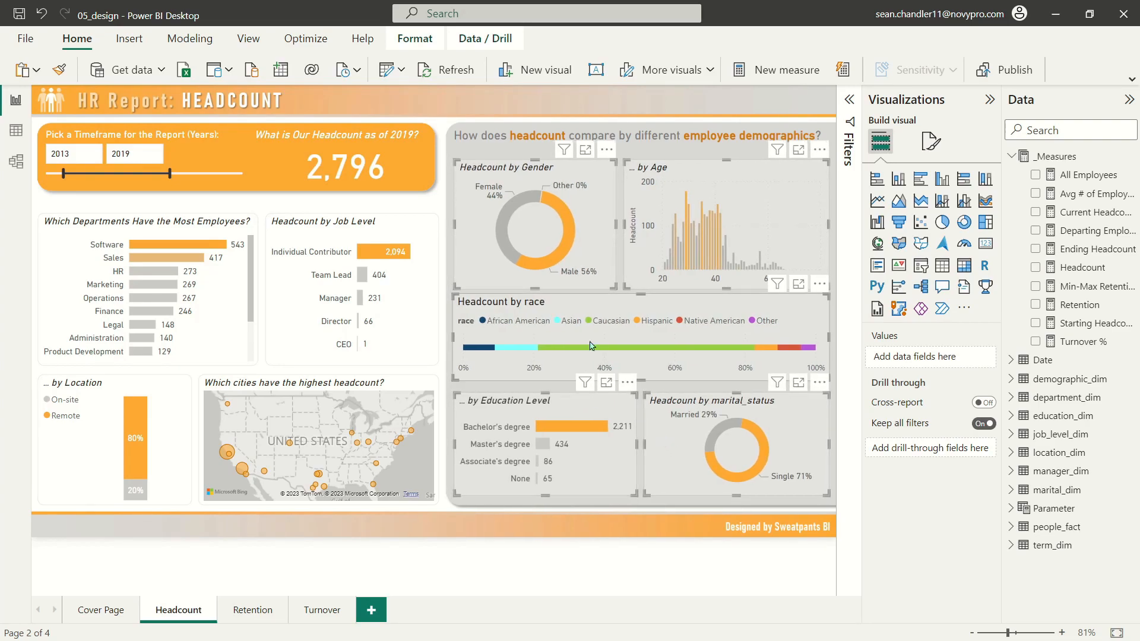
Extend the race chart's lower edge slightly and nudge the gender, age and race charts upward to even out the spacing.
left_click(564, 304)
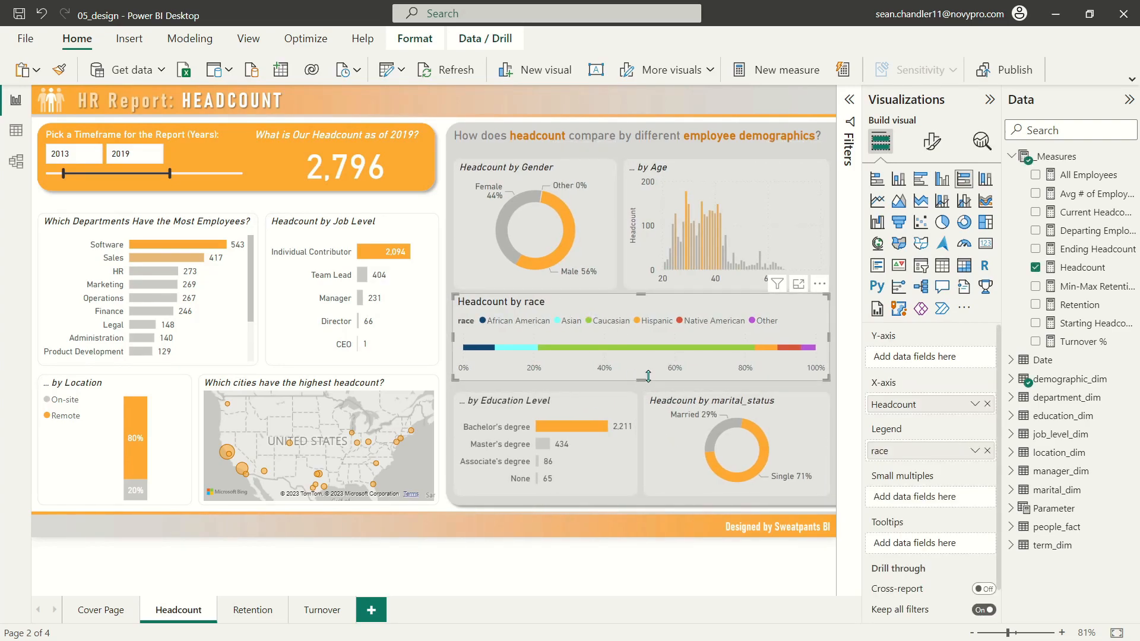
left_click_drag(642, 378, 647, 389)
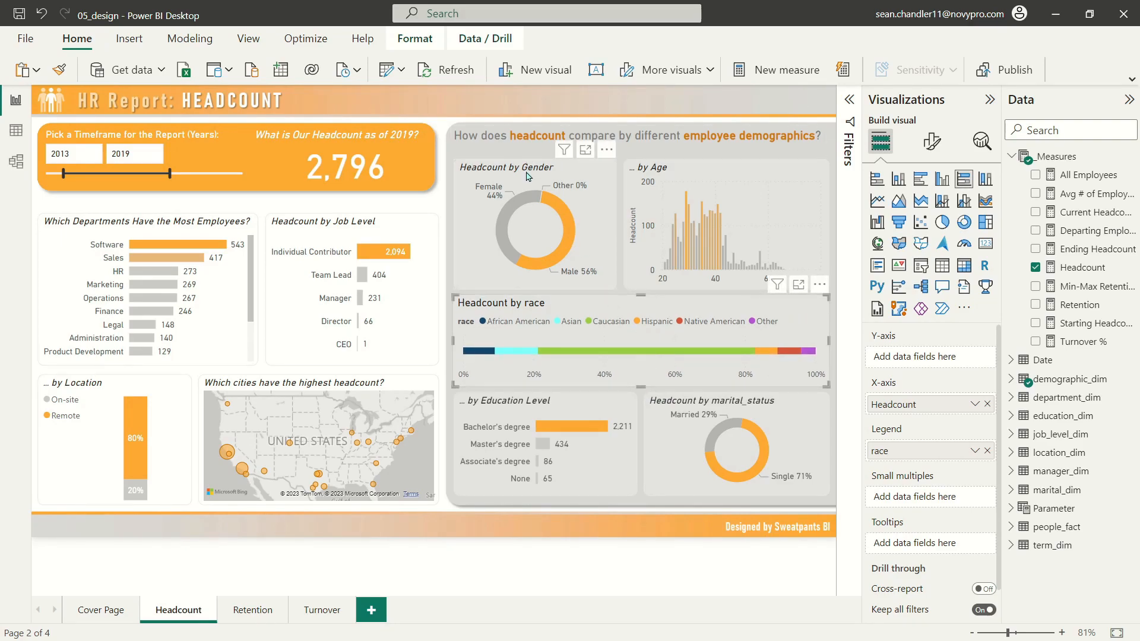
left_click(601, 281)
left_click(679, 171)
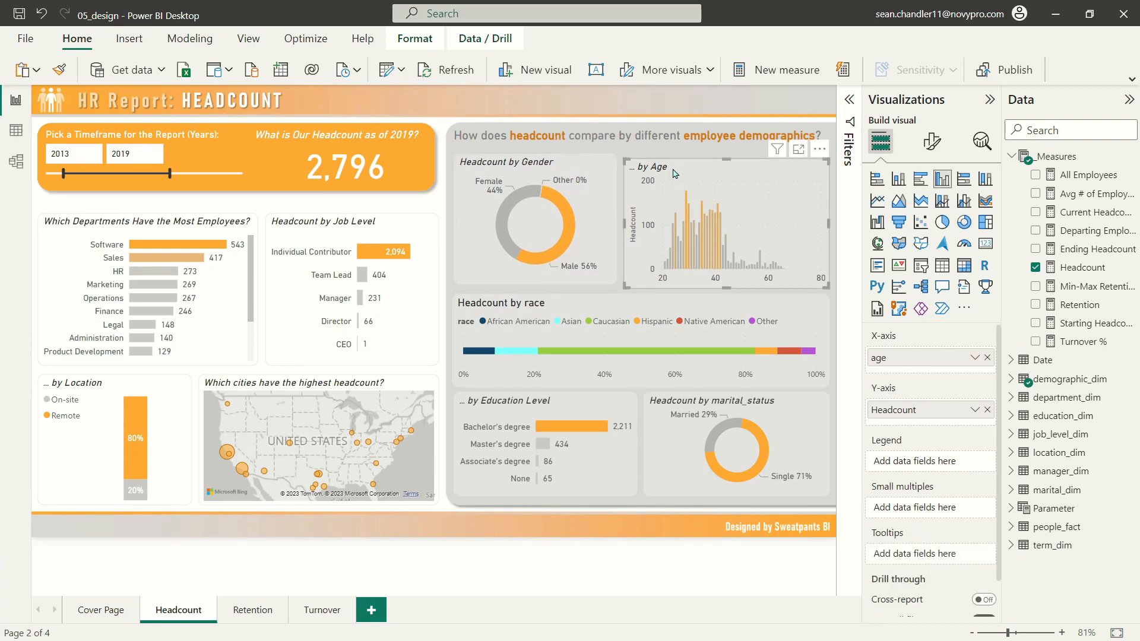
left_click(611, 315)
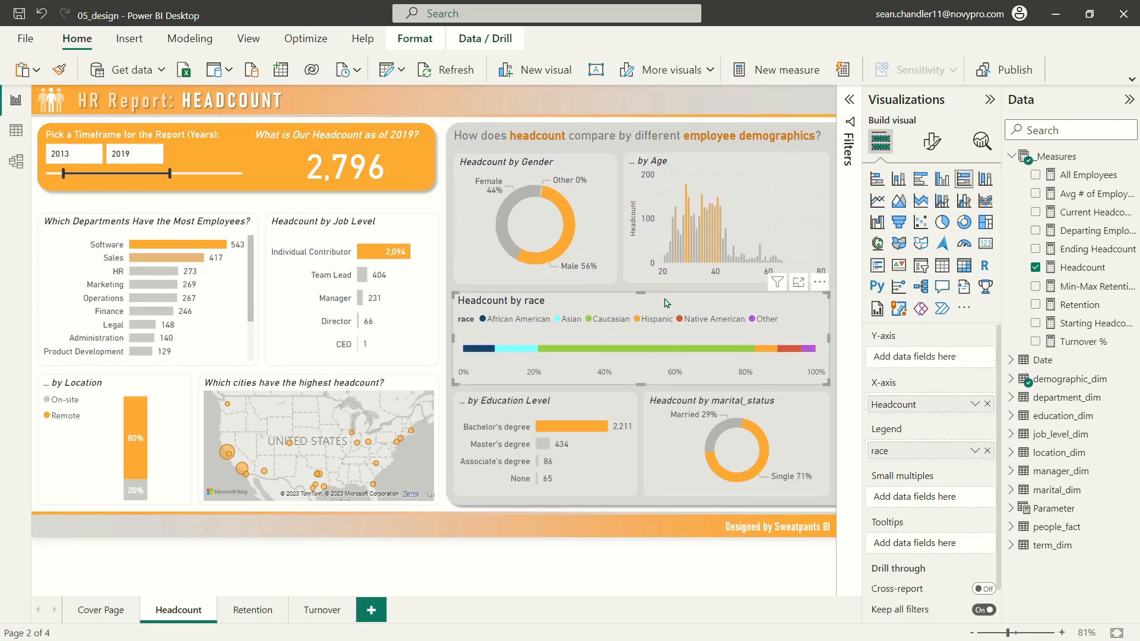
left_click(556, 570)
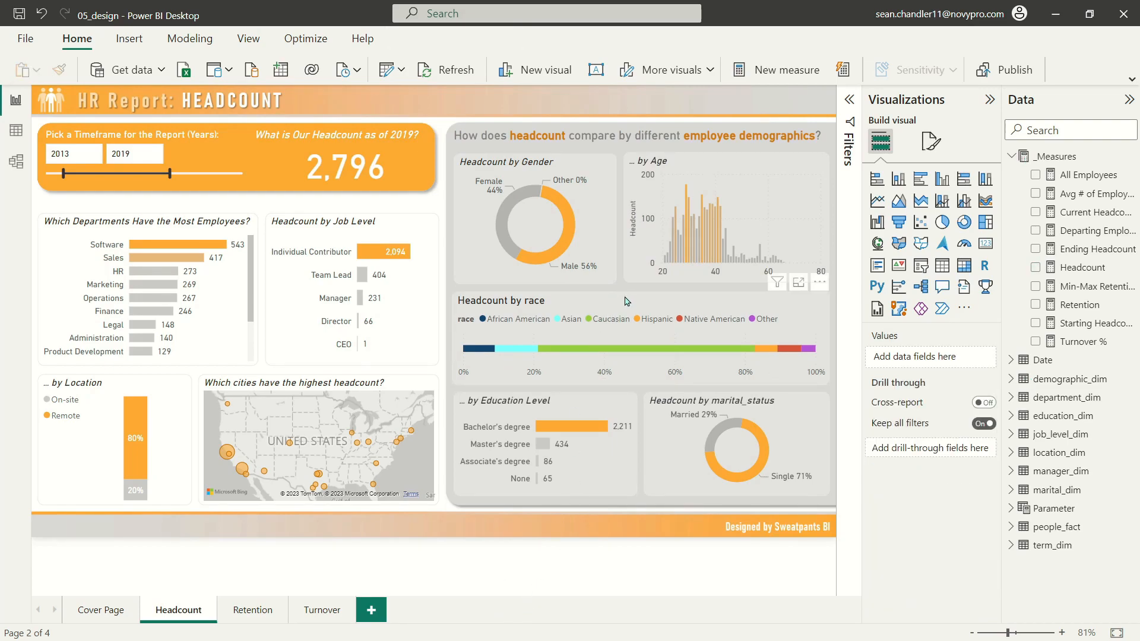
Retitle the race chart "... by Race & Ethnicity" and format the title in italics at size 13.
left_click(626, 299)
left_click(931, 141)
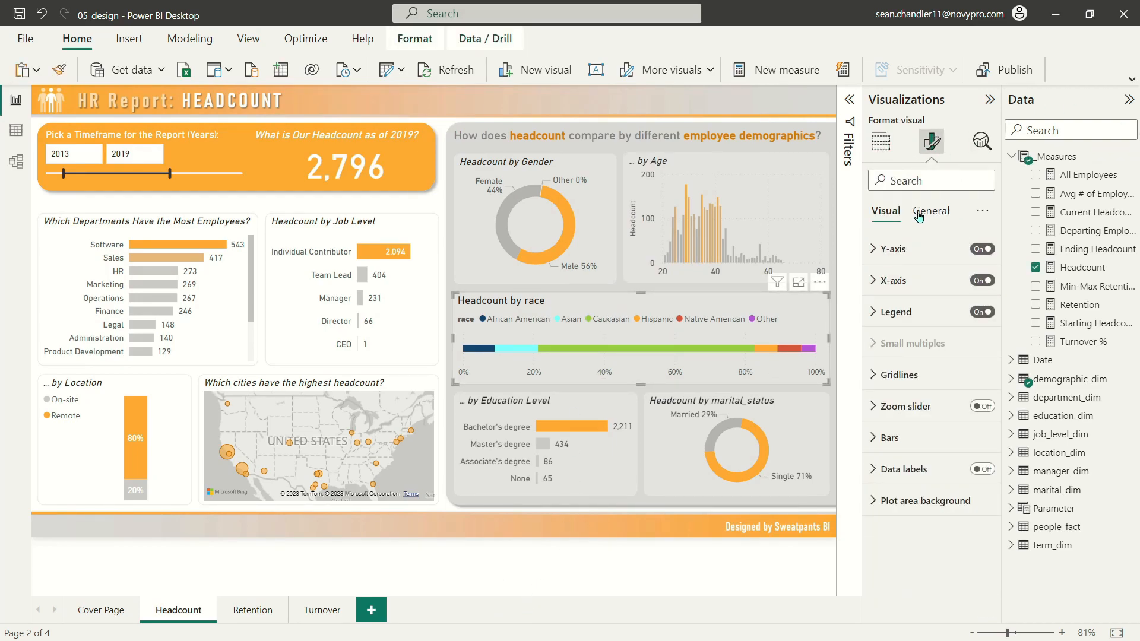
left_click(930, 211)
left_click(891, 283)
triple_click(901, 354)
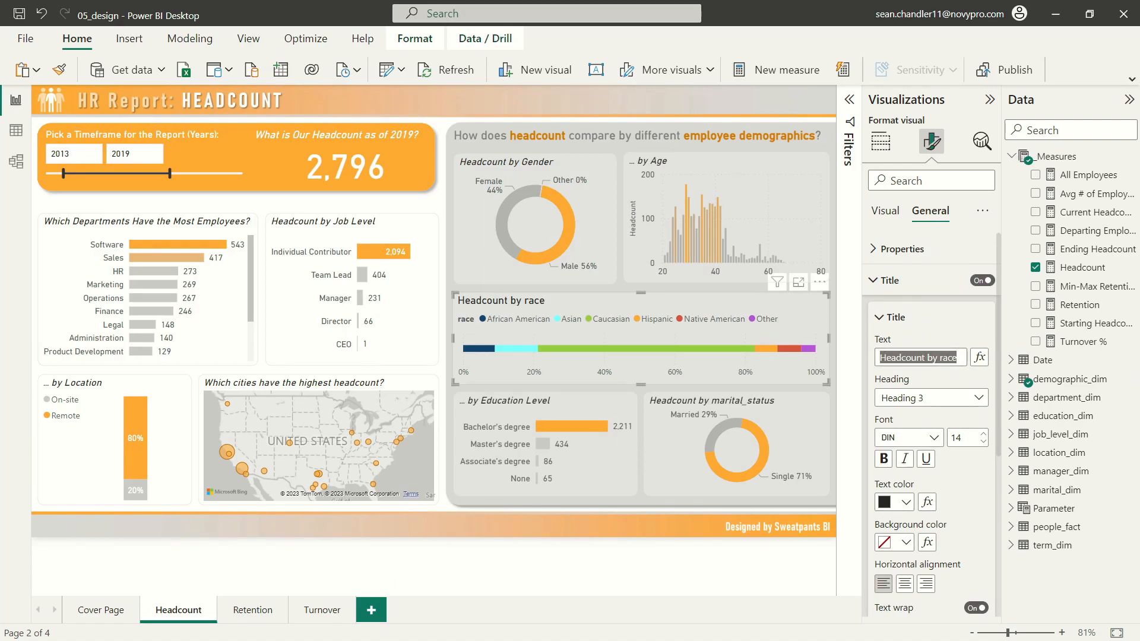
type("...")
type(" R")
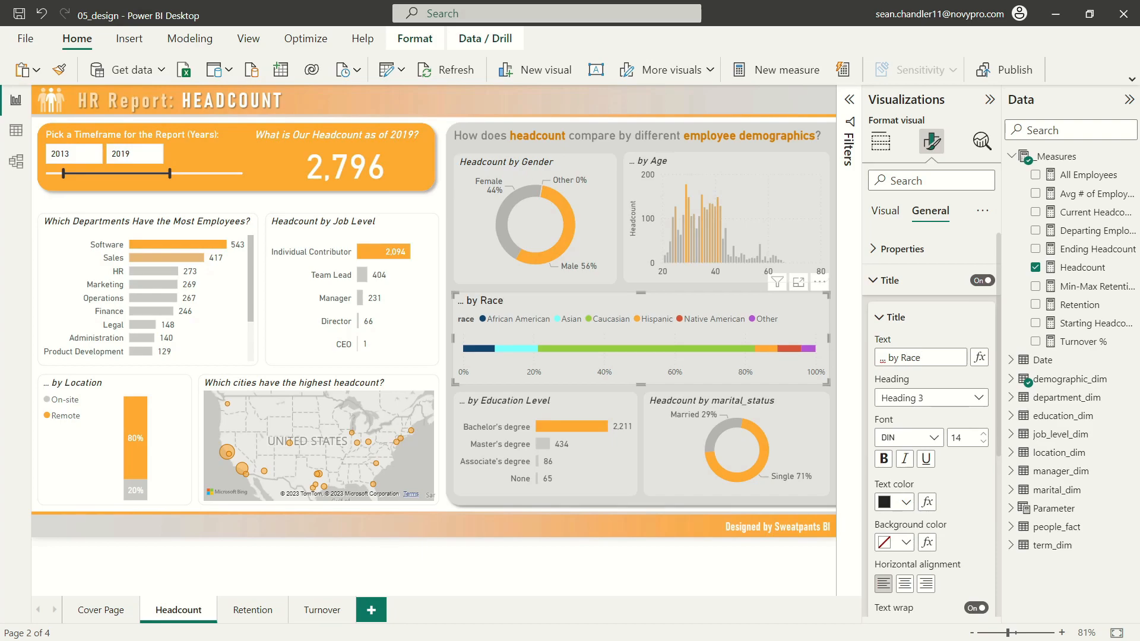
type("city")
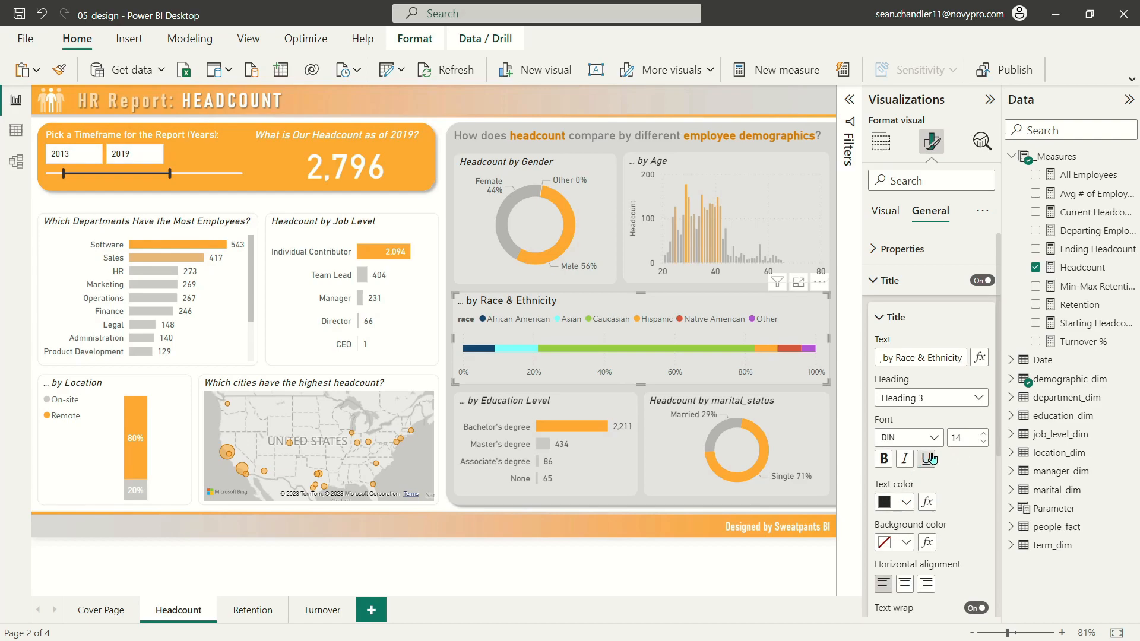
left_click(983, 441)
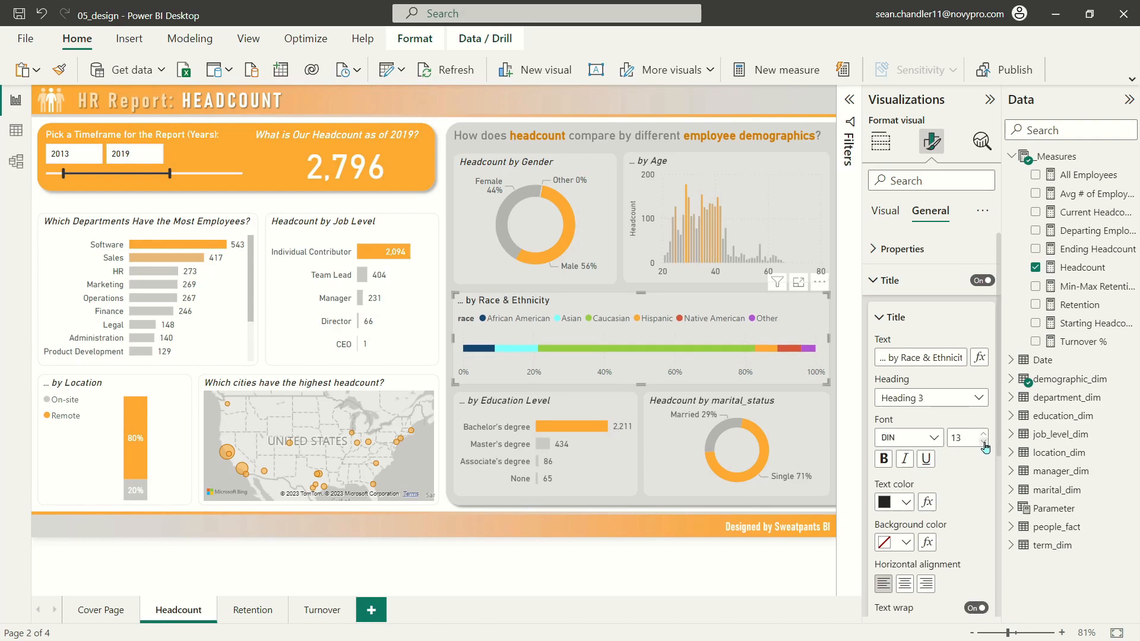
left_click(904, 459)
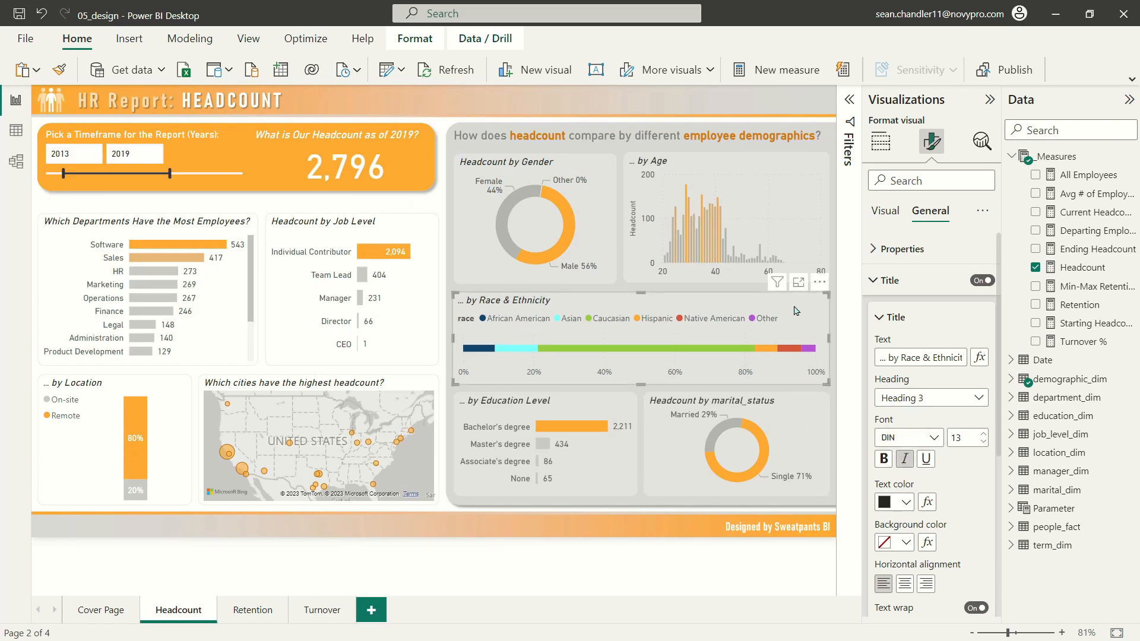
Hide the legend title on the race and ethnicity chart.
left_click(885, 210)
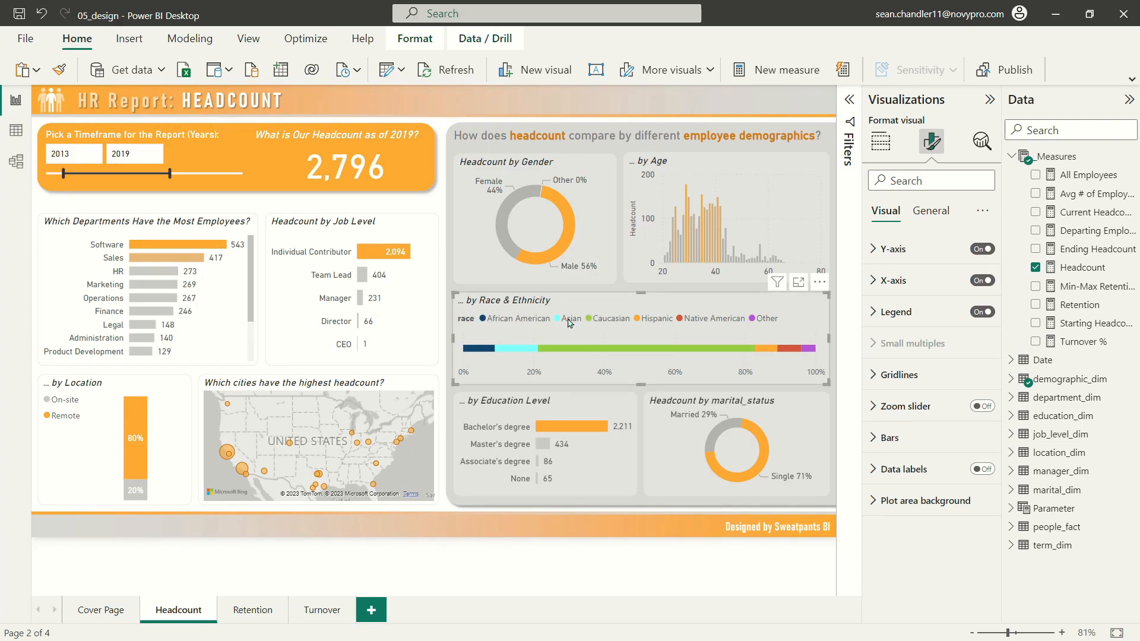
left_click(896, 311)
left_click(975, 463)
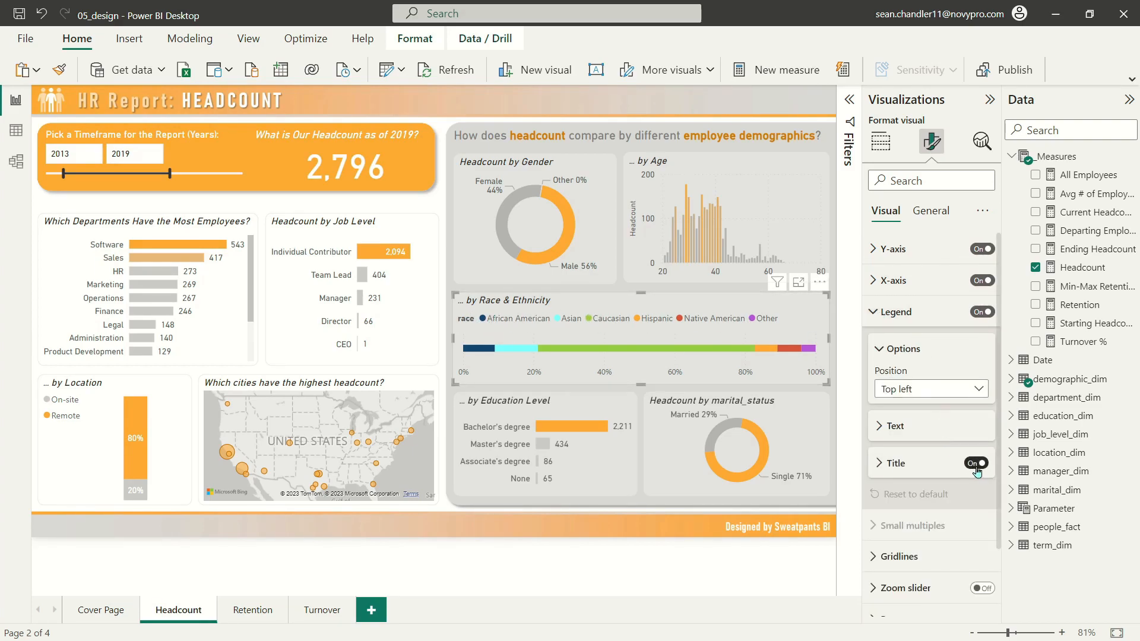
left_click(894, 312)
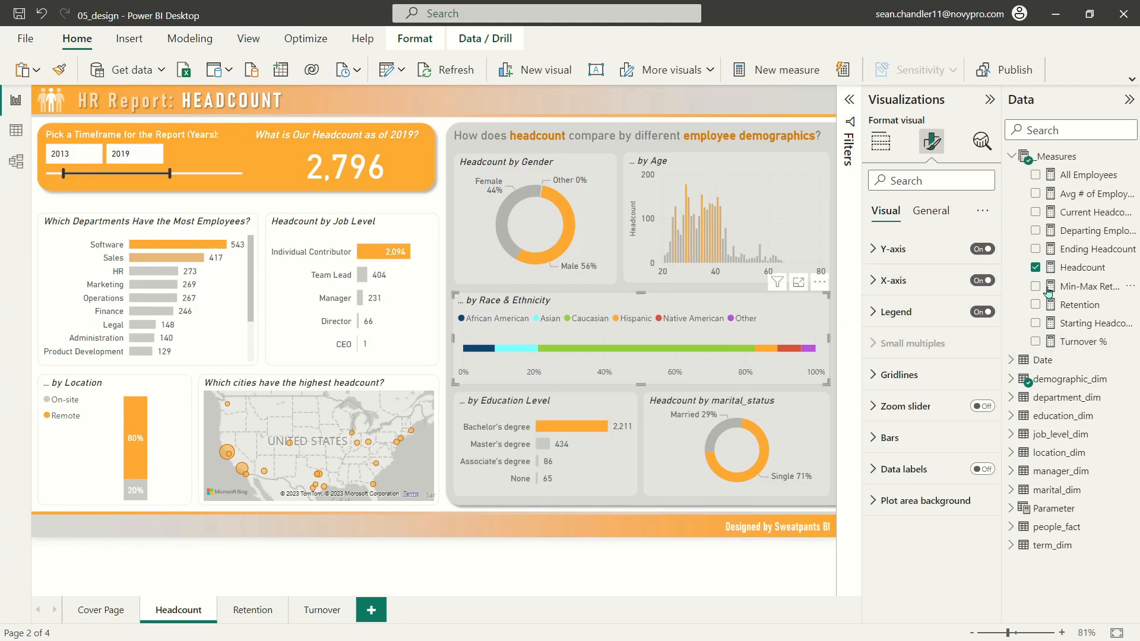
Format the race and ethnicity chart's X-axis values in DIN, size 11, with black text.
left_click(893, 280)
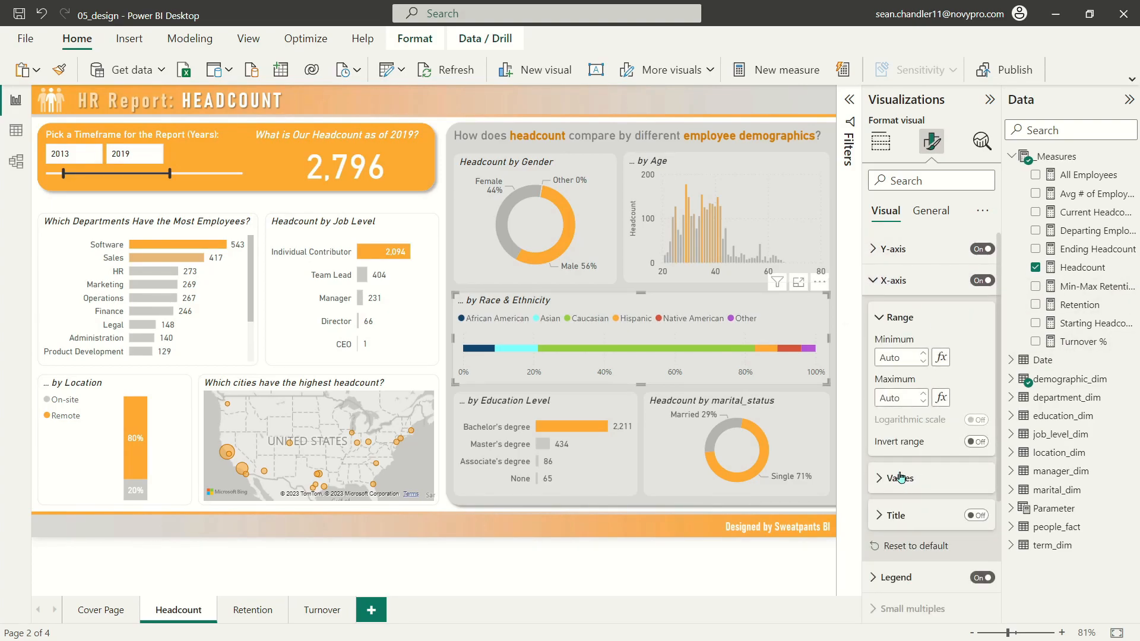
left_click(901, 478)
scroll(908, 386, "down", 5)
left_click(908, 249)
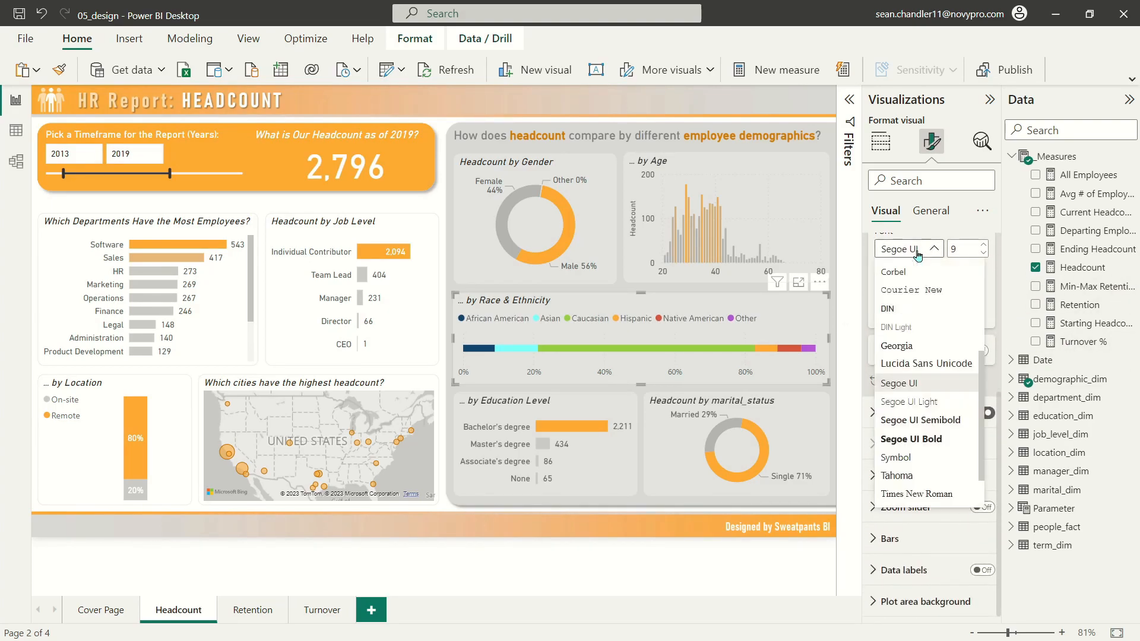
left_click(891, 308)
left_click(984, 245)
left_click(983, 245)
left_click(905, 313)
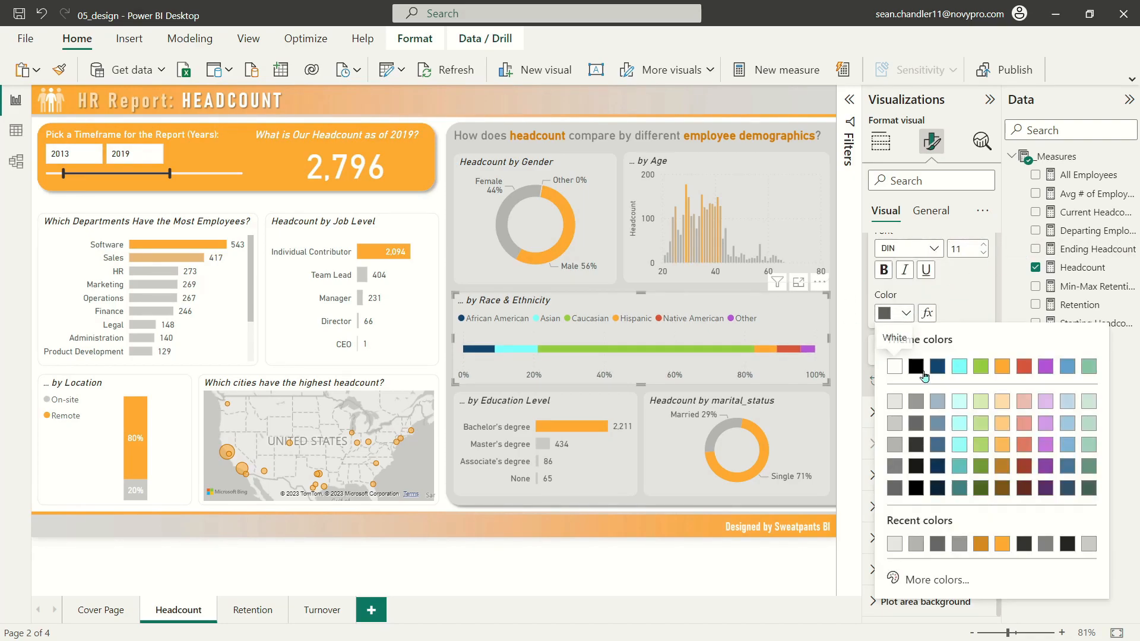
left_click(918, 367)
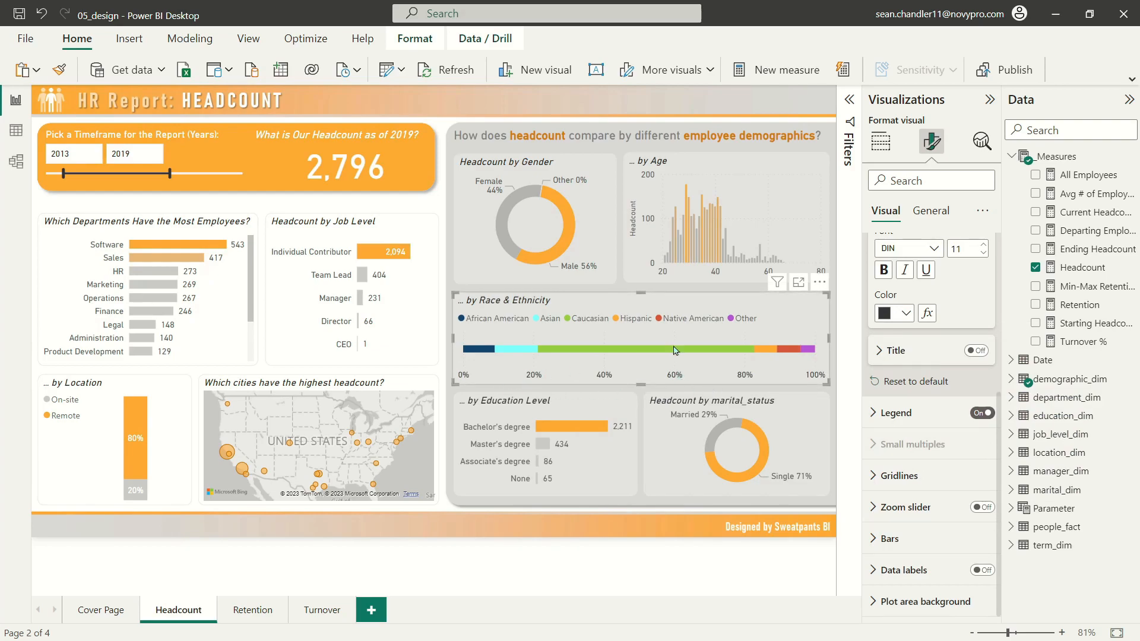
scroll(911, 336, "up", 5)
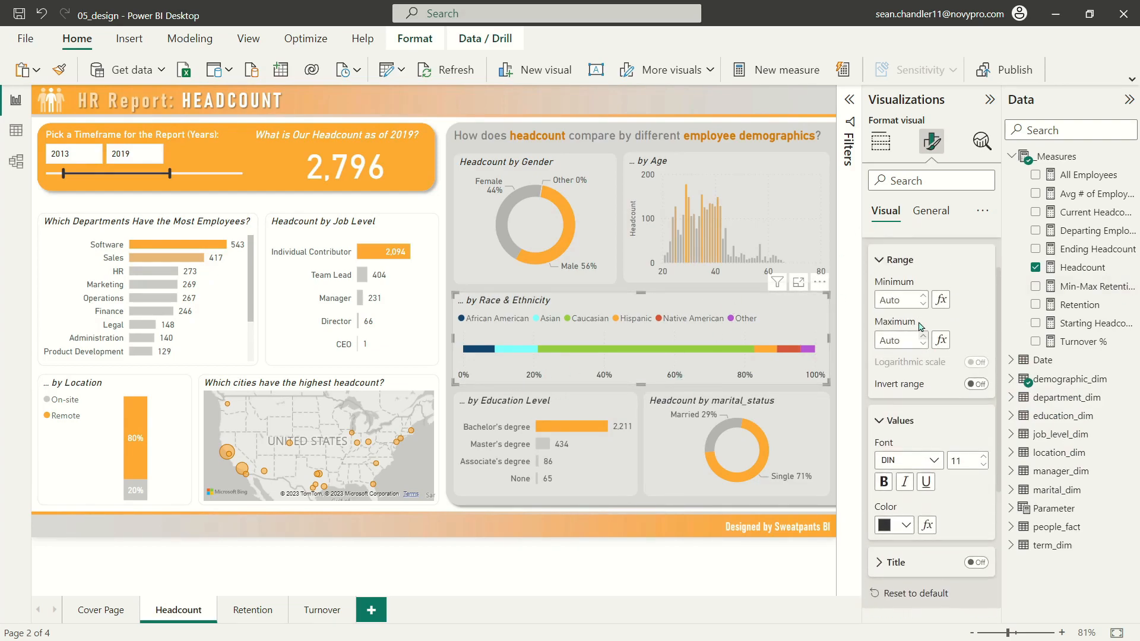
Open the bar color settings of the race and ethnicity chart and set the African American series to gray.
left_click(890, 279)
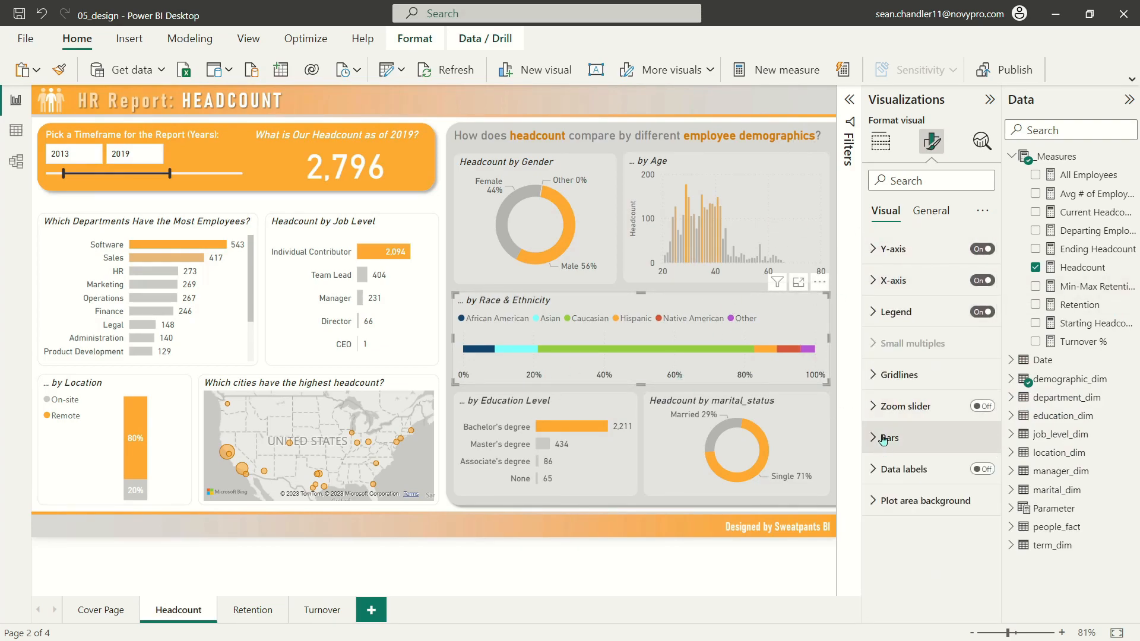
left_click(950, 438)
scroll(952, 389, "down", 1)
scroll(952, 389, "down", 3)
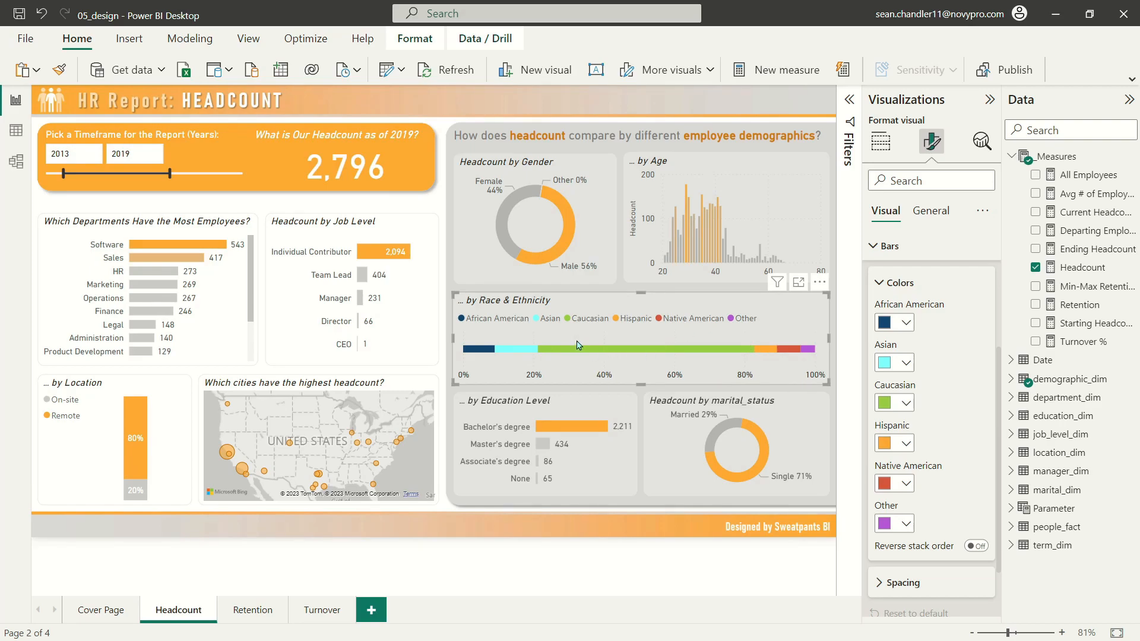
mouse_move(543, 332)
mouse_move(610, 351)
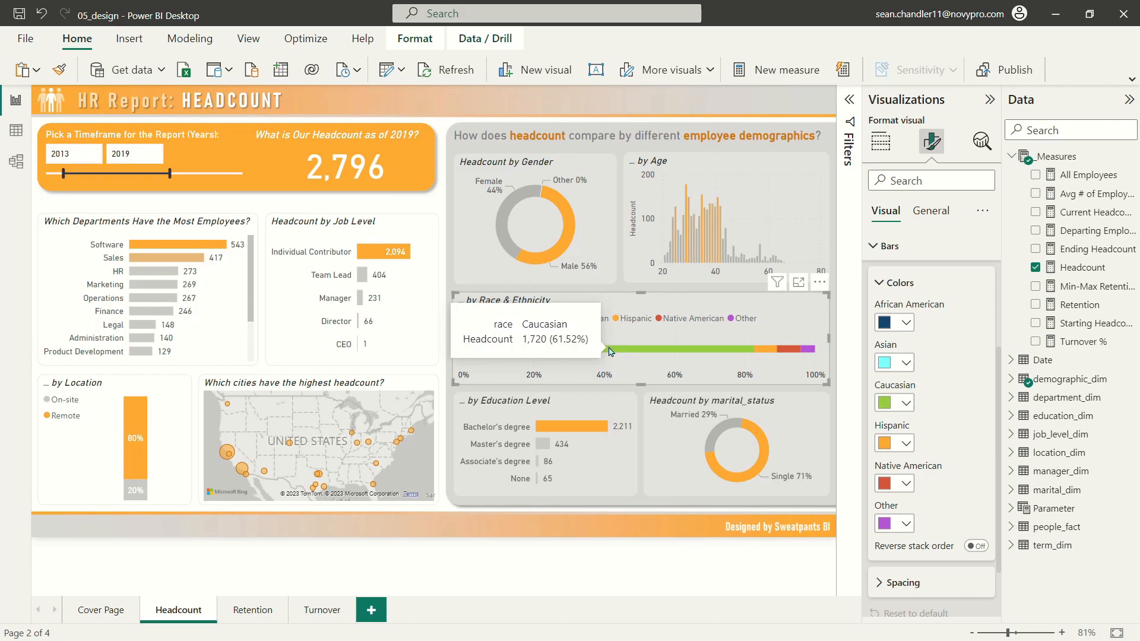
left_click(898, 330)
left_click(894, 454)
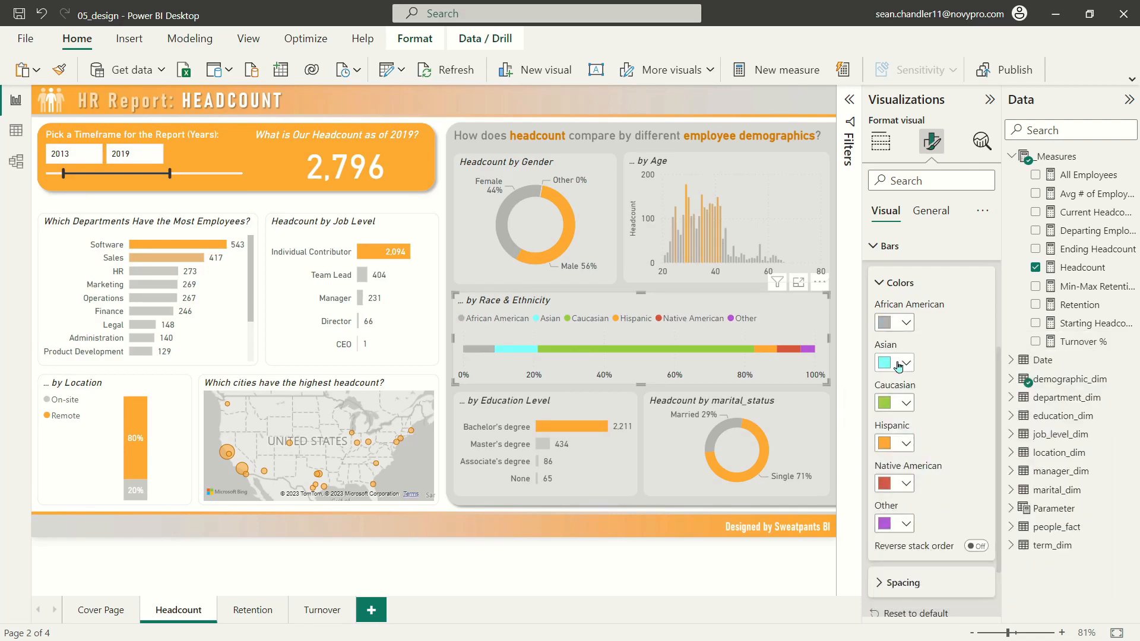
Color the Asian, Hispanic, Native American and Other series of the race and ethnicity chart gray.
left_click(898, 364)
left_click(894, 204)
left_click(898, 444)
left_click(894, 283)
left_click(902, 483)
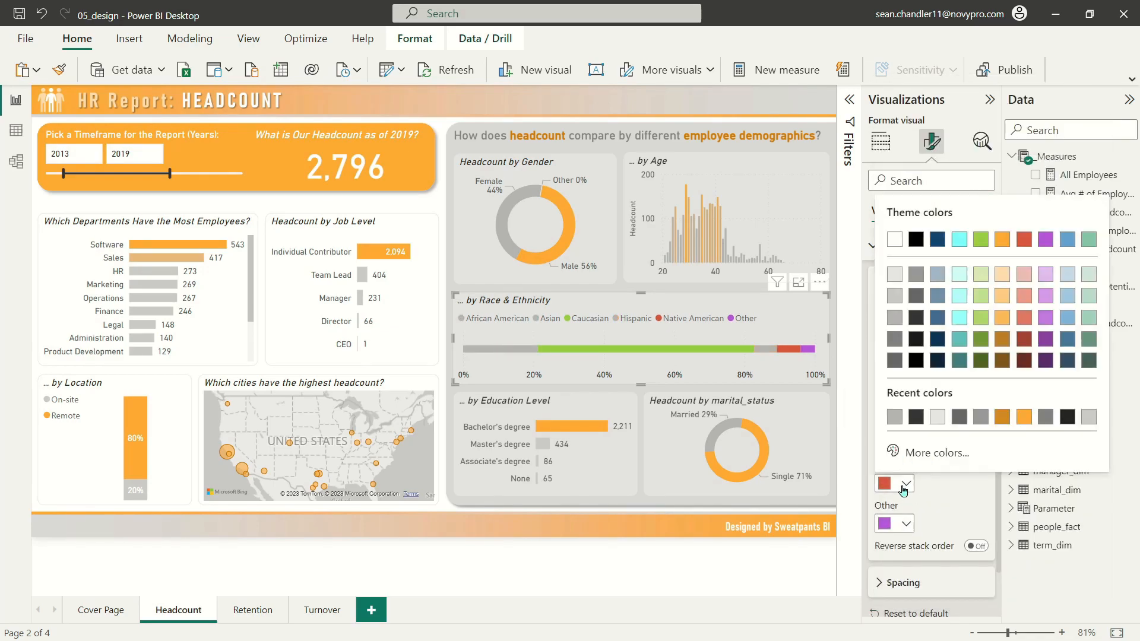
left_click(894, 321)
left_click(898, 524)
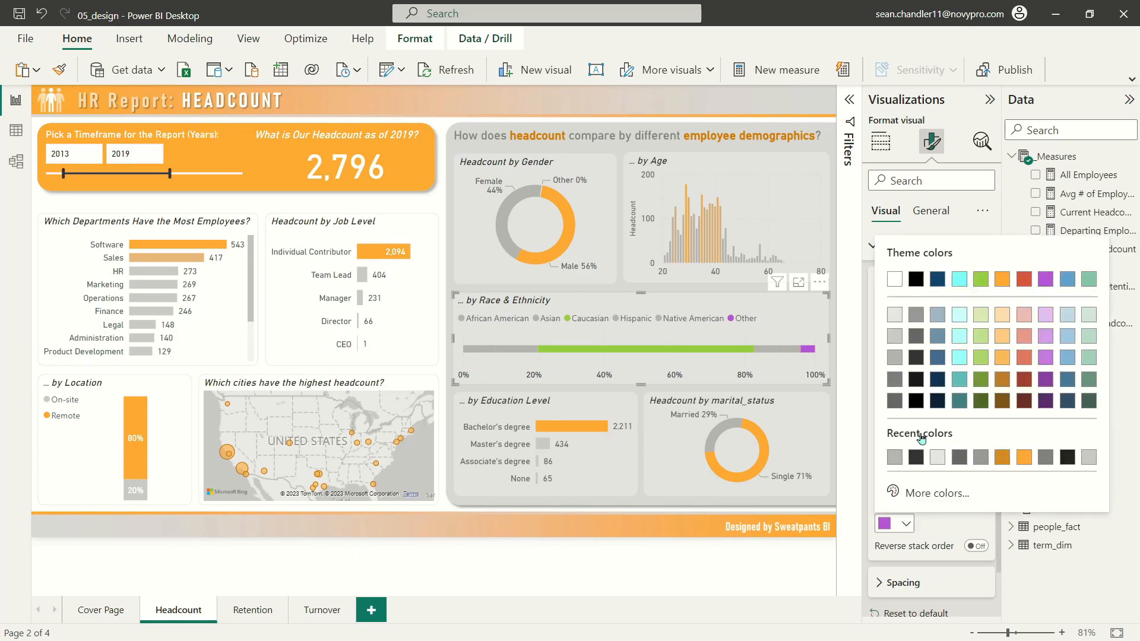
left_click(890, 361)
Color the race chart's Caucasian series theme orange, Asian the second-lightest orange tint and African American the lightest orange tint.
left_click(895, 402)
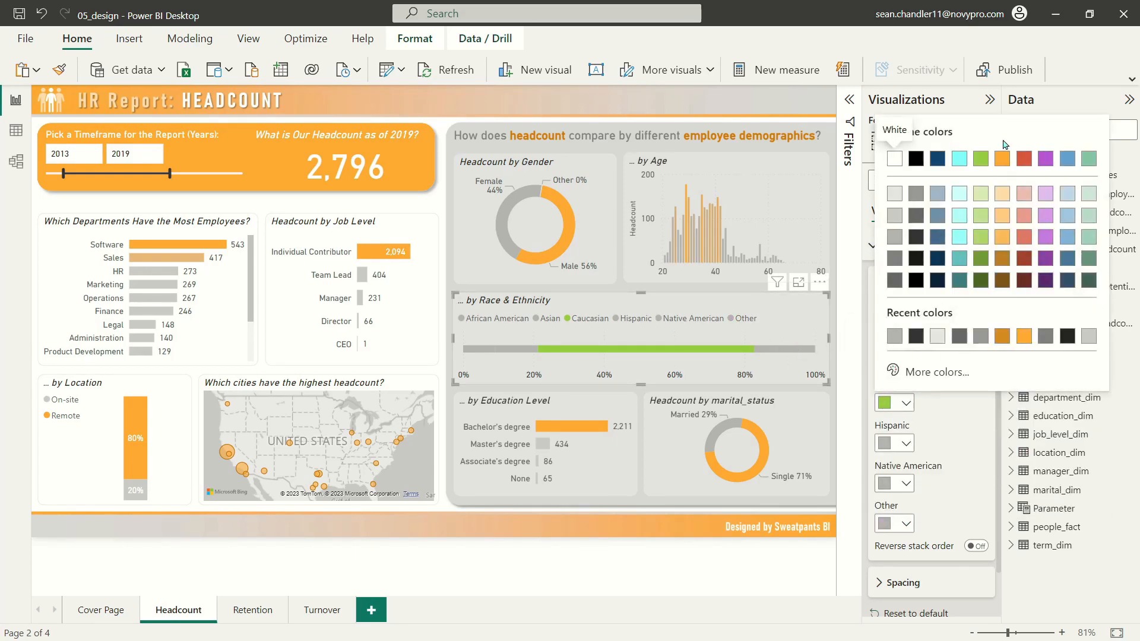
left_click(1003, 159)
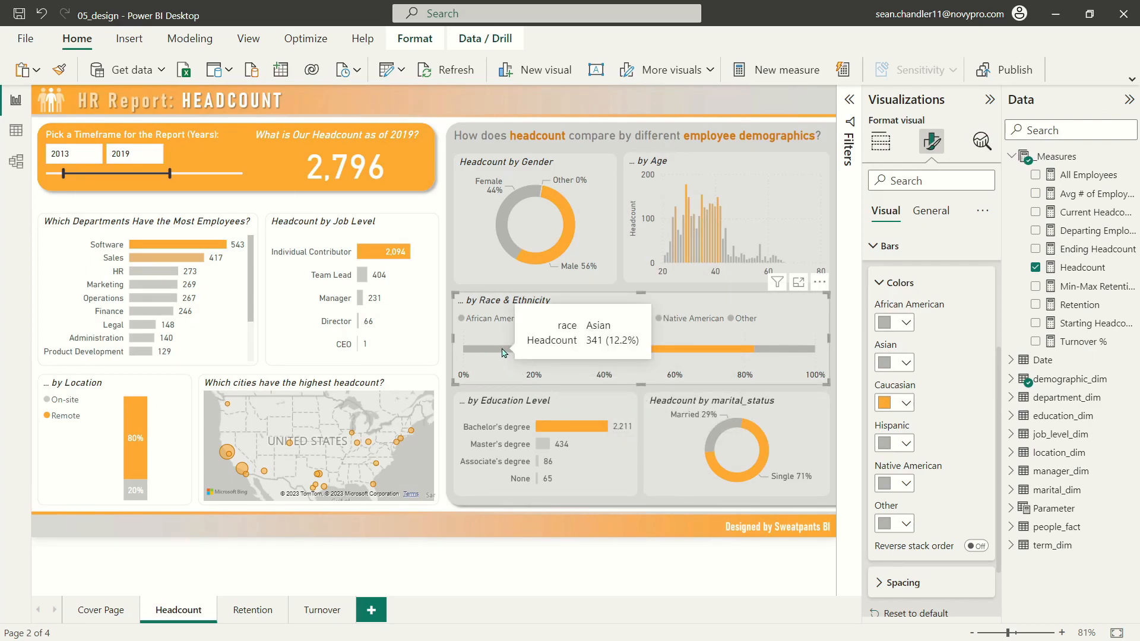
left_click(896, 363)
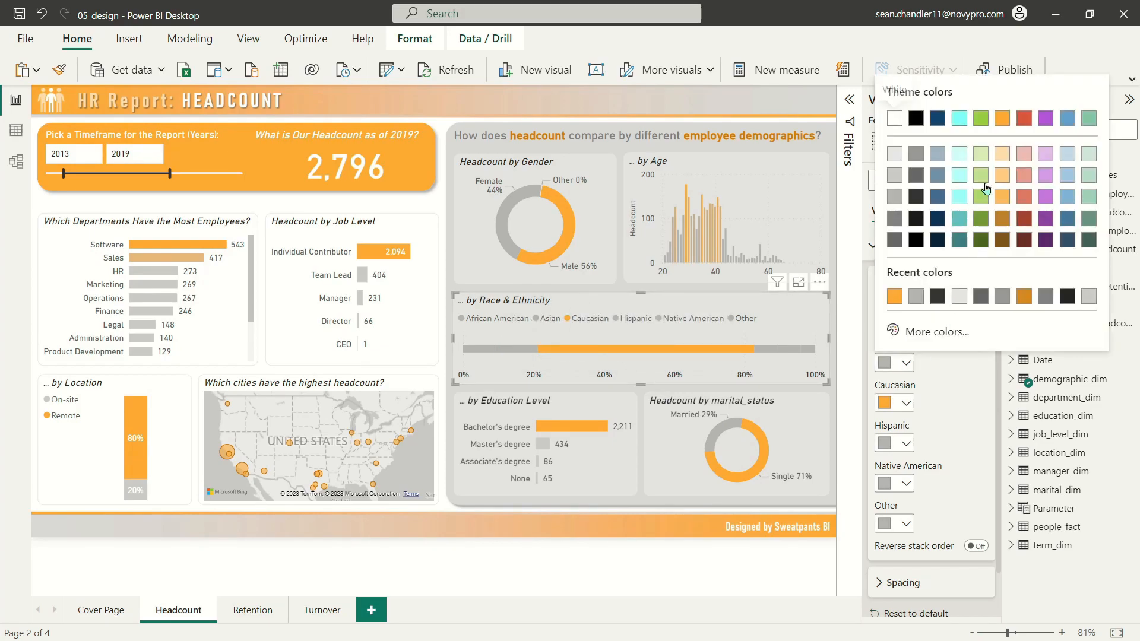
left_click(1003, 176)
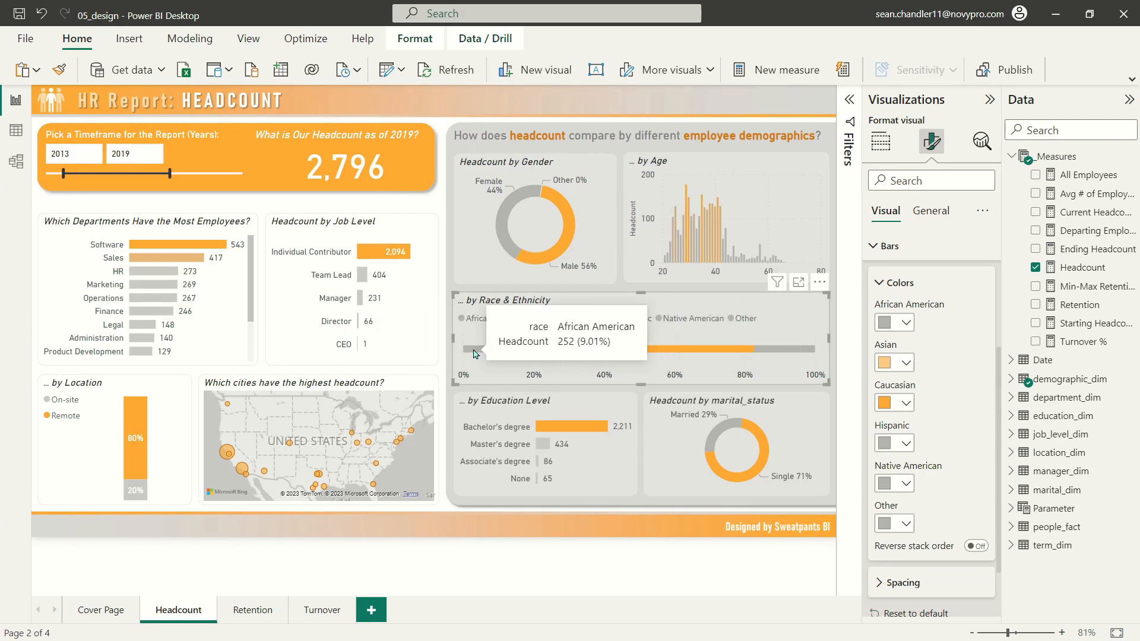
left_click(896, 325)
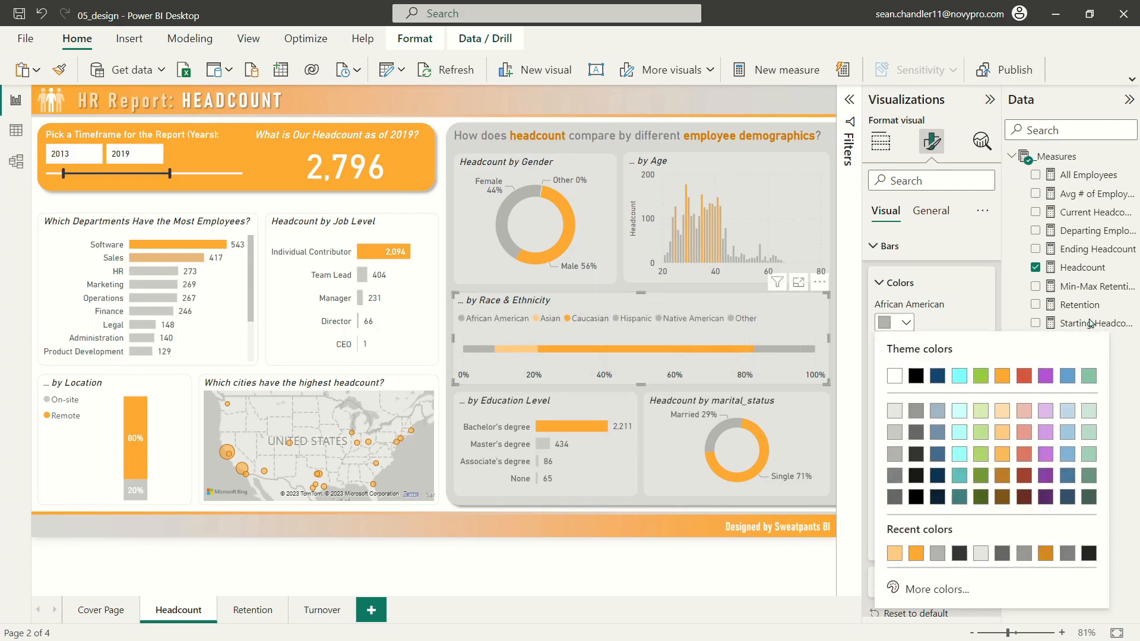
left_click(1002, 408)
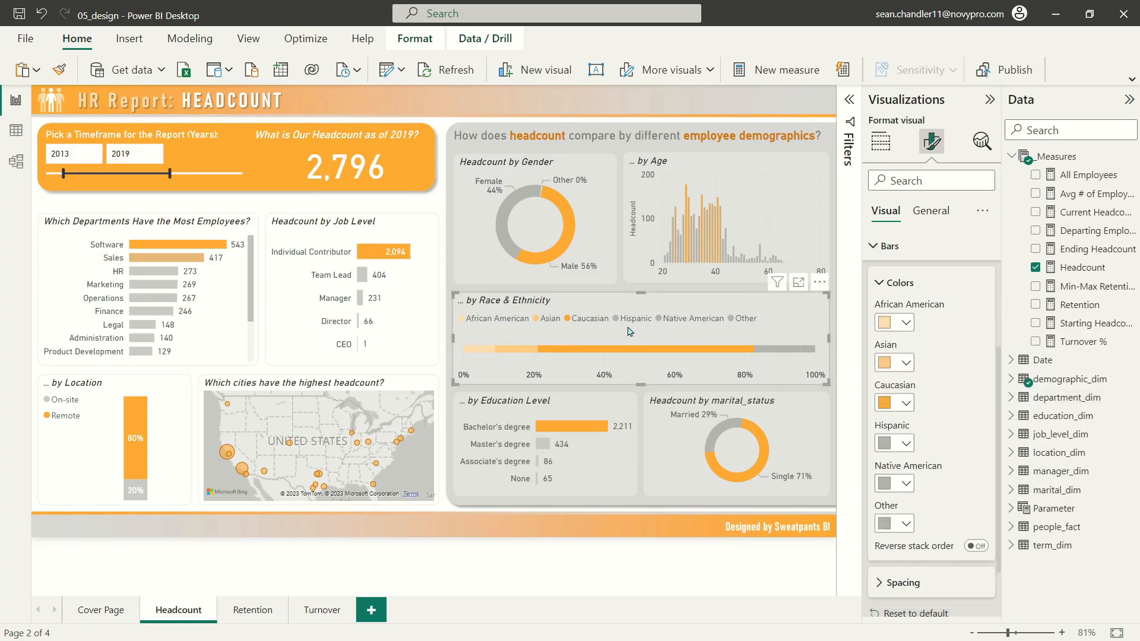
Color the race chart's Native American series dark gray and its Hispanic series medium gray.
left_click(898, 444)
left_click(897, 302)
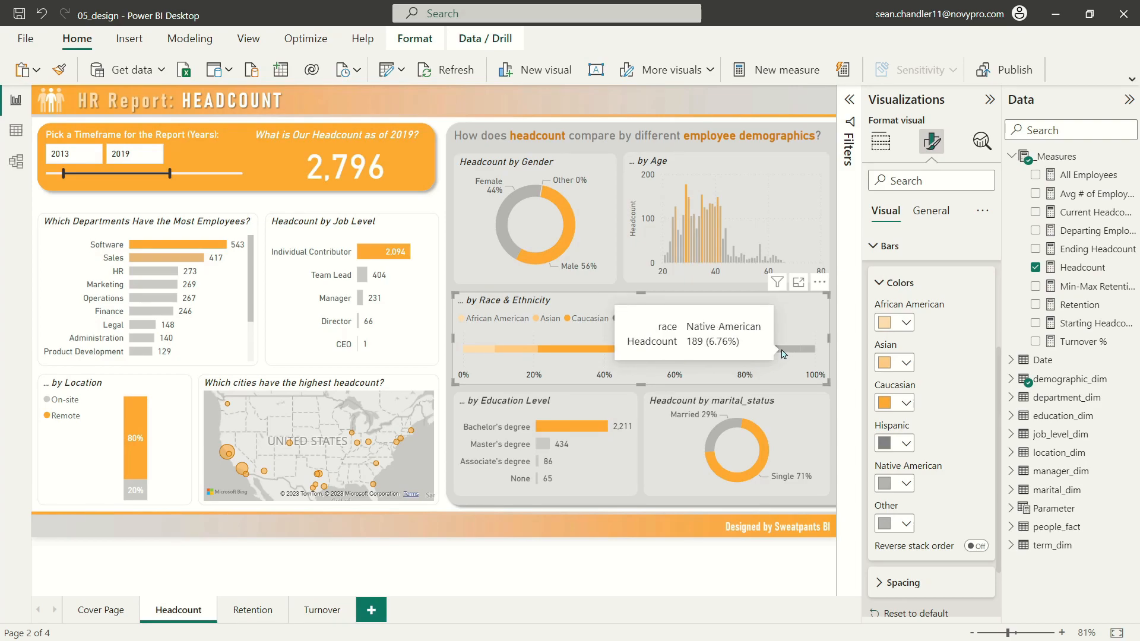
mouse_move(751, 353)
left_click(897, 483)
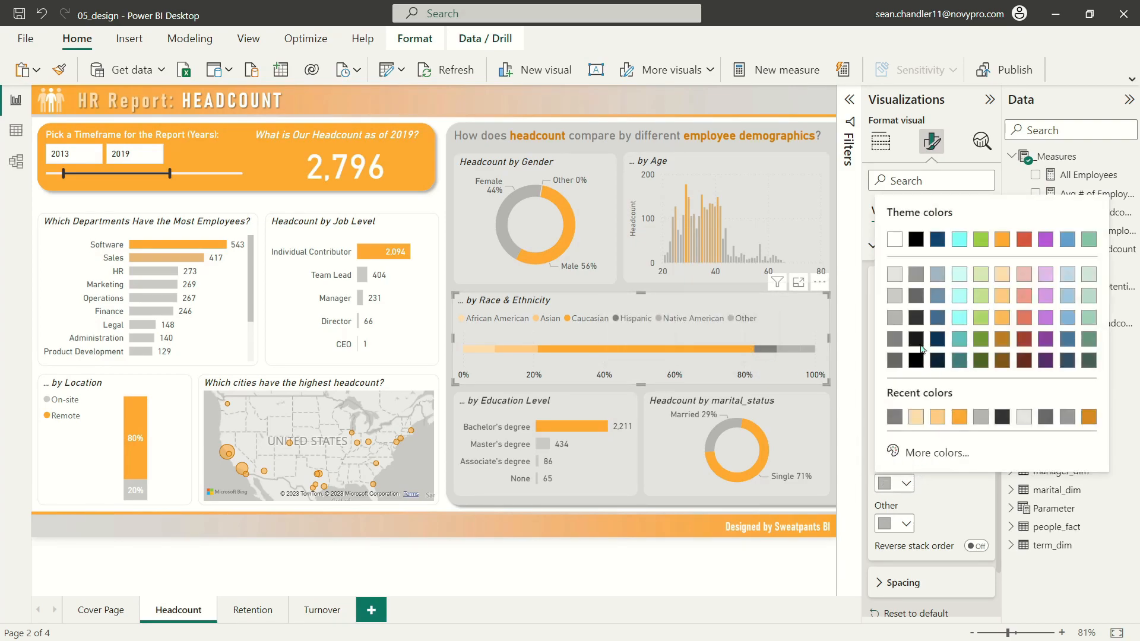
left_click(893, 347)
left_click(896, 443)
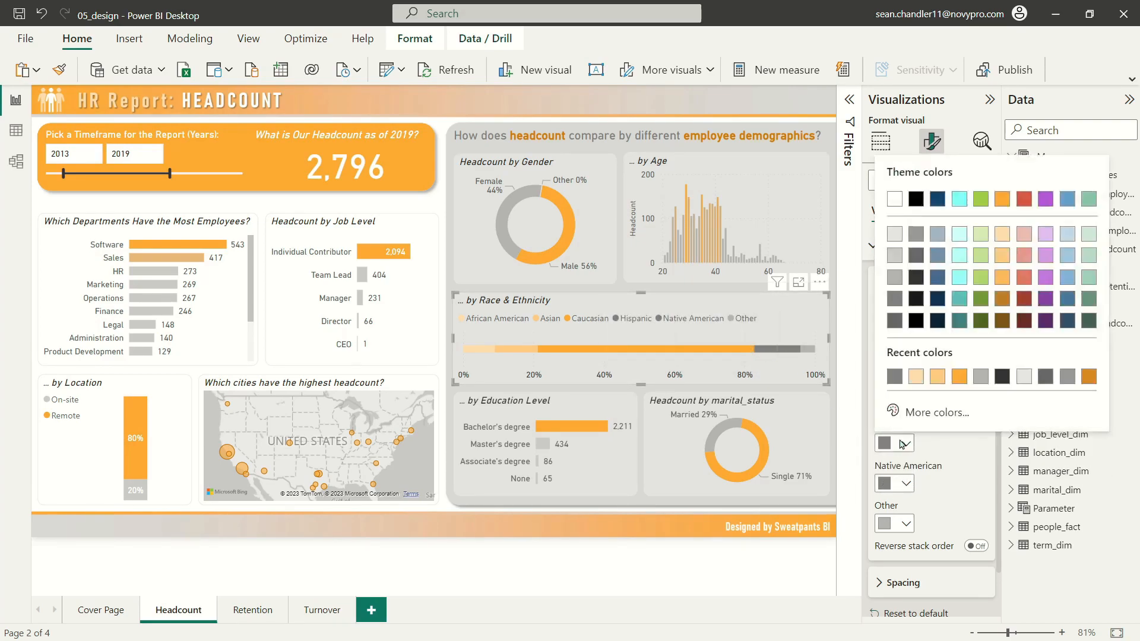
left_click(893, 286)
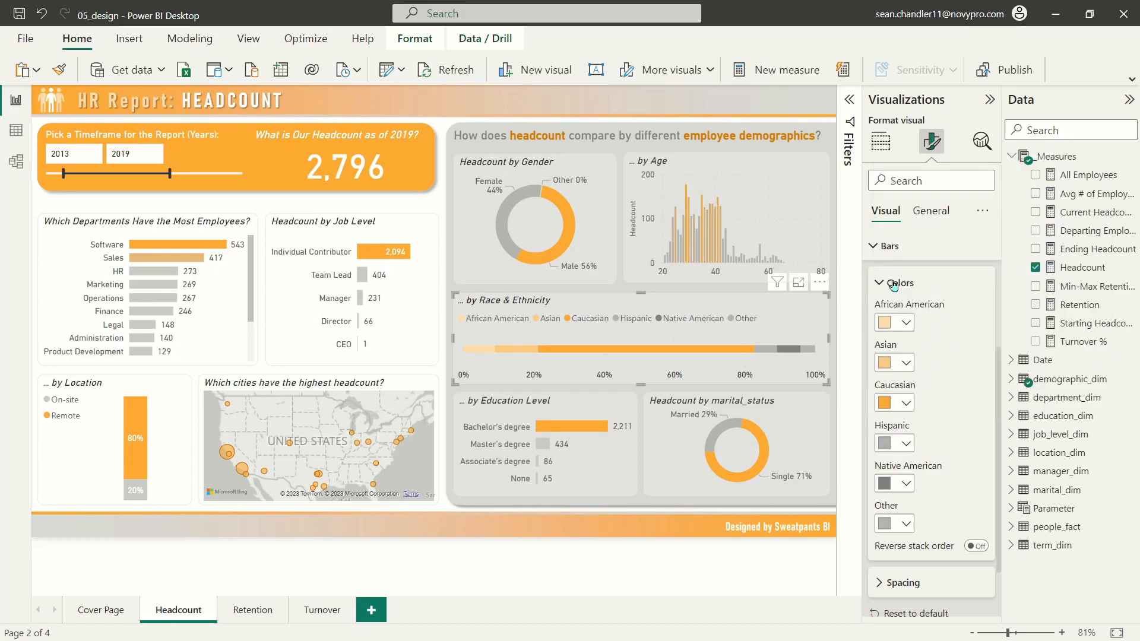
Set the race chart's Other series to white and deselect the chart.
left_click(888, 524)
left_click(888, 272)
left_click(897, 524)
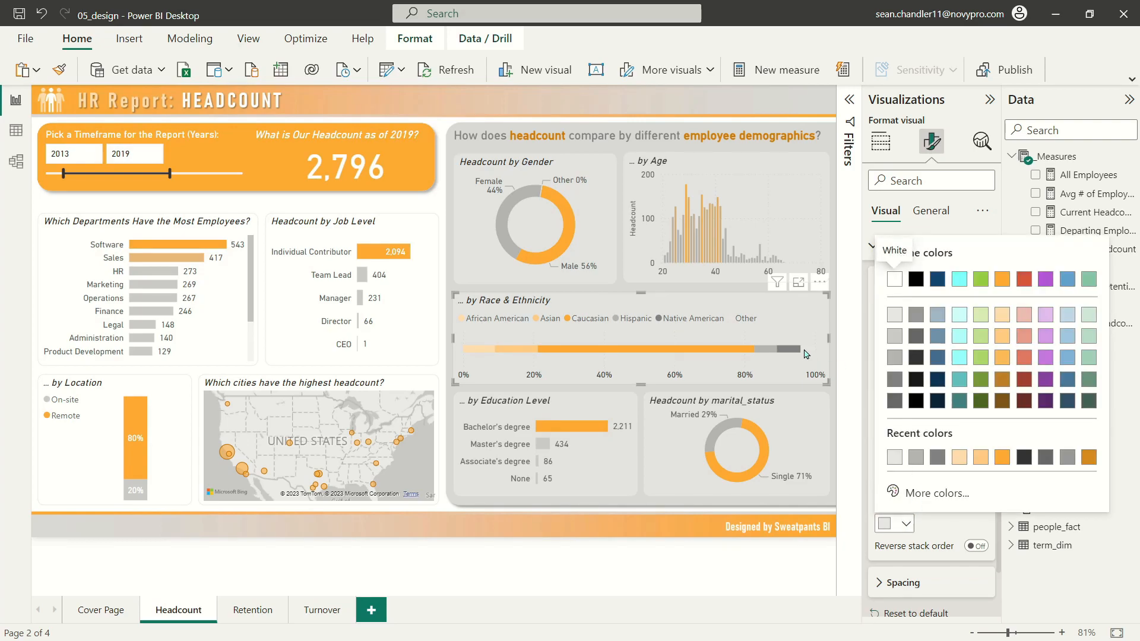
left_click(895, 280)
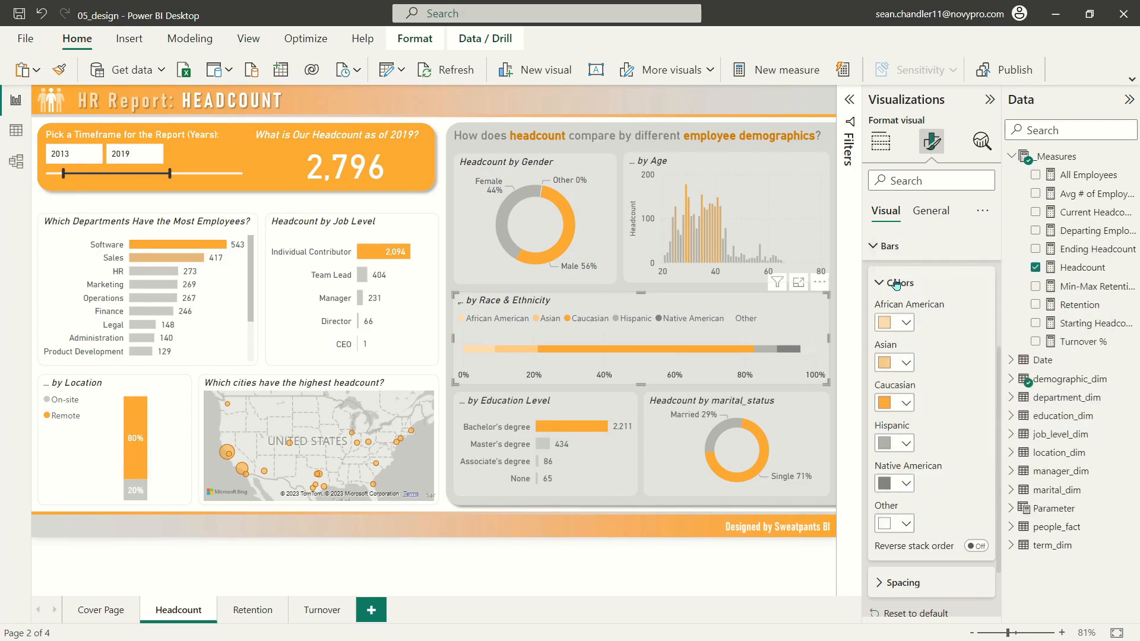
left_click(747, 581)
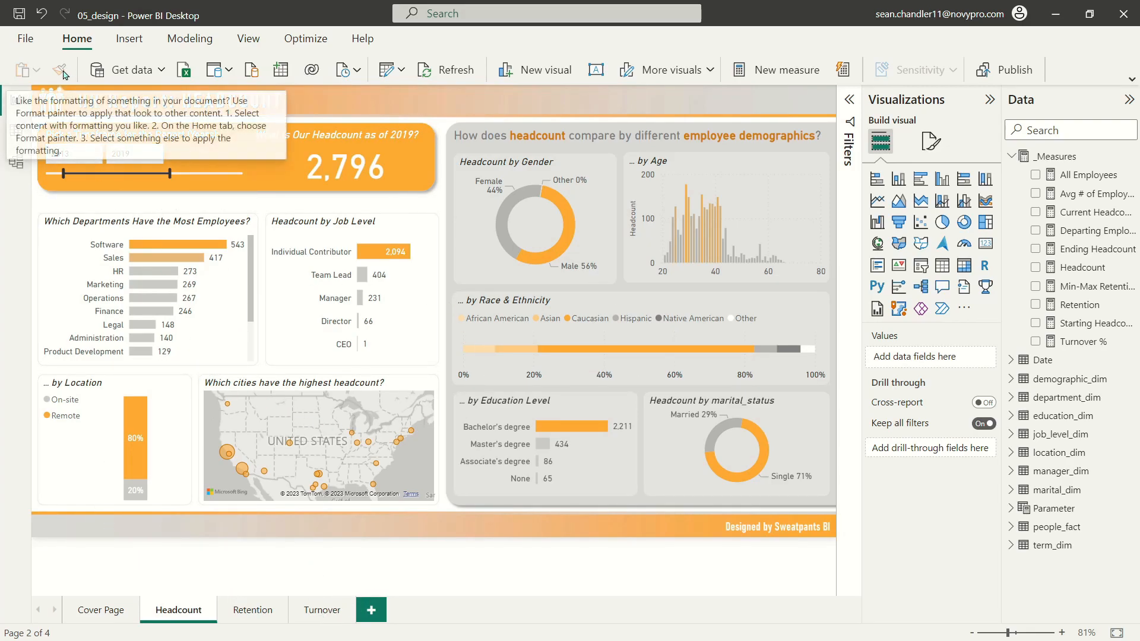
Look over the unstyled Retention page and return to the Headcount page.
left_click(88, 223)
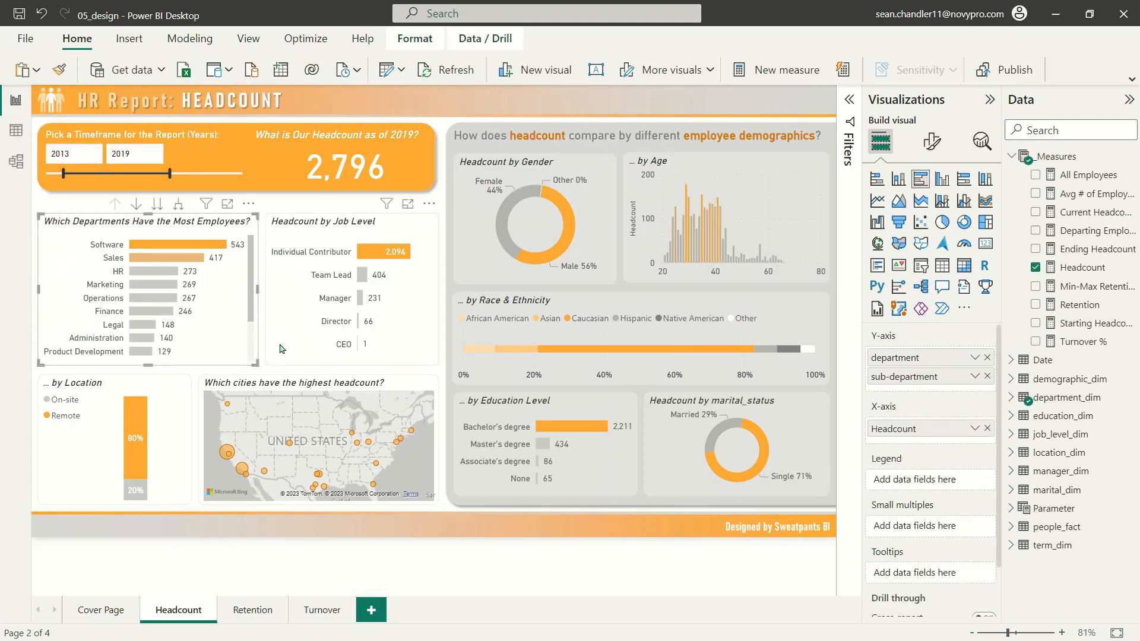
left_click(236, 620)
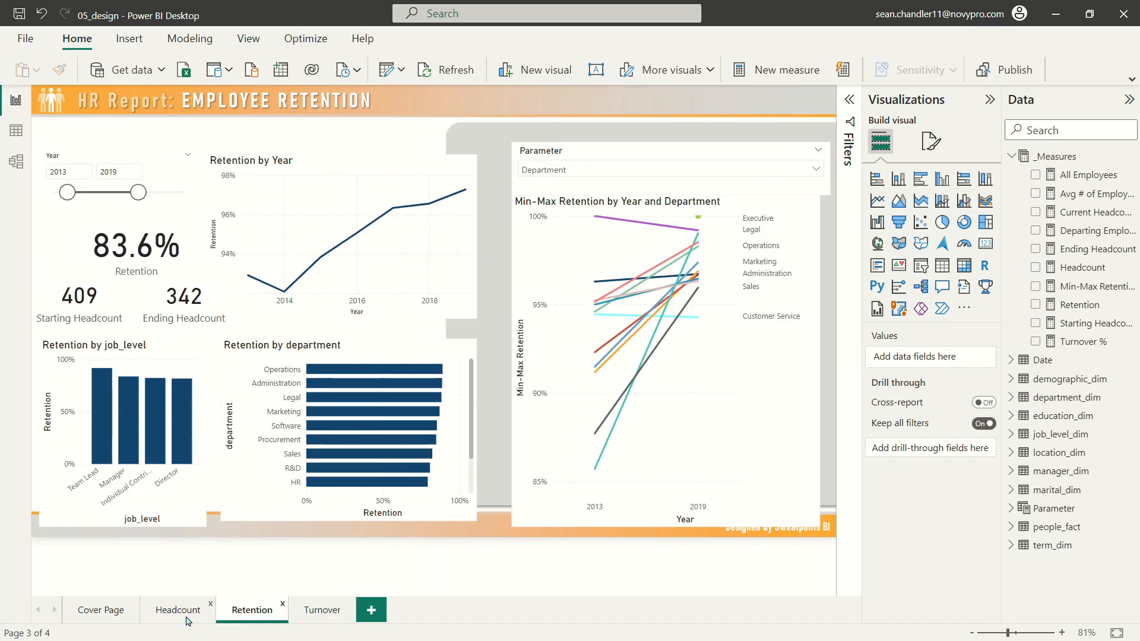
left_click(188, 620)
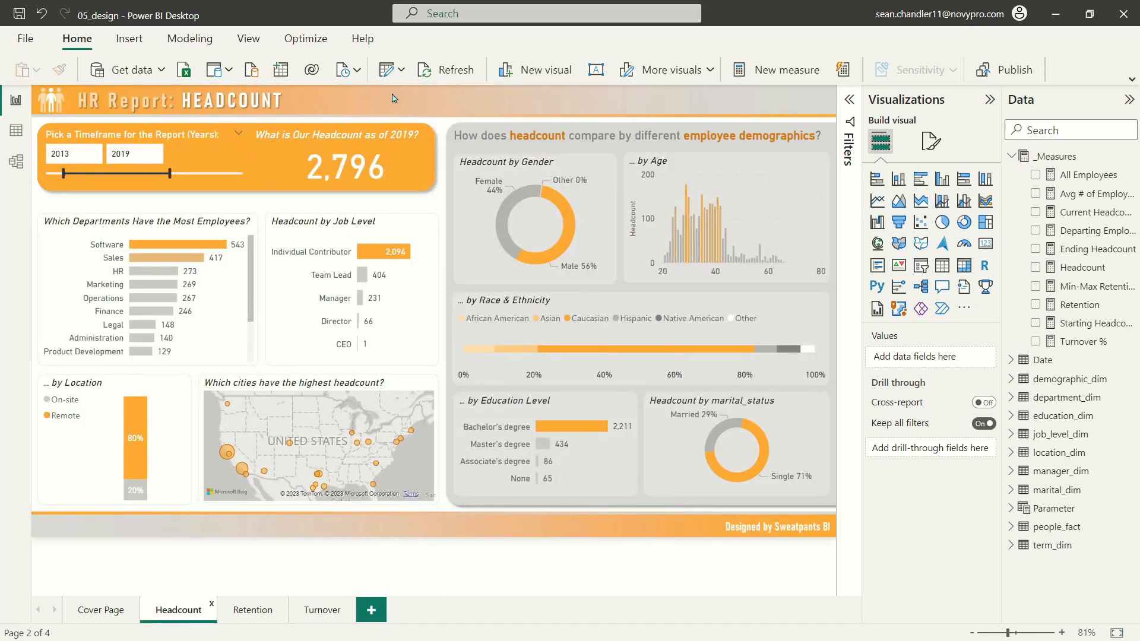